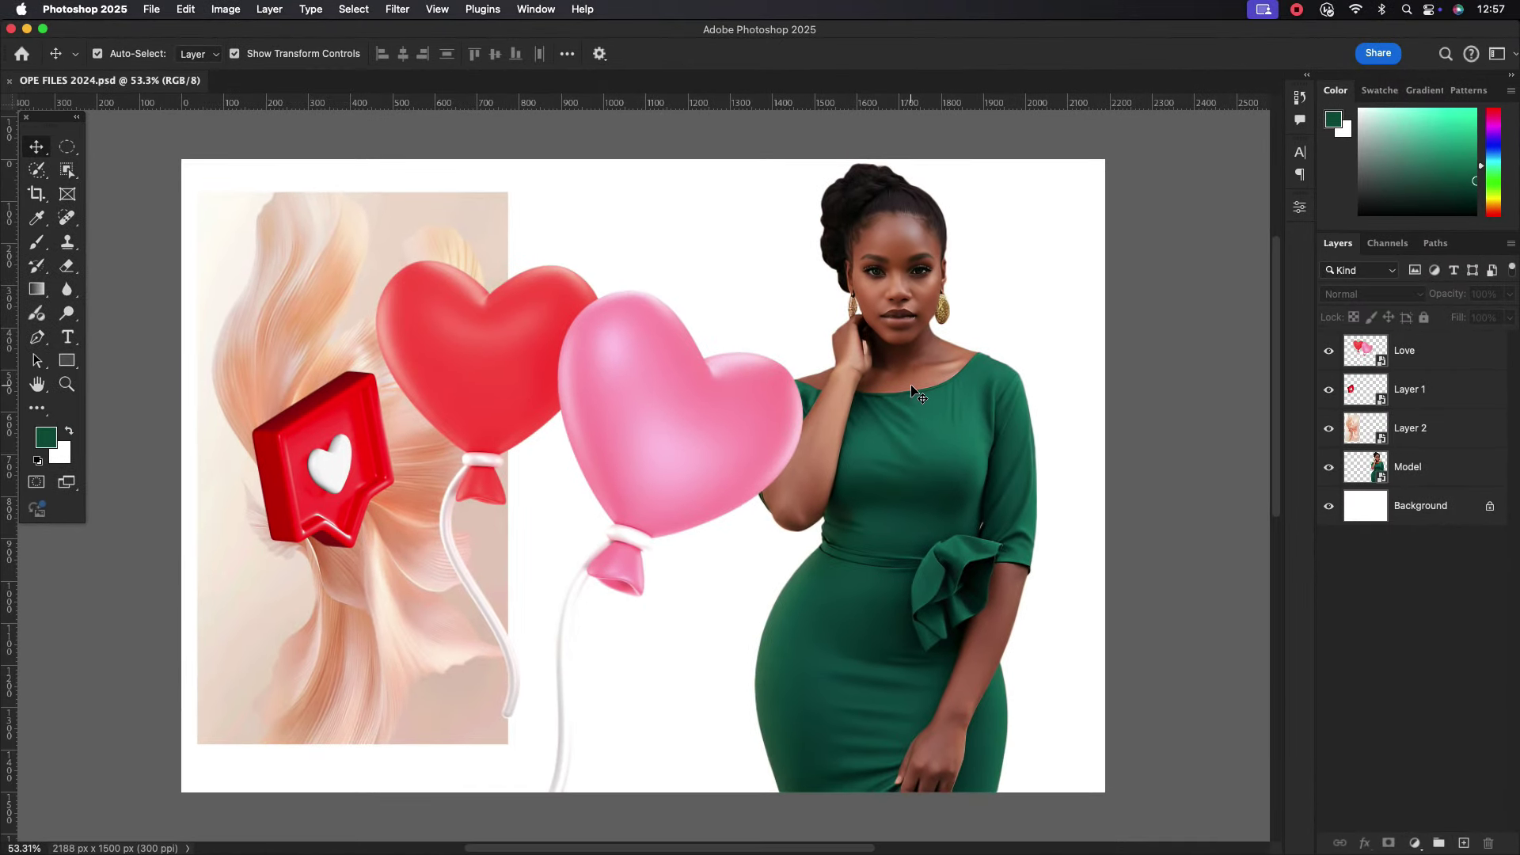
Review the Model, flower image and Love balloons layers in OPE FILES 2024.
click(902, 453)
click(390, 444)
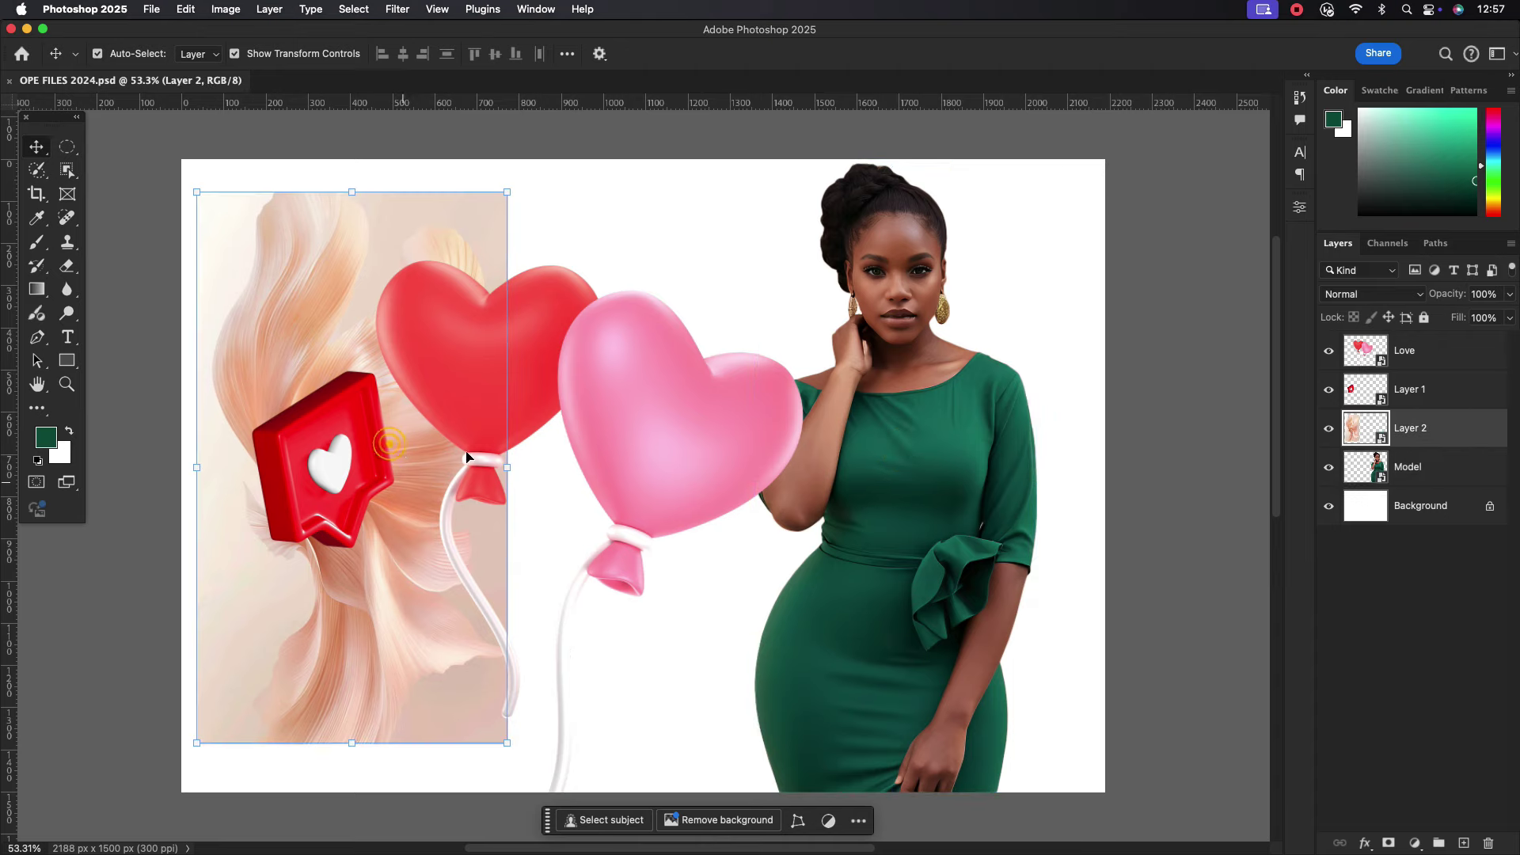
click(532, 373)
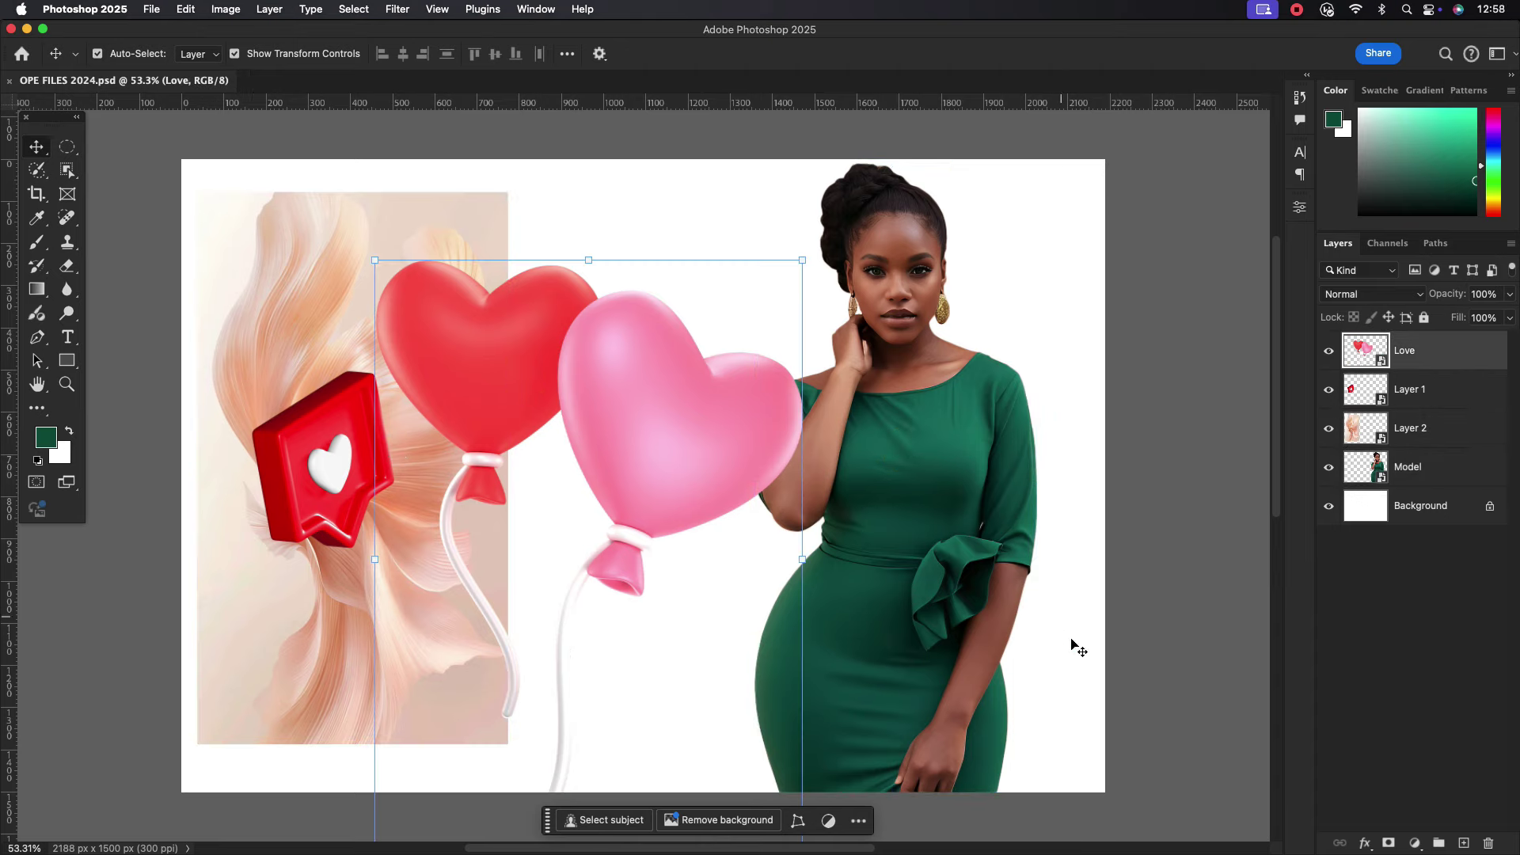
Create Untitled-1 from the Custom 4 × 5 in @ 300 ppi preset.
click(152, 9)
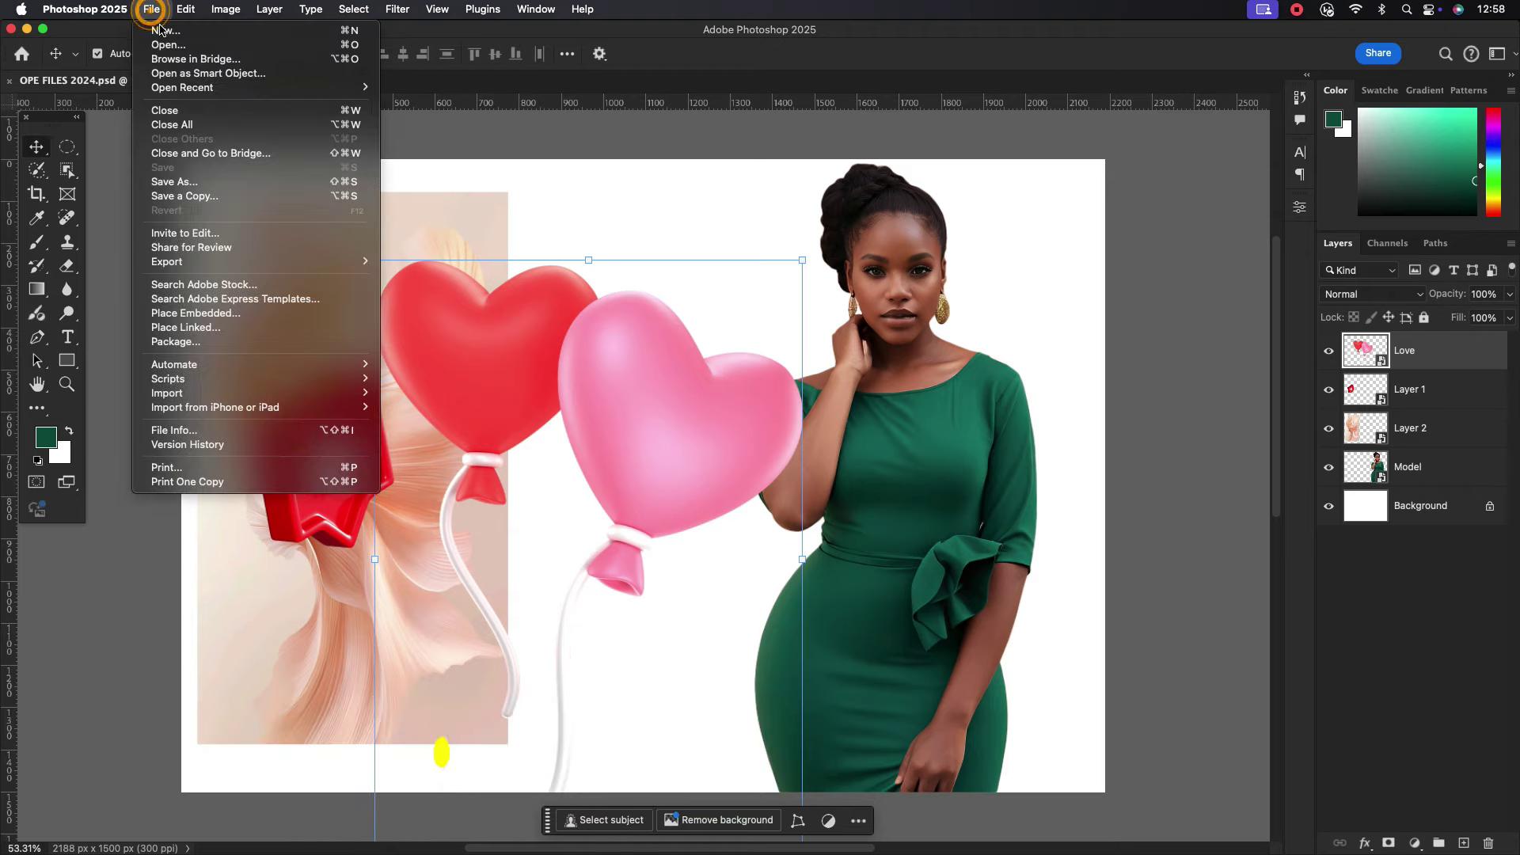
click(162, 31)
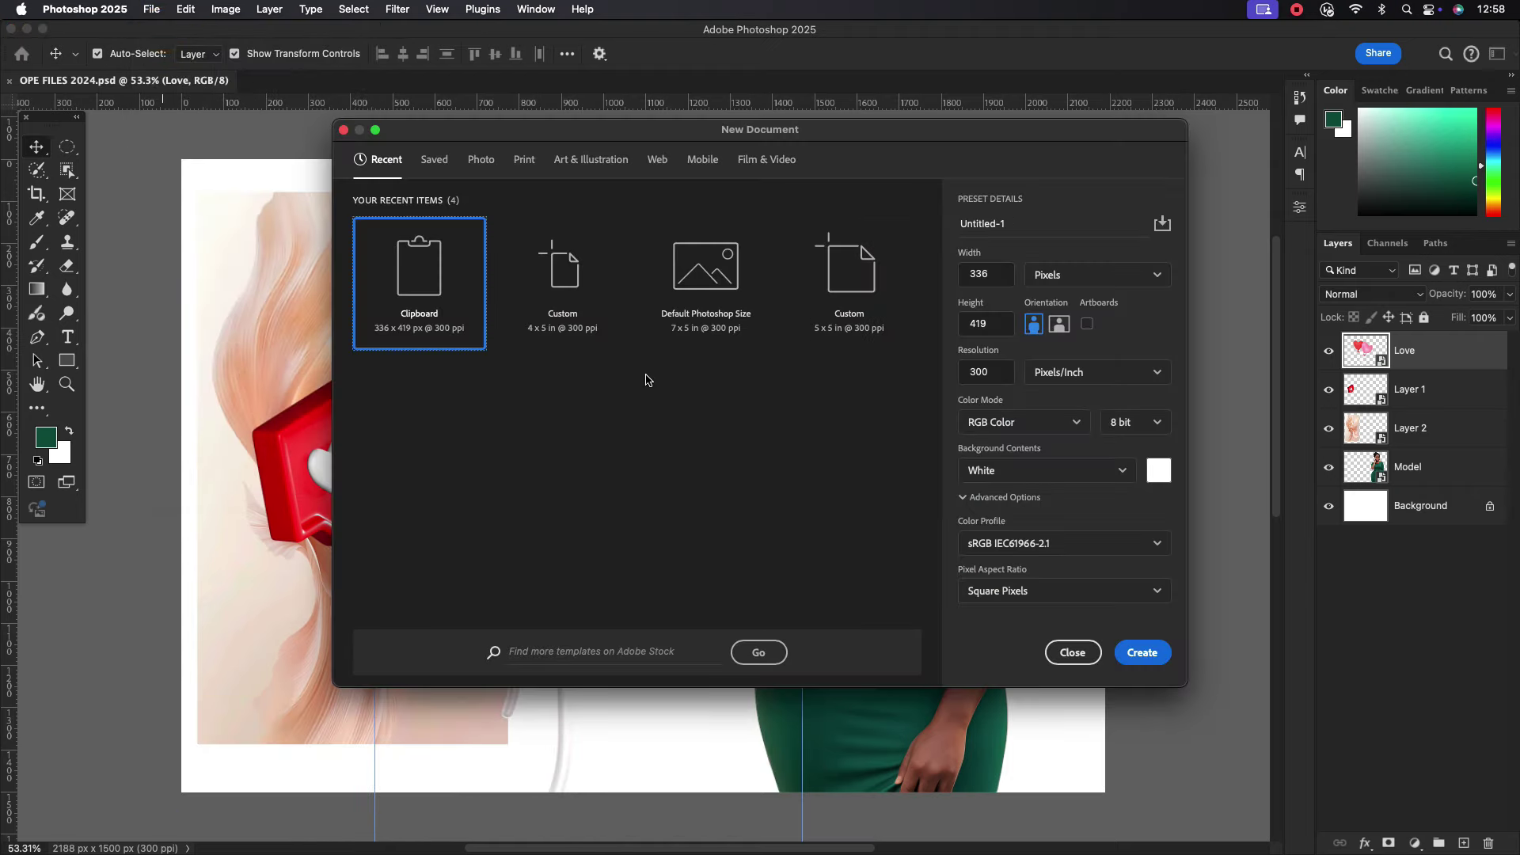
click(562, 302)
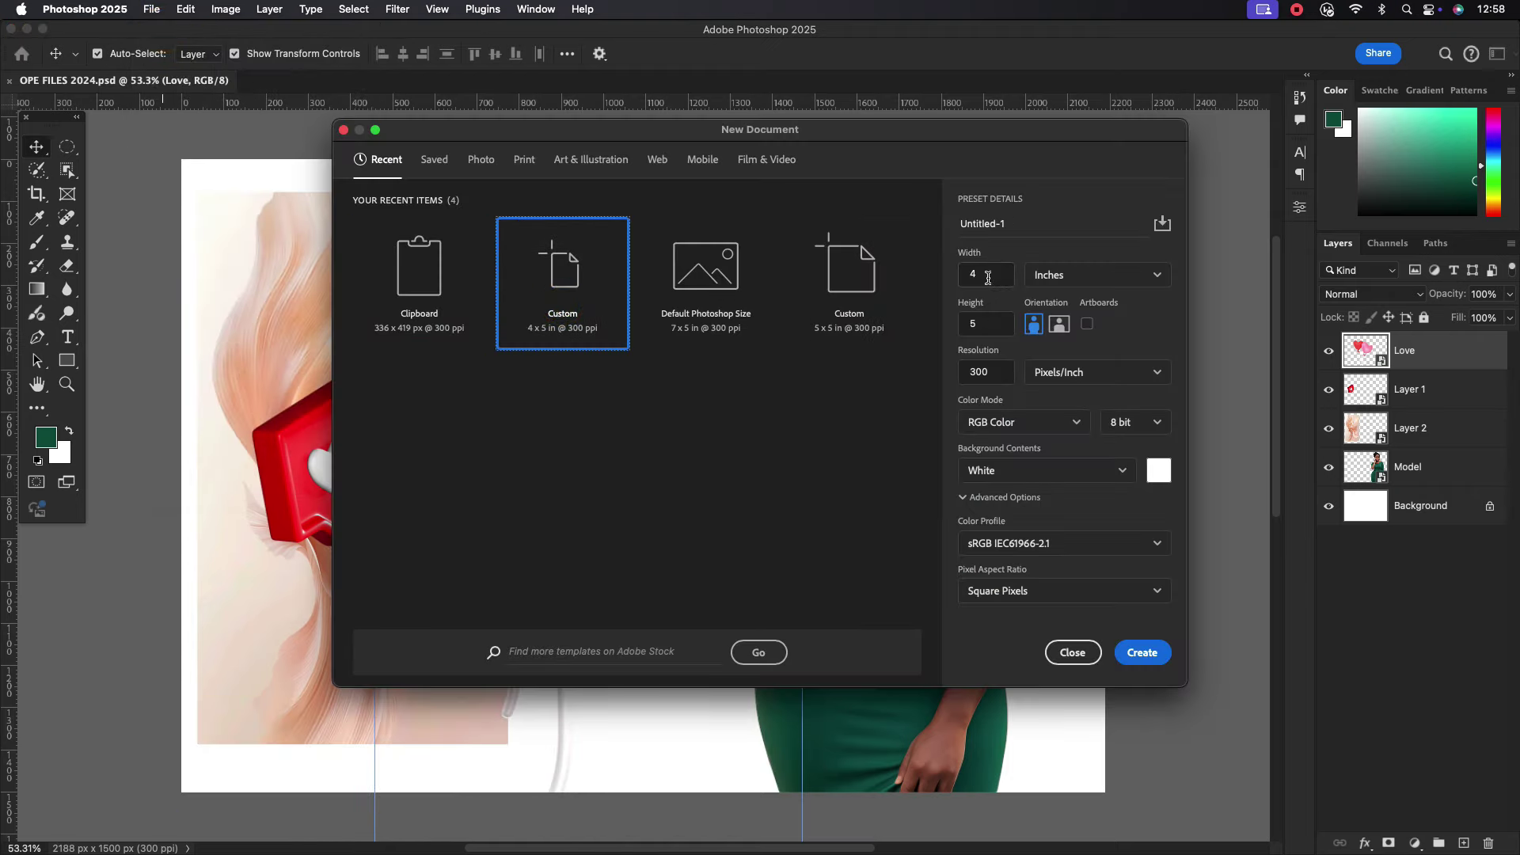
click(989, 321)
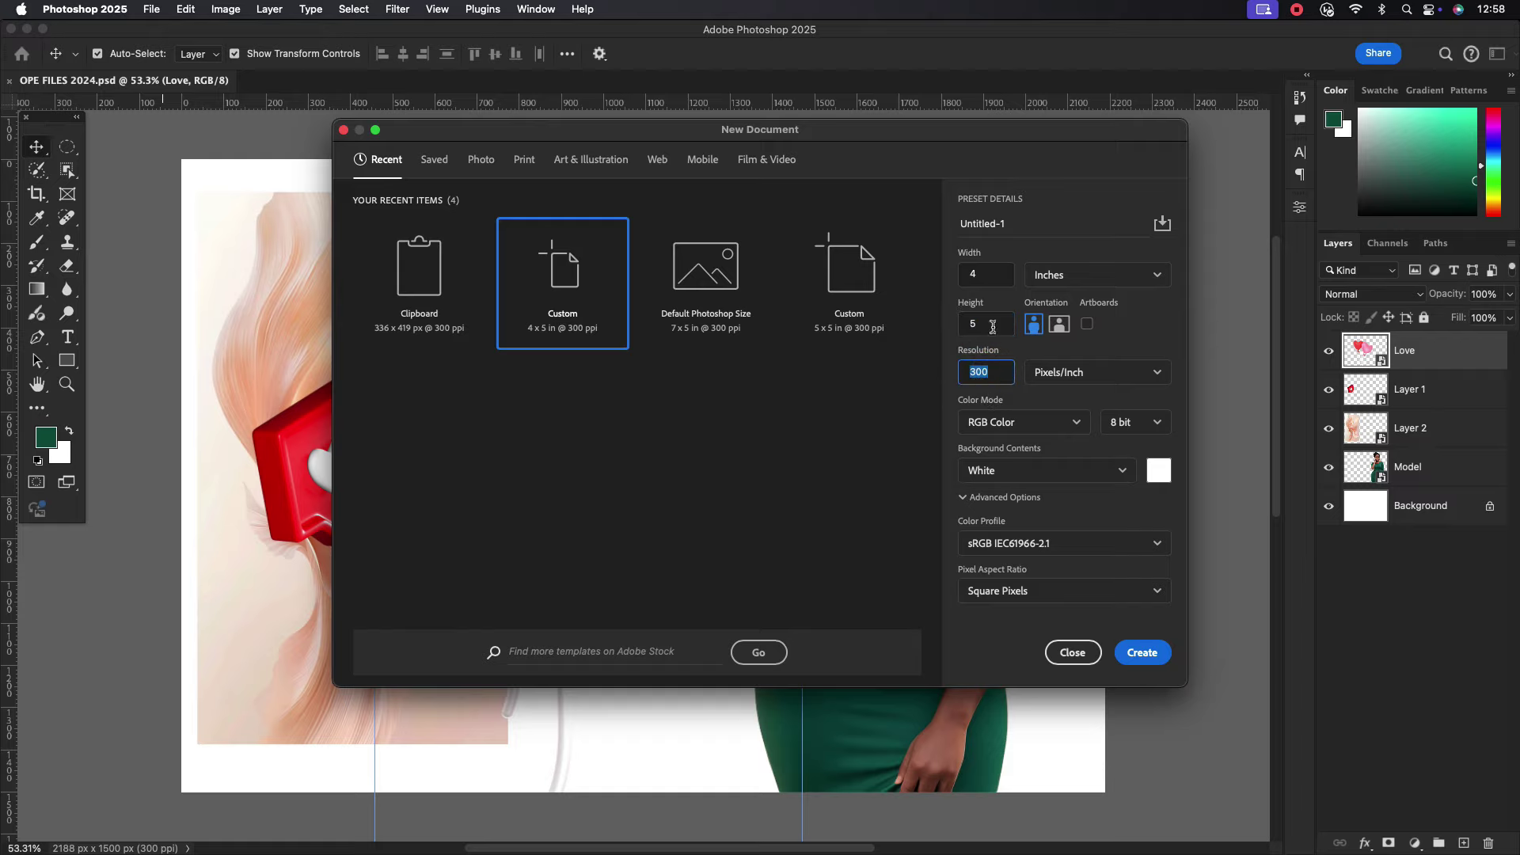
click(1142, 654)
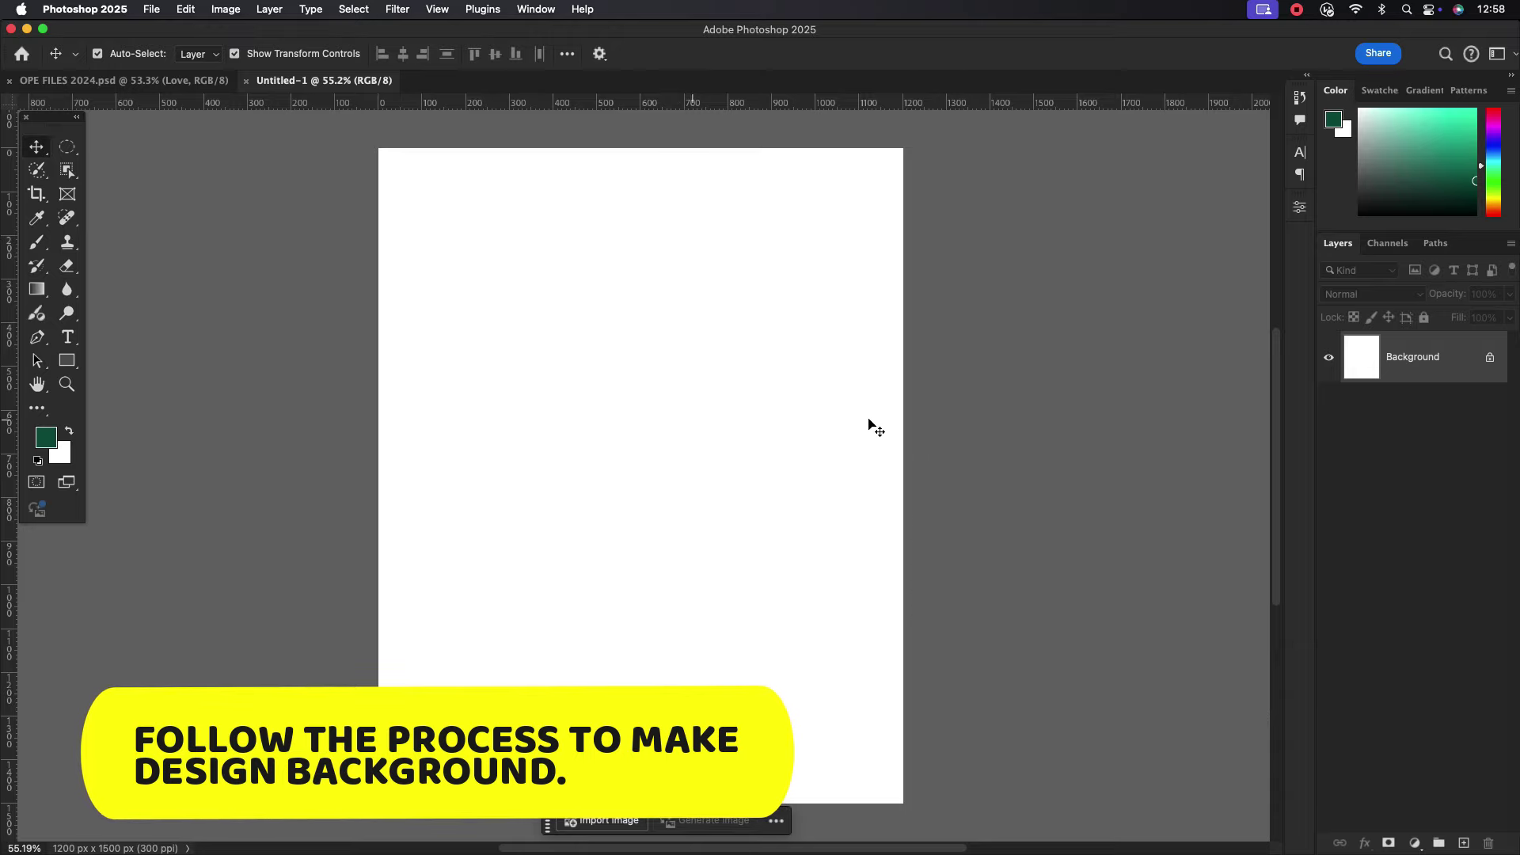
Add a Gradient Fill layer with near-white opaque stops, removing the transparent opacity stop.
click(1416, 843)
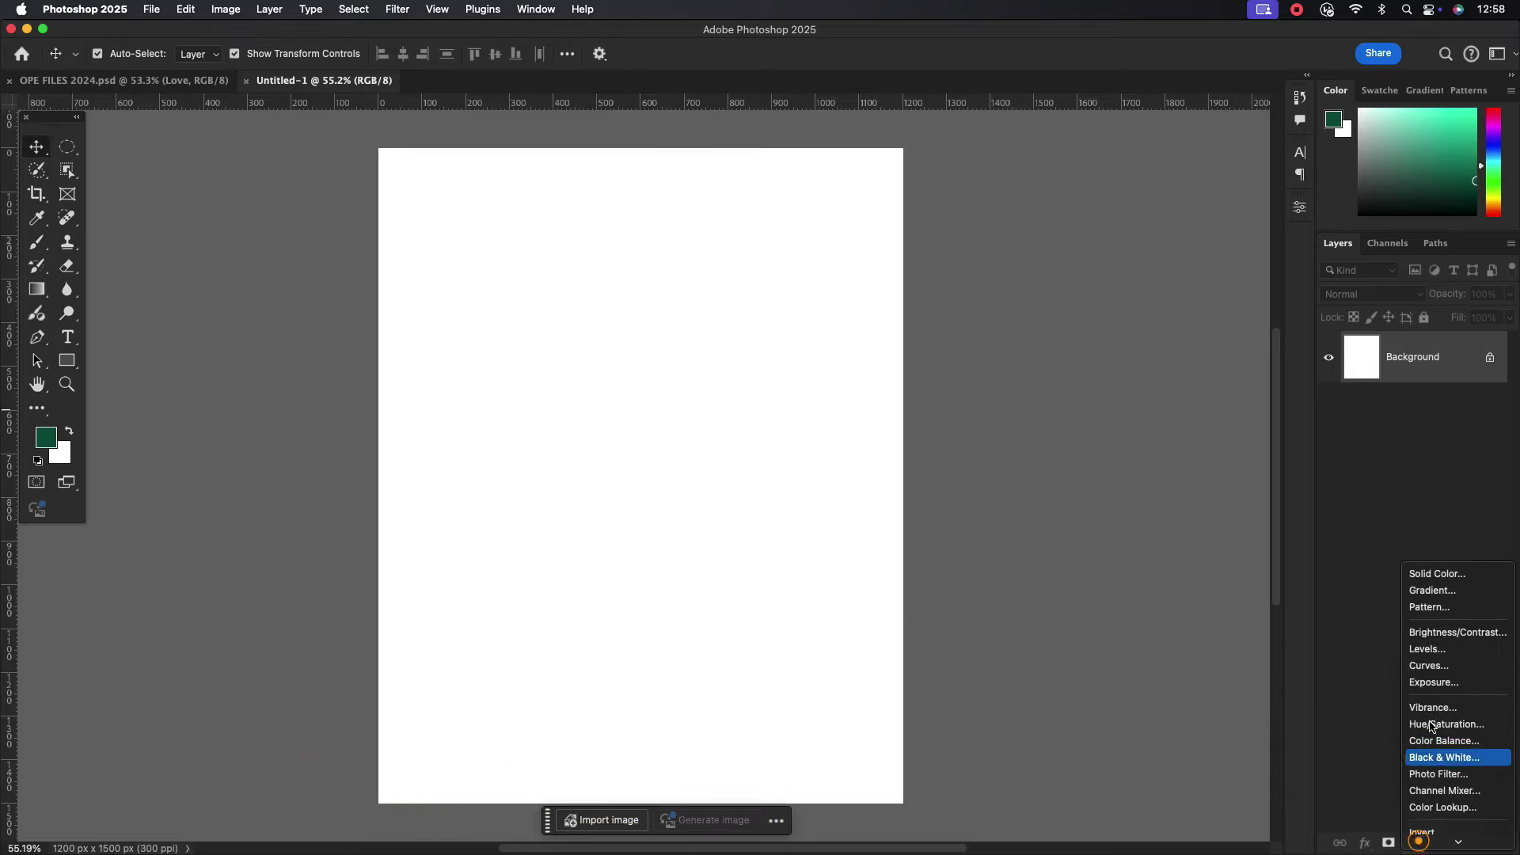
click(1435, 591)
click(1073, 319)
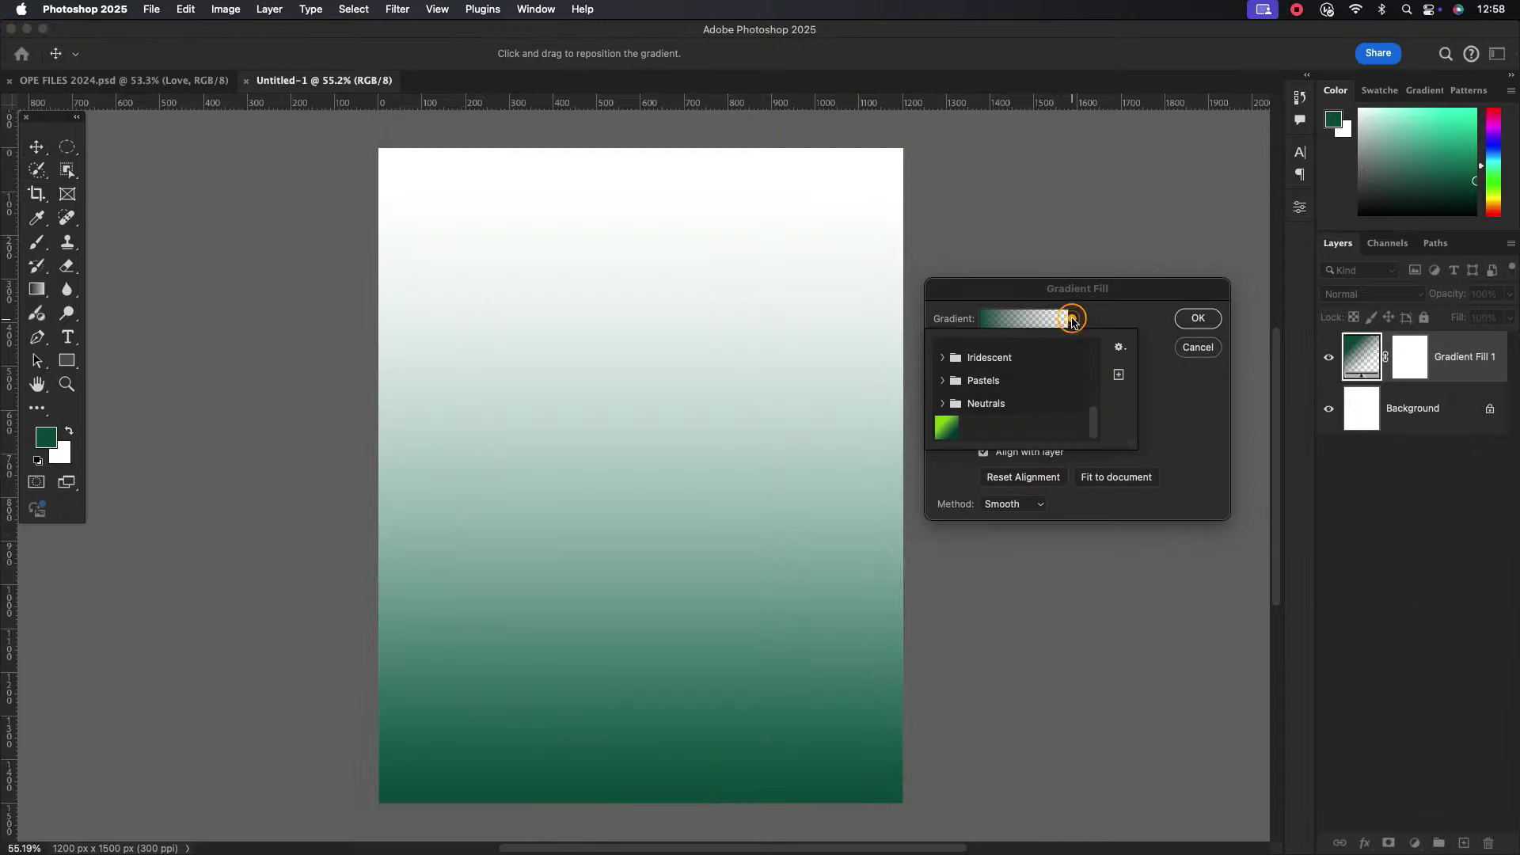
click(1020, 325)
double_click(854, 507)
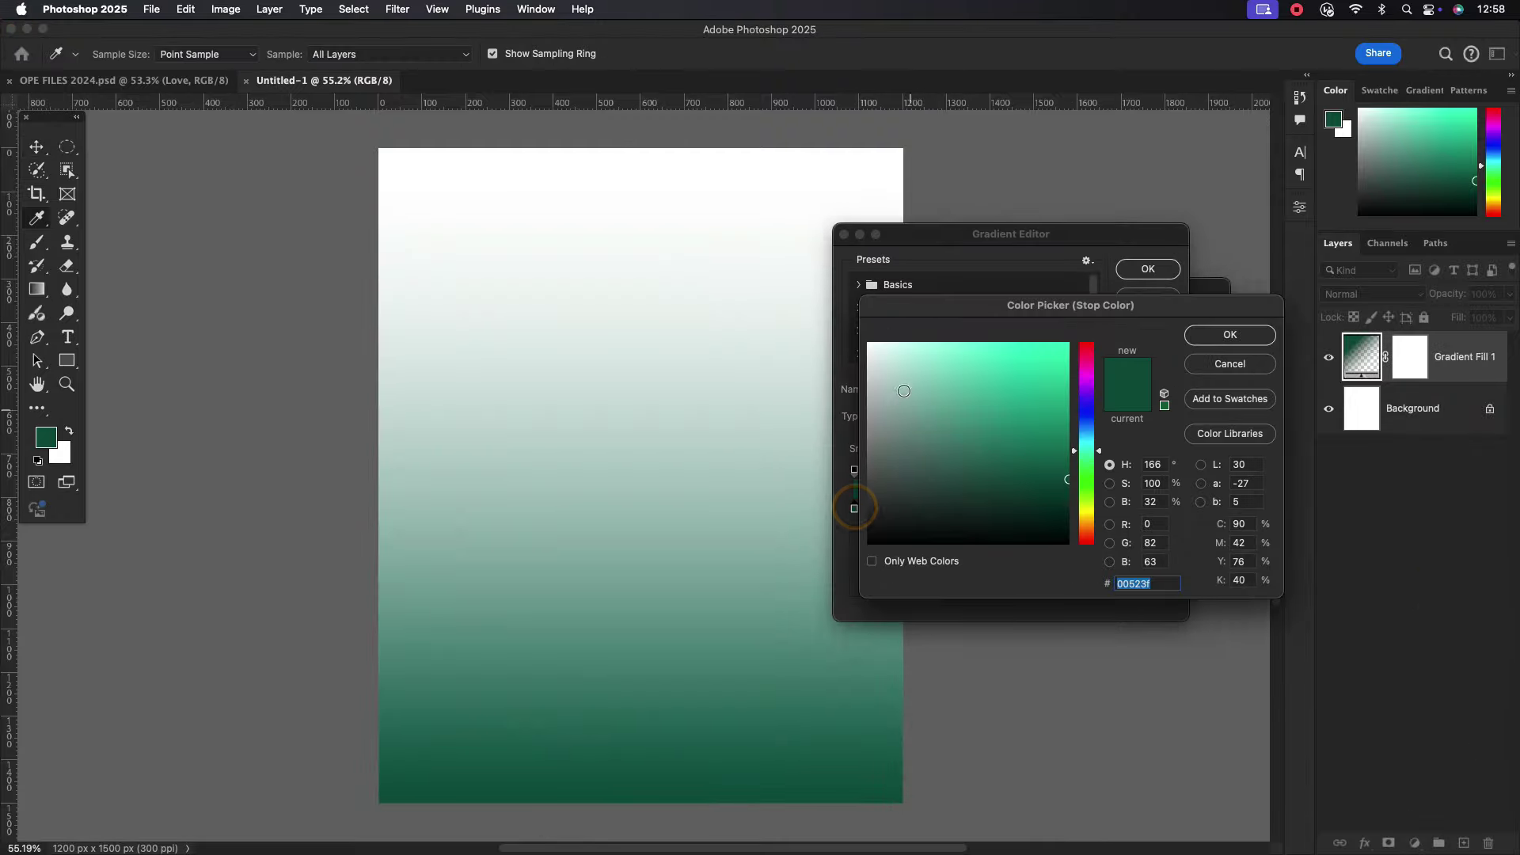
click(816, 314)
click(1165, 508)
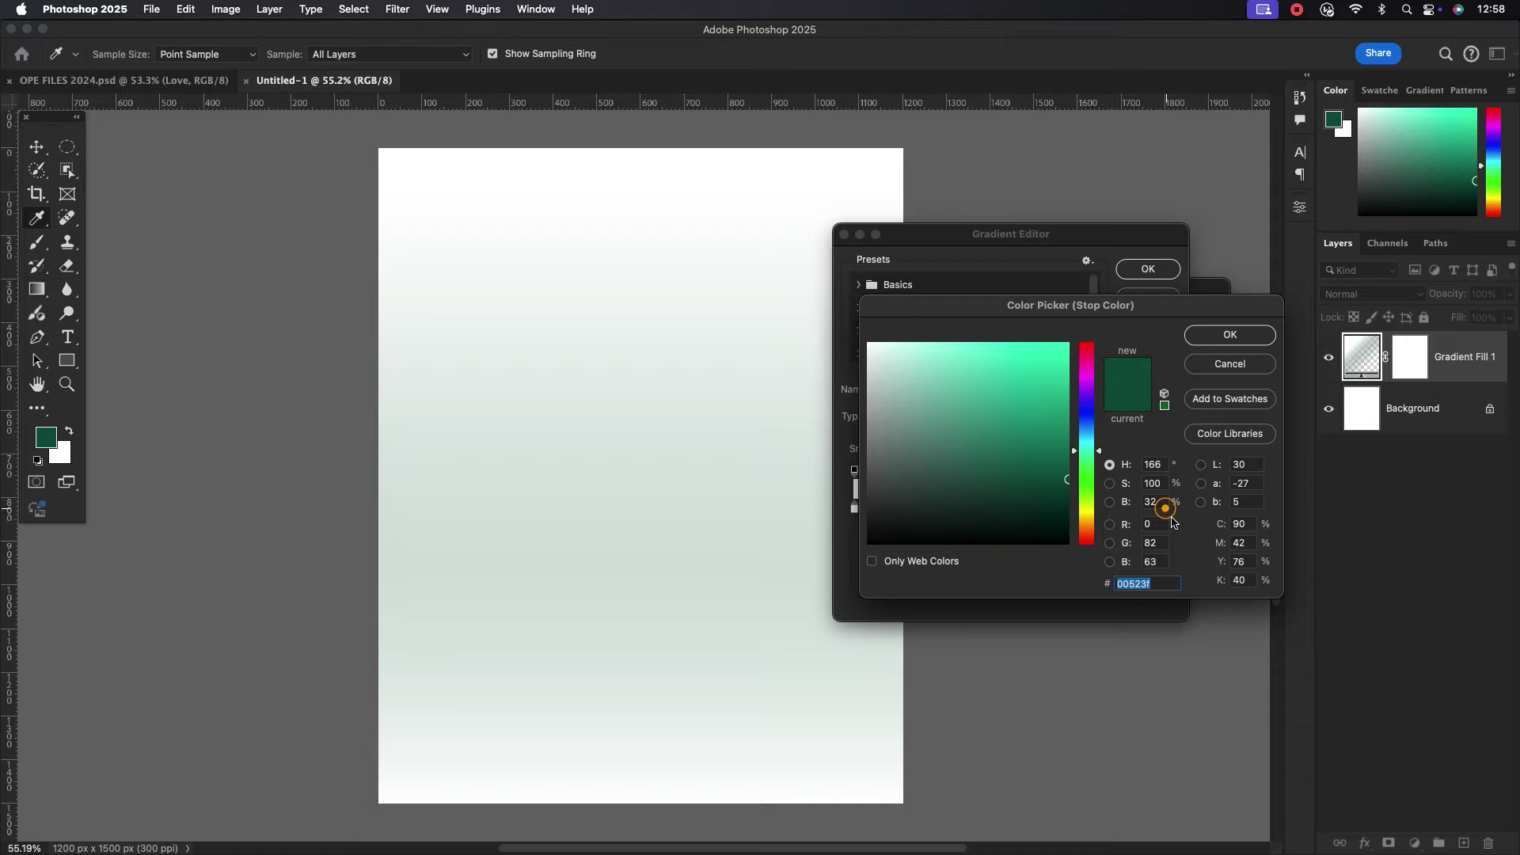
click(877, 357)
click(1234, 334)
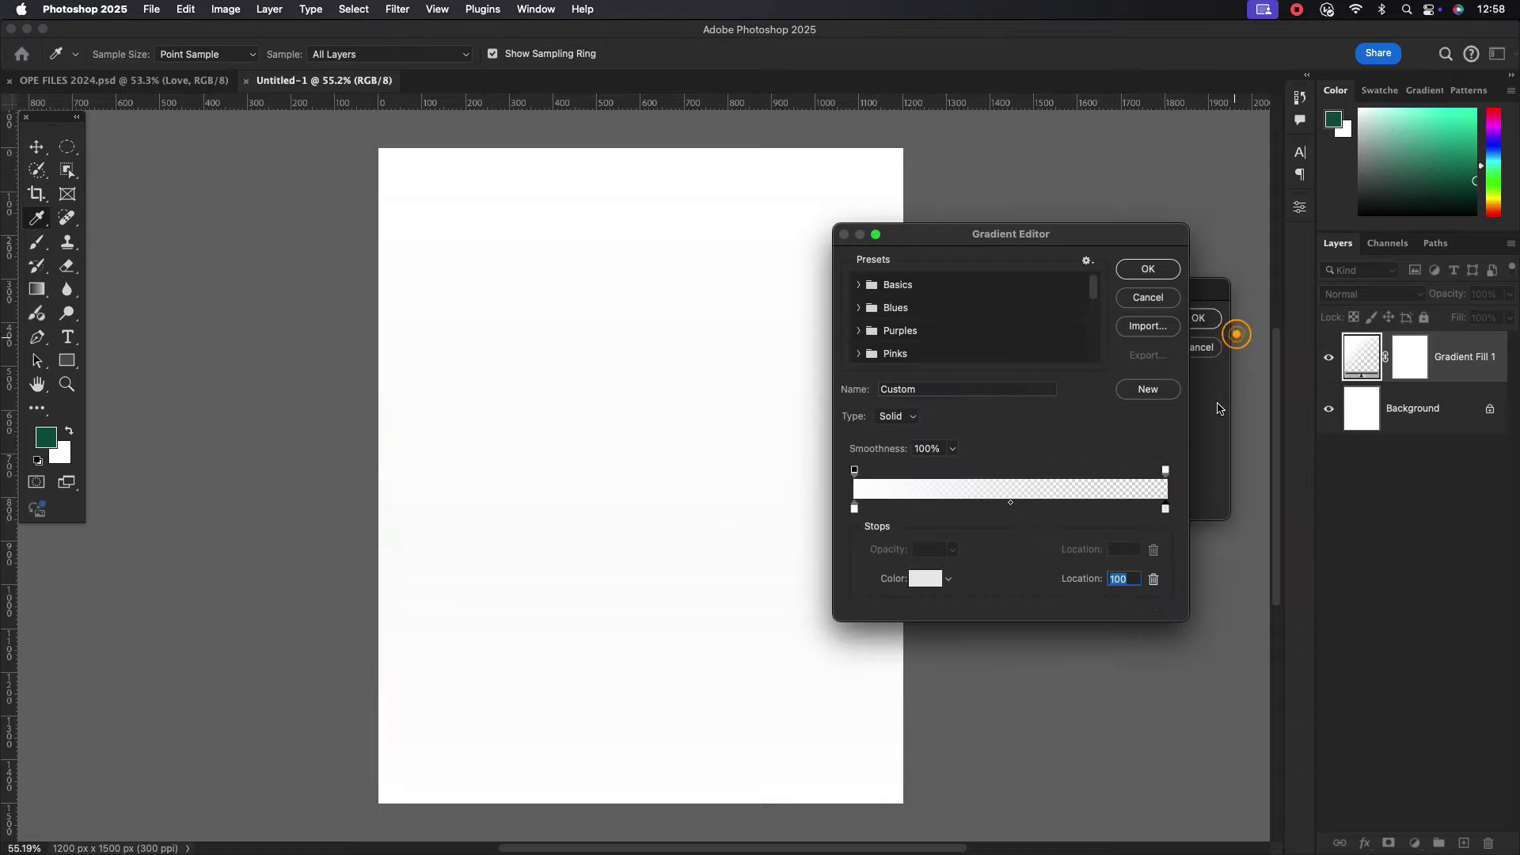
click(1165, 470)
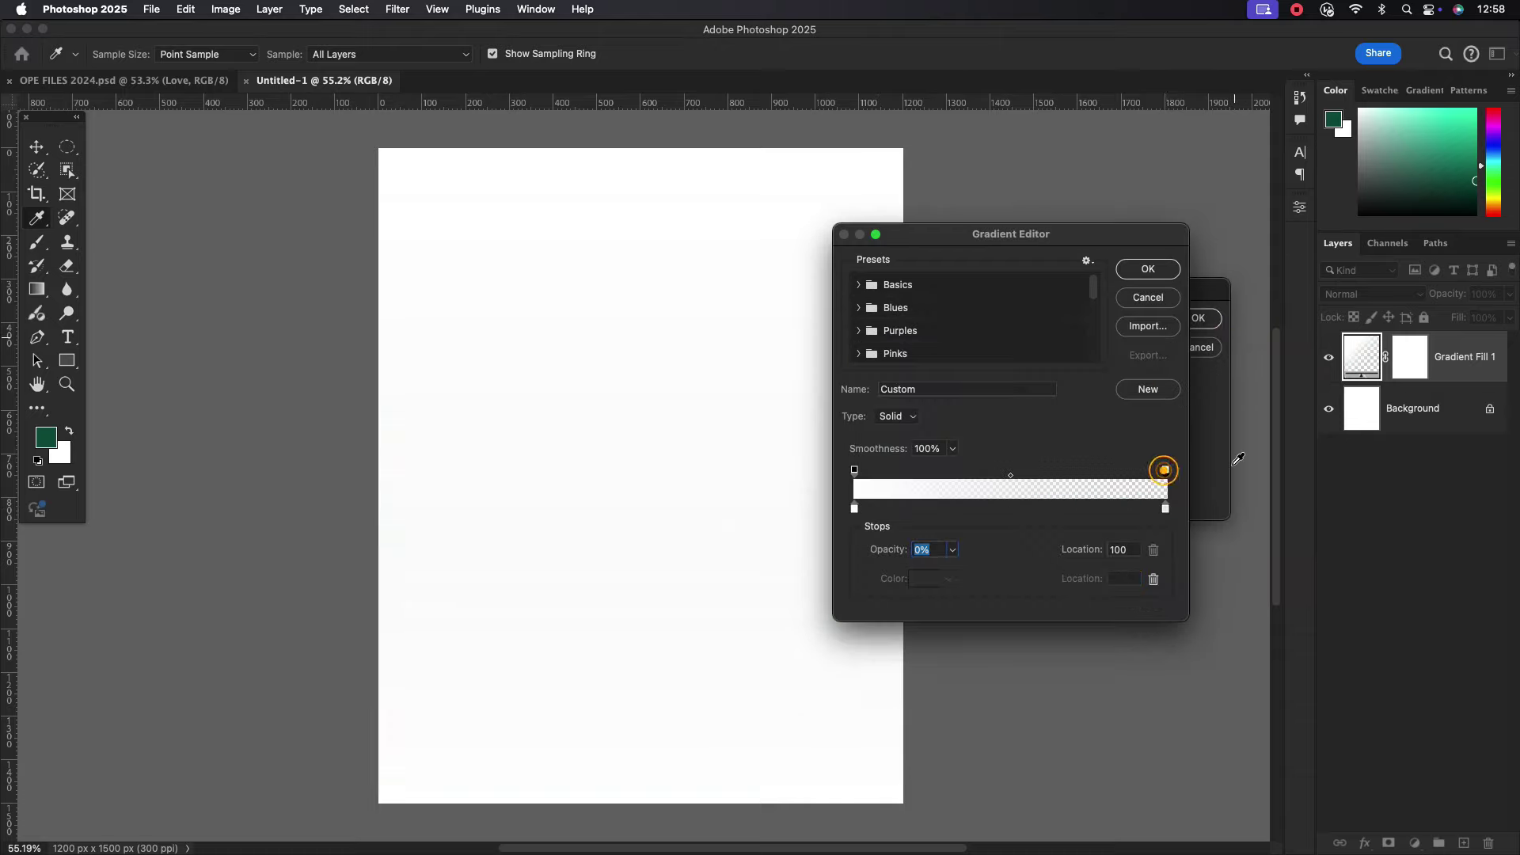
key(Delete)
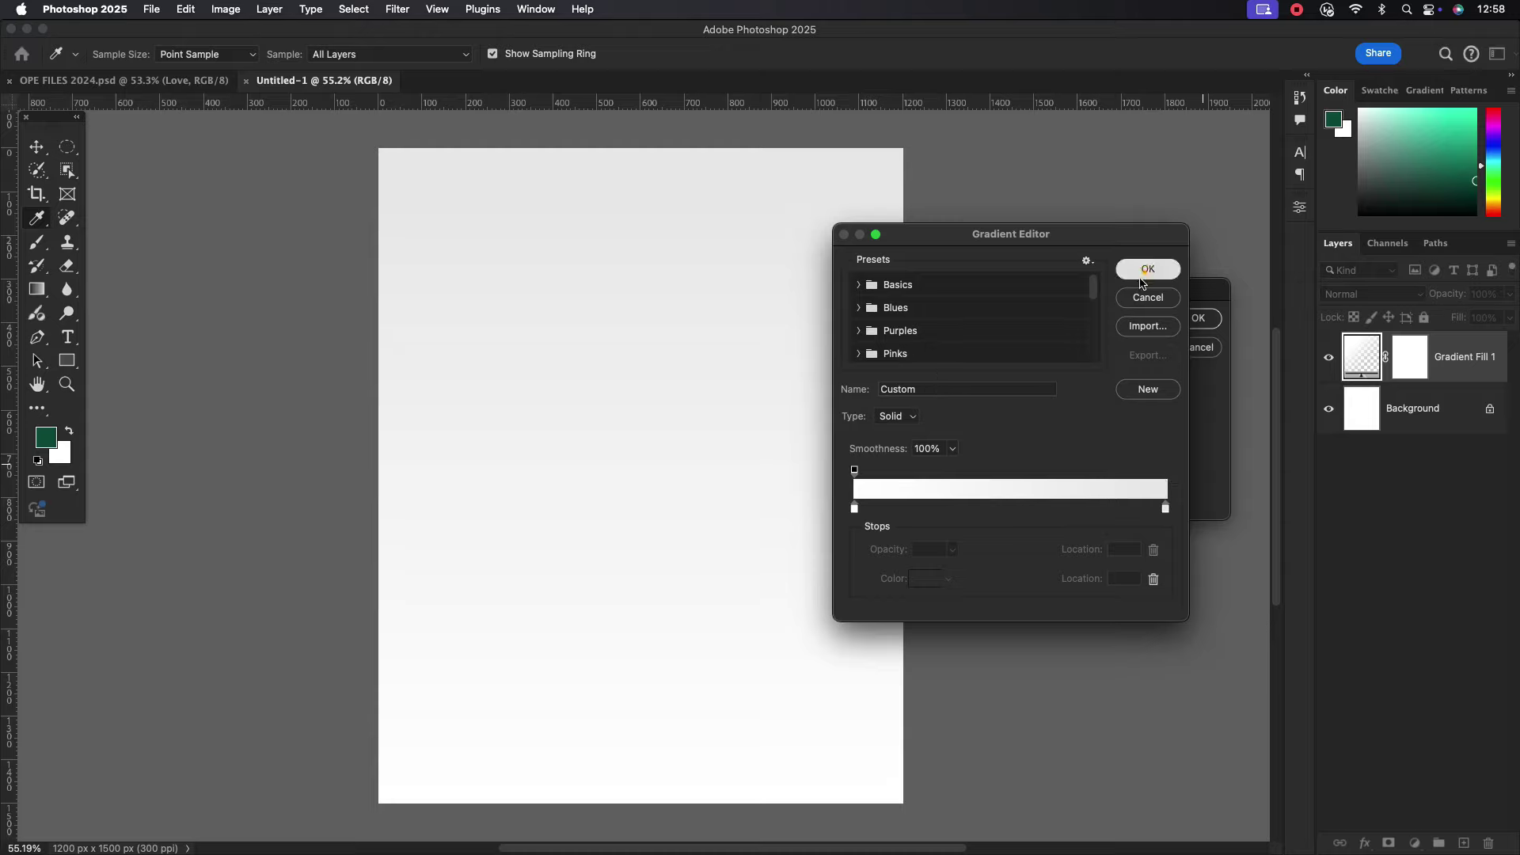
click(1146, 272)
Make the gradient Radial at 84% scale and apply the fill.
click(1029, 354)
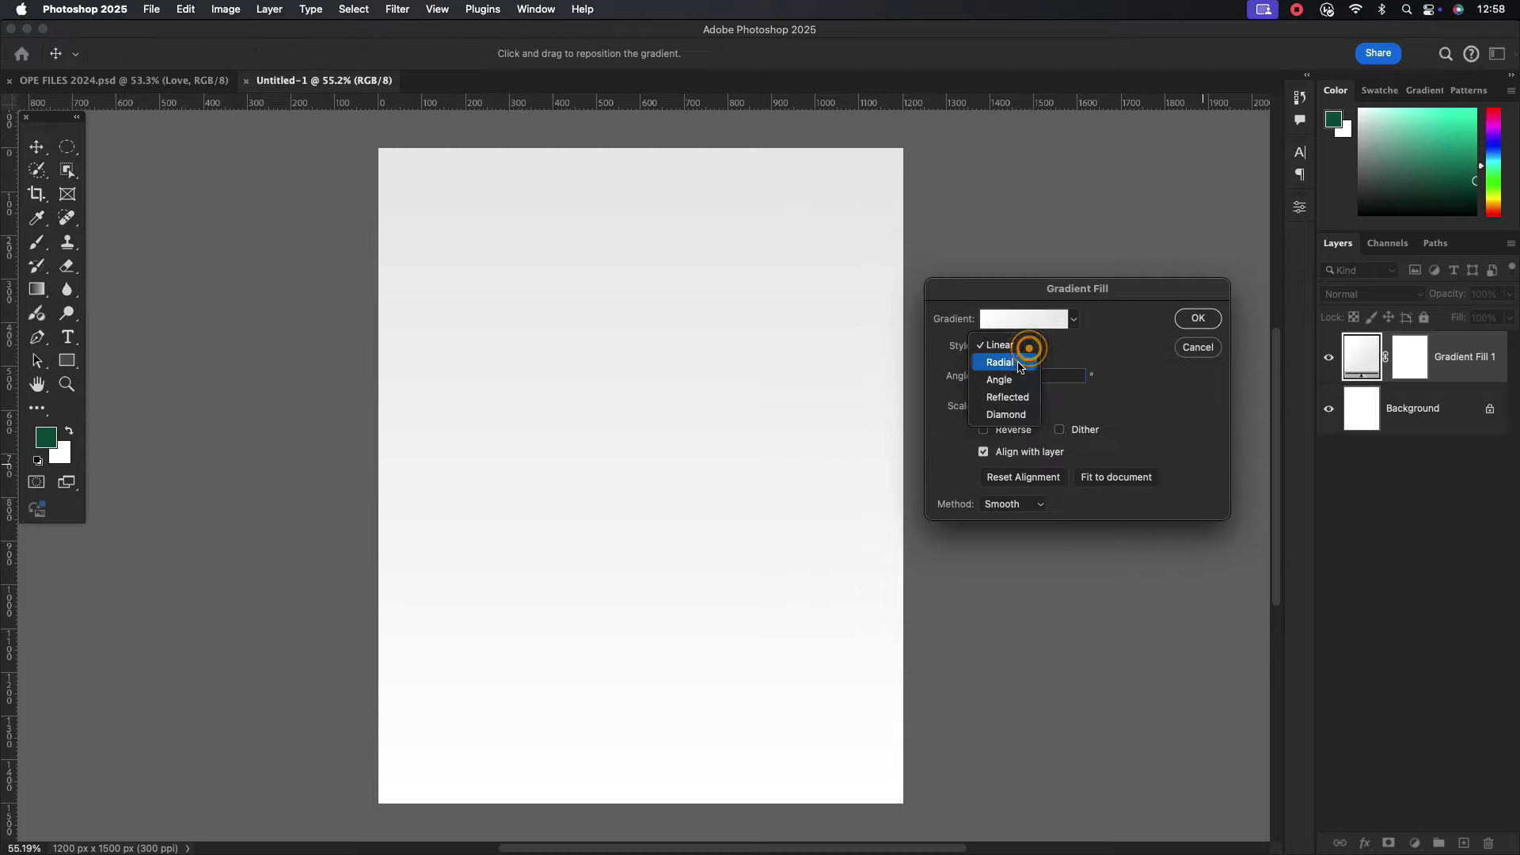
click(1010, 358)
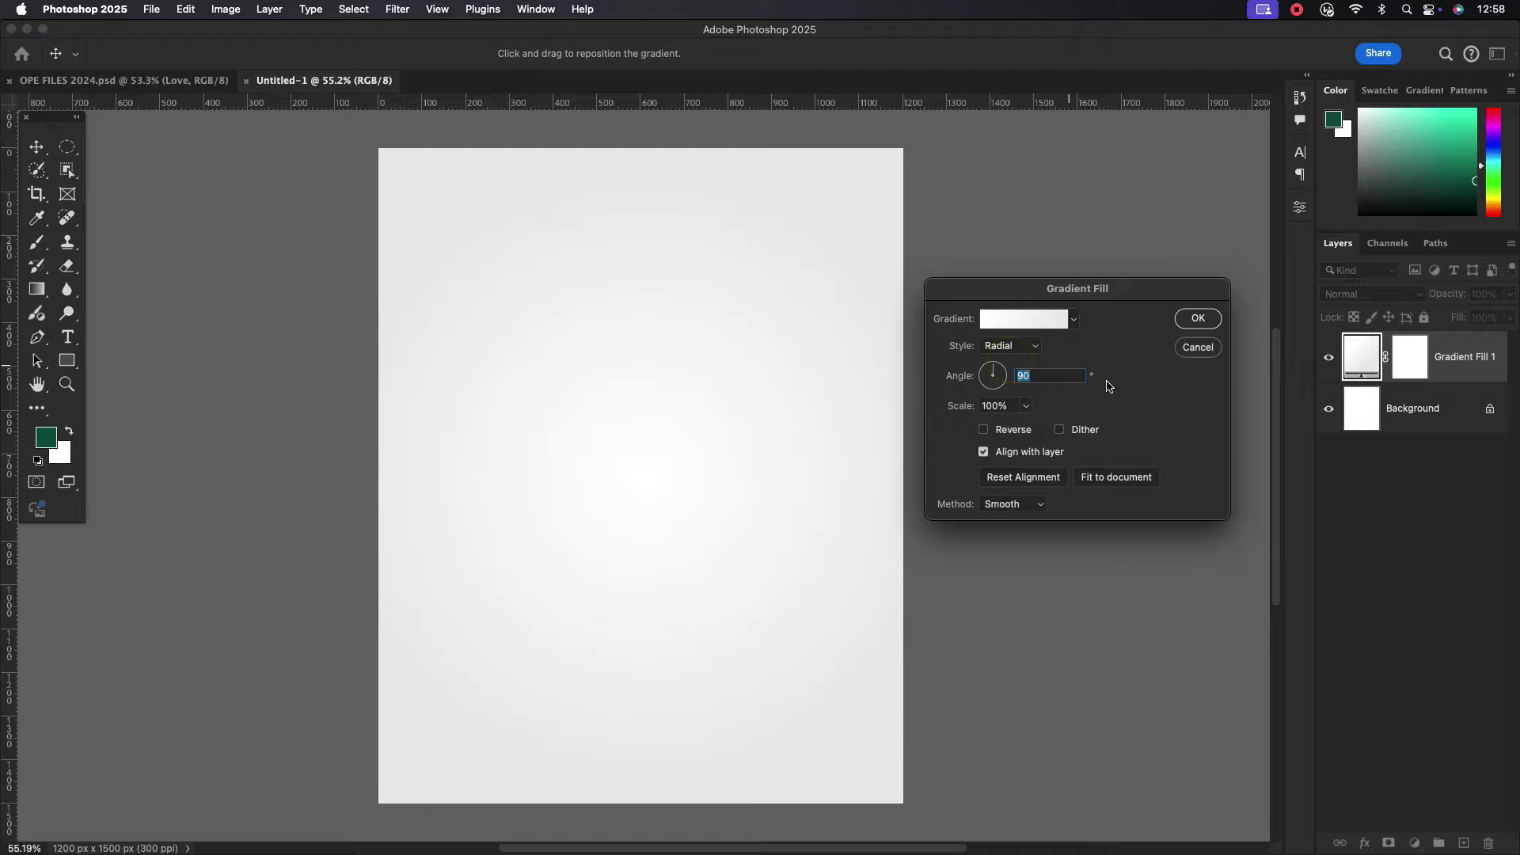
click(986, 430)
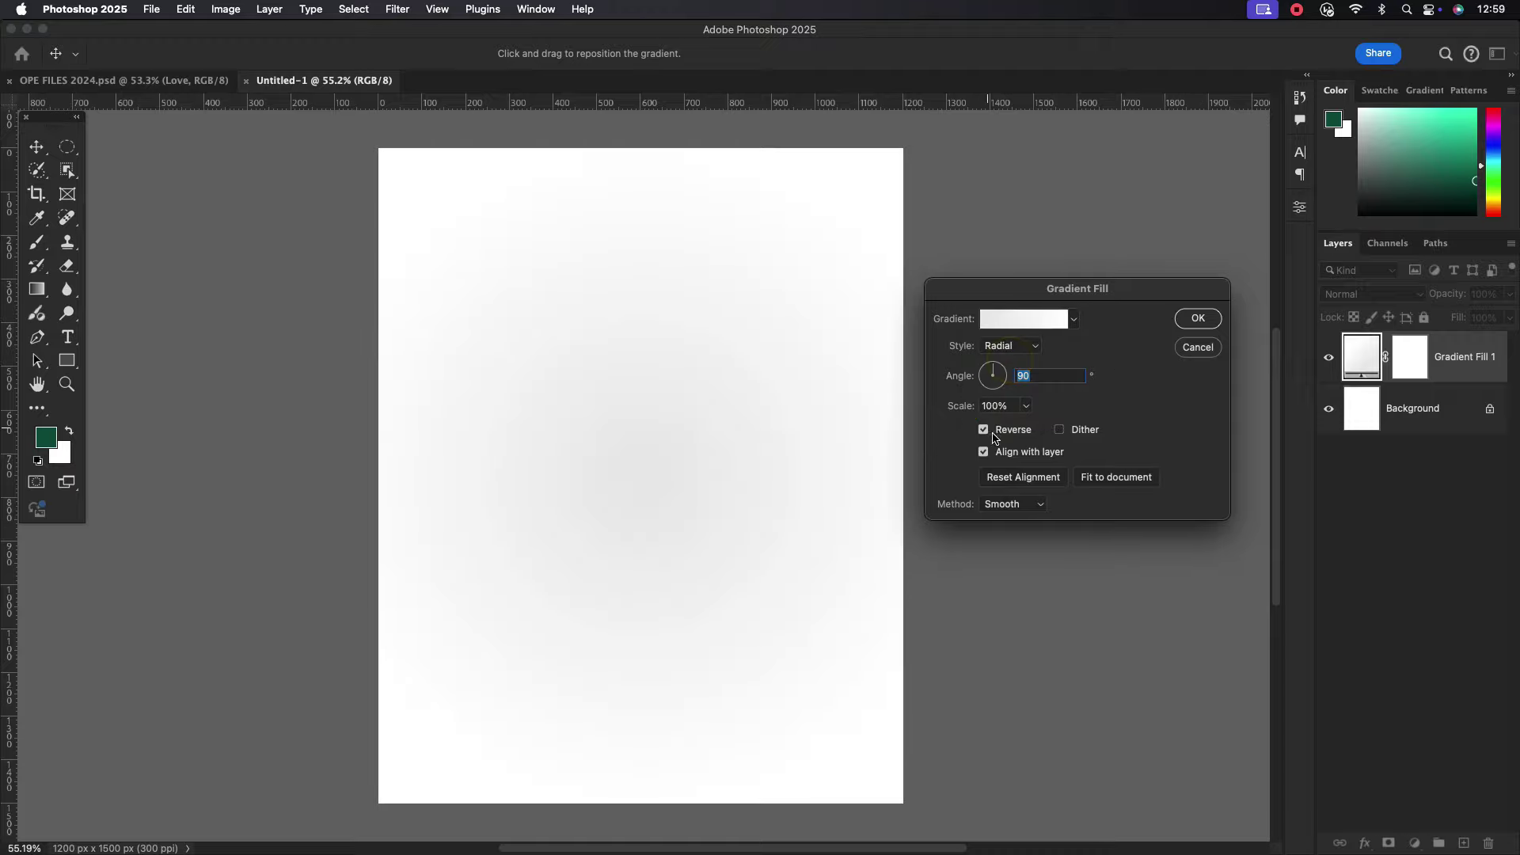
click(985, 430)
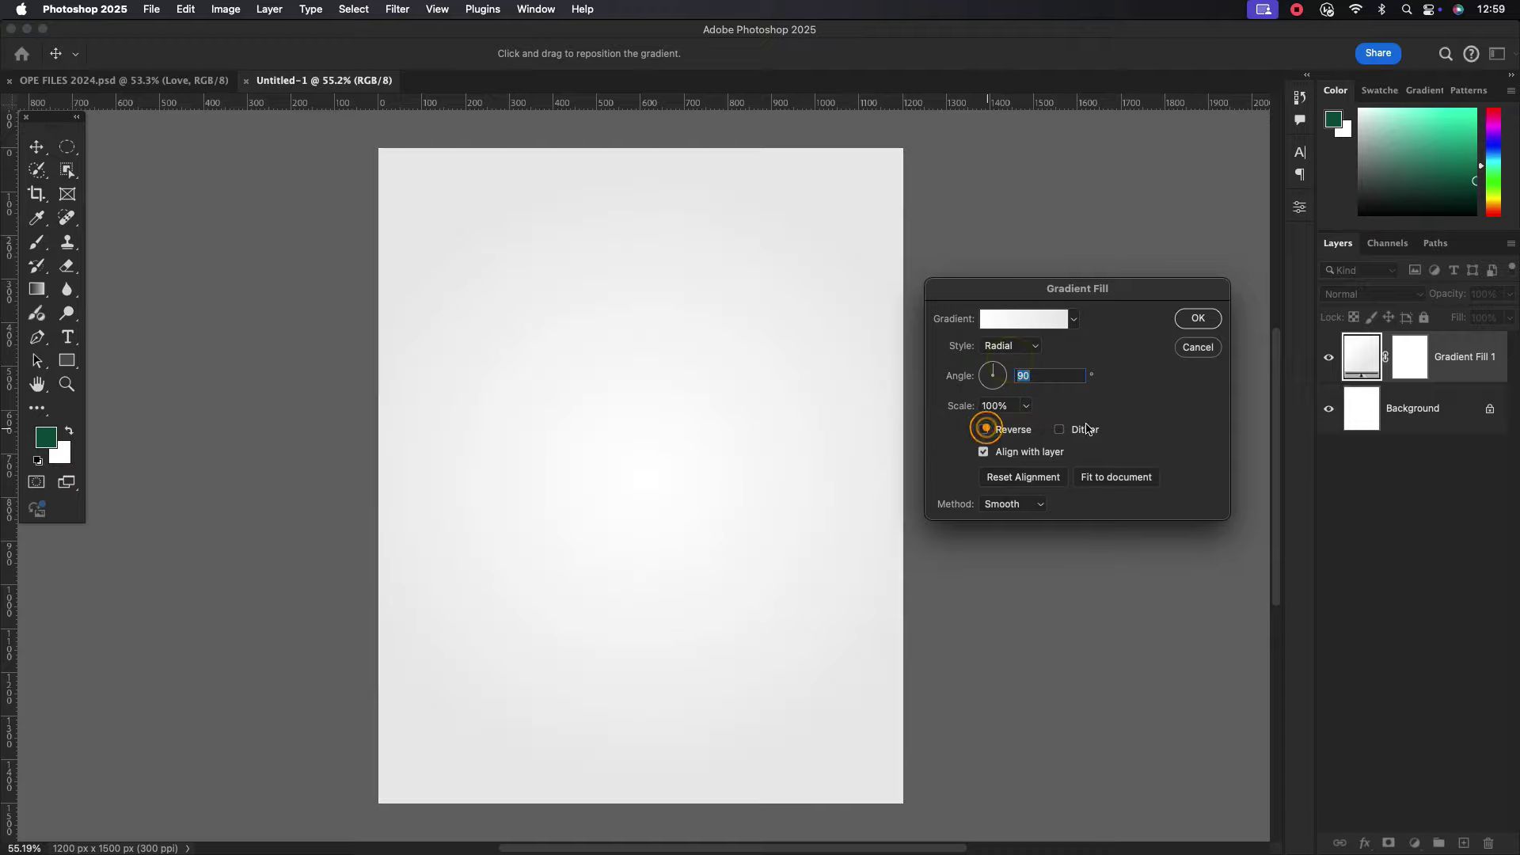
click(1027, 407)
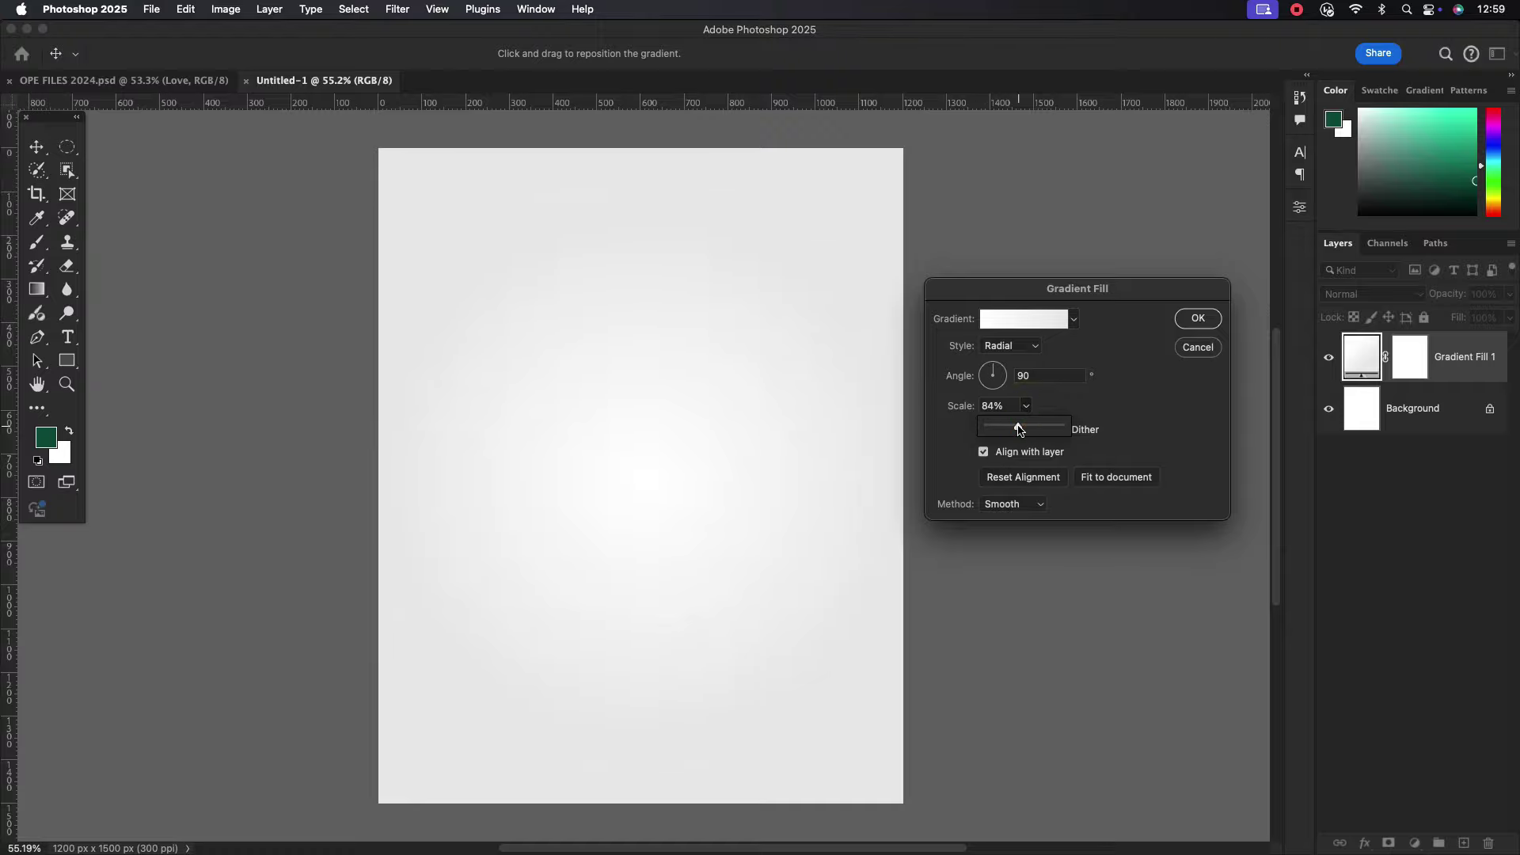
click(1199, 319)
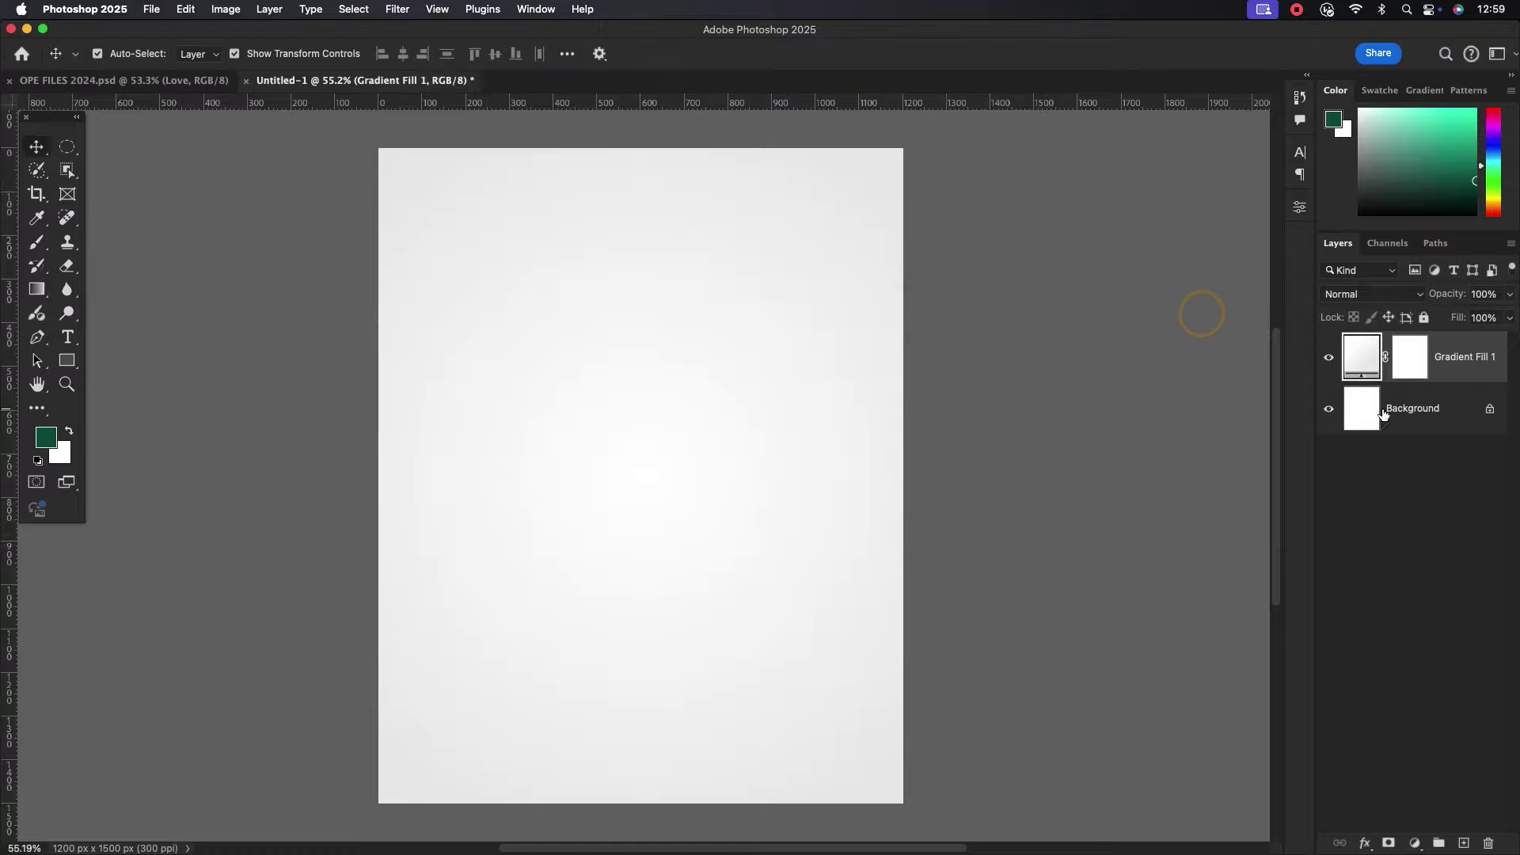
Bring the flower image into Untitled-1 as Layer 1, scaled to about 180% to fill the page.
click(176, 83)
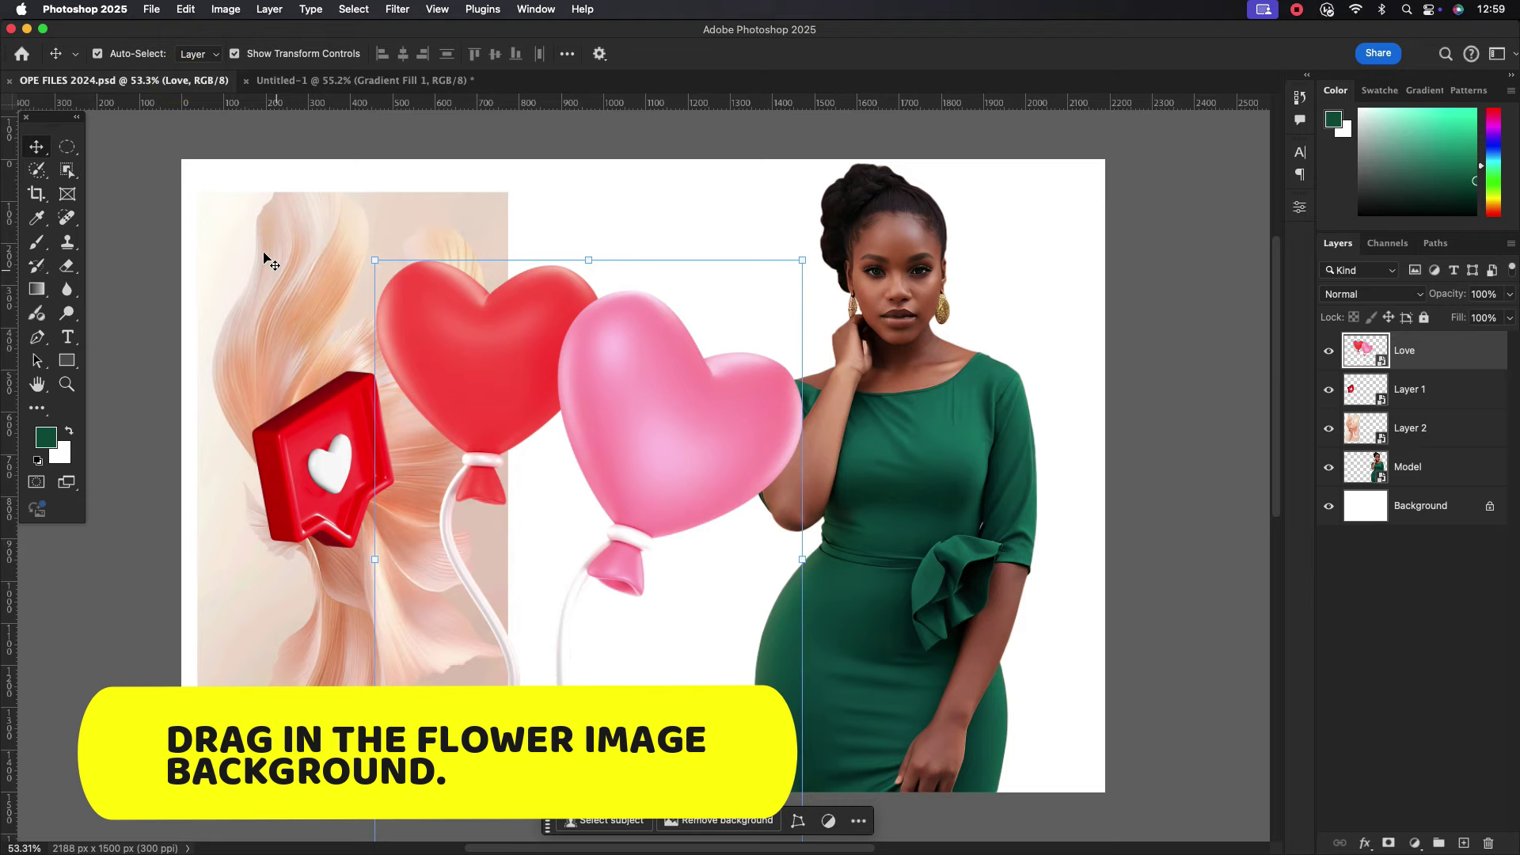
drag(285, 260, 365, 85)
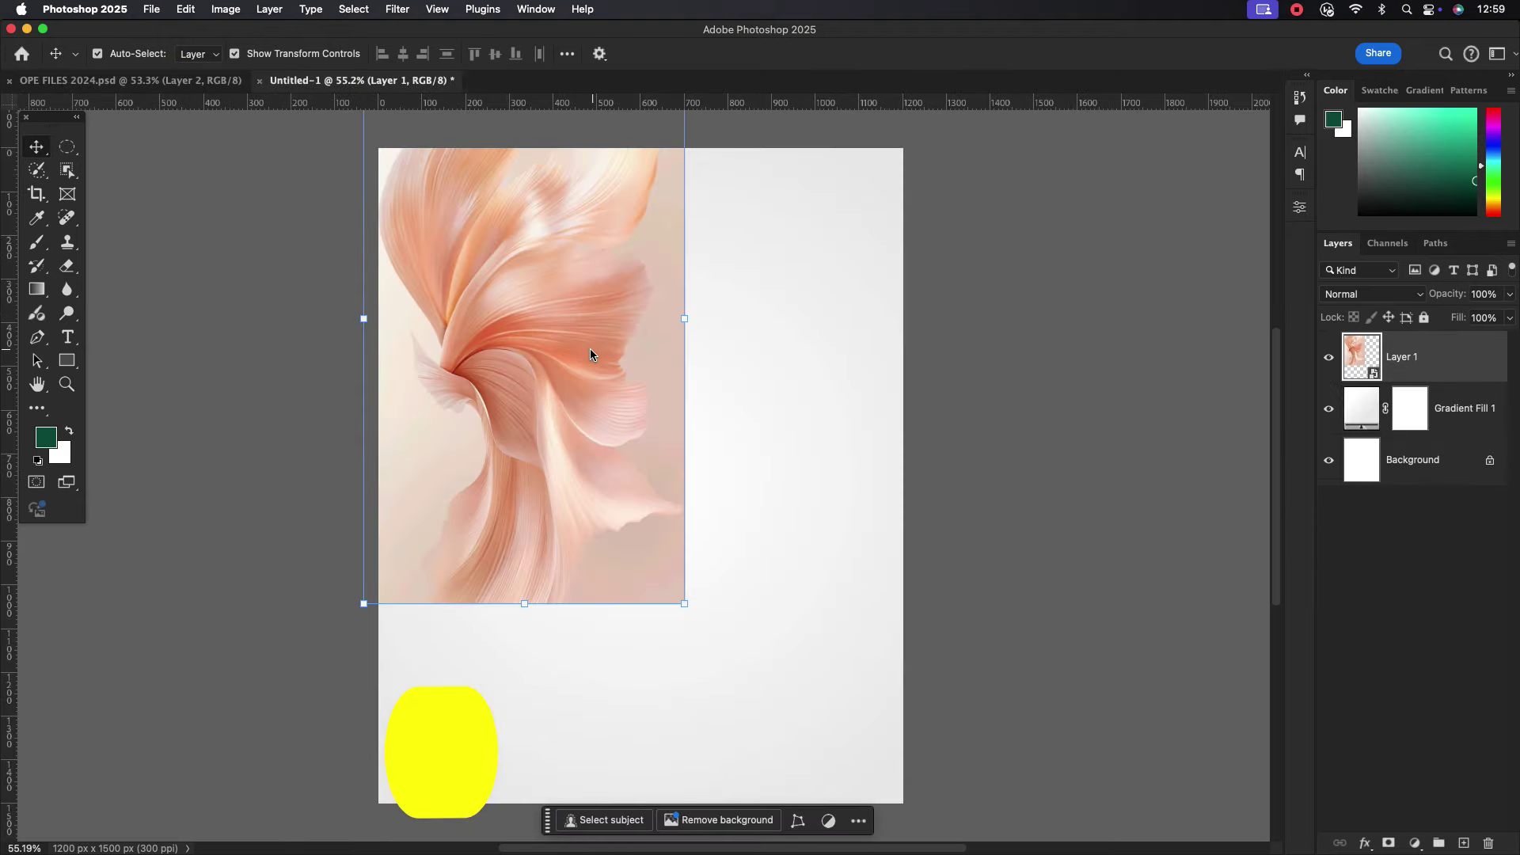
drag(365, 85, 662, 499)
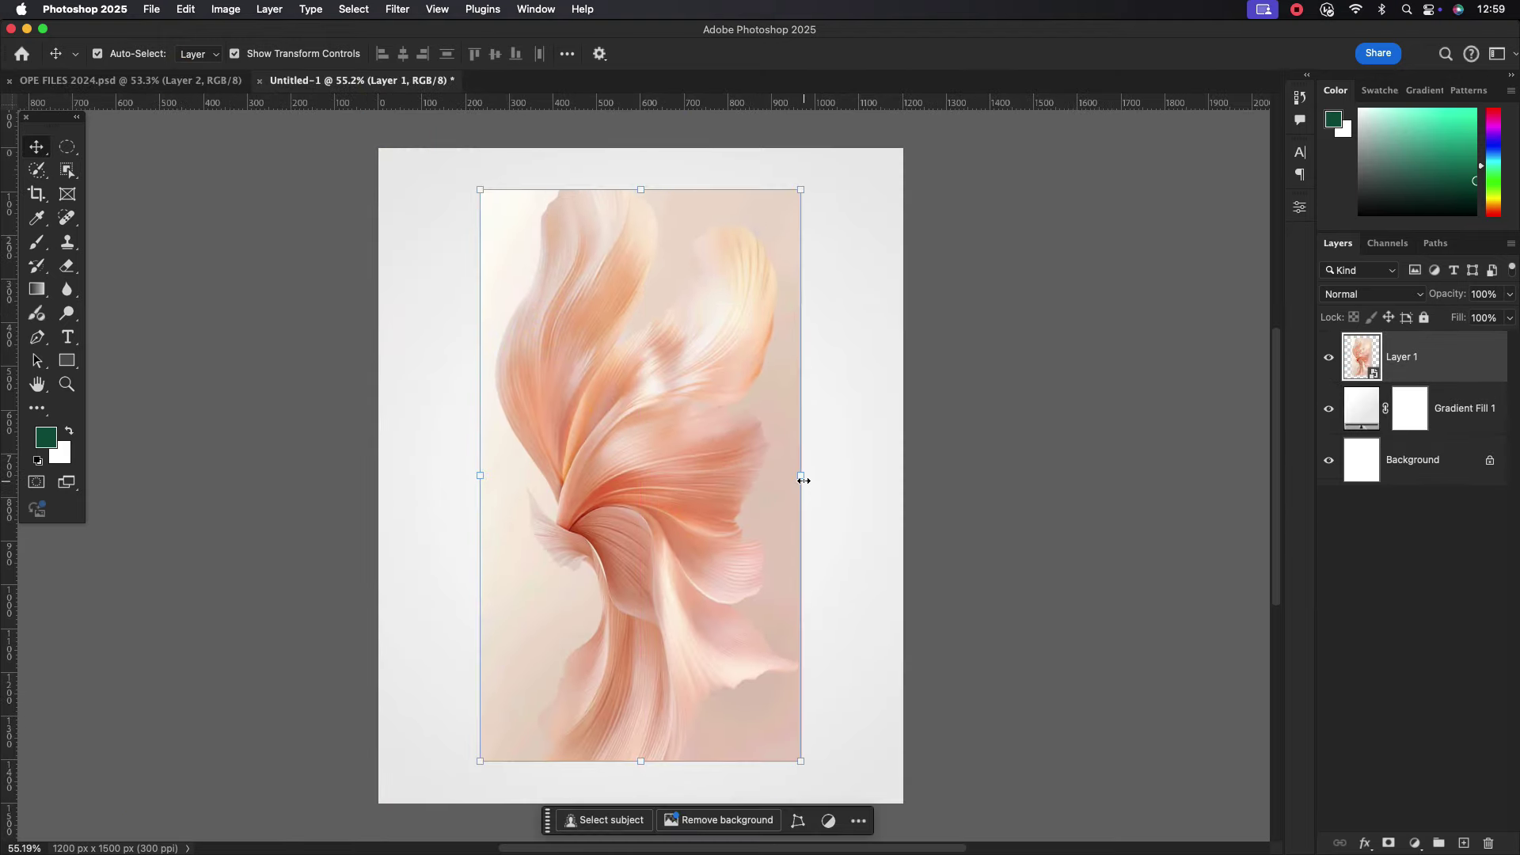
mouse_move(800, 476)
mouse_down()
mouse_move(917, 496)
mouse_move(937, 475)
mouse_up()
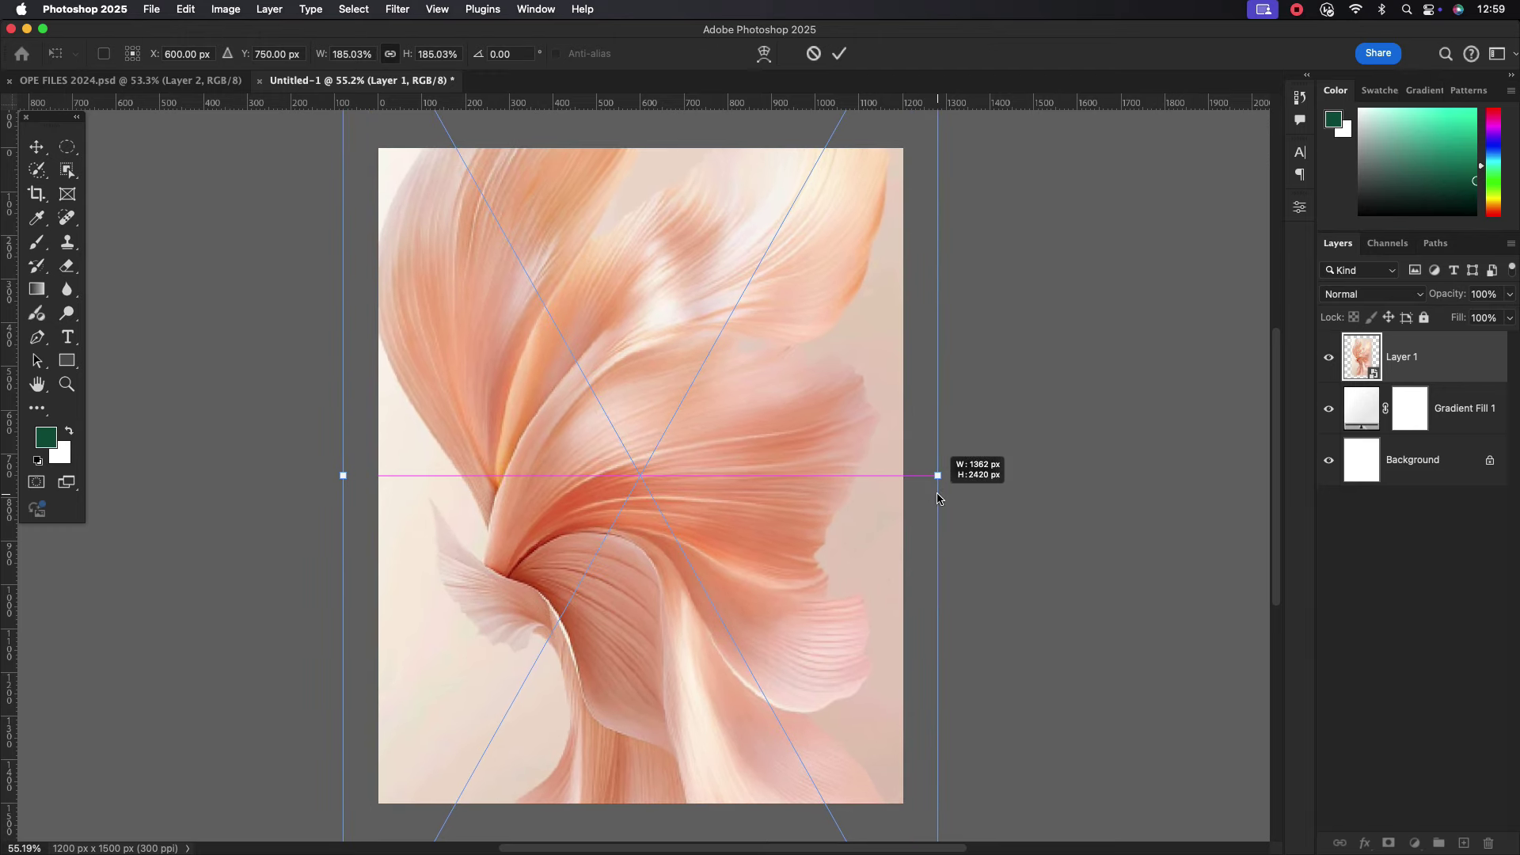
drag(760, 493, 753, 475)
drag(937, 468, 924, 464)
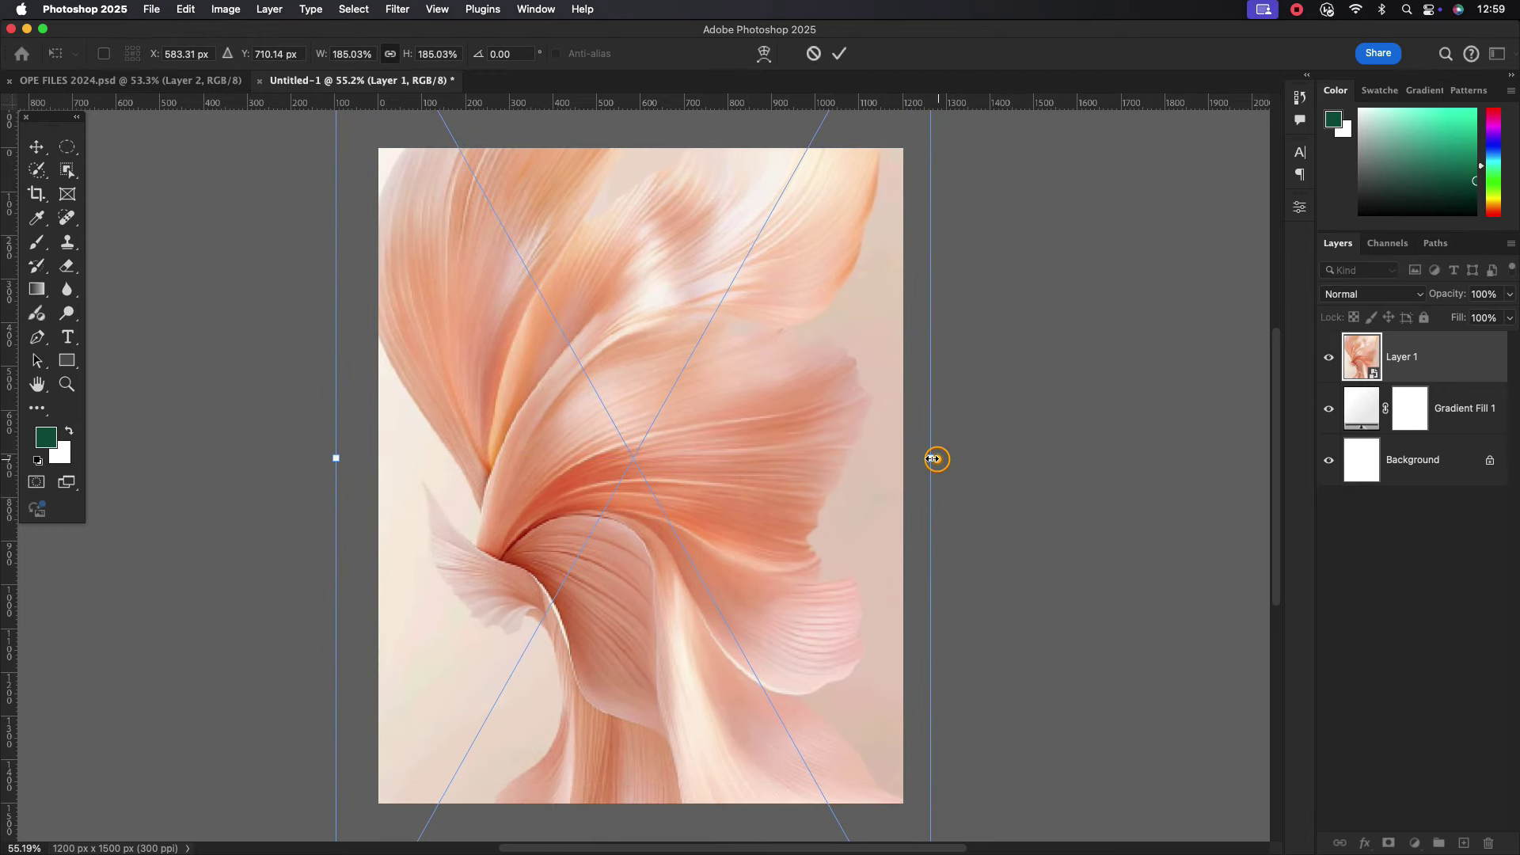
mouse_move(699, 477)
mouse_down()
mouse_move(722, 567)
mouse_move(716, 485)
mouse_up()
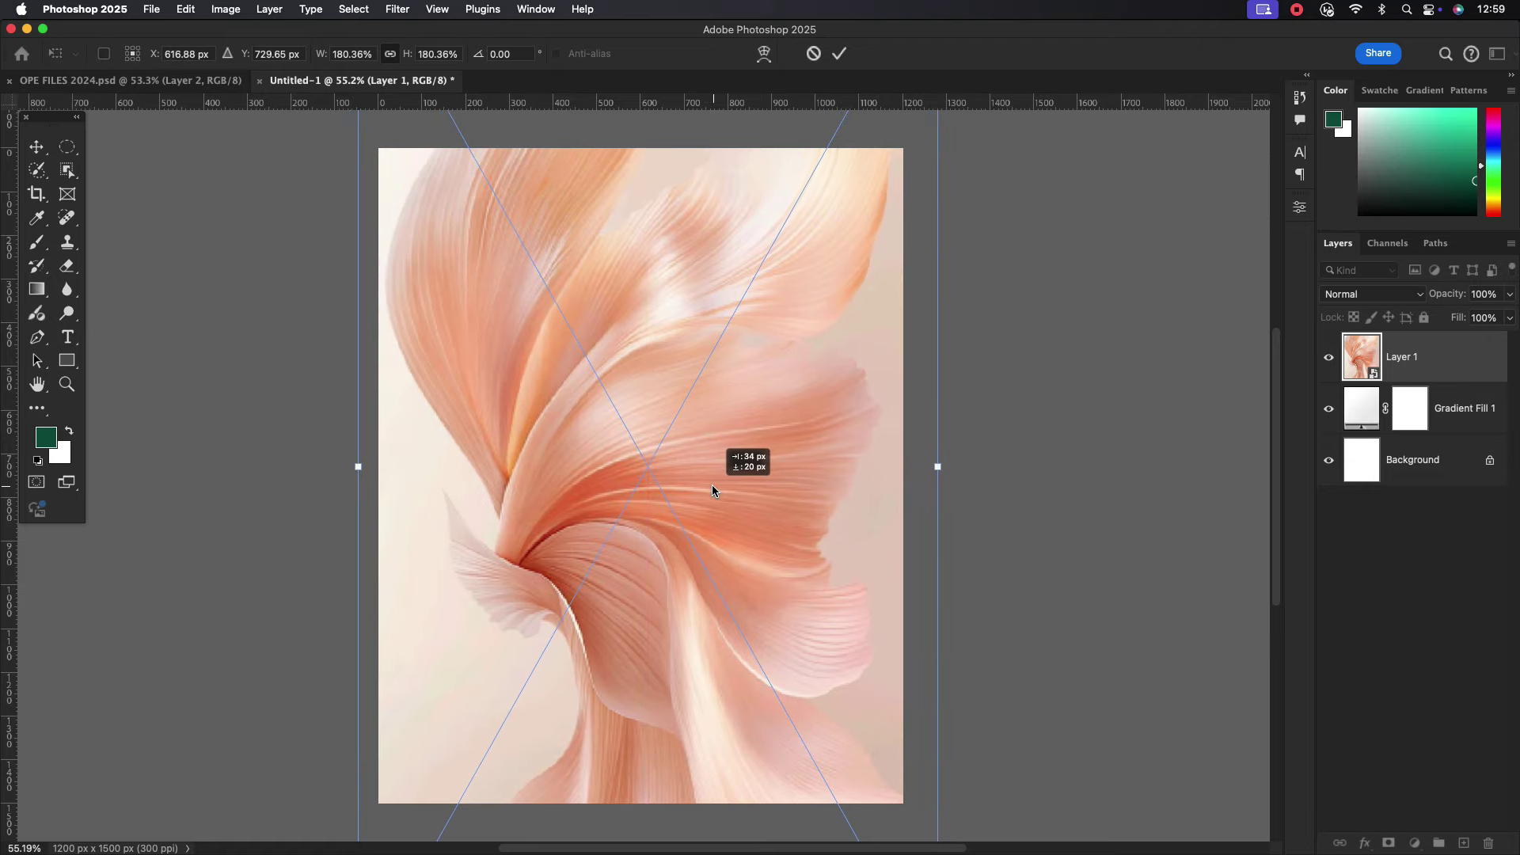
drag(716, 485, 707, 485)
click(841, 55)
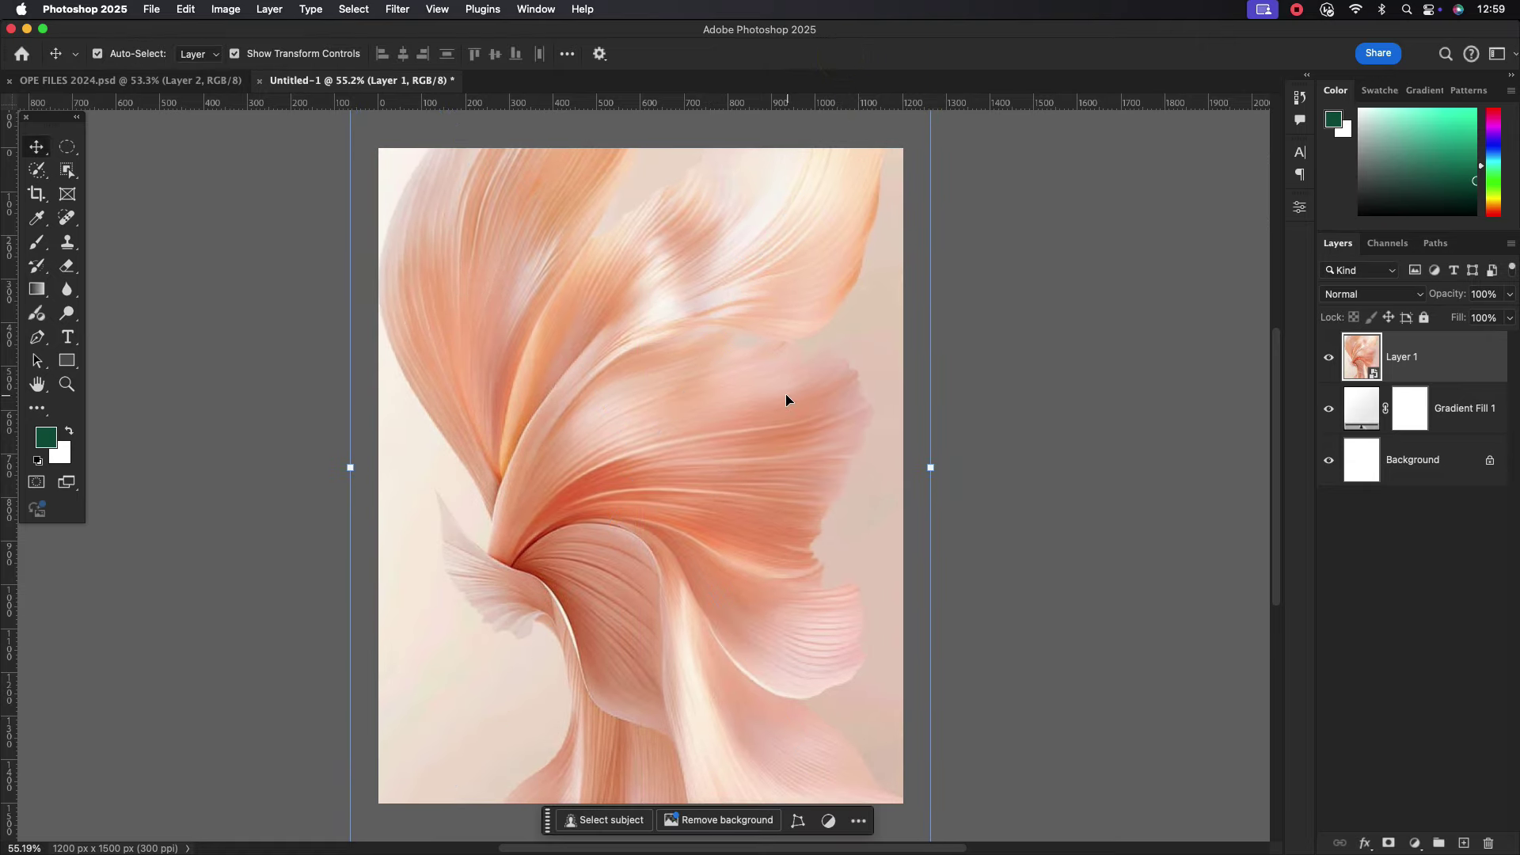
Set the flower layer to Luminosity blending and apply a 3-pixel Gaussian Blur.
click(1378, 294)
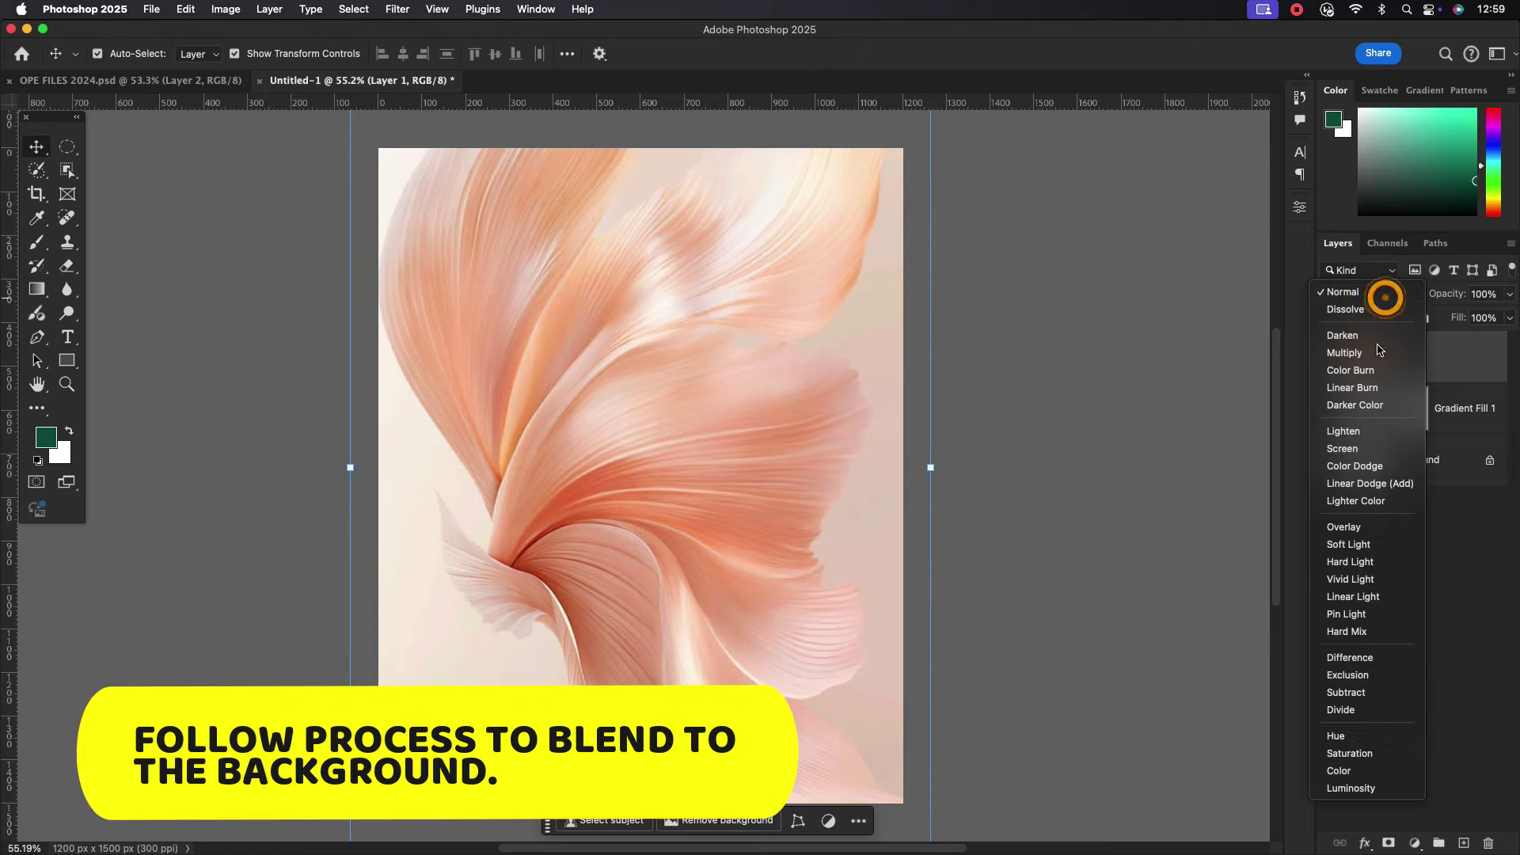
click(1359, 789)
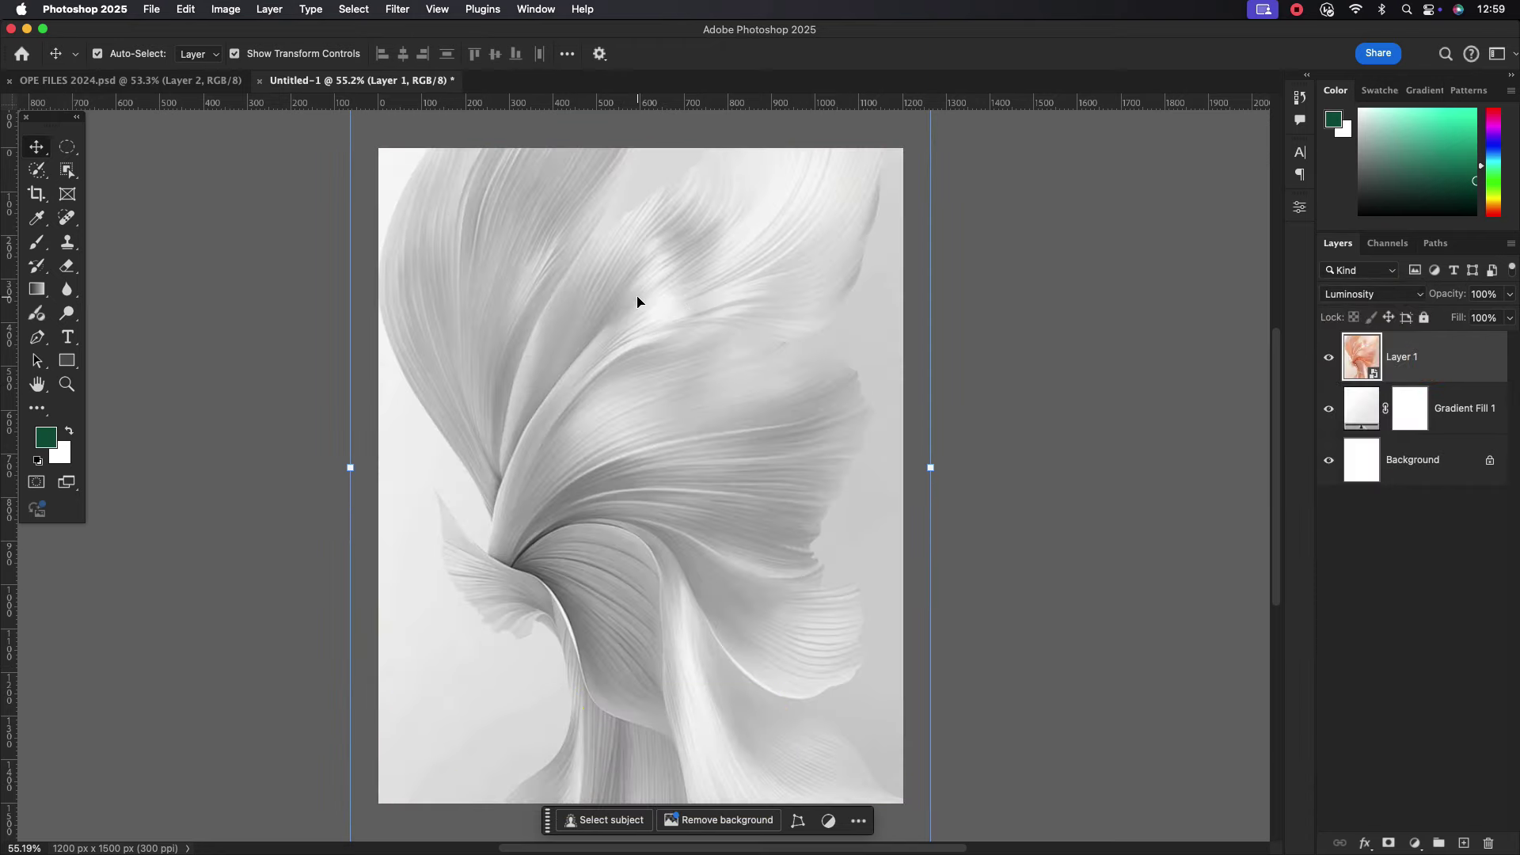
click(396, 9)
mouse_move(404, 207)
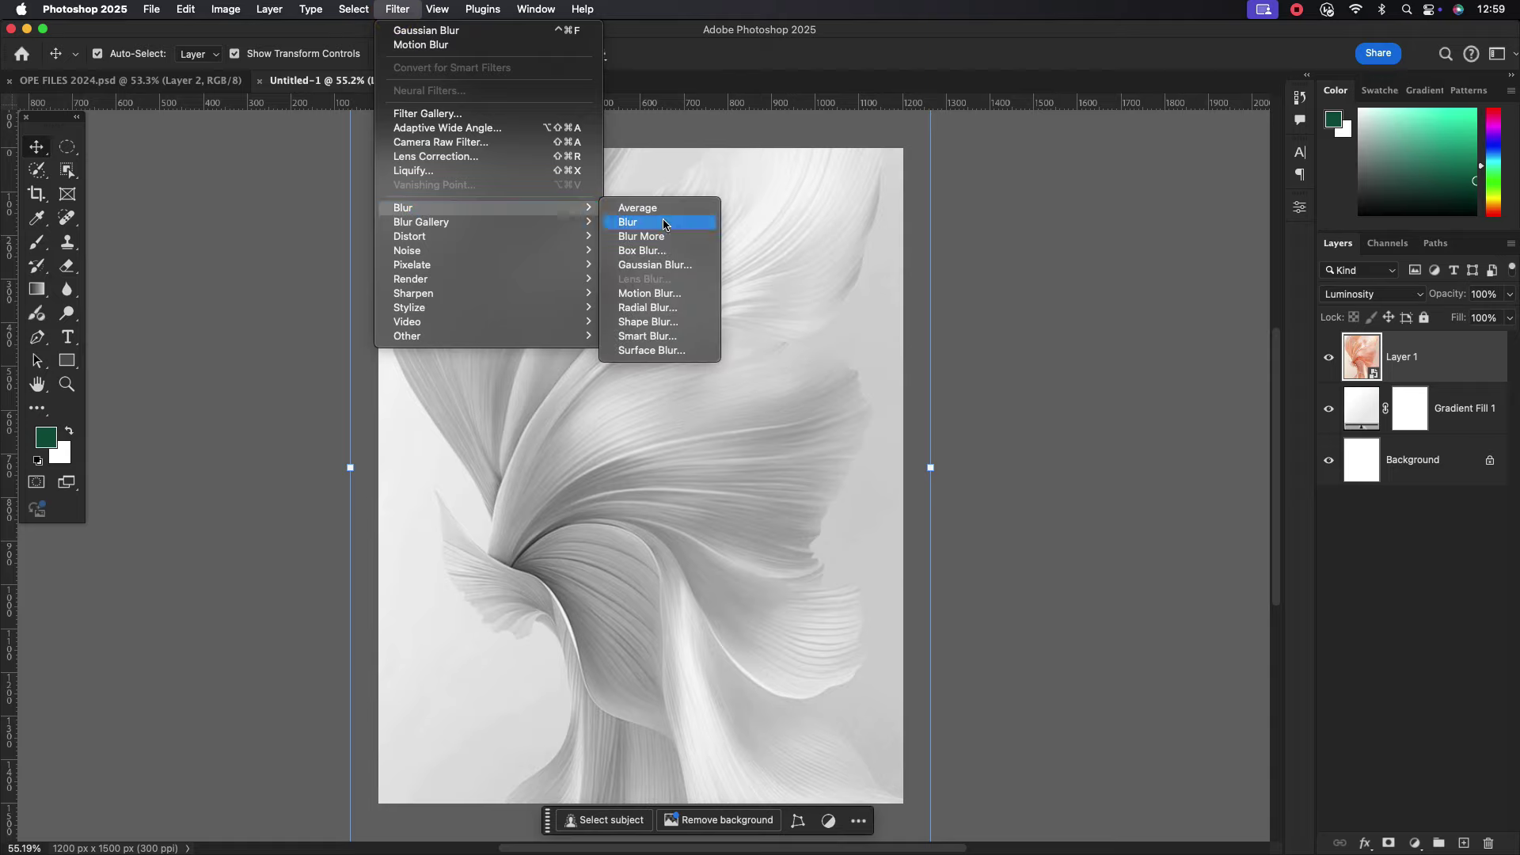
click(655, 266)
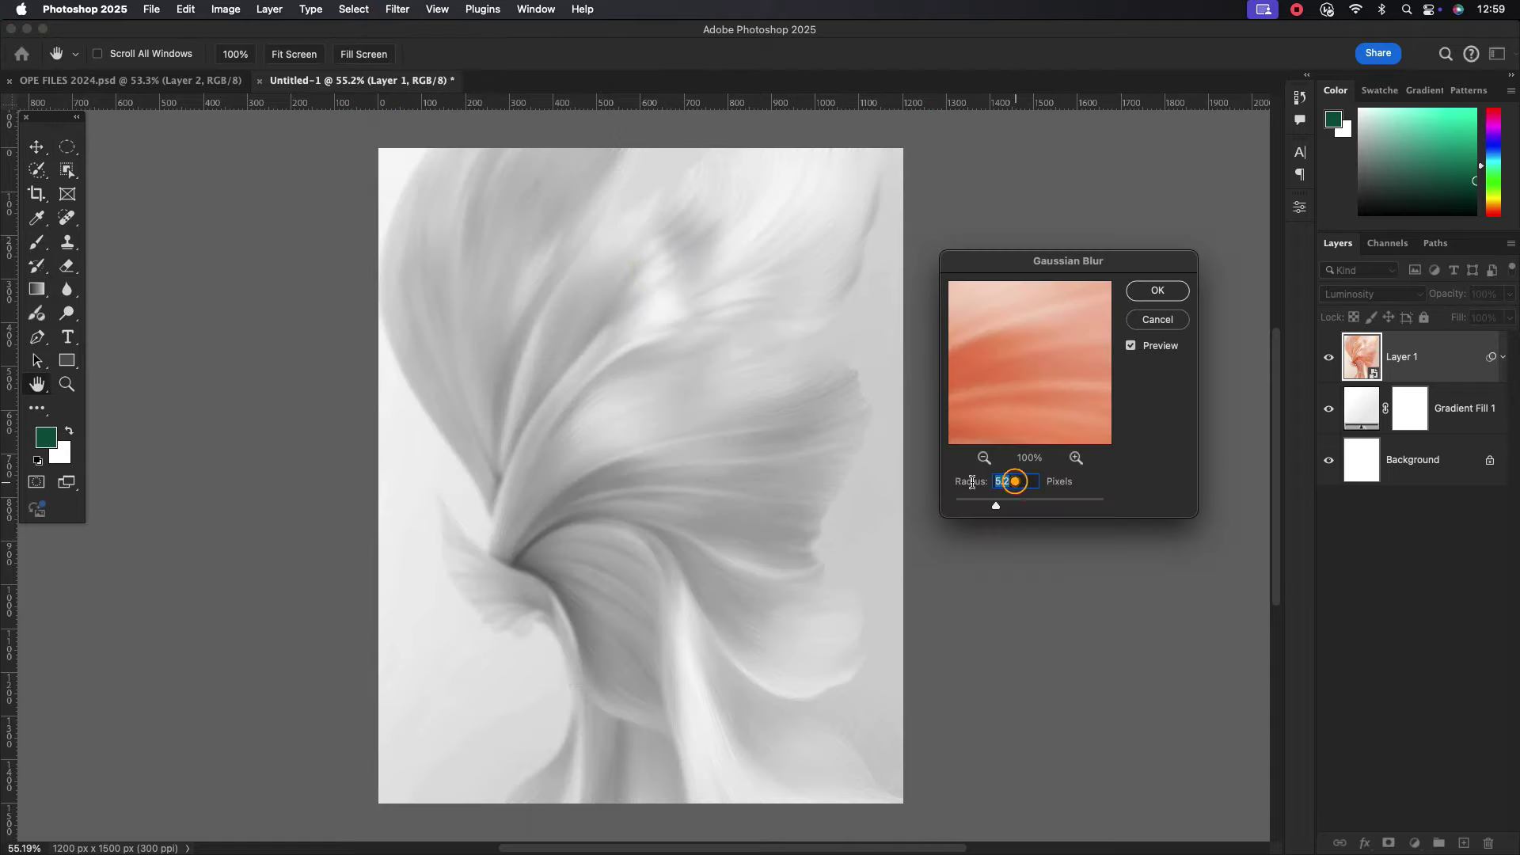
text(3)
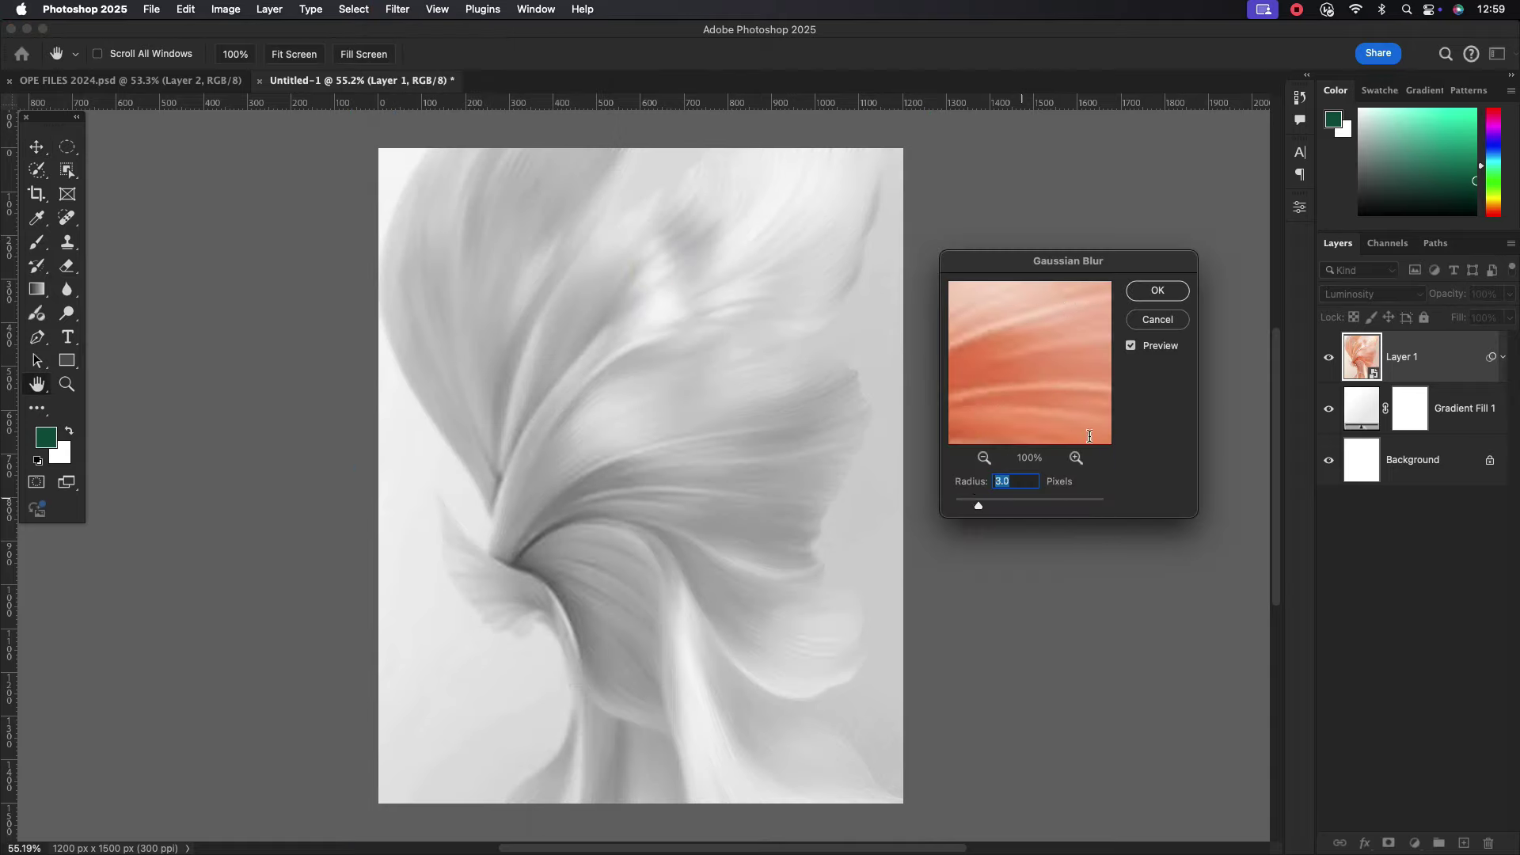
click(1158, 291)
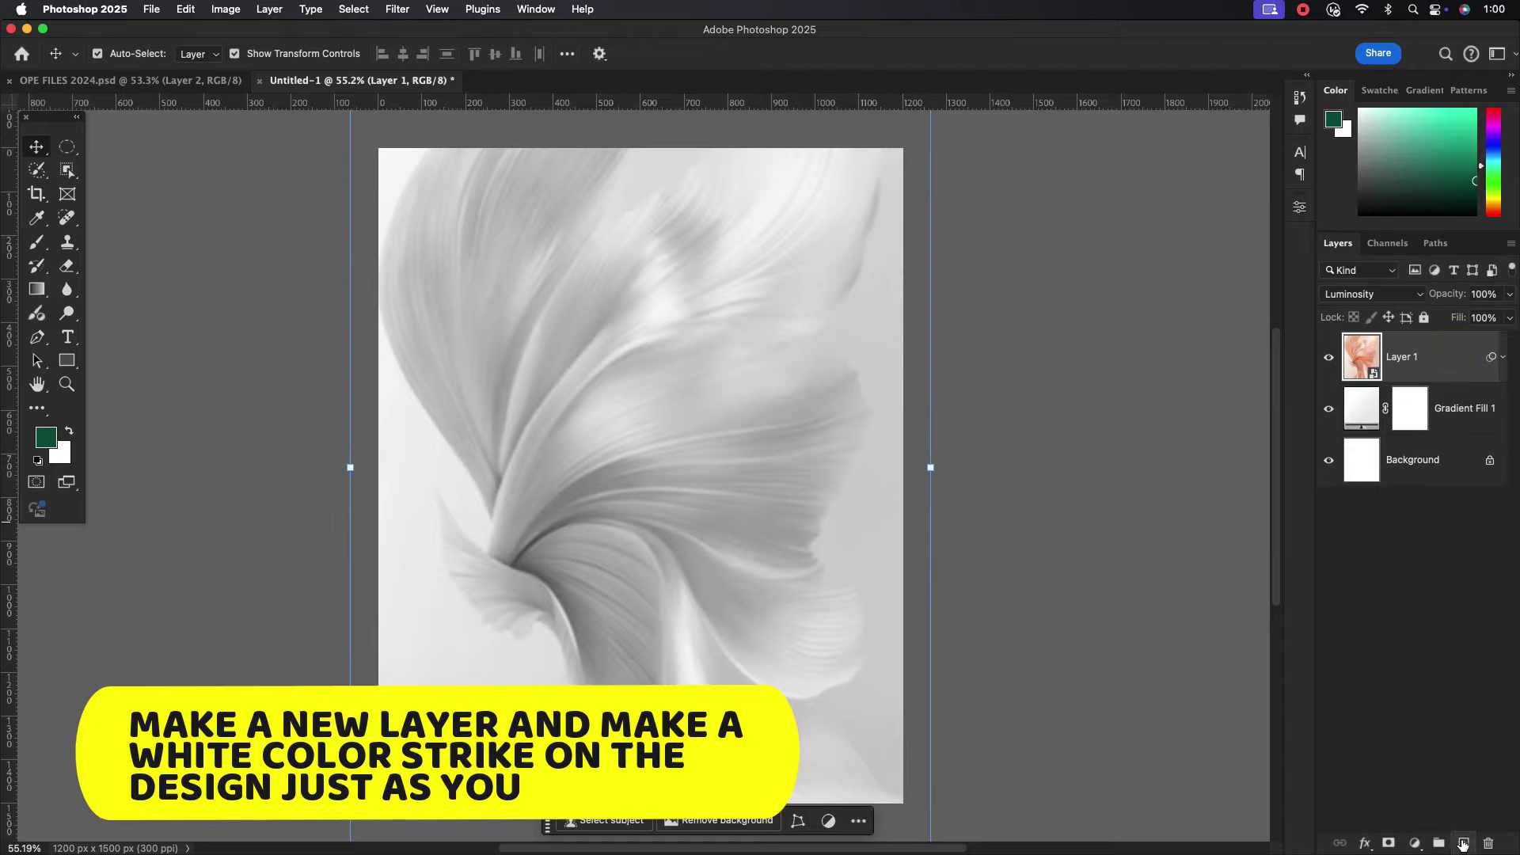
Add a new Layer 2 and set the foreground colour to a near-white grey.
click(1464, 843)
click(45, 437)
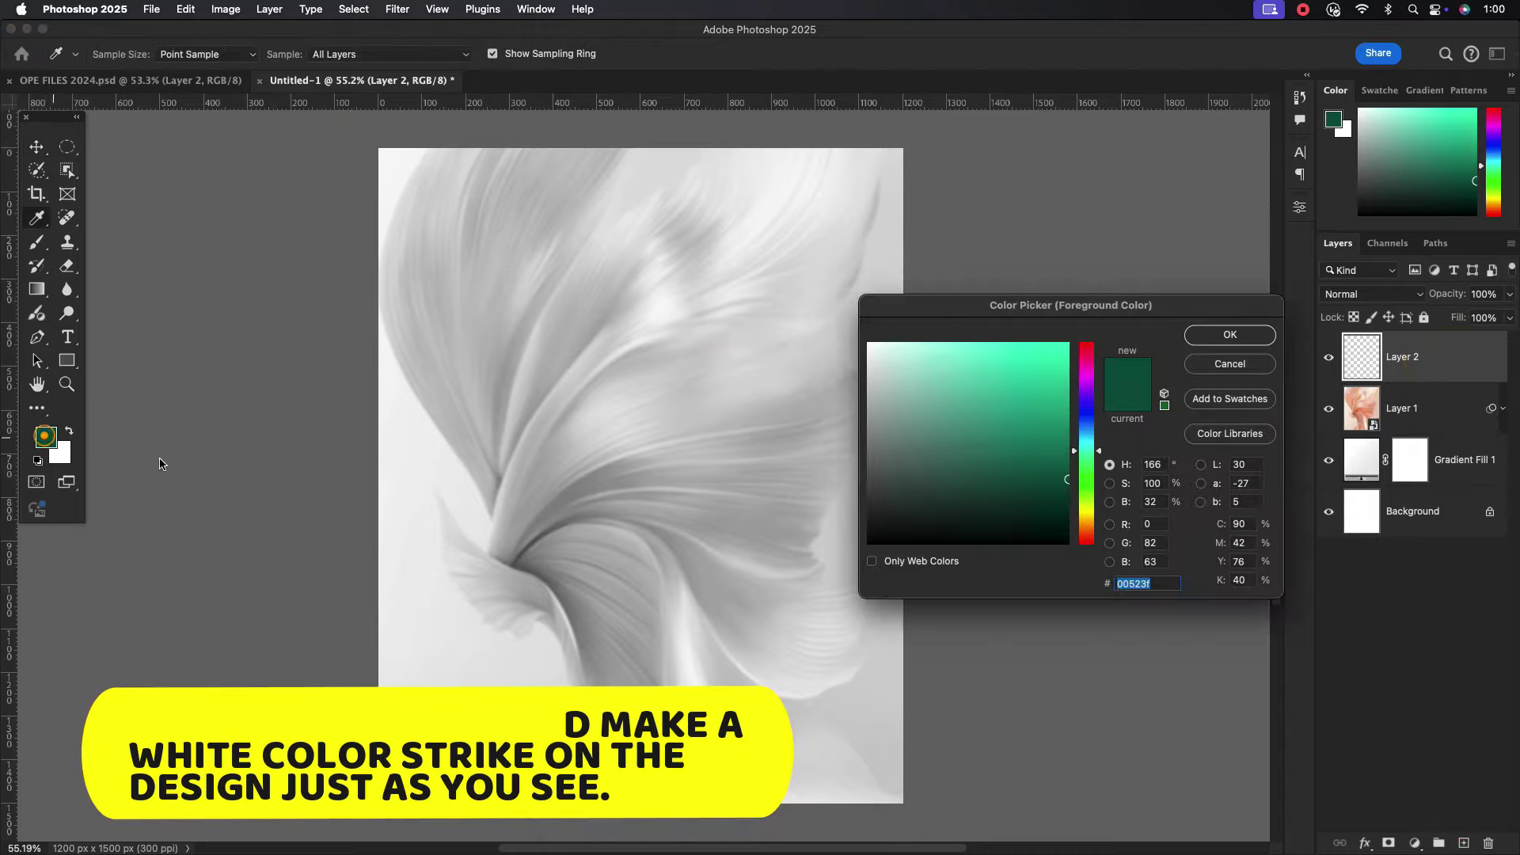
click(440, 475)
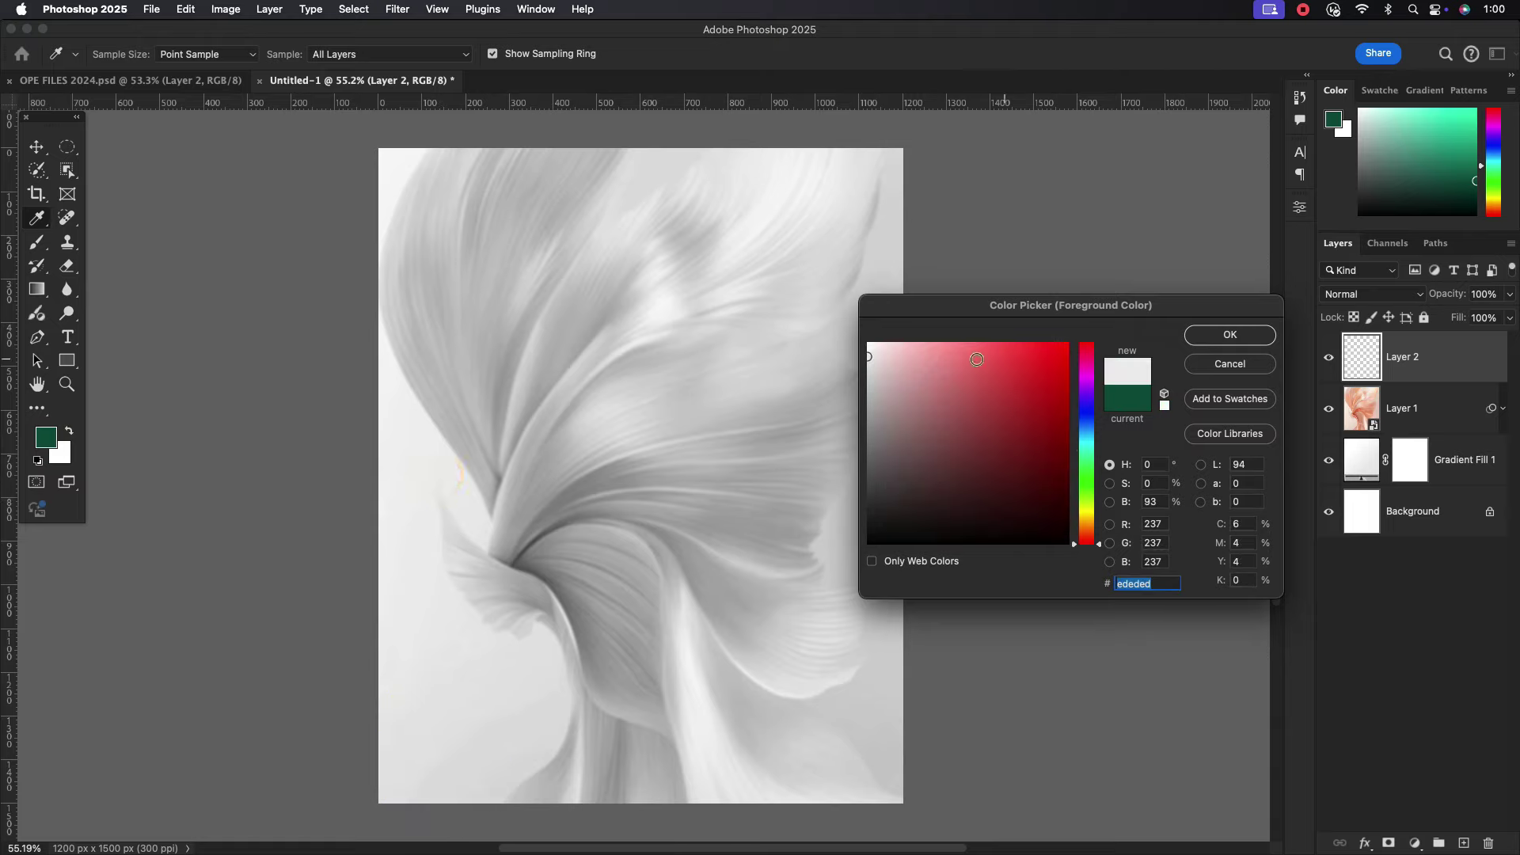
click(1244, 336)
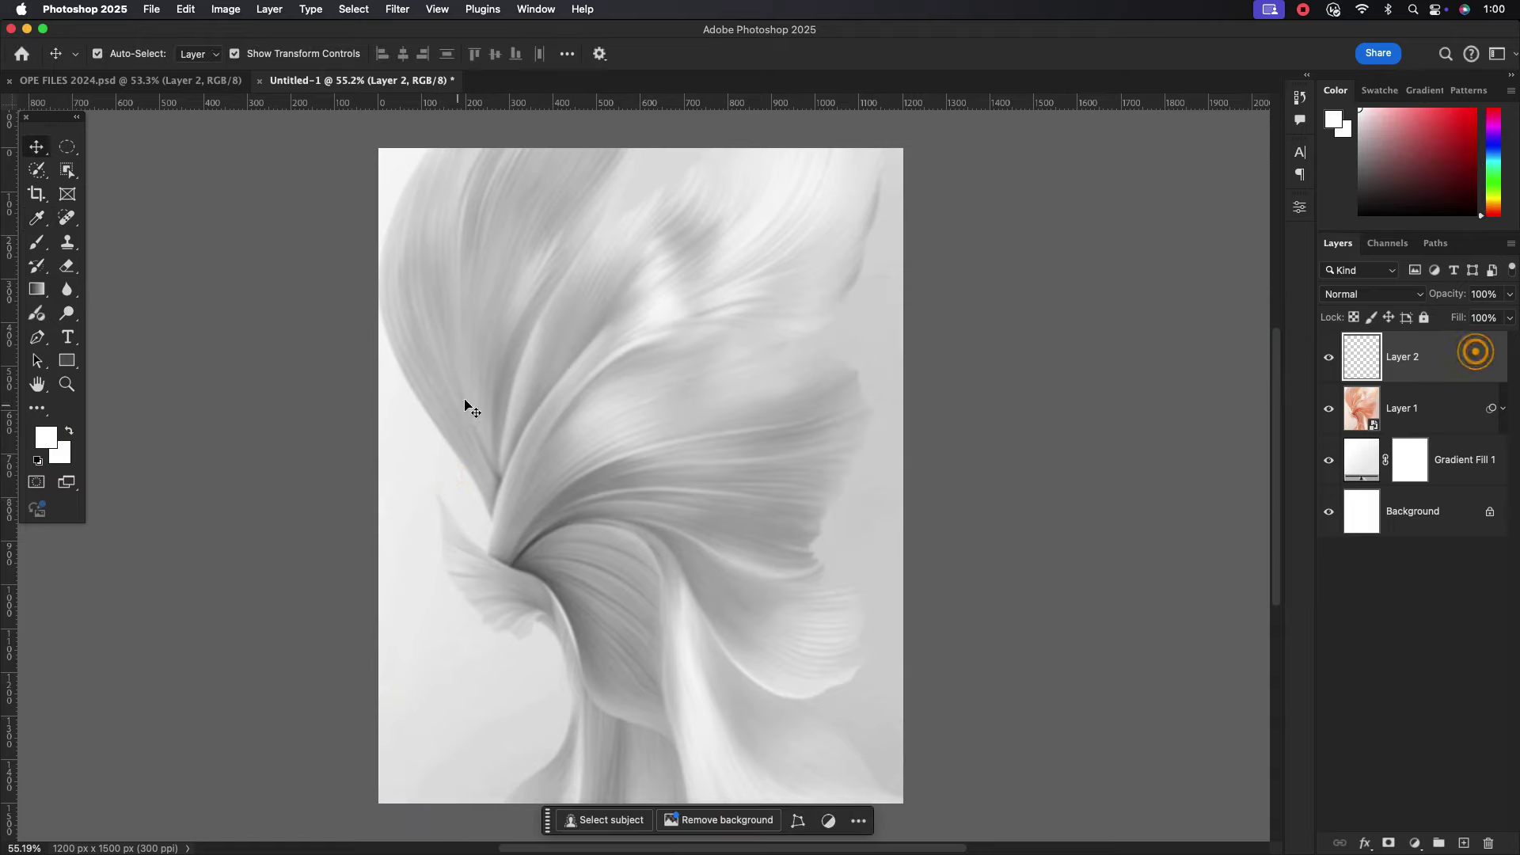
Wash the background white with a 1300 px brush at 42% flow, then set Layer 2 to 90% opacity.
click(38, 244)
key(])
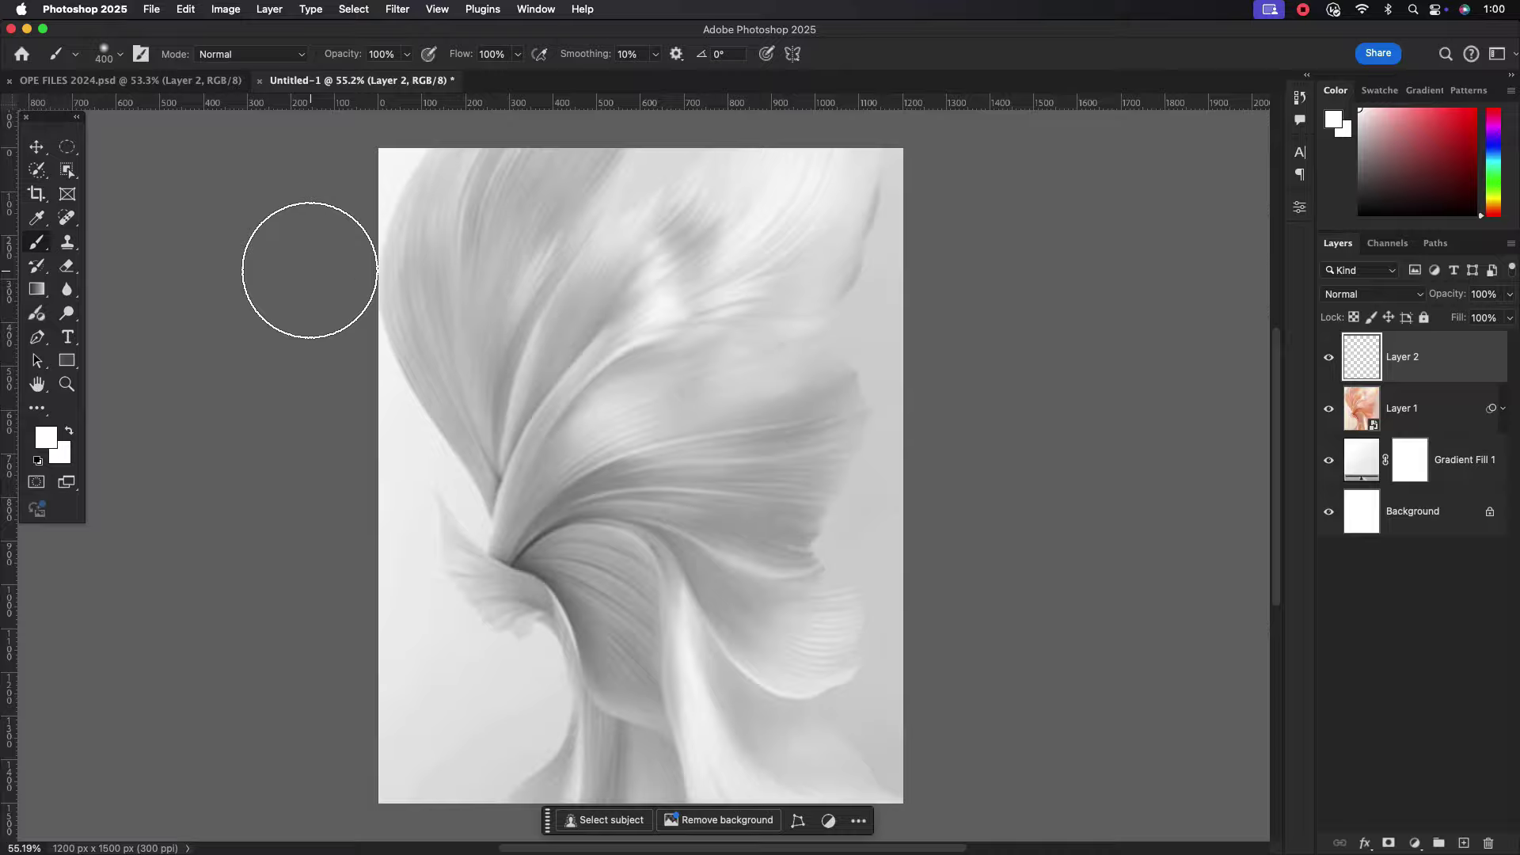
key(])
key(])
key(])
key(])
key(])
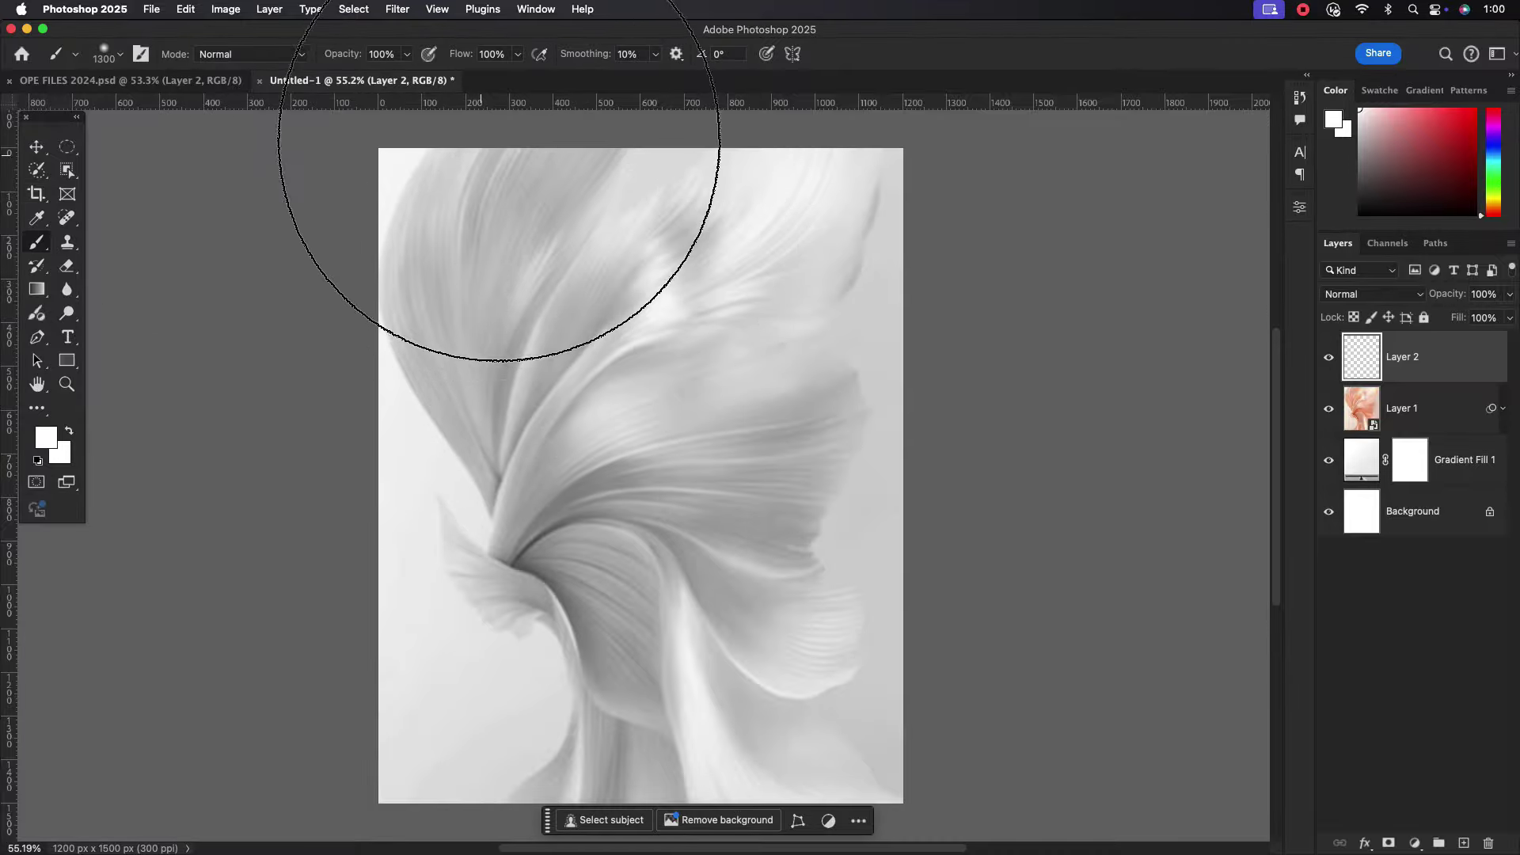
click(641, 444)
click(639, 566)
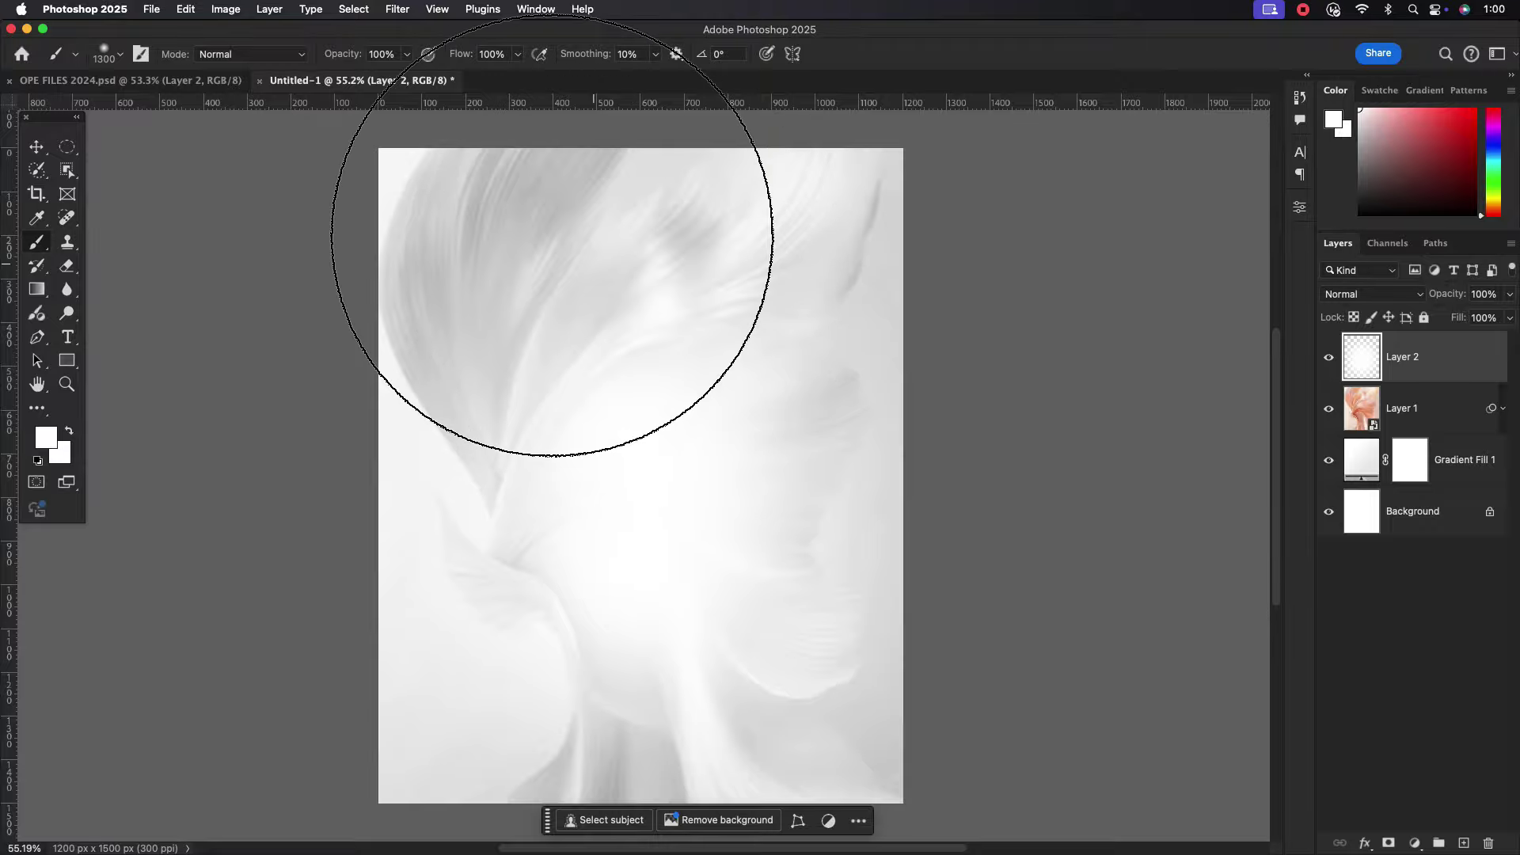
drag(516, 72, 474, 73)
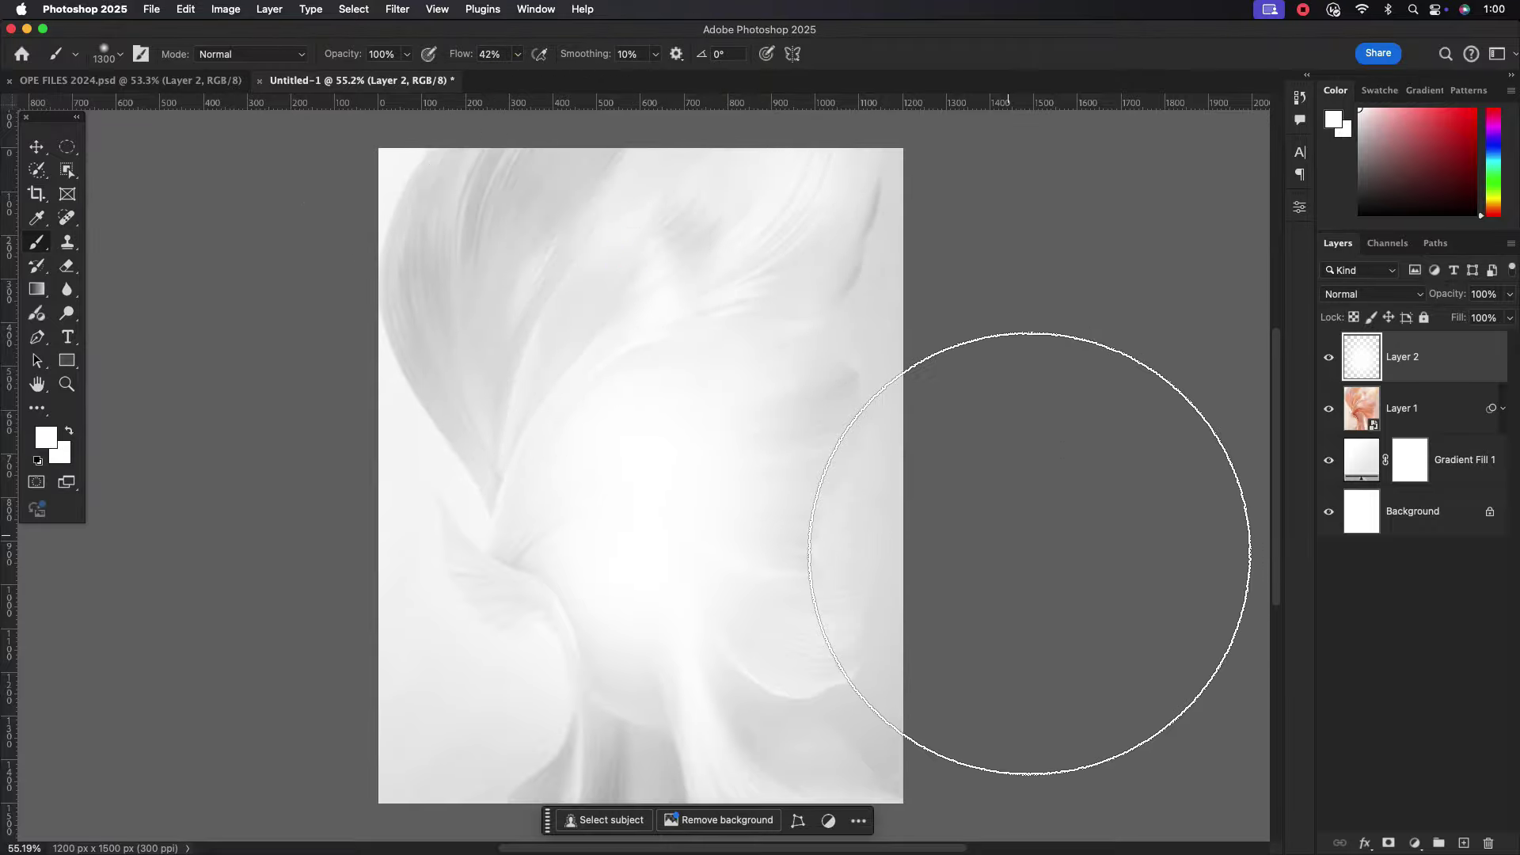
click(926, 621)
click(410, 662)
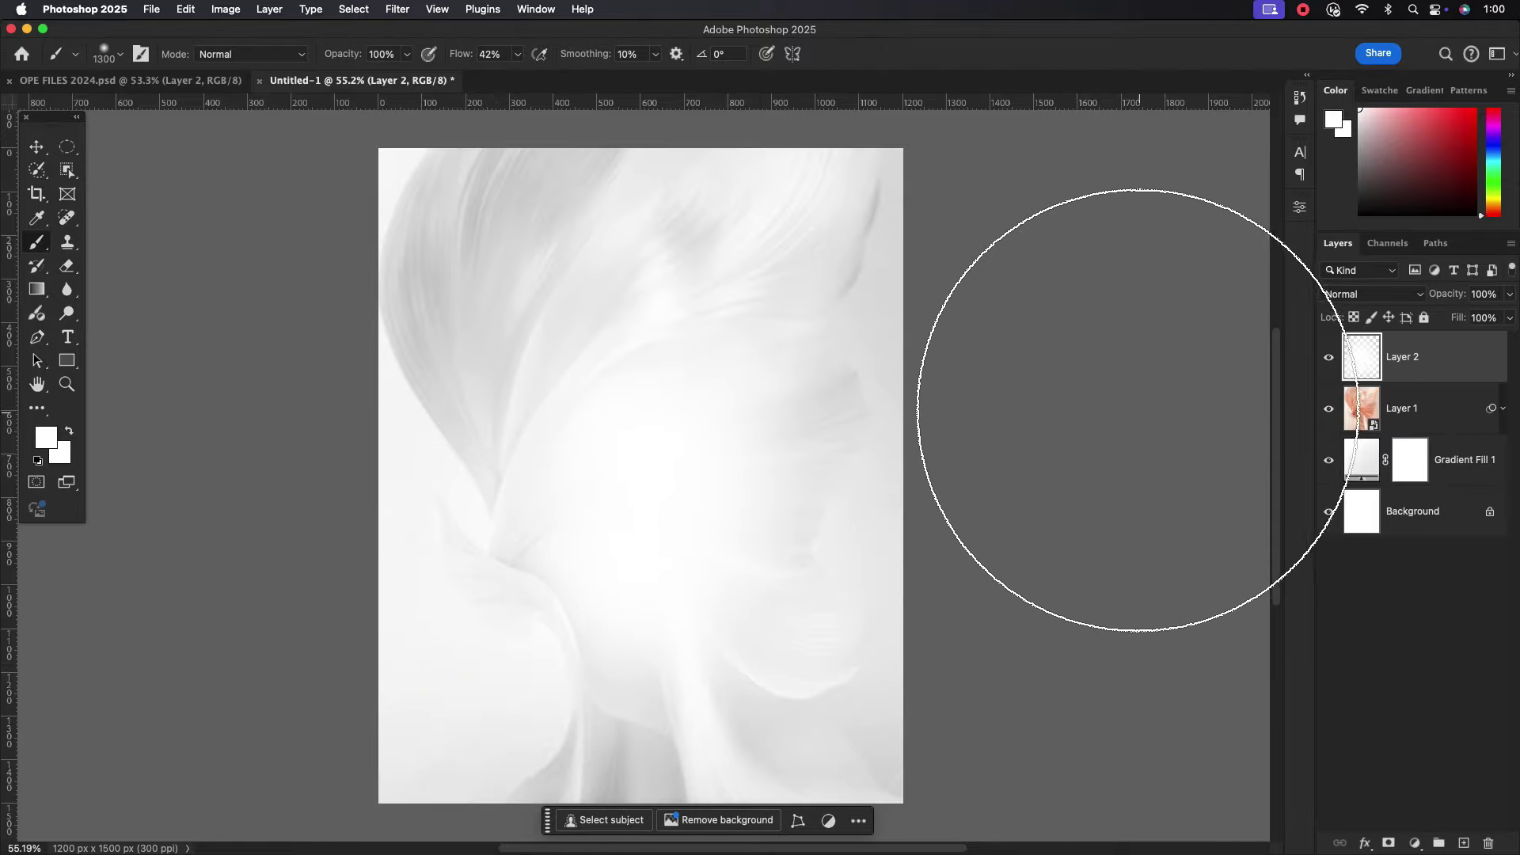
click(36, 146)
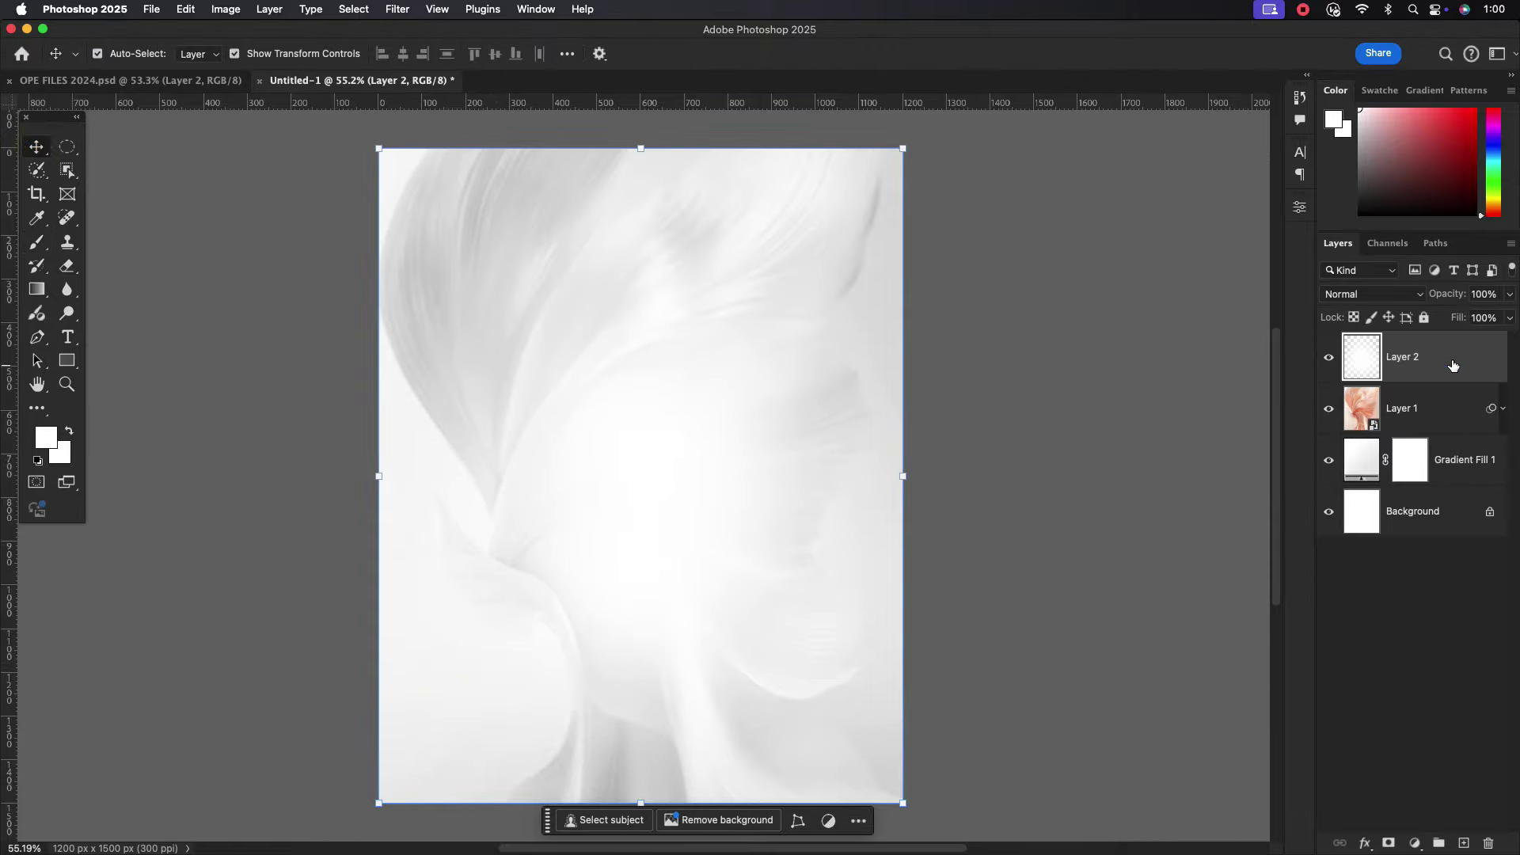
click(1509, 293)
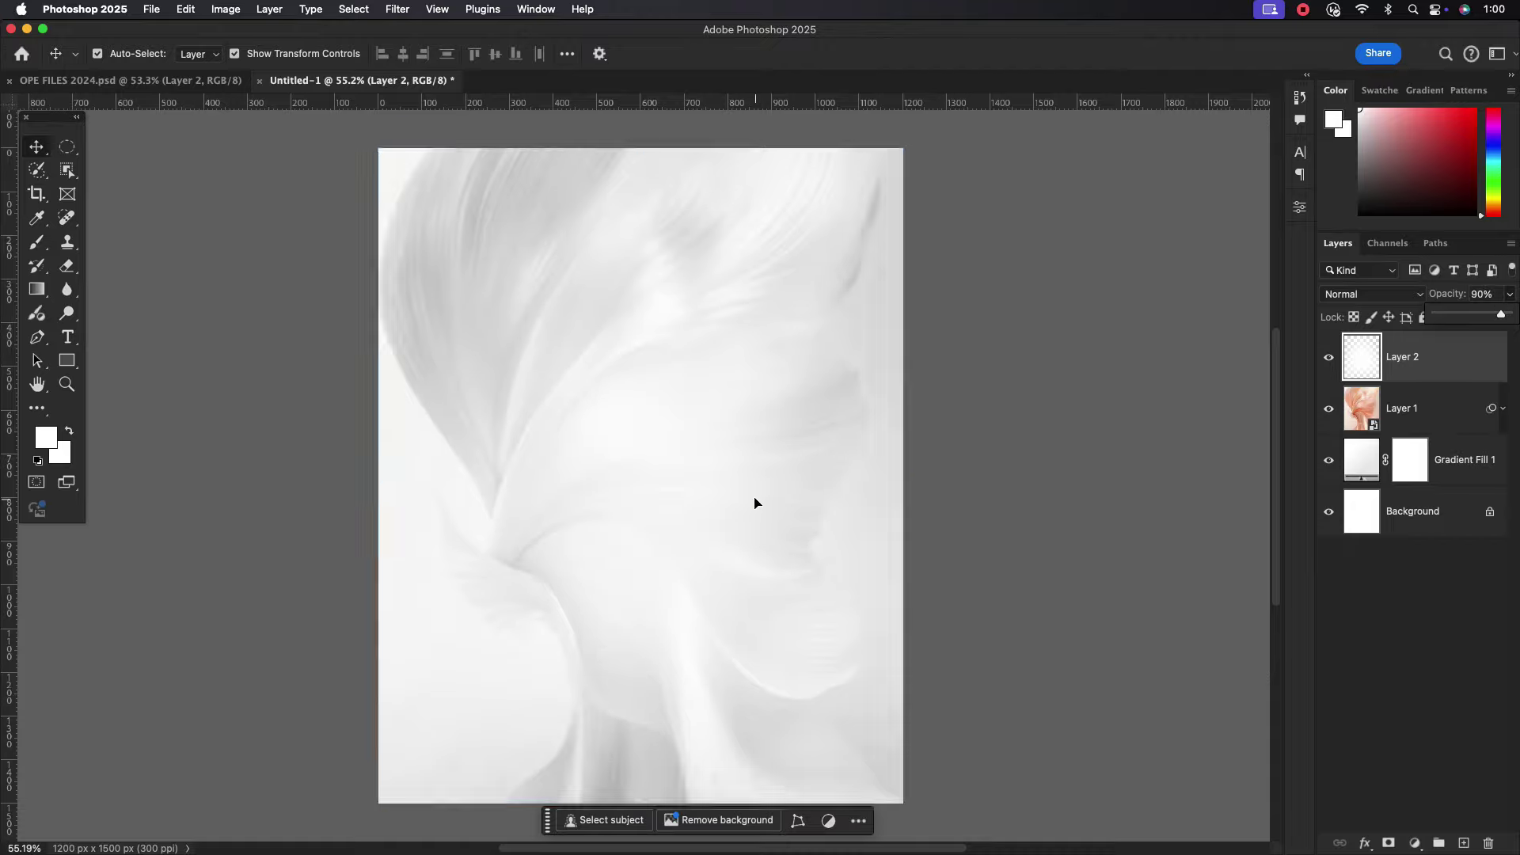
click(1036, 449)
Unlock Background and group all four background layers into a group named BG.
click(1425, 358)
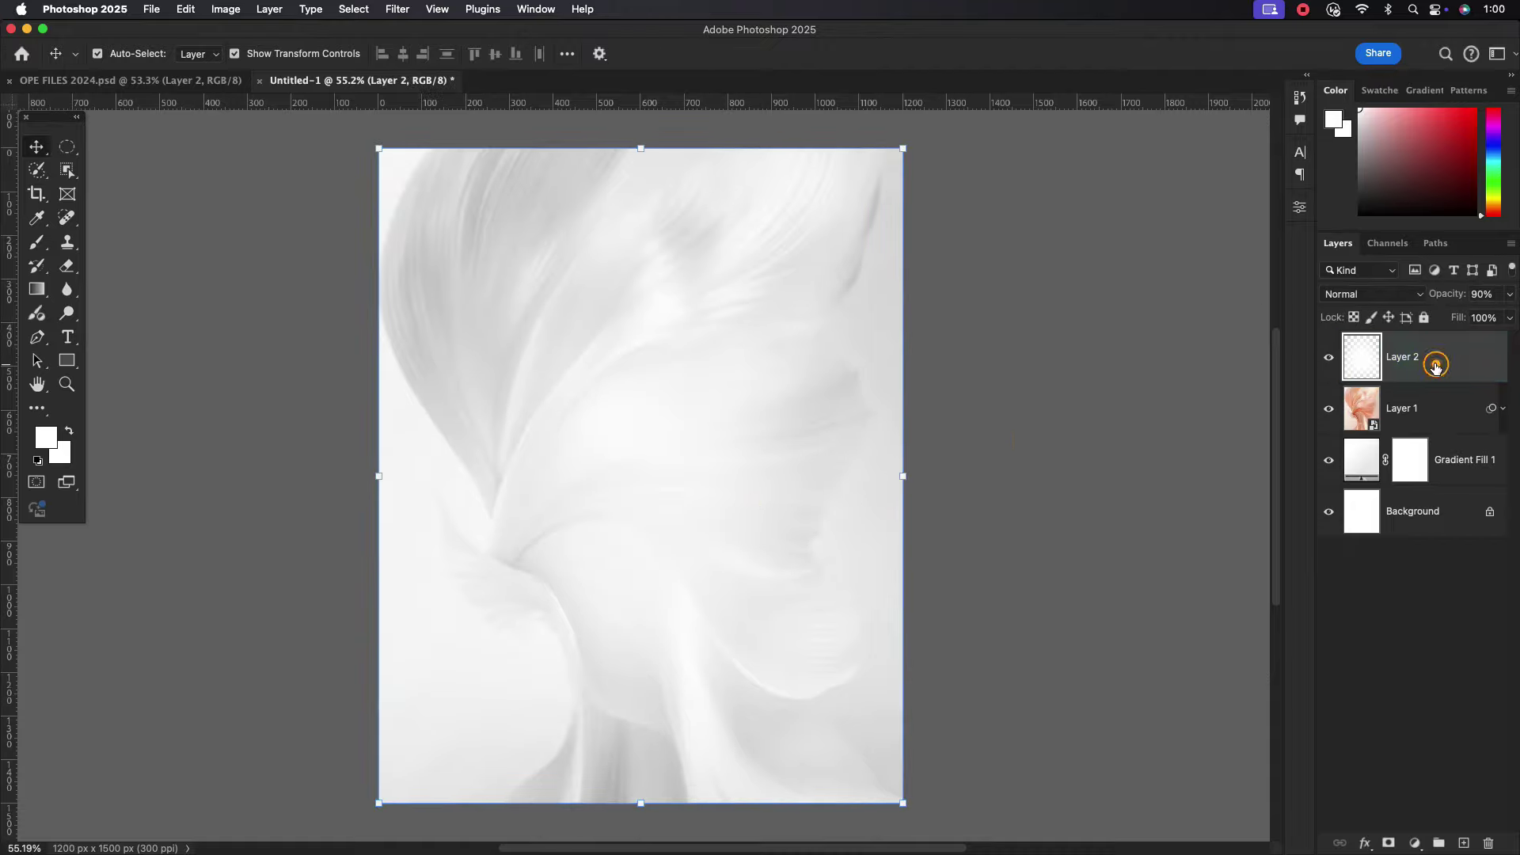
click(1491, 514)
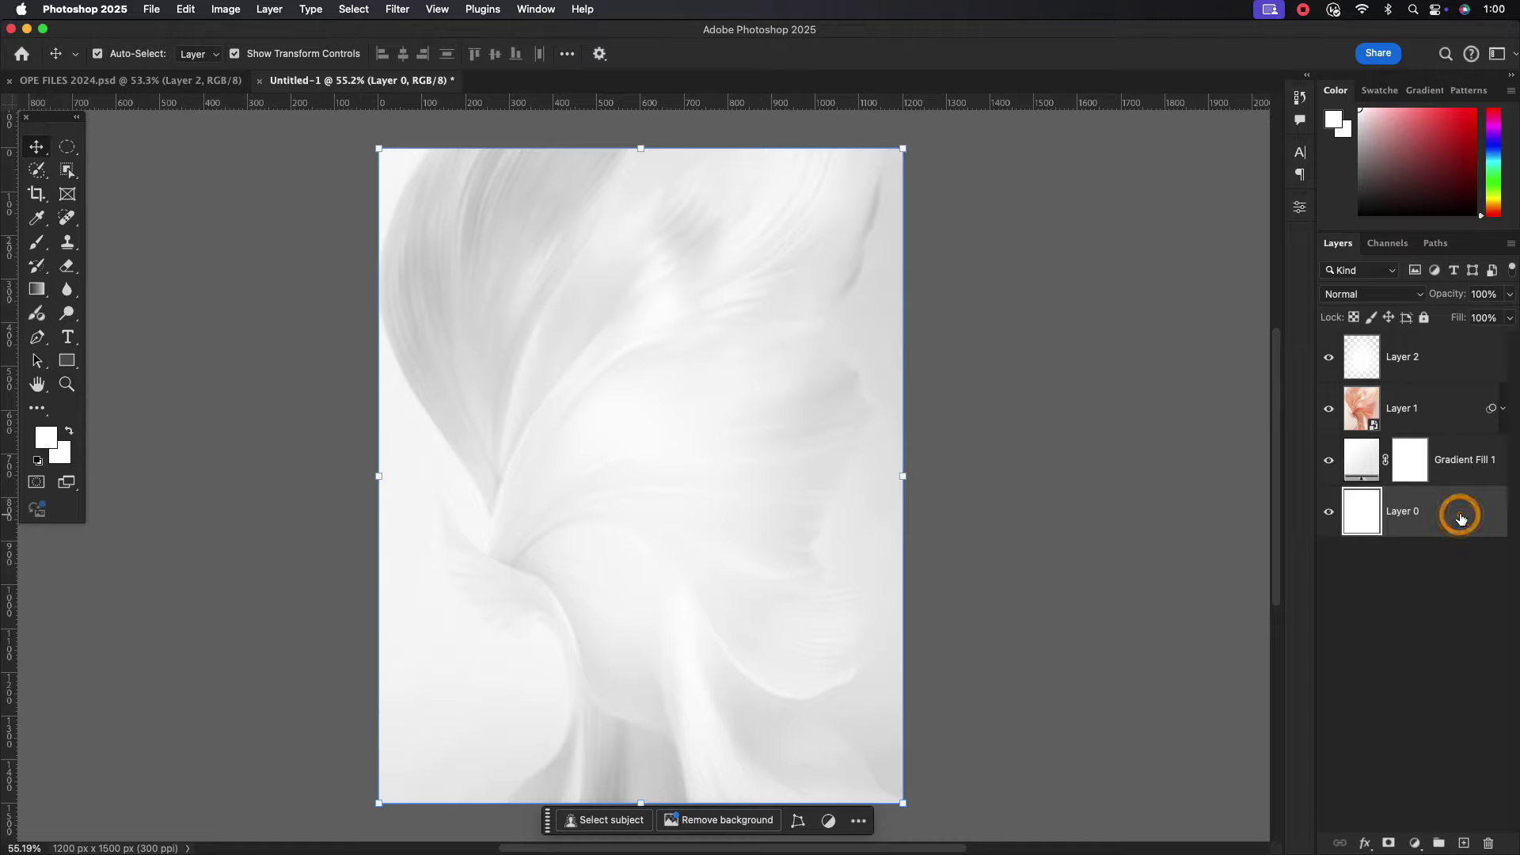
shift+click(1446, 355)
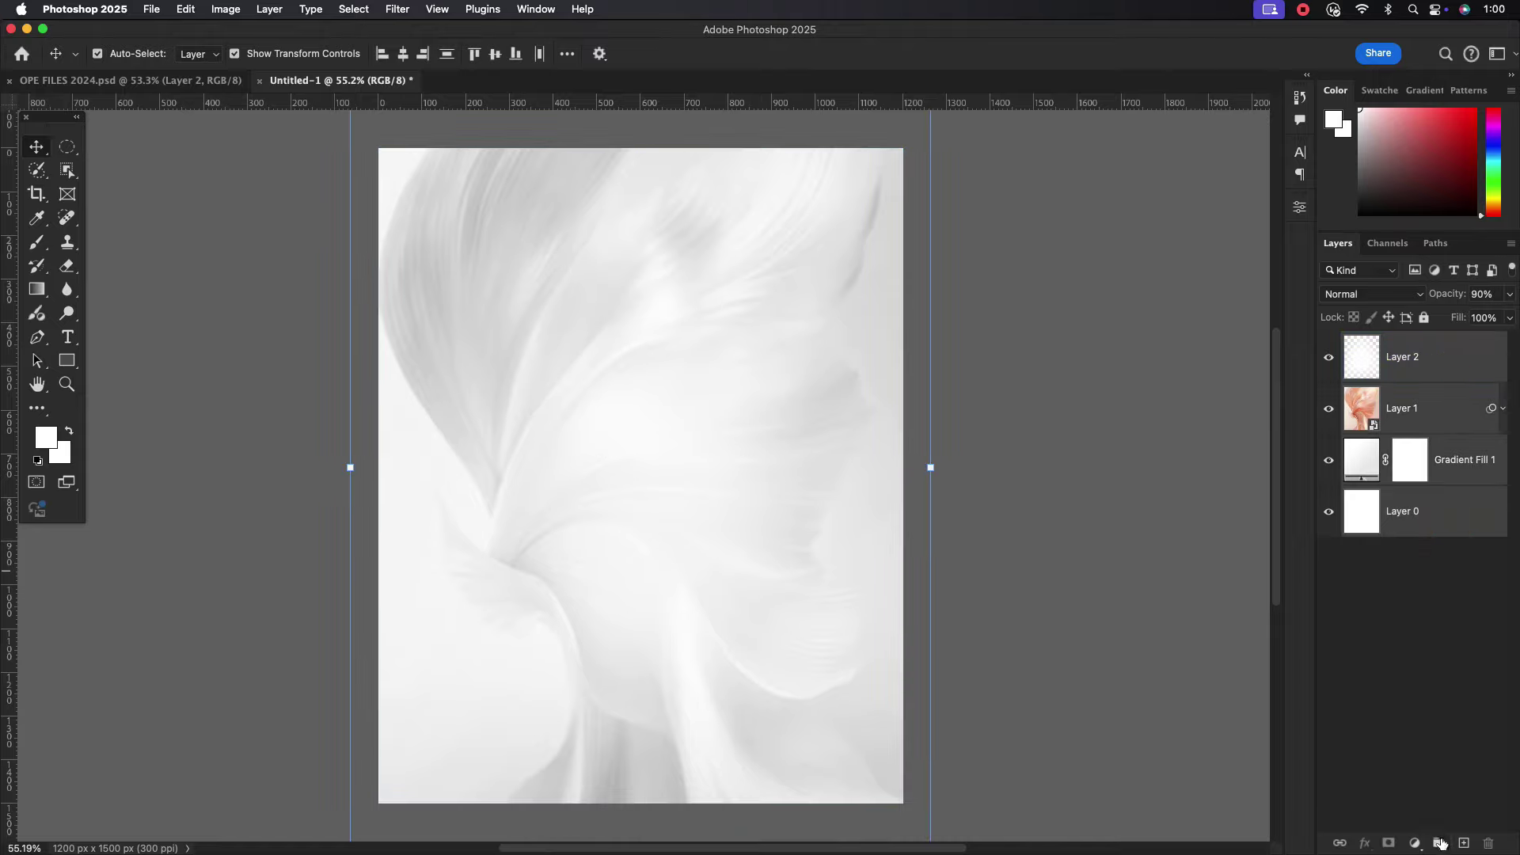
click(1441, 844)
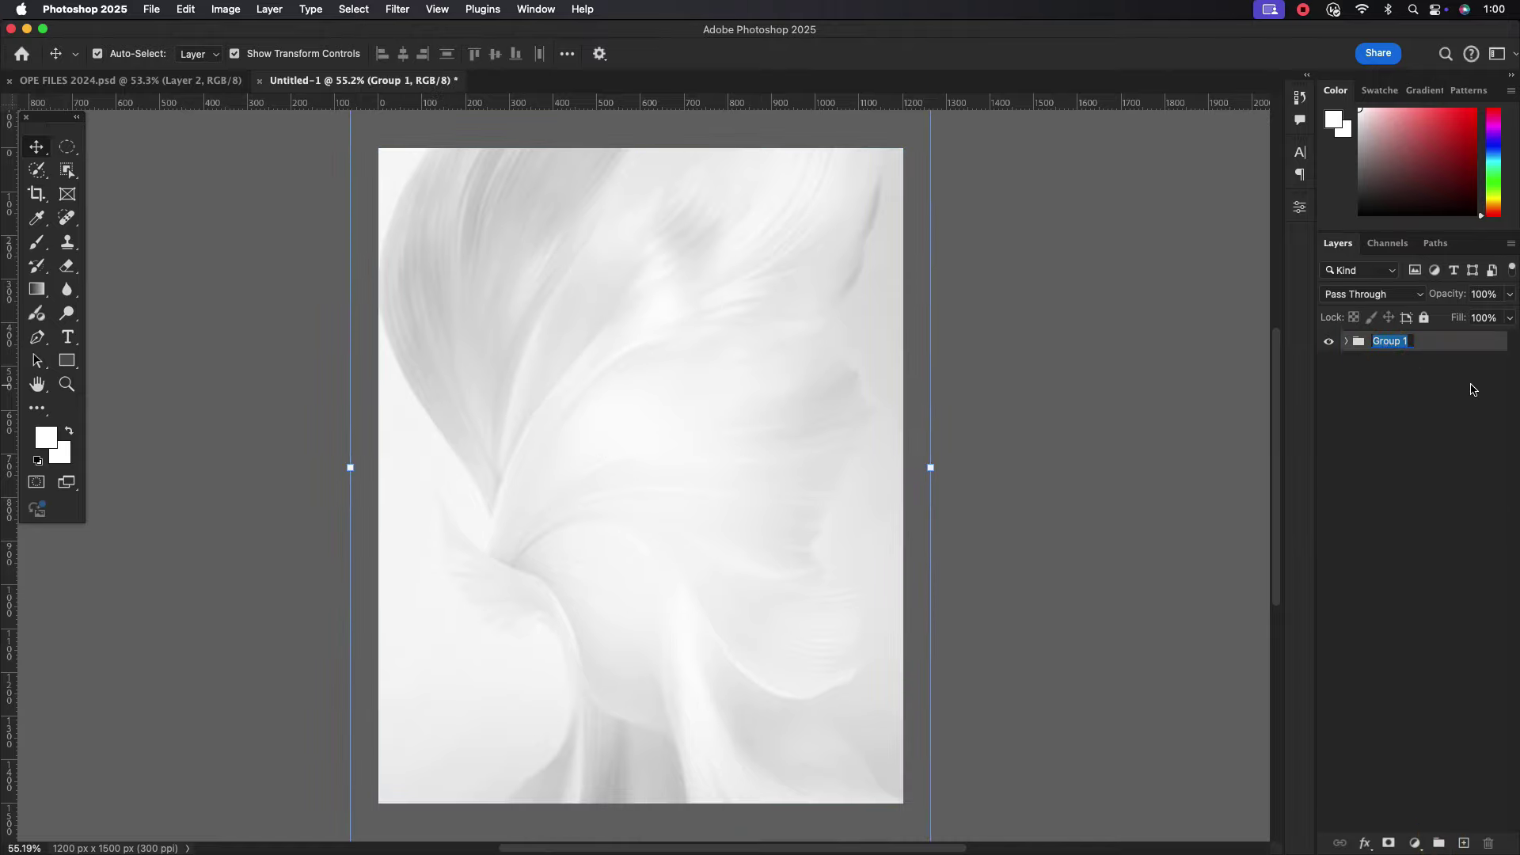
text(BG)
click(1443, 342)
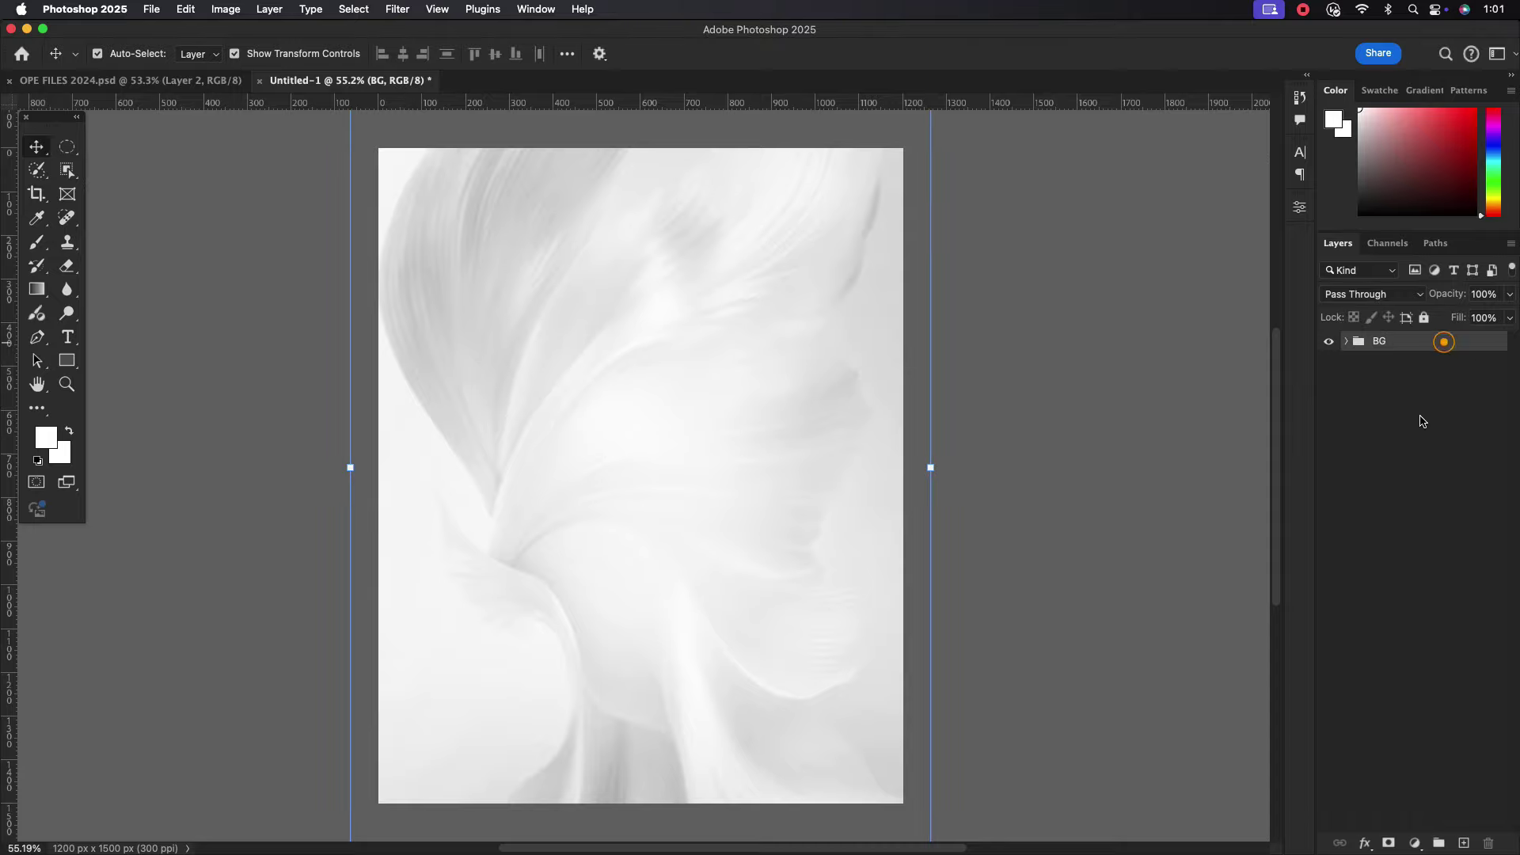
Place the Model layer in Untitled-1 at 99.2% scale in the lower centre of the poster.
click(171, 83)
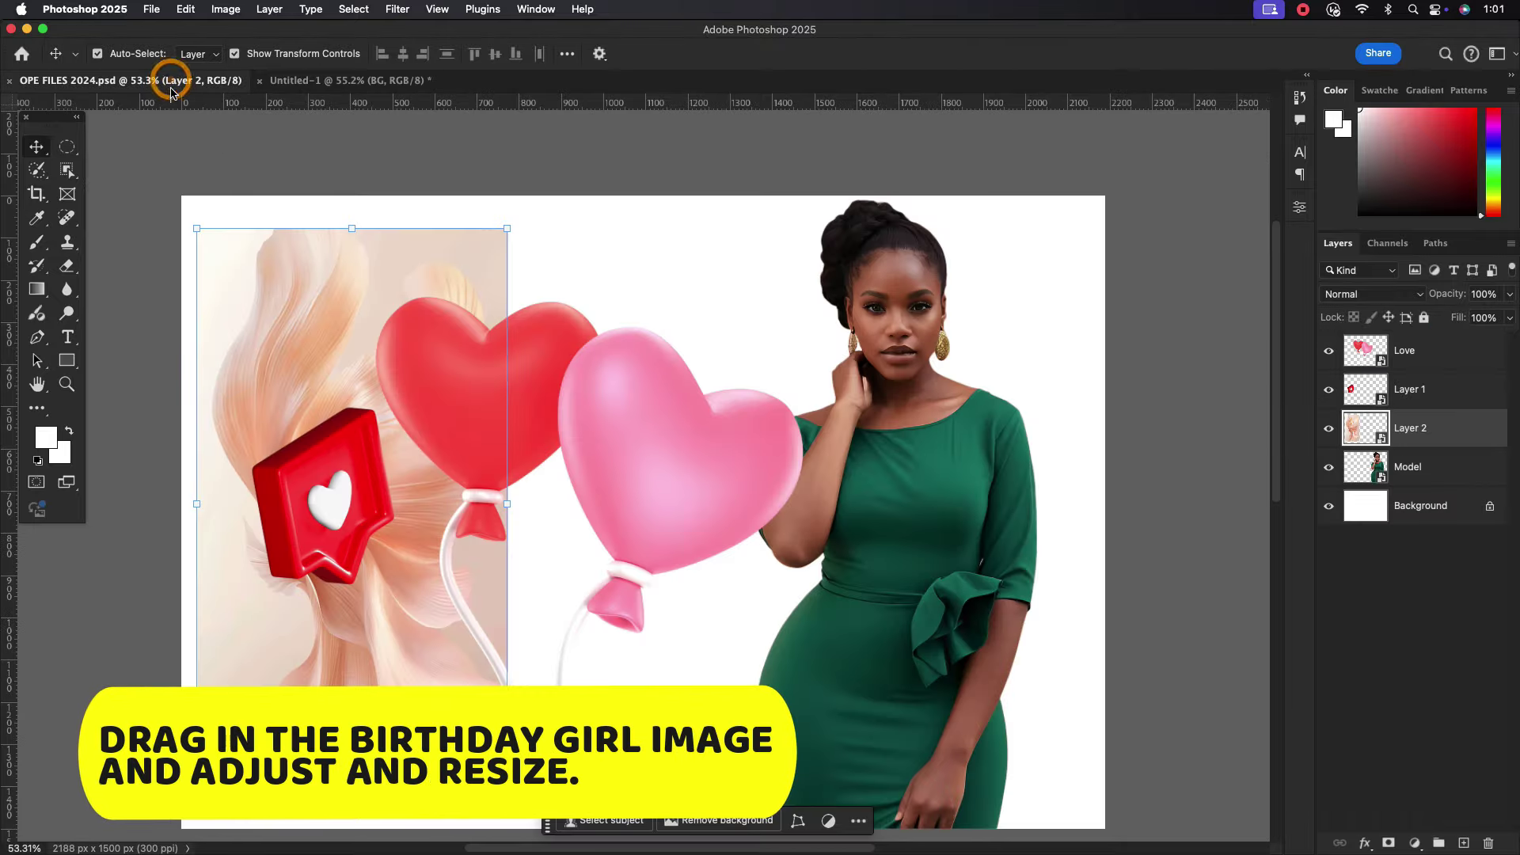
mouse_move(868, 233)
mouse_down()
mouse_move(369, 125)
mouse_move(628, 301)
mouse_move(666, 445)
mouse_move(667, 578)
mouse_move(667, 553)
mouse_up()
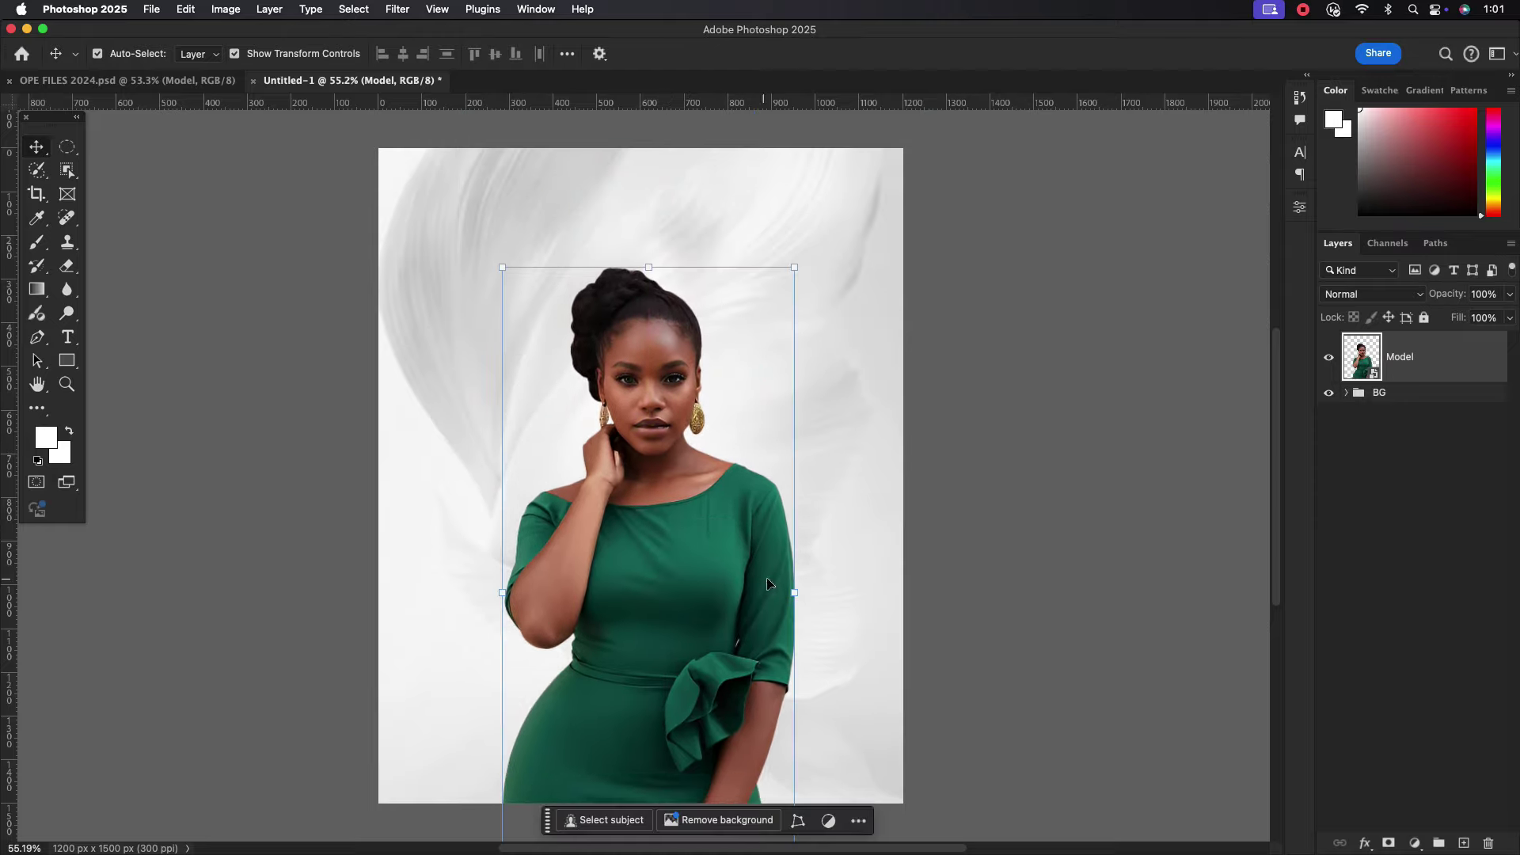
mouse_move(795, 593)
mouse_down()
mouse_move(704, 600)
mouse_move(704, 579)
mouse_move(763, 565)
mouse_move(696, 564)
mouse_move(795, 565)
mouse_up()
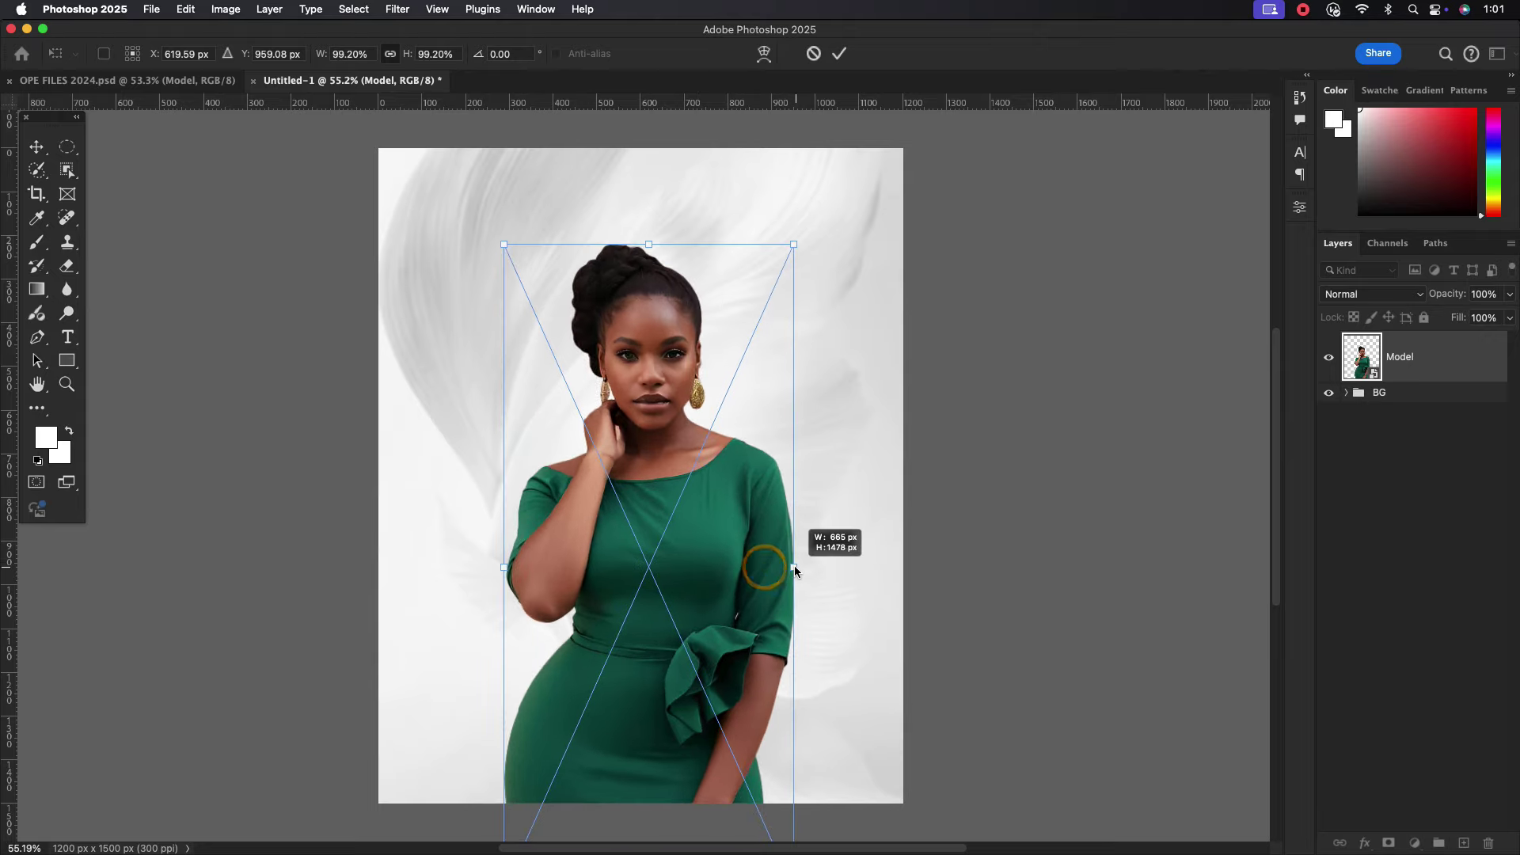
drag(703, 501, 704, 560)
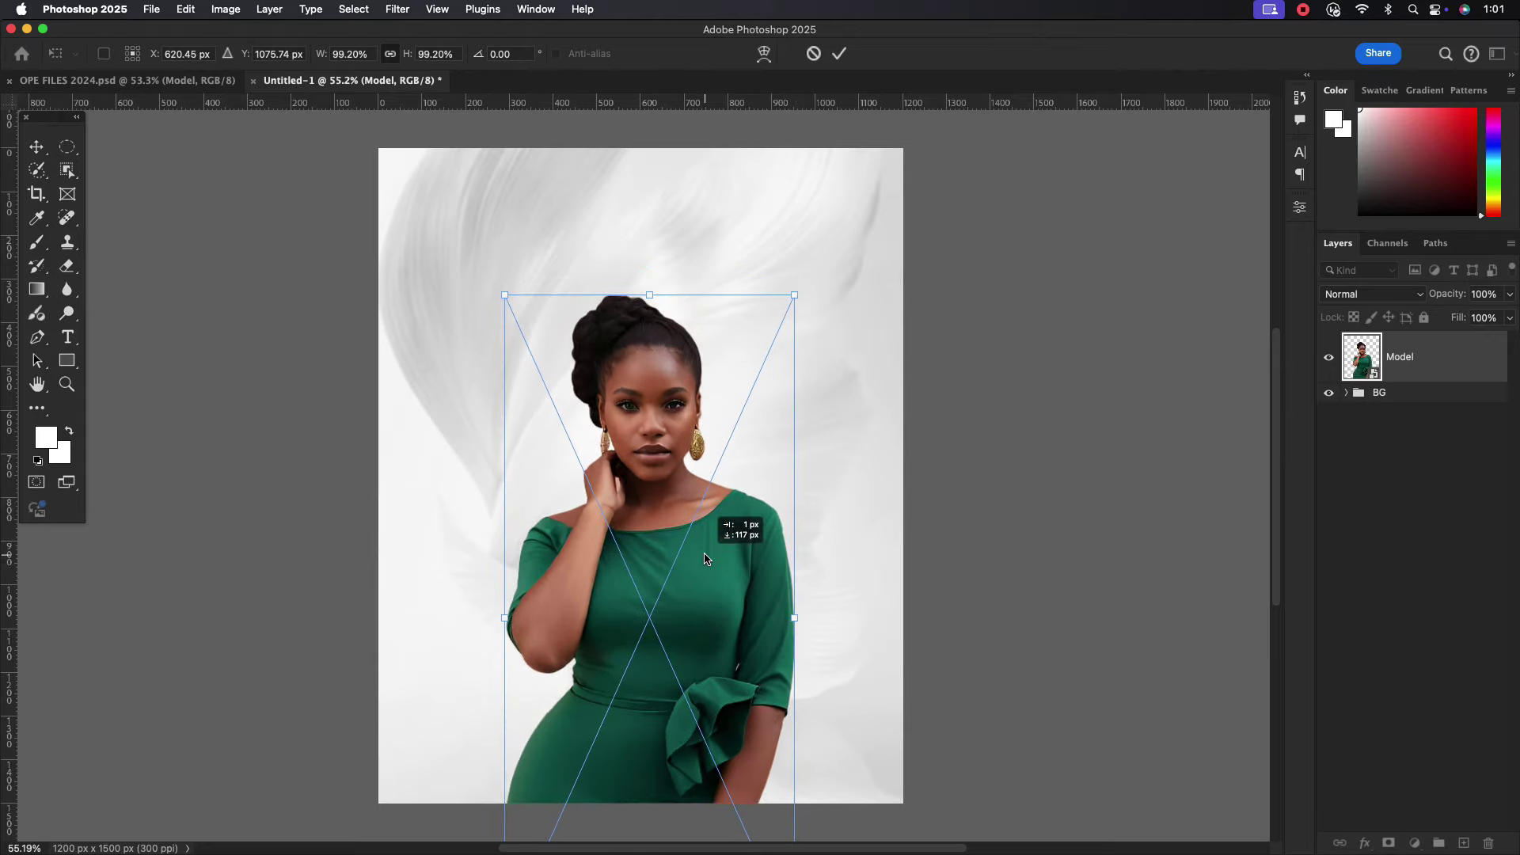
click(838, 57)
click(667, 519)
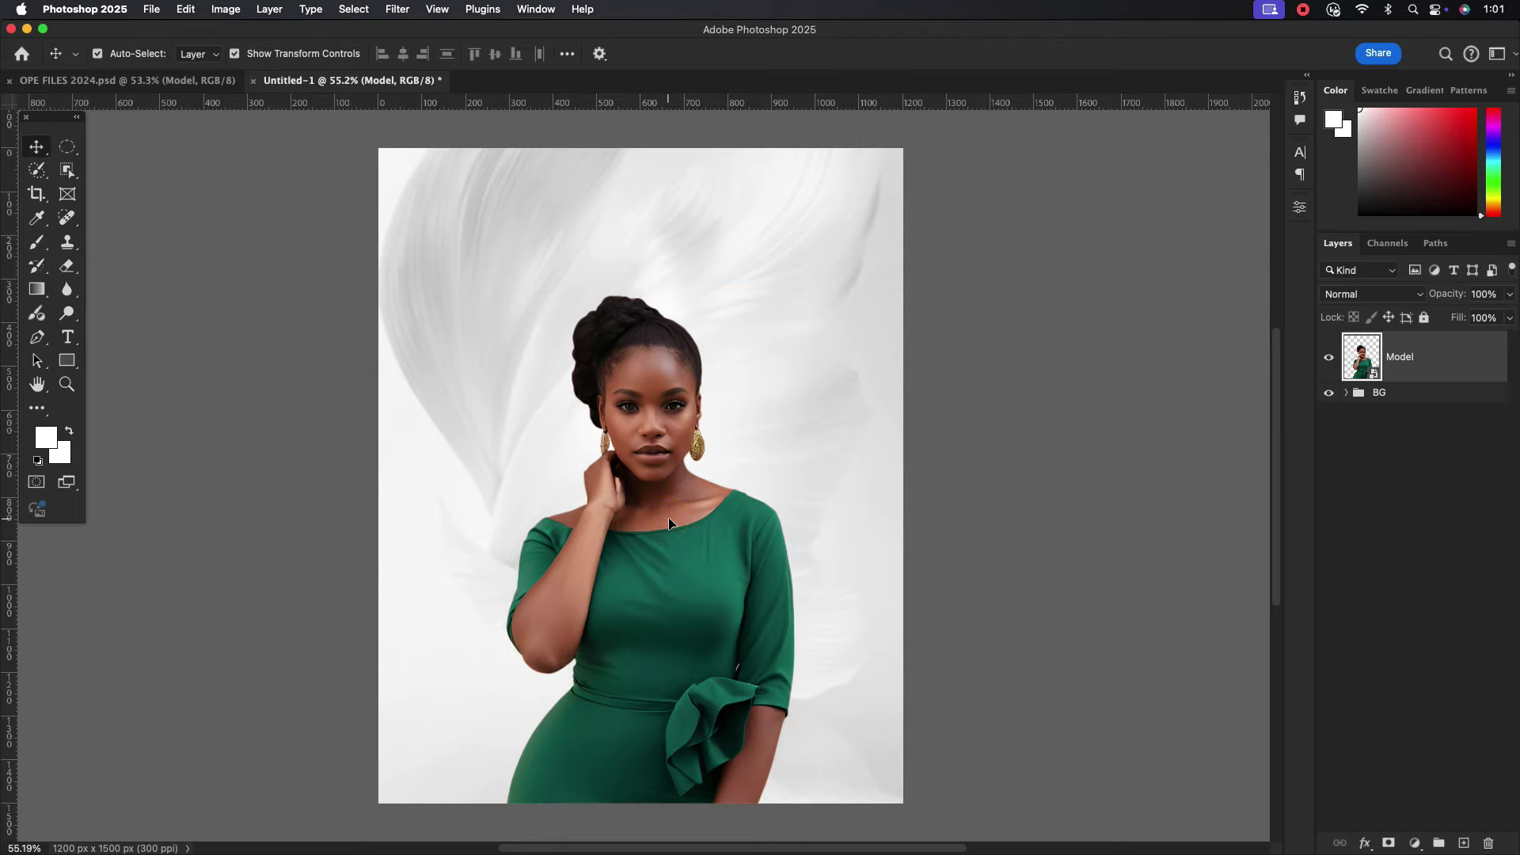
click(669, 523)
scroll(717, 487, left, 2)
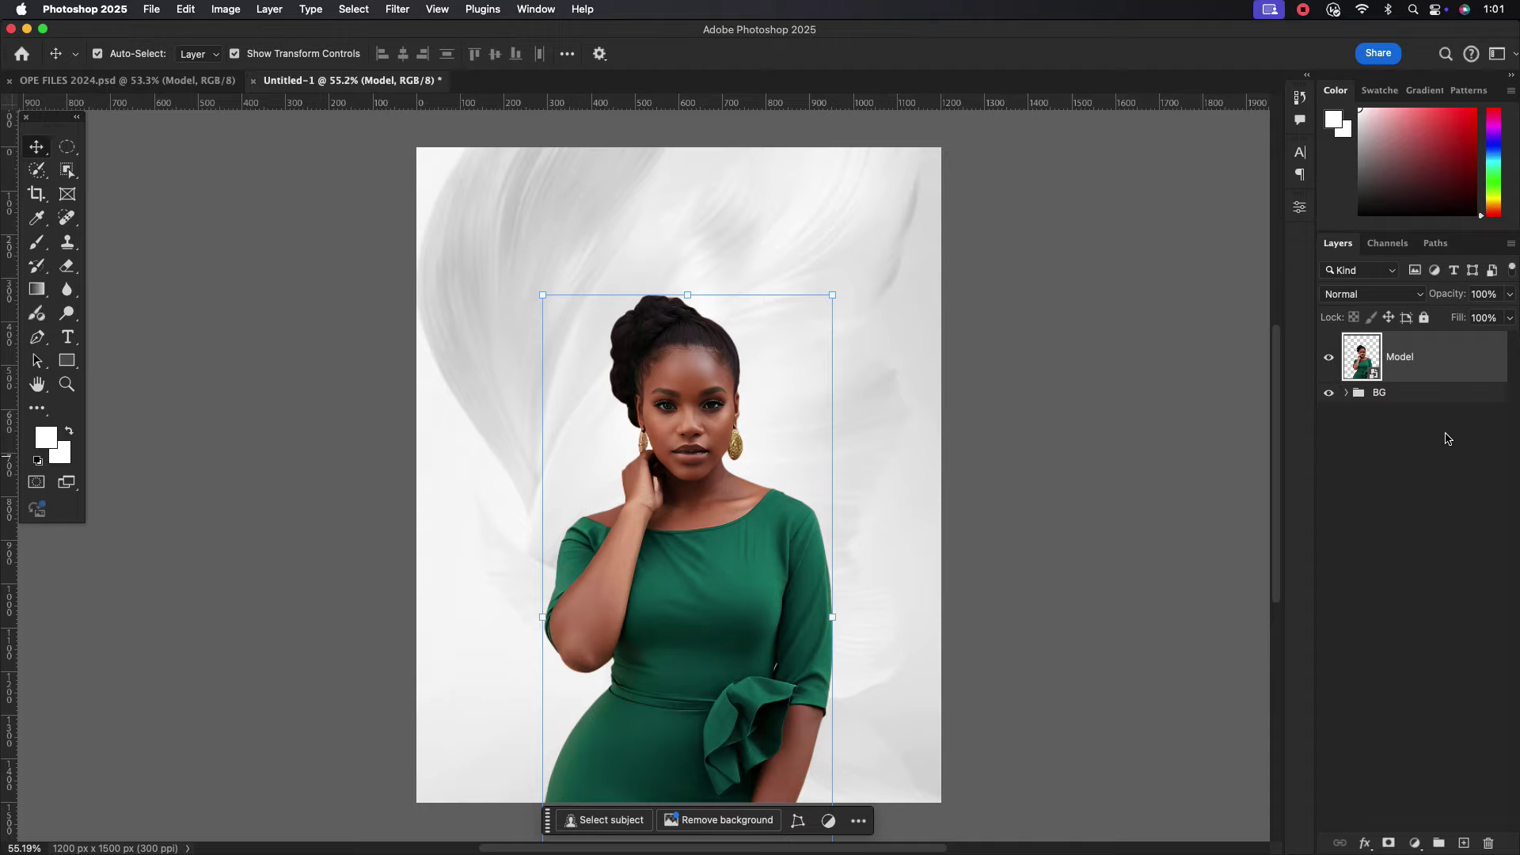
click(169, 77)
Bring in the Love heart balloons at 40.83% and position them behind the model's head.
mouse_move(630, 411)
mouse_down()
mouse_move(416, 95)
mouse_move(849, 431)
mouse_up()
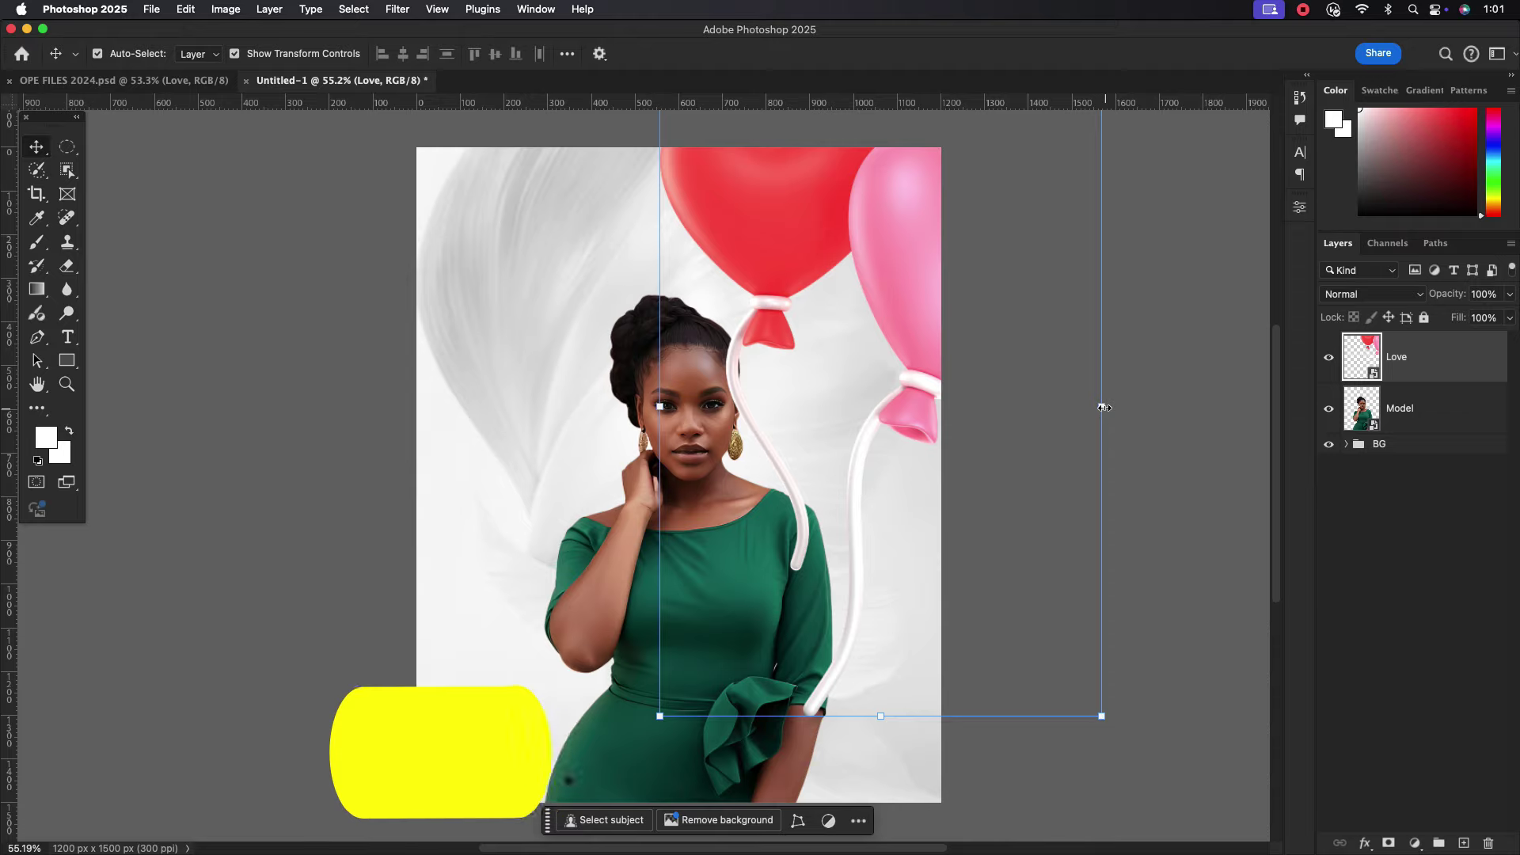
drag(1102, 407, 877, 404)
drag(793, 353, 741, 354)
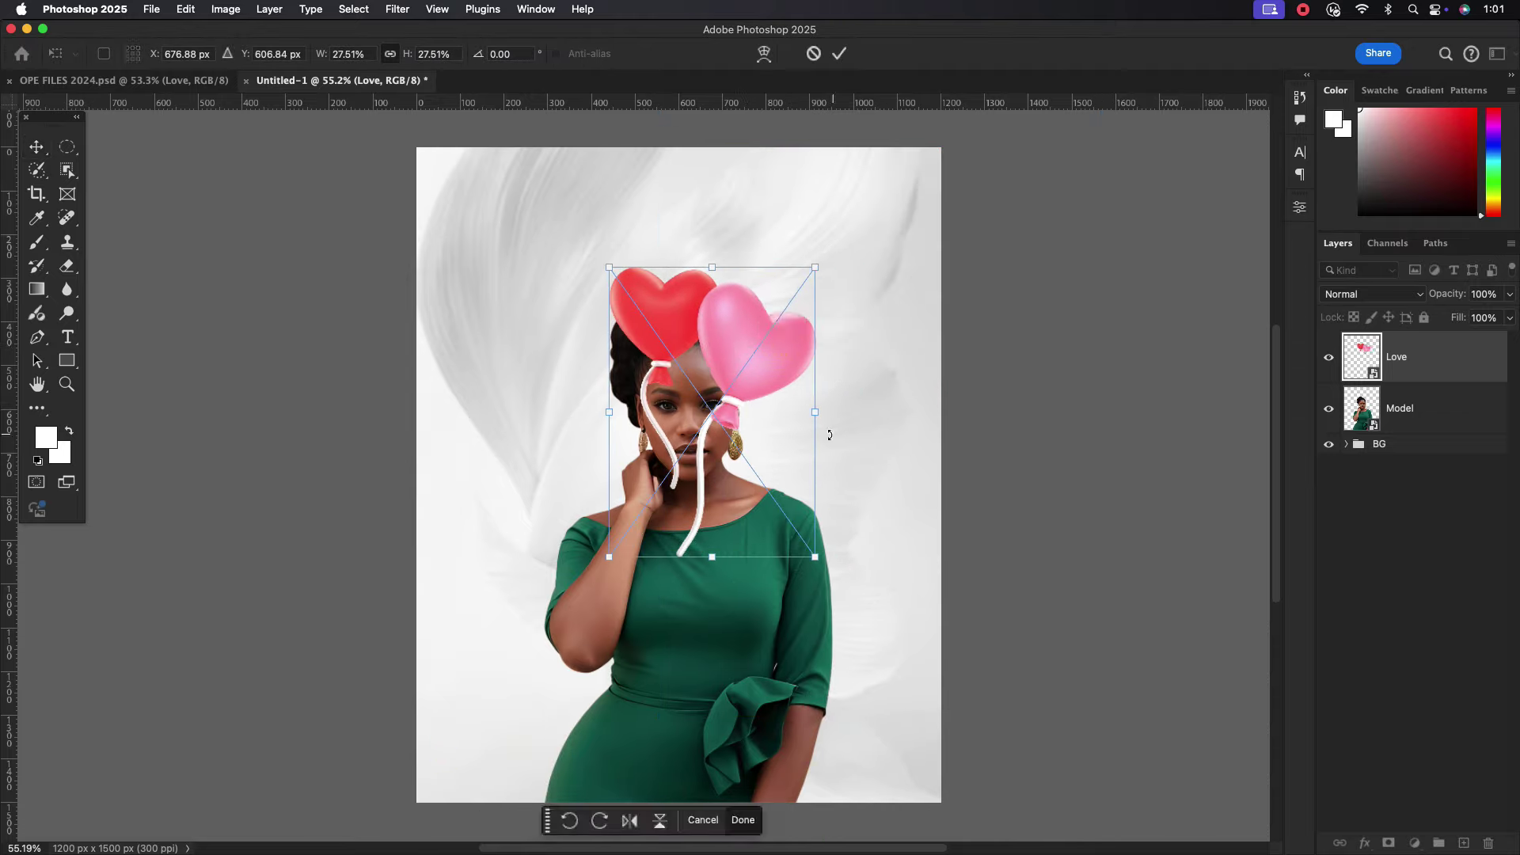
drag(816, 412, 914, 411)
drag(820, 334, 763, 370)
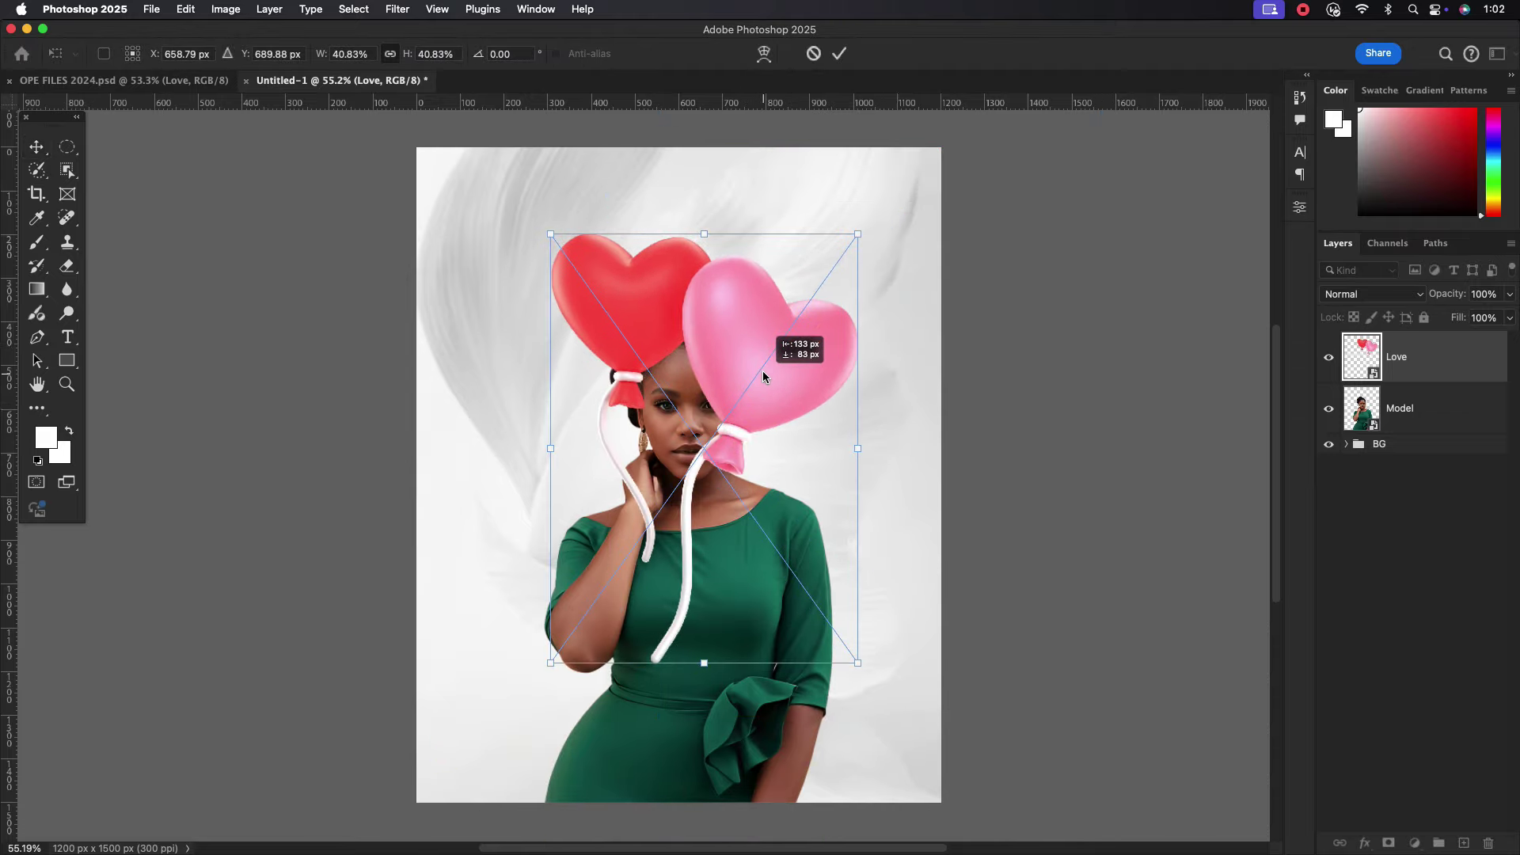
key(Return)
drag(1466, 348, 1466, 434)
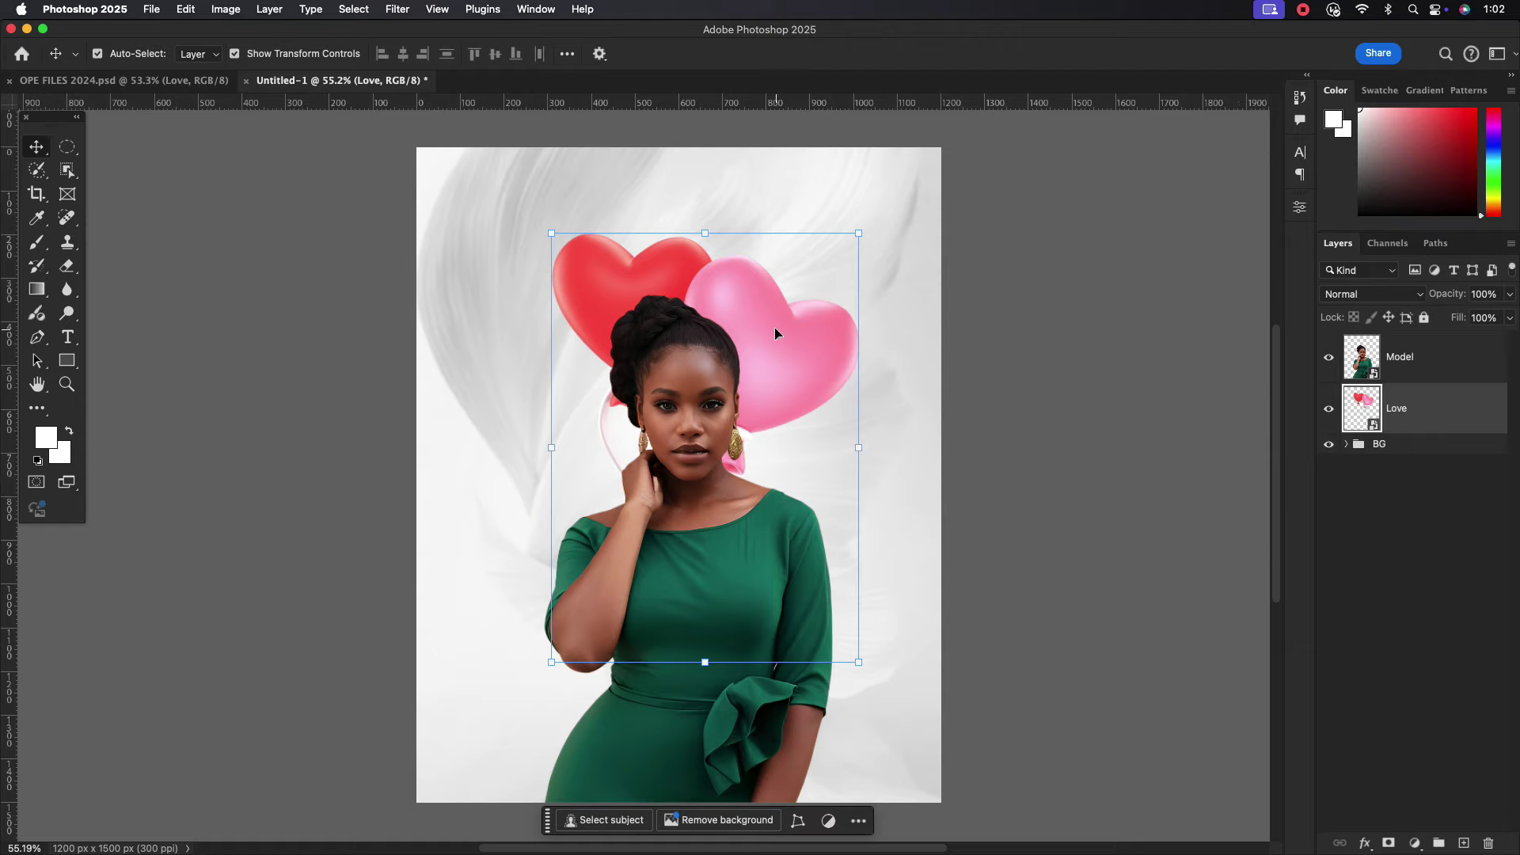
drag(771, 335, 763, 350)
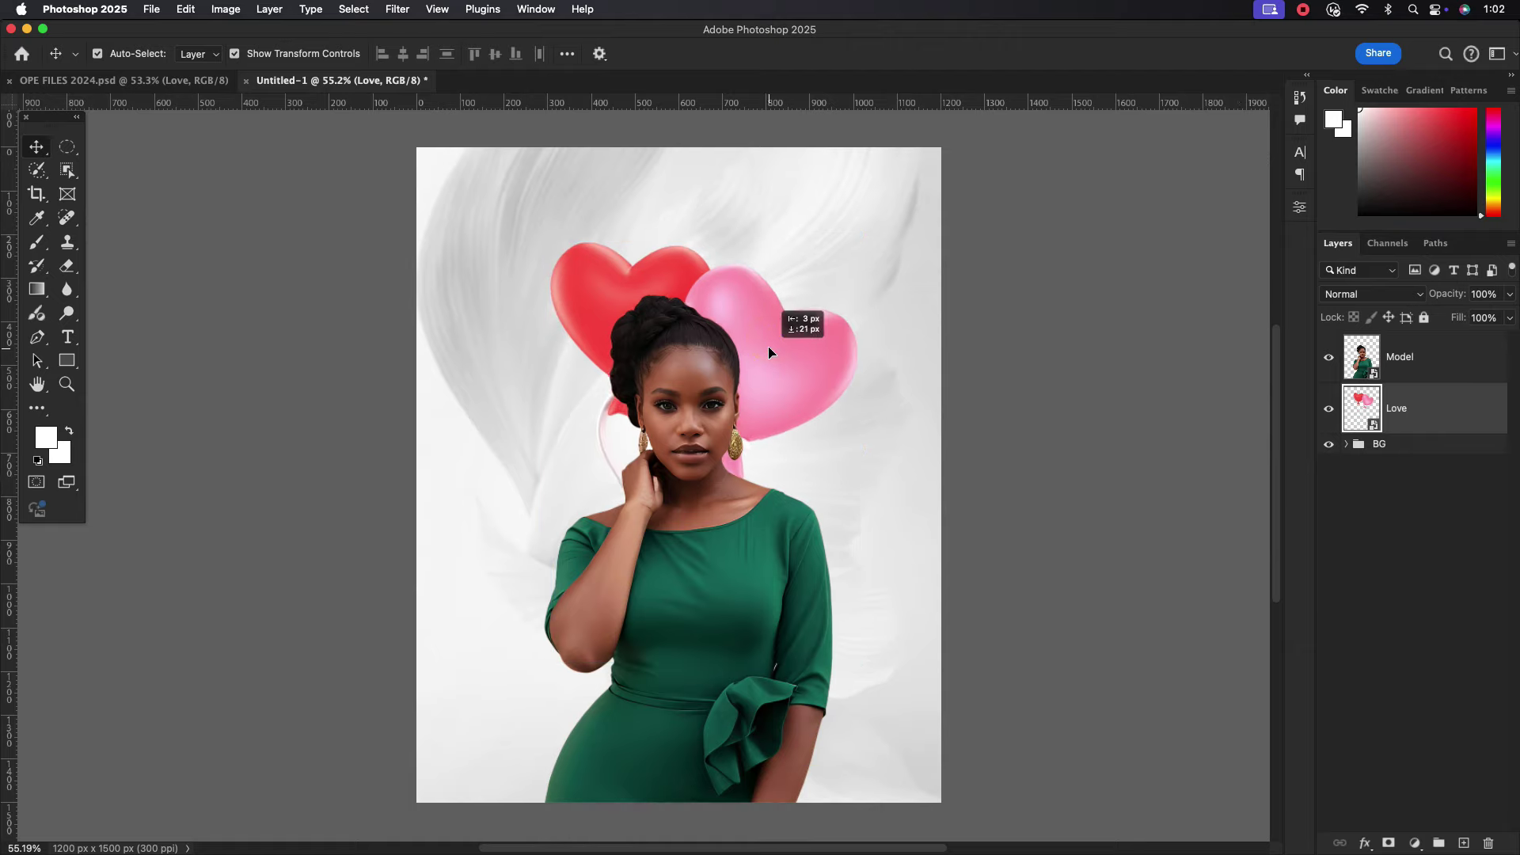
drag(762, 350, 762, 352)
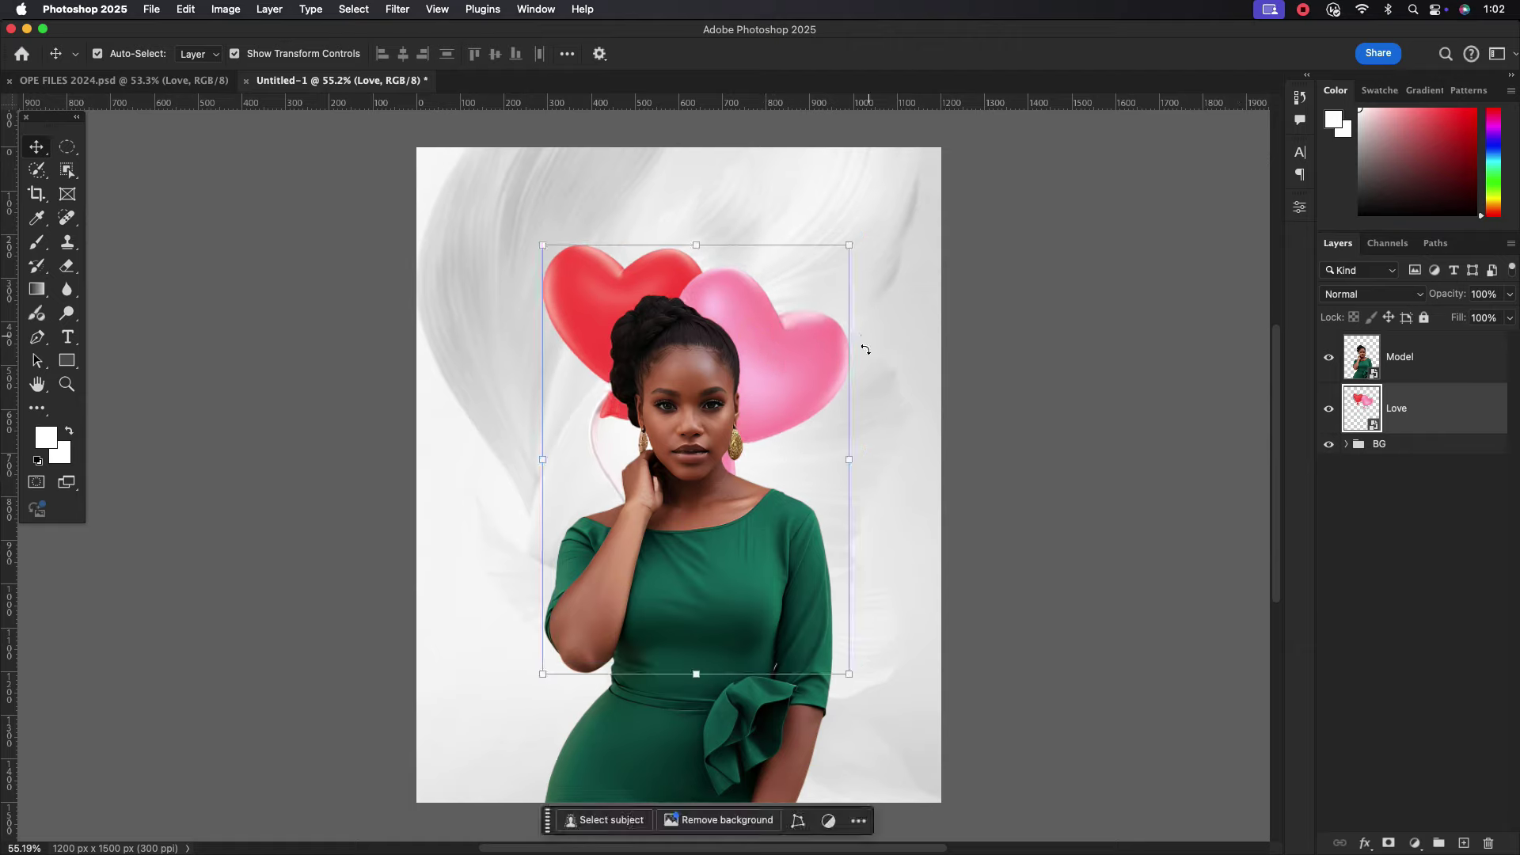
Flip the heart balloons horizontally and shift them slightly left.
key(ctrl+t)
right_click(809, 364)
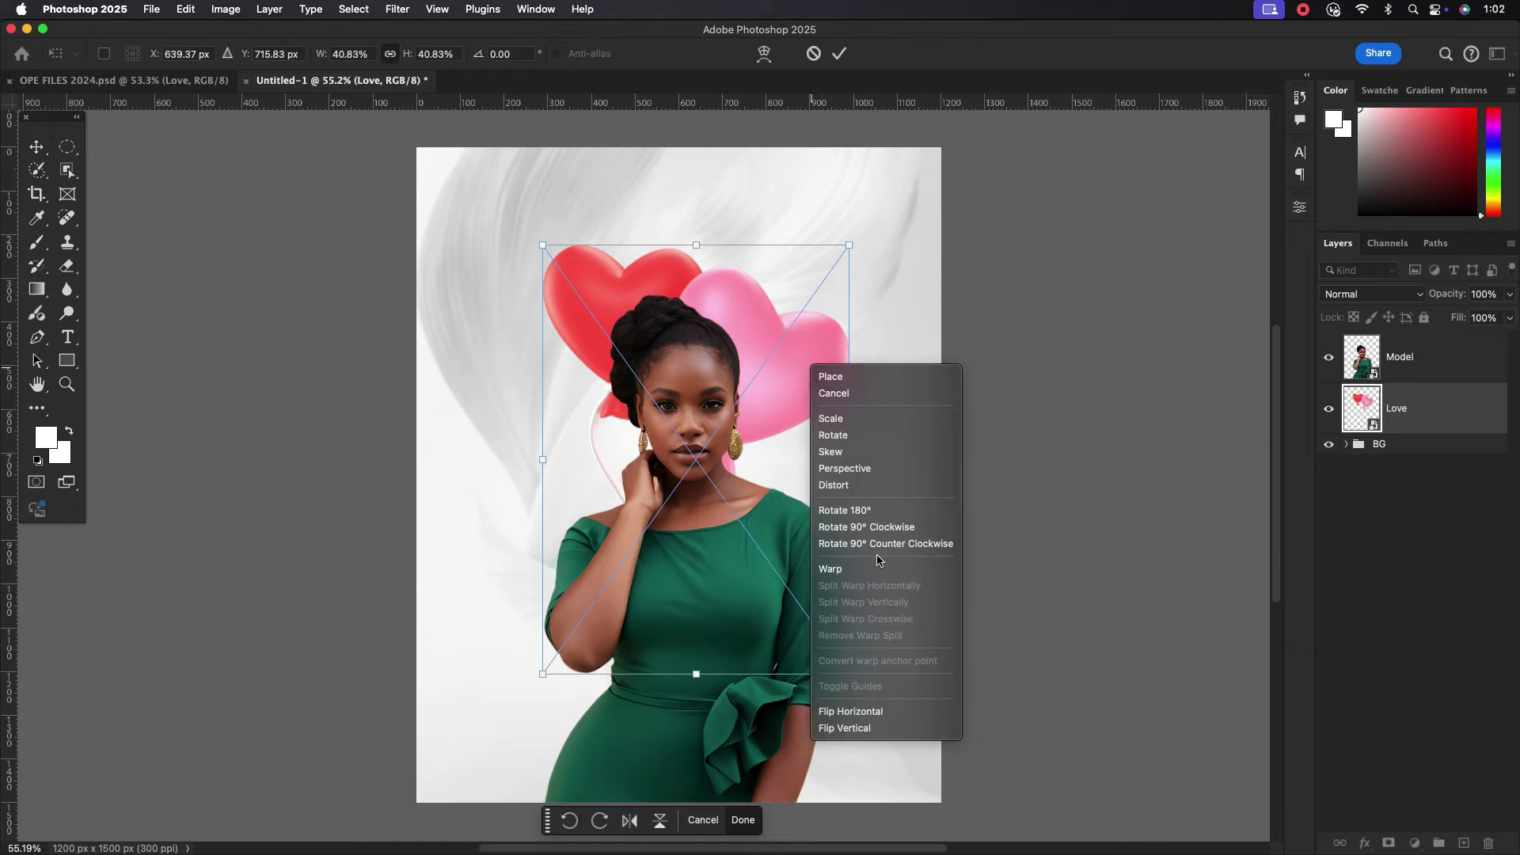
click(863, 711)
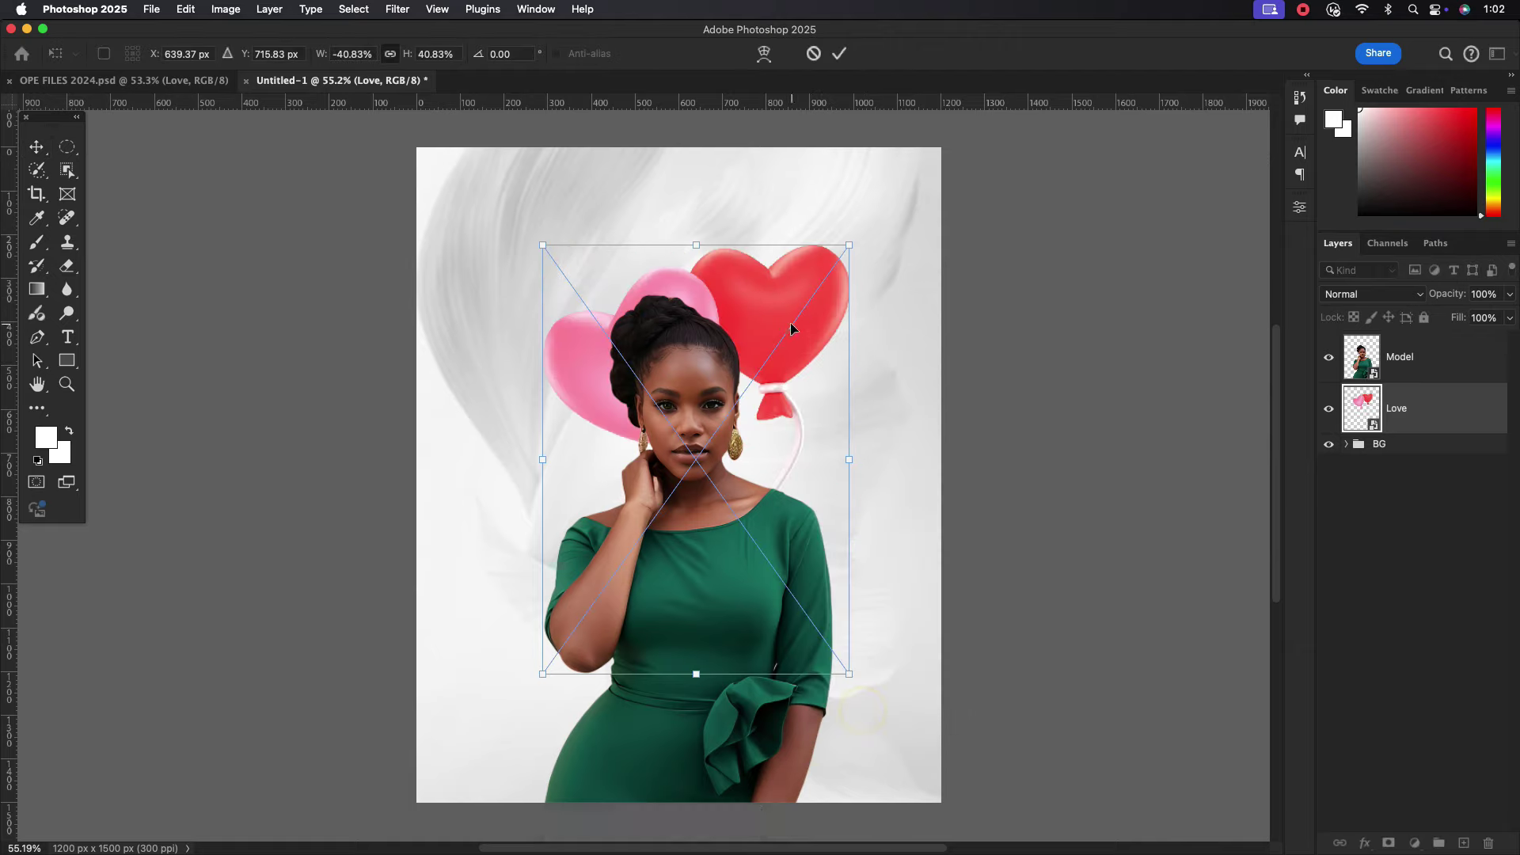
mouse_move(790, 329)
mouse_down()
mouse_move(750, 326)
mouse_move(780, 330)
mouse_up()
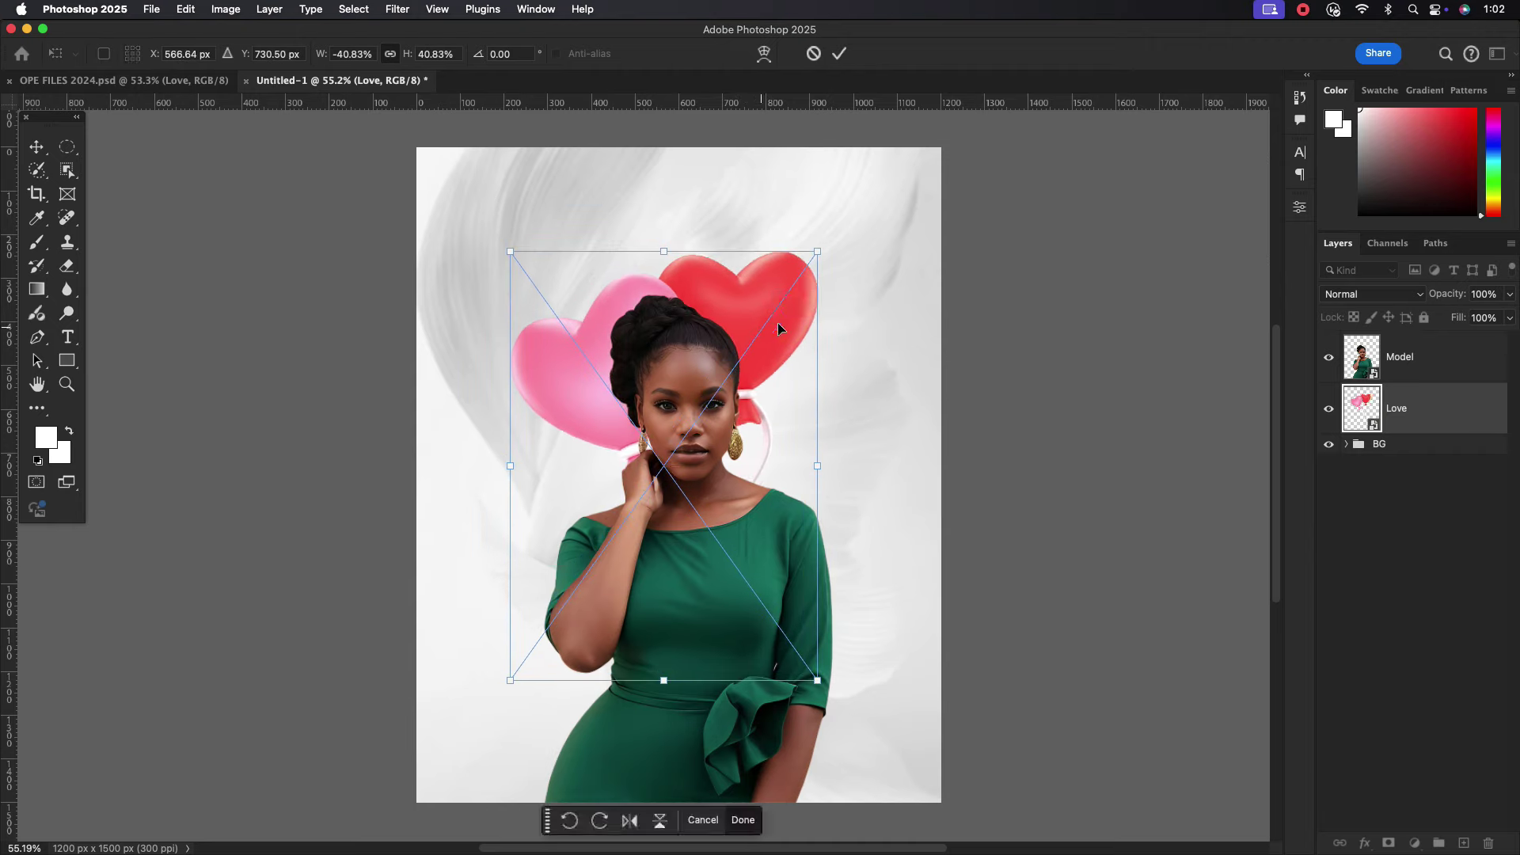
click(840, 55)
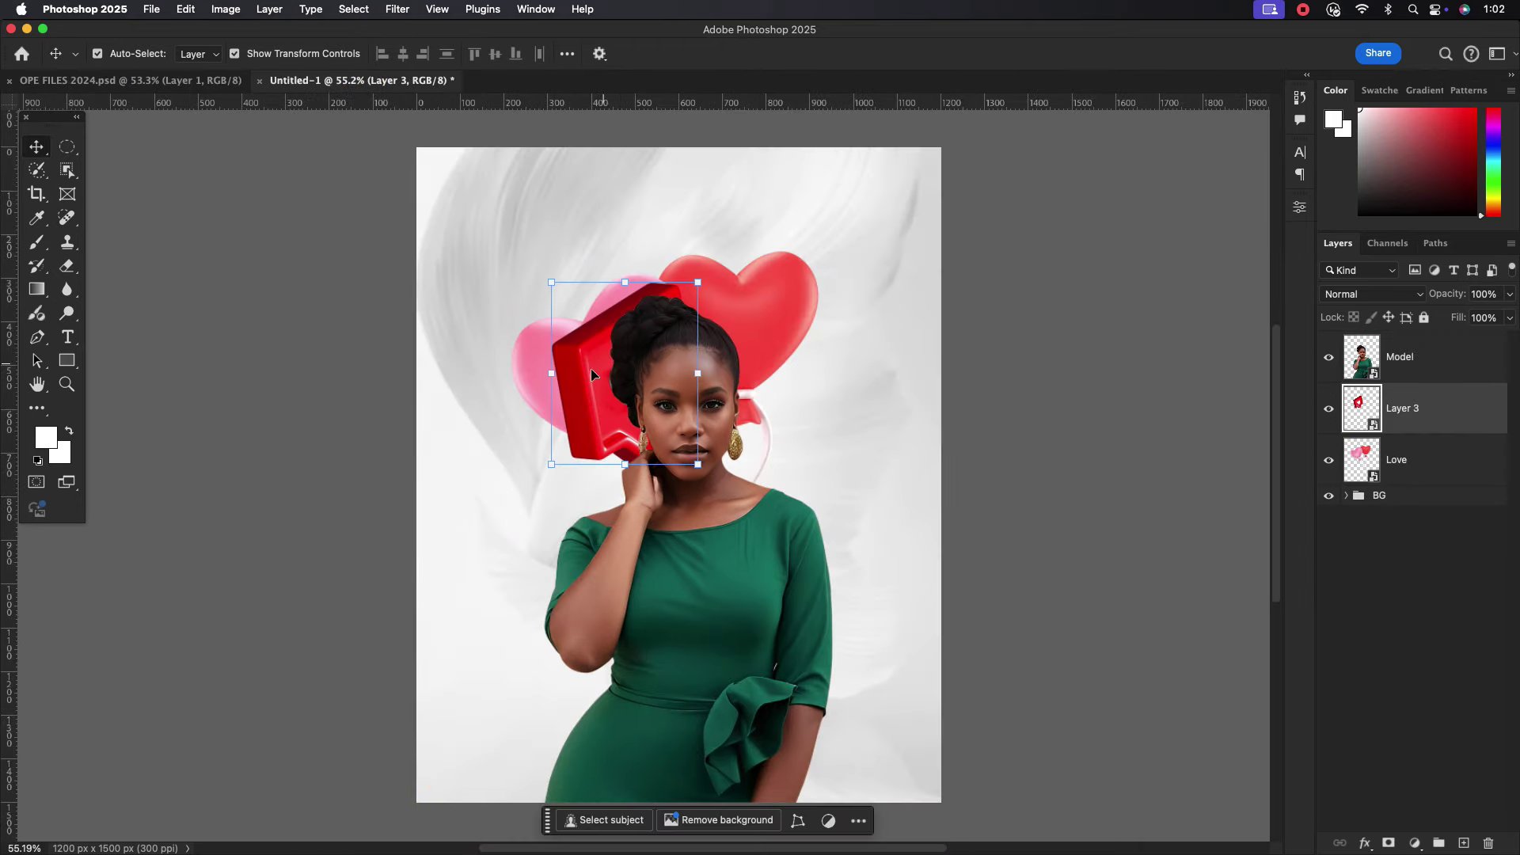
Mirror the red element, scale it to about 77%, tilt it and place it beside the model's face.
key(super+t)
right_click(586, 371)
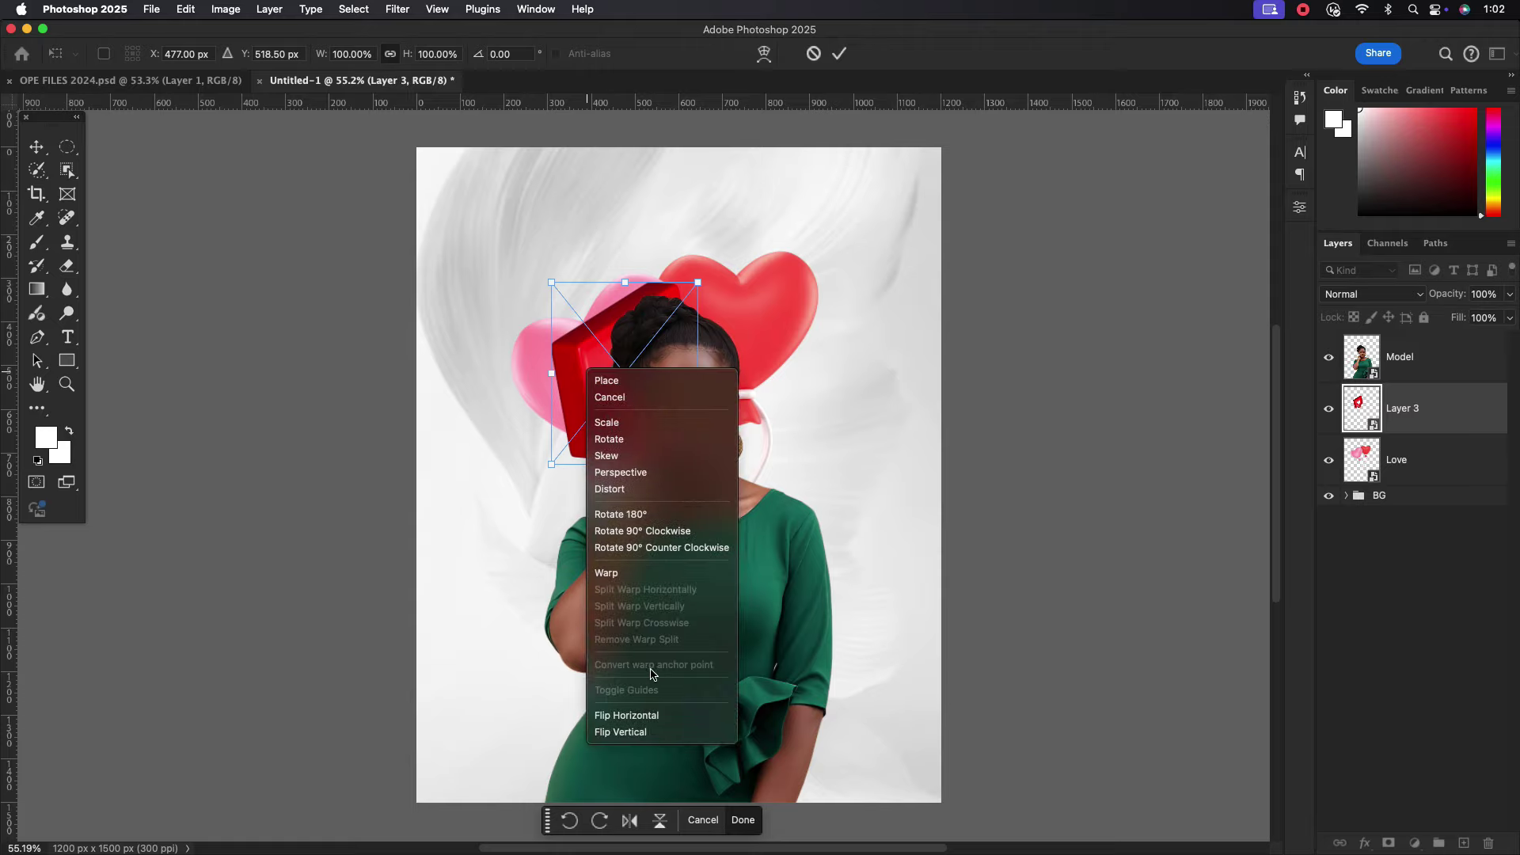
click(644, 715)
drag(616, 331, 750, 362)
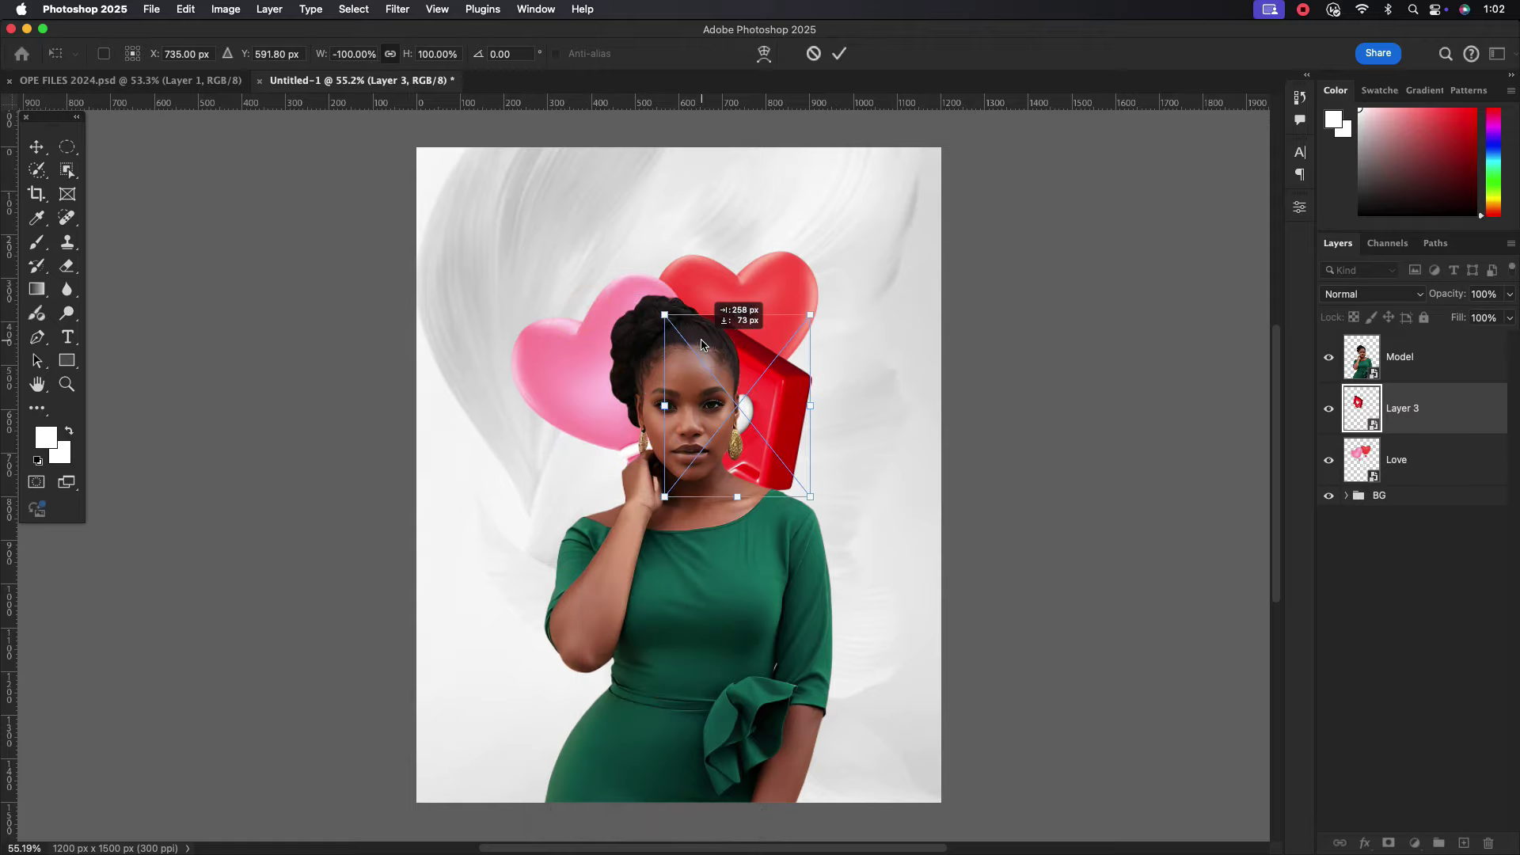
mouse_move(832, 406)
mouse_down()
mouse_move(825, 365)
mouse_move(725, 281)
mouse_up()
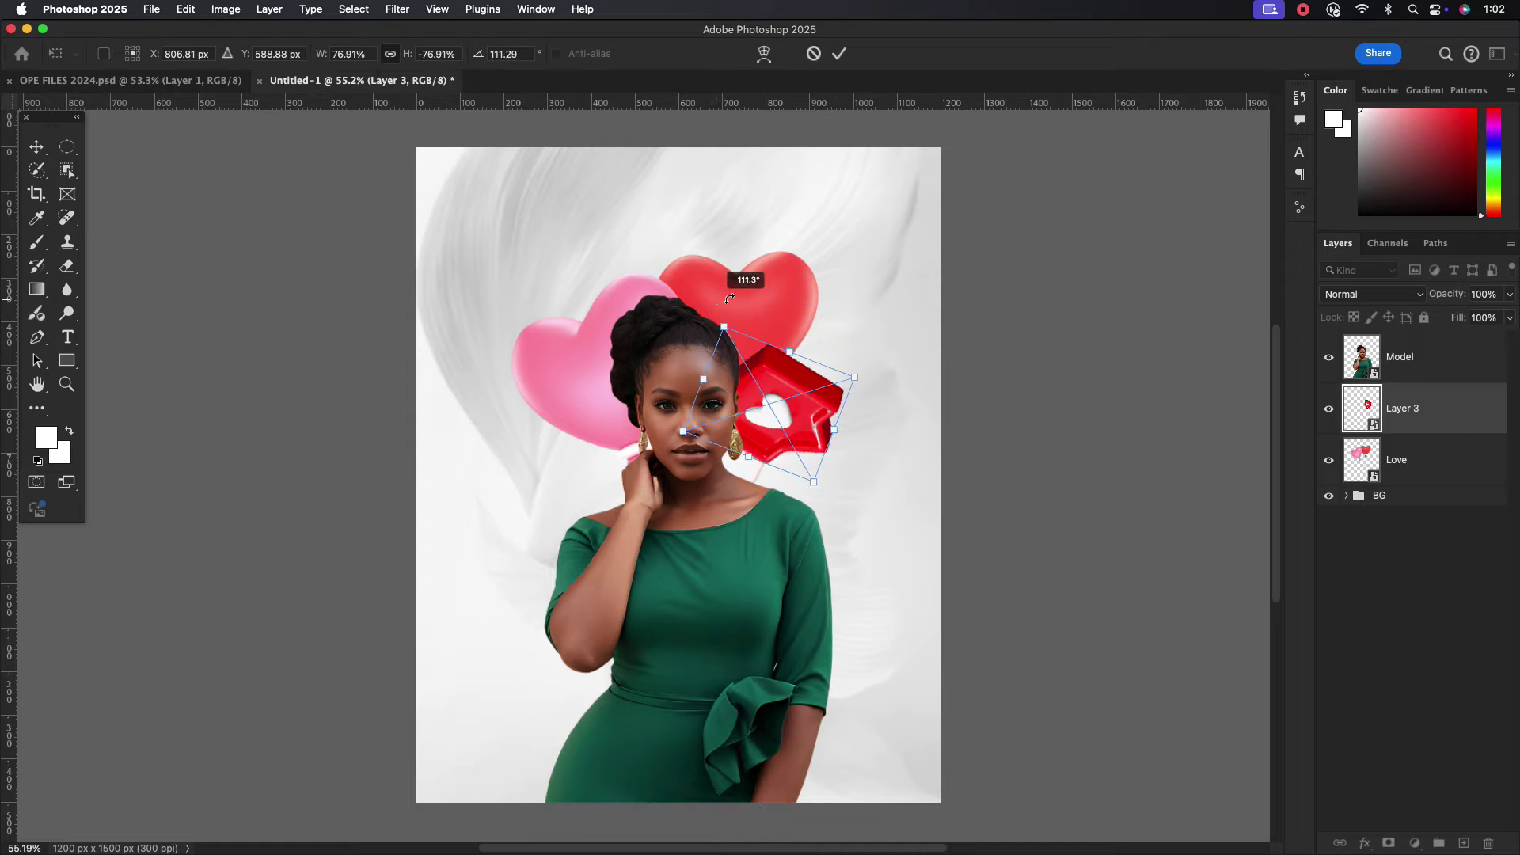
mouse_move(791, 418)
mouse_down()
mouse_move(768, 445)
mouse_move(776, 426)
mouse_up()
click(840, 54)
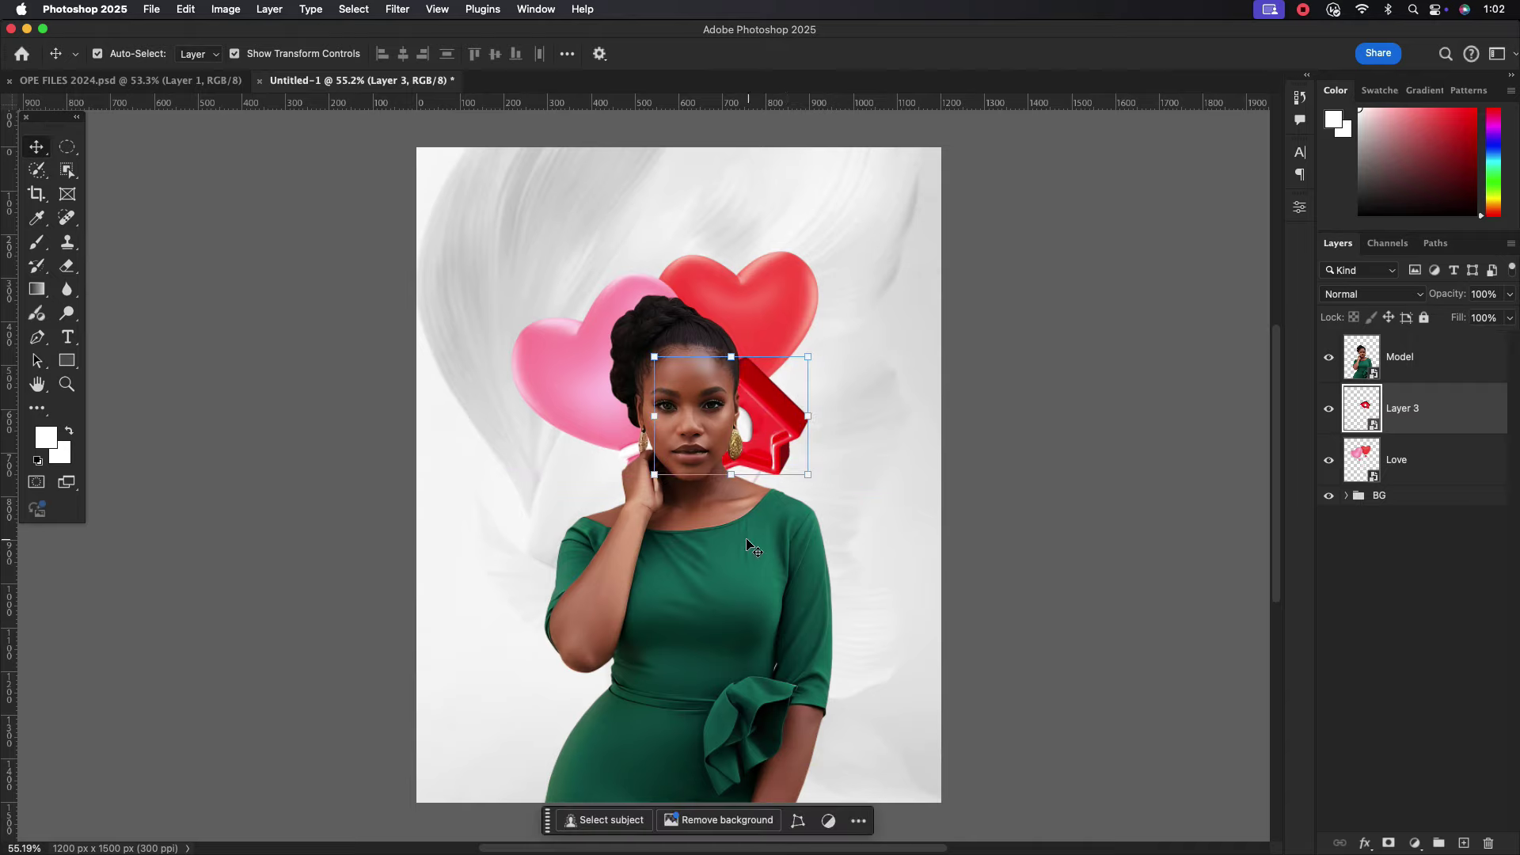
Nudge the model about 20 px left and reselect the heart balloons layer.
drag(740, 561, 731, 561)
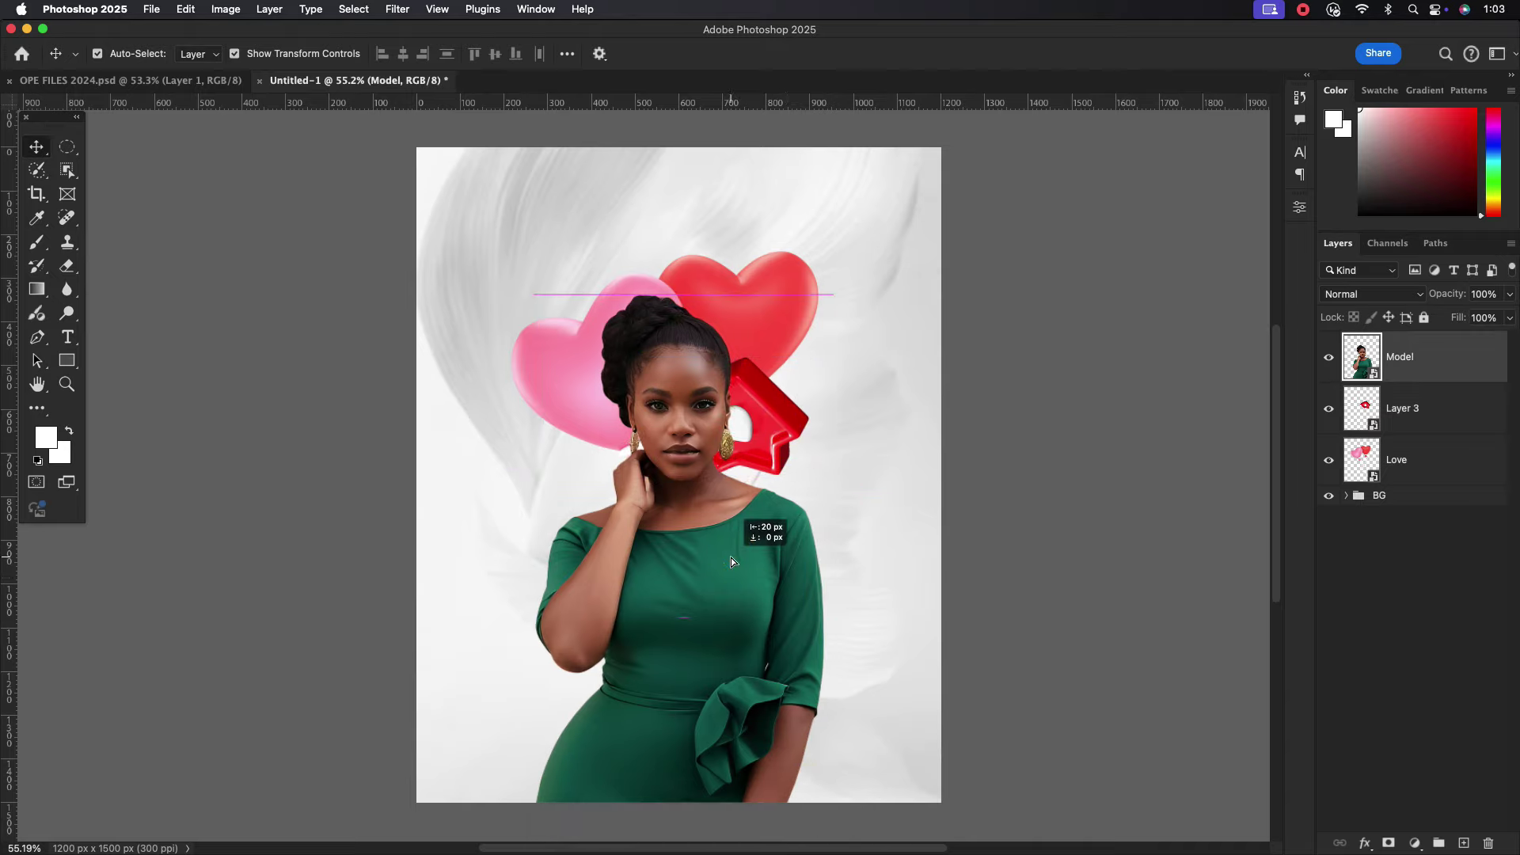
click(1023, 412)
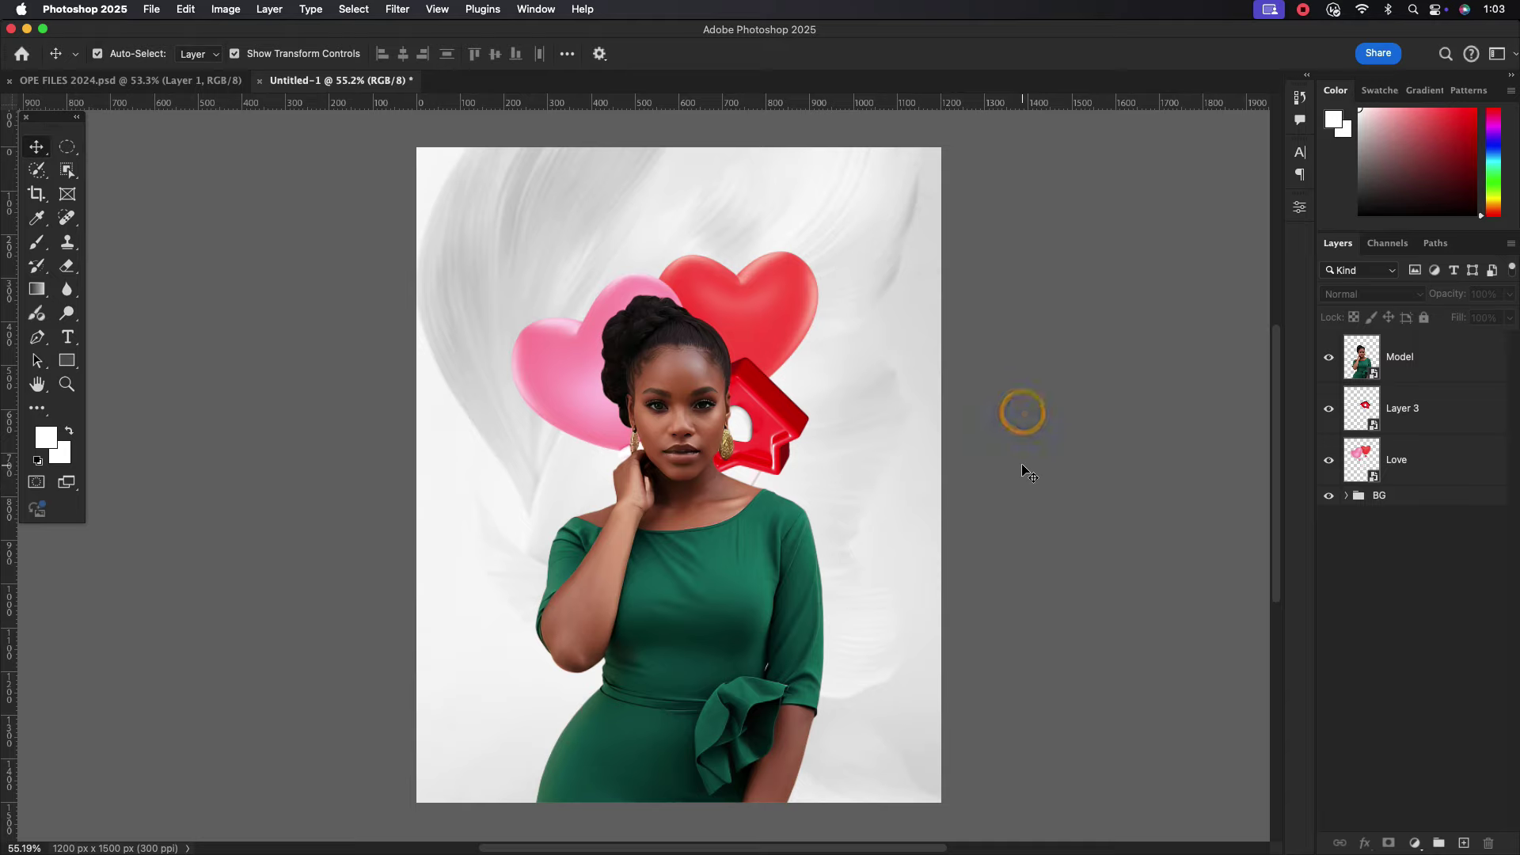
click(758, 300)
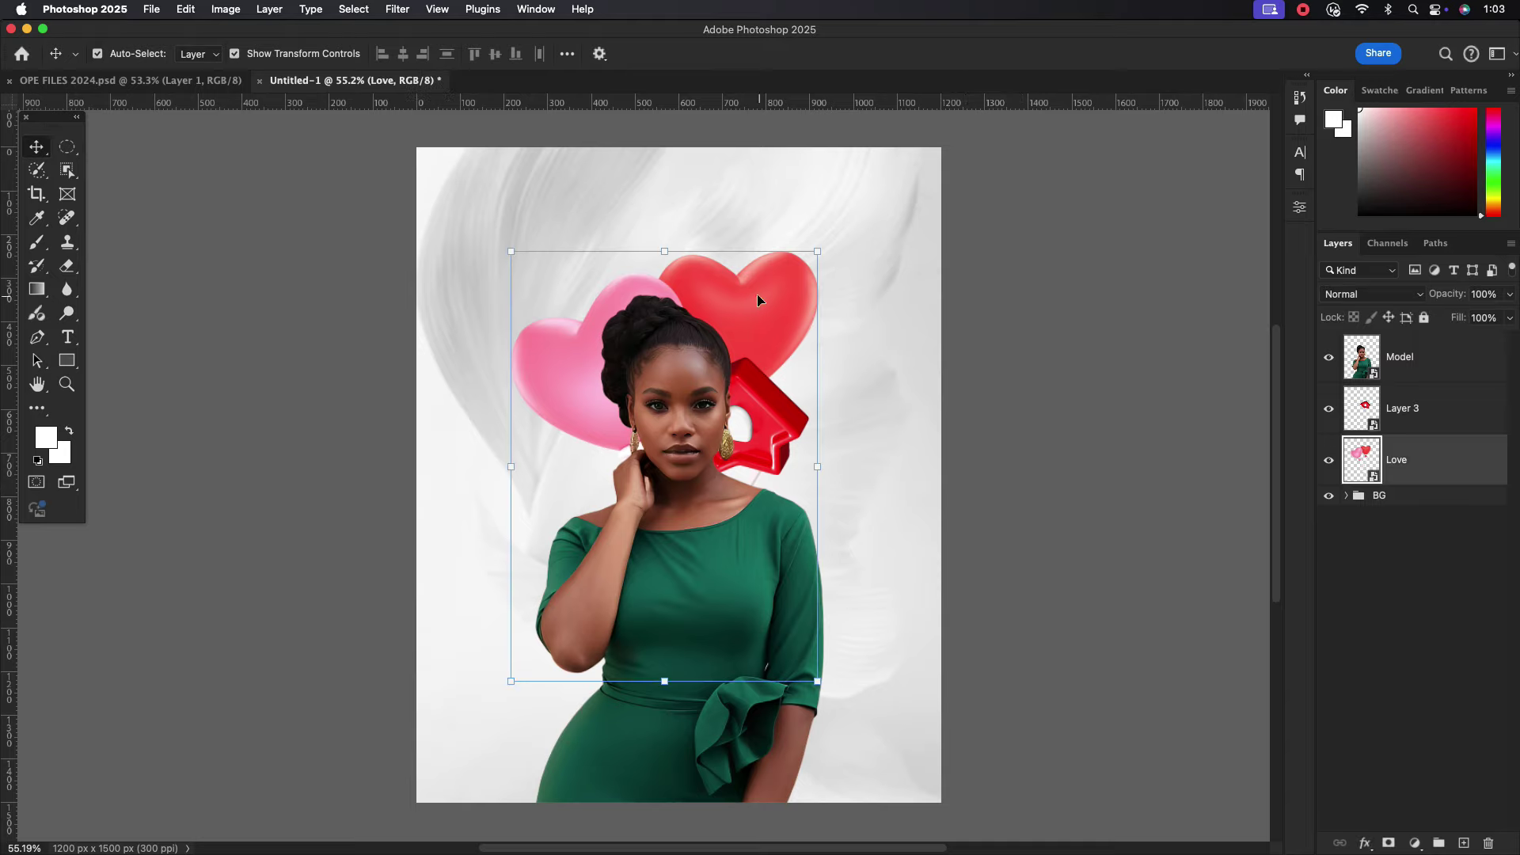
click(1096, 423)
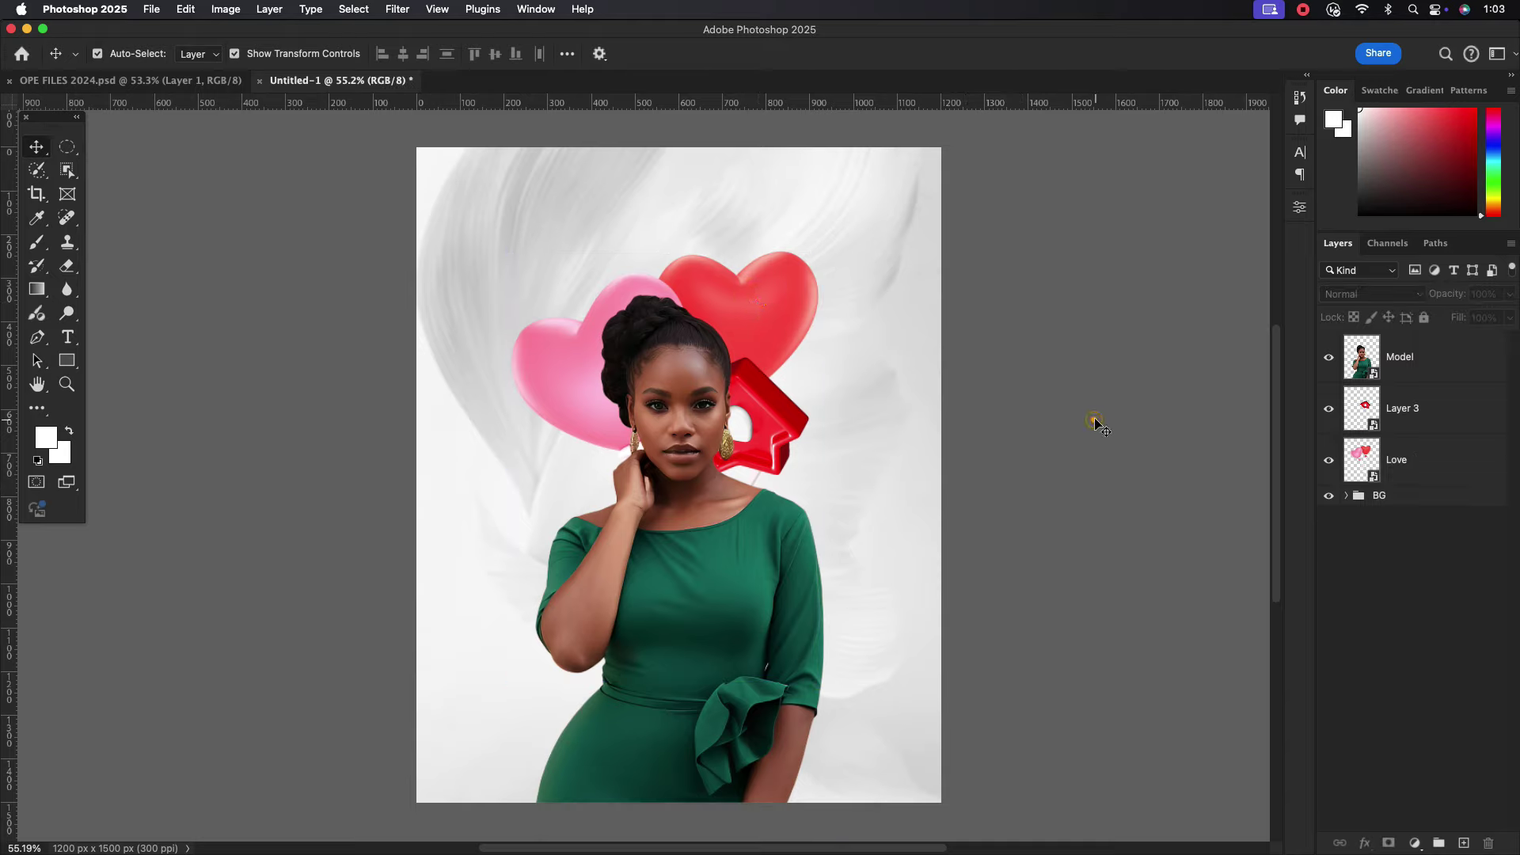
click(784, 315)
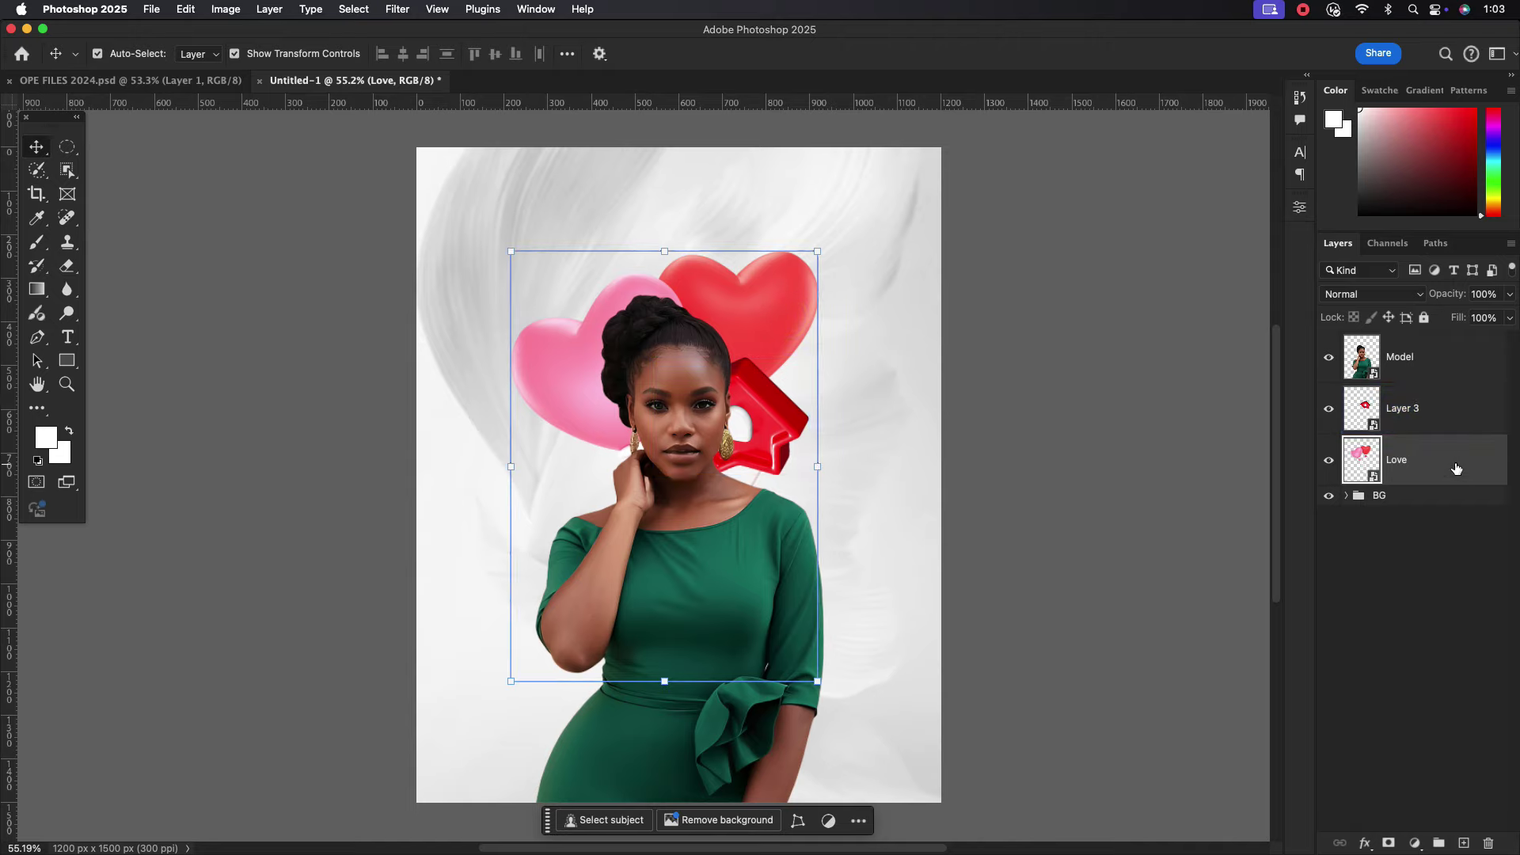
Add a Hue/Saturation adjustment clipped to the Love balloons layer, with Colorize on.
click(1442, 410)
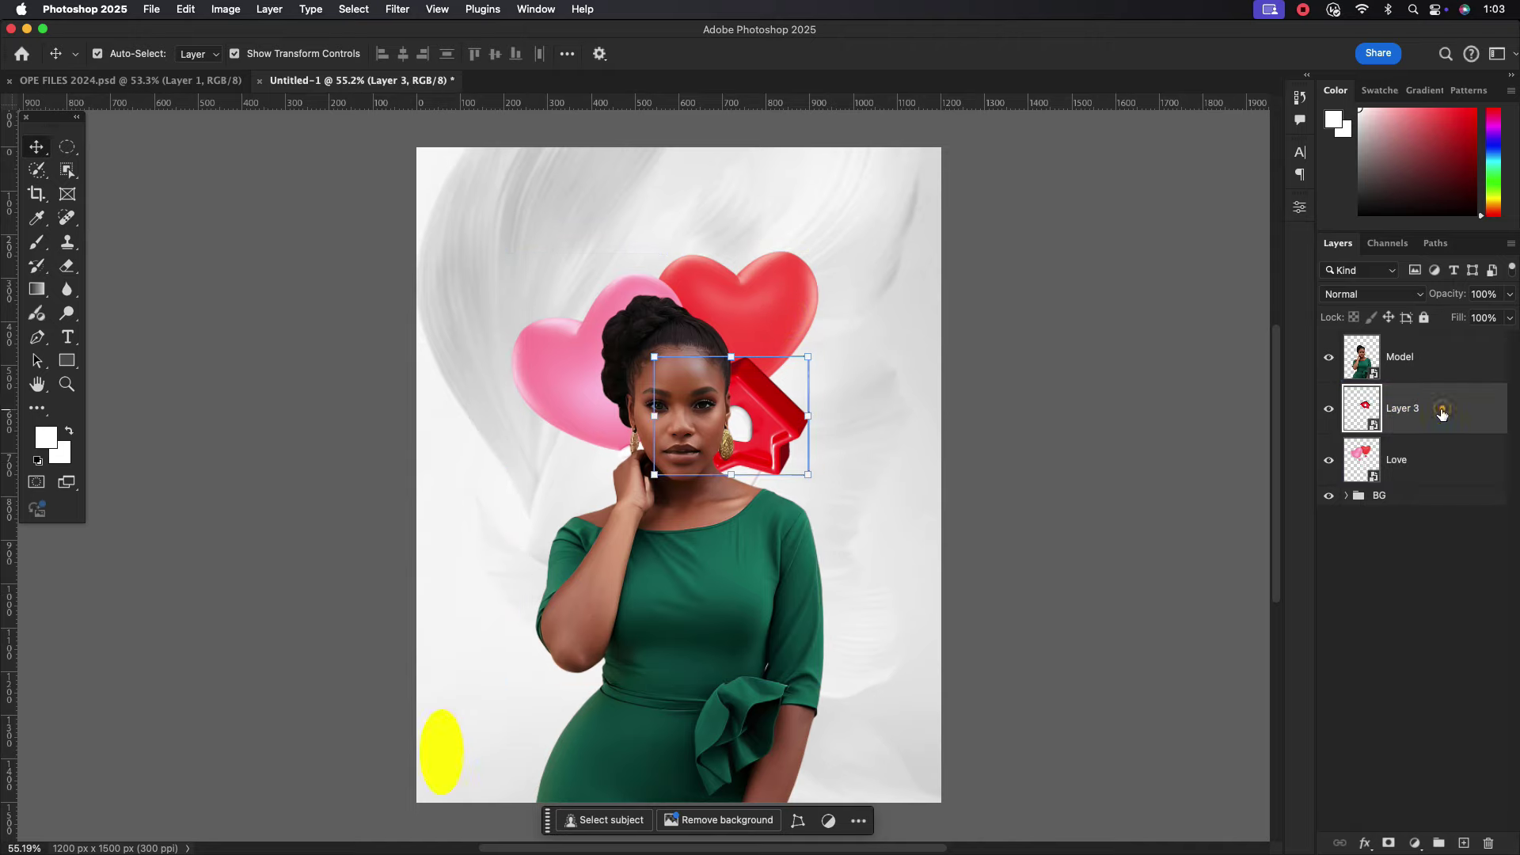
click(1442, 461)
click(1417, 841)
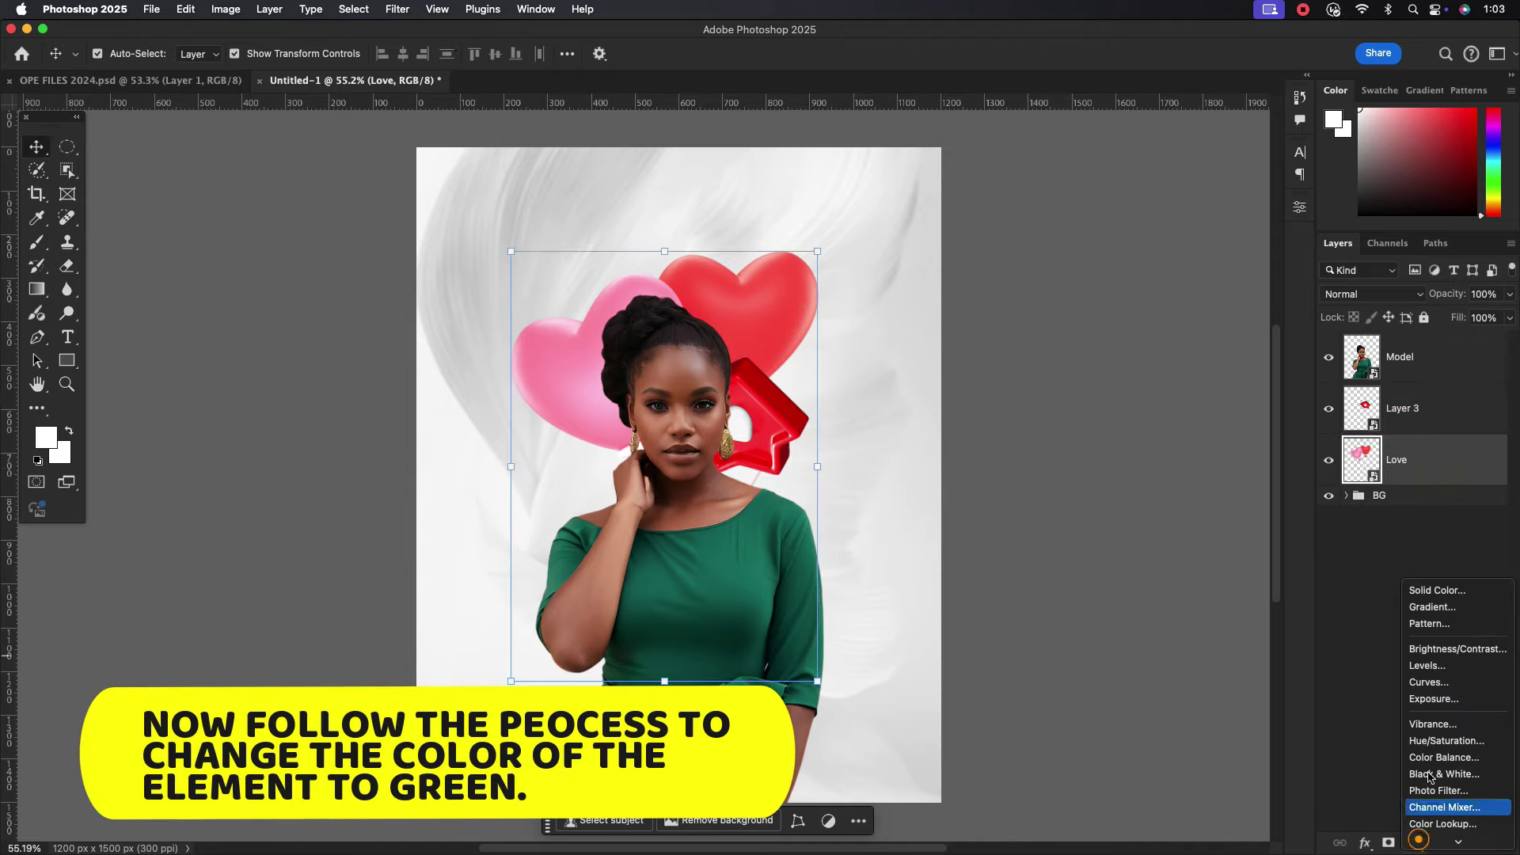
click(1447, 741)
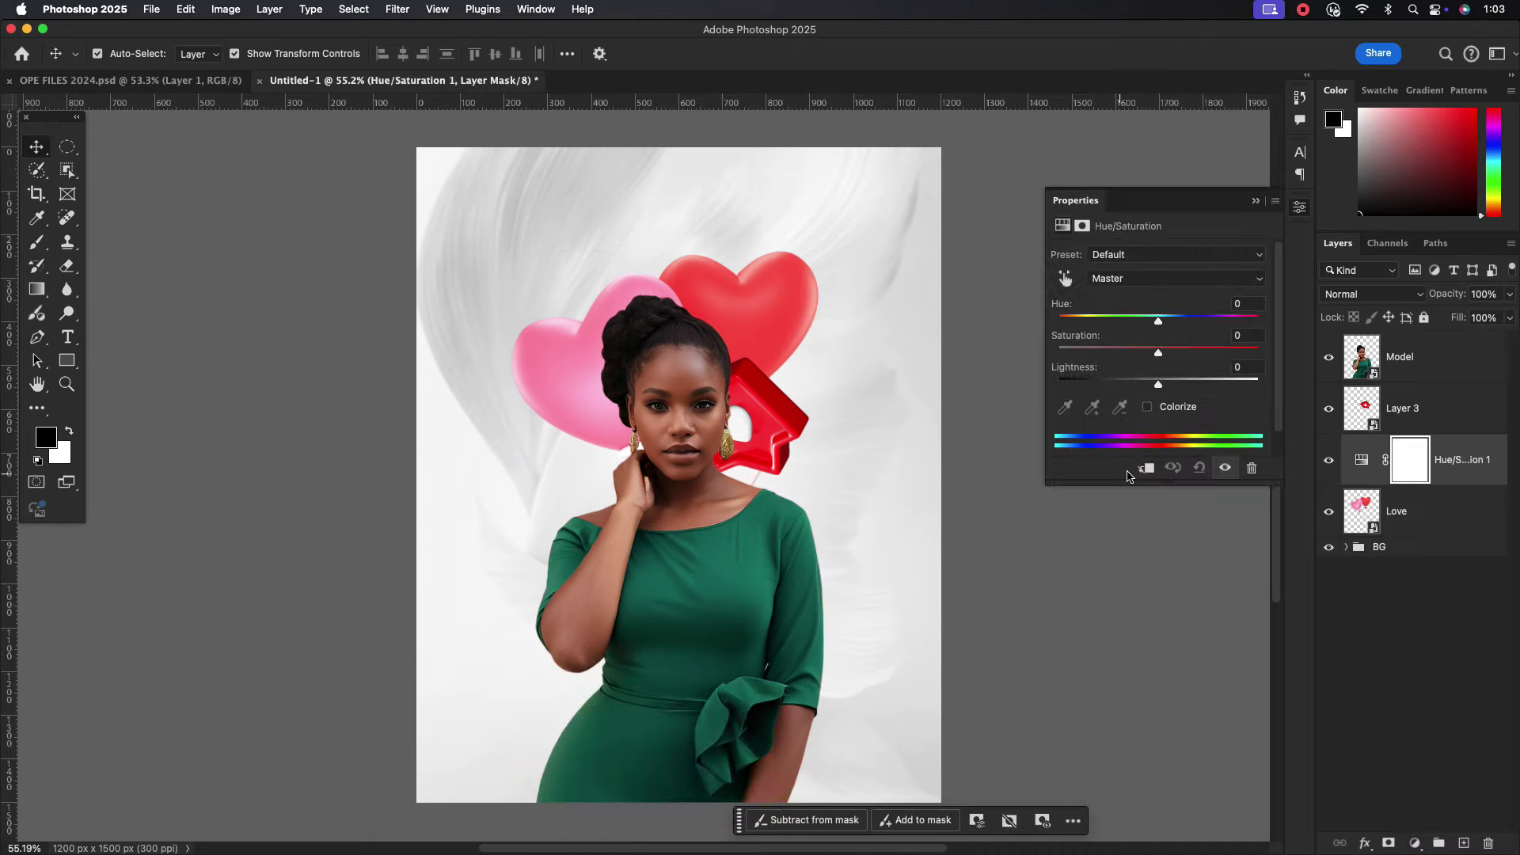
click(1144, 468)
click(1148, 407)
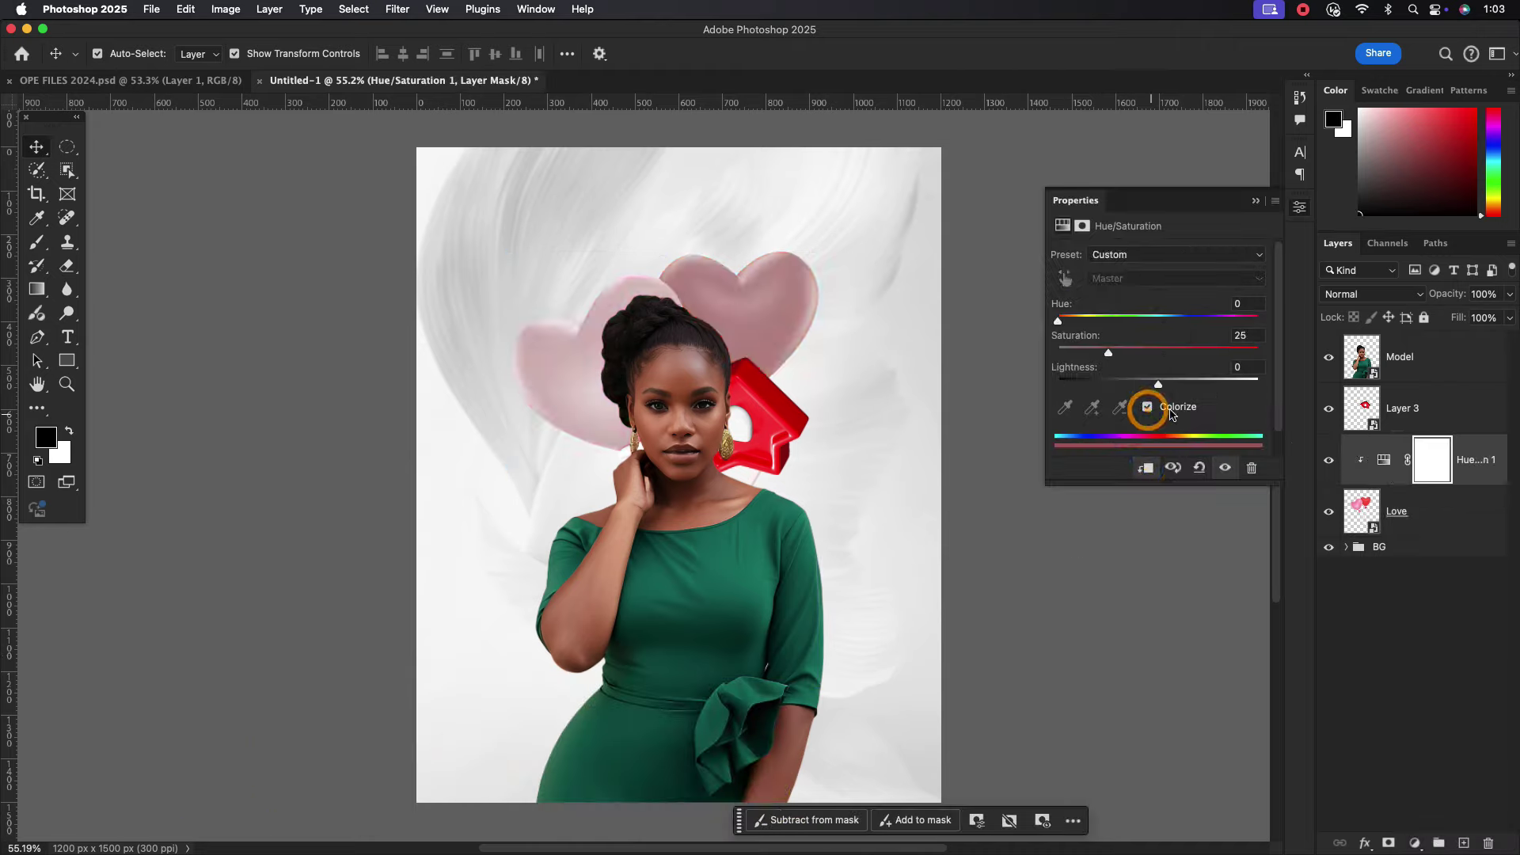
Tint the hearts dark green: Hue around 101, Saturation 69, Lightness -53.
drag(1110, 350, 1198, 353)
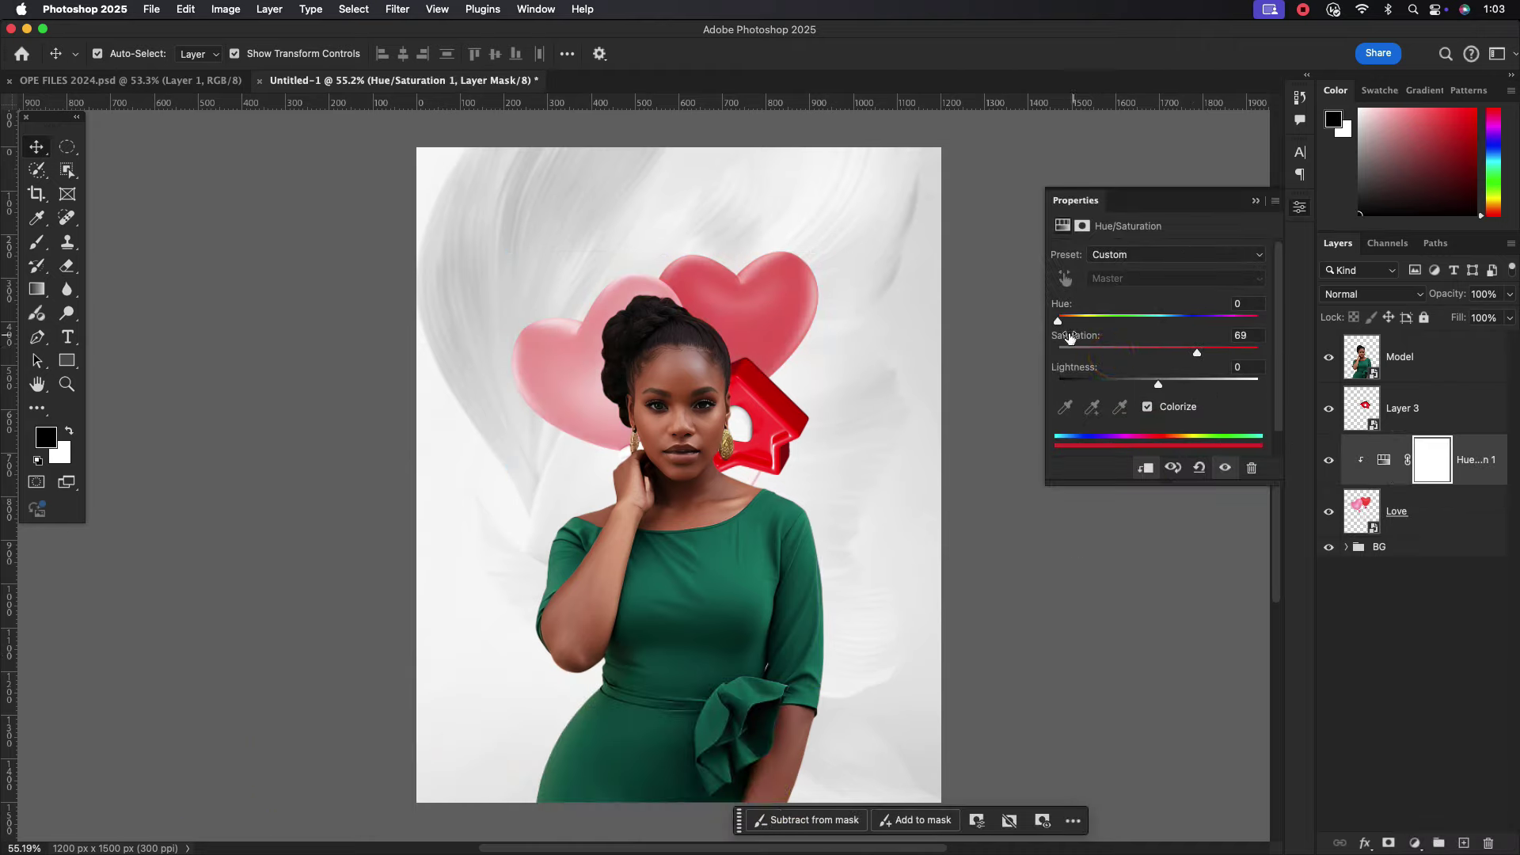
drag(1058, 321, 1115, 321)
drag(1157, 381, 1116, 381)
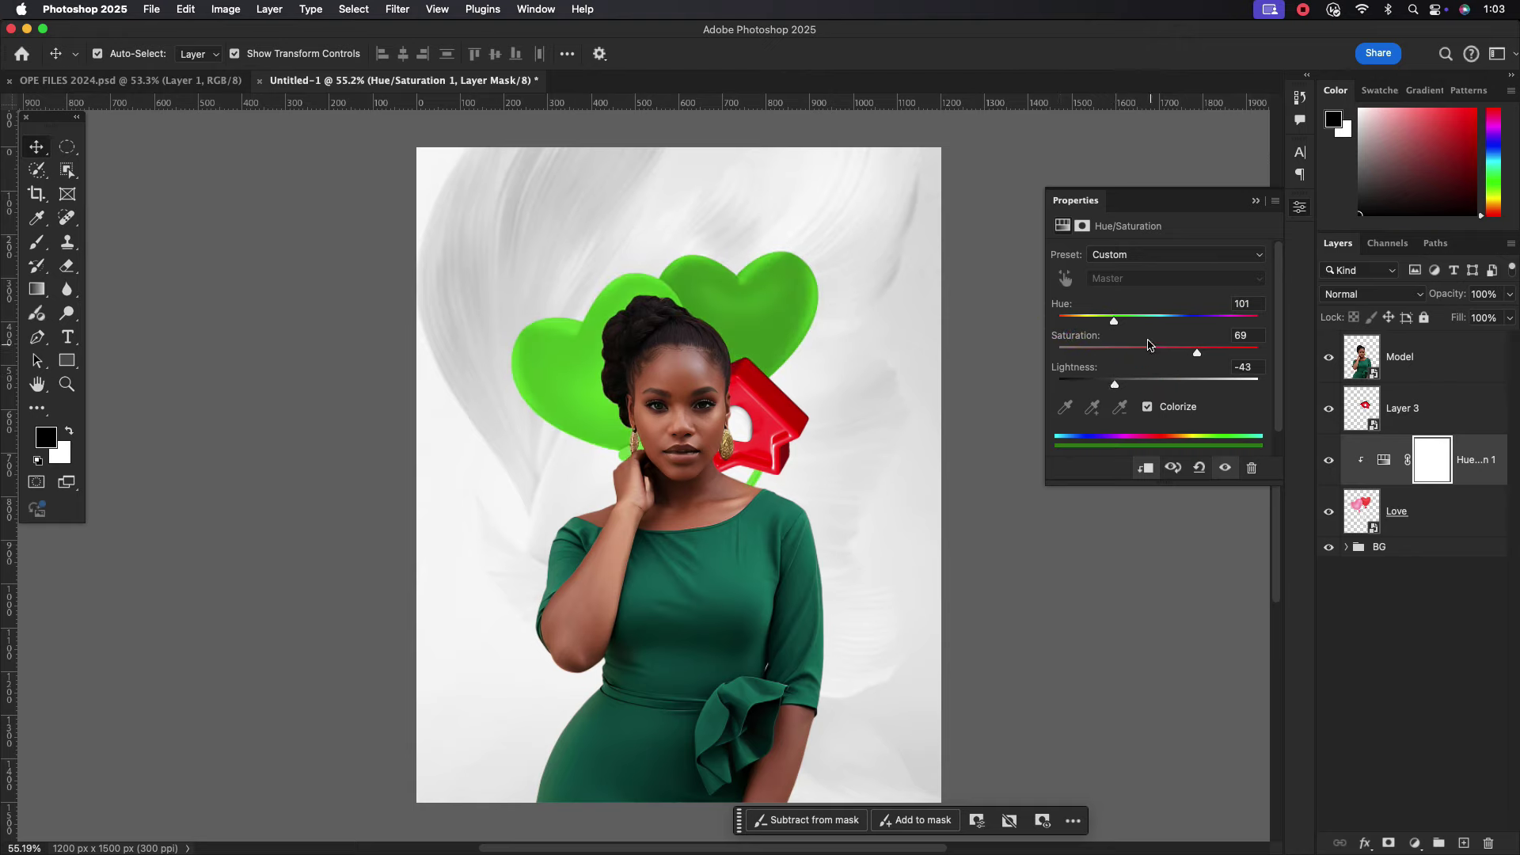
drag(1114, 321, 1157, 321)
drag(1129, 322, 1114, 322)
drag(1117, 387, 1107, 387)
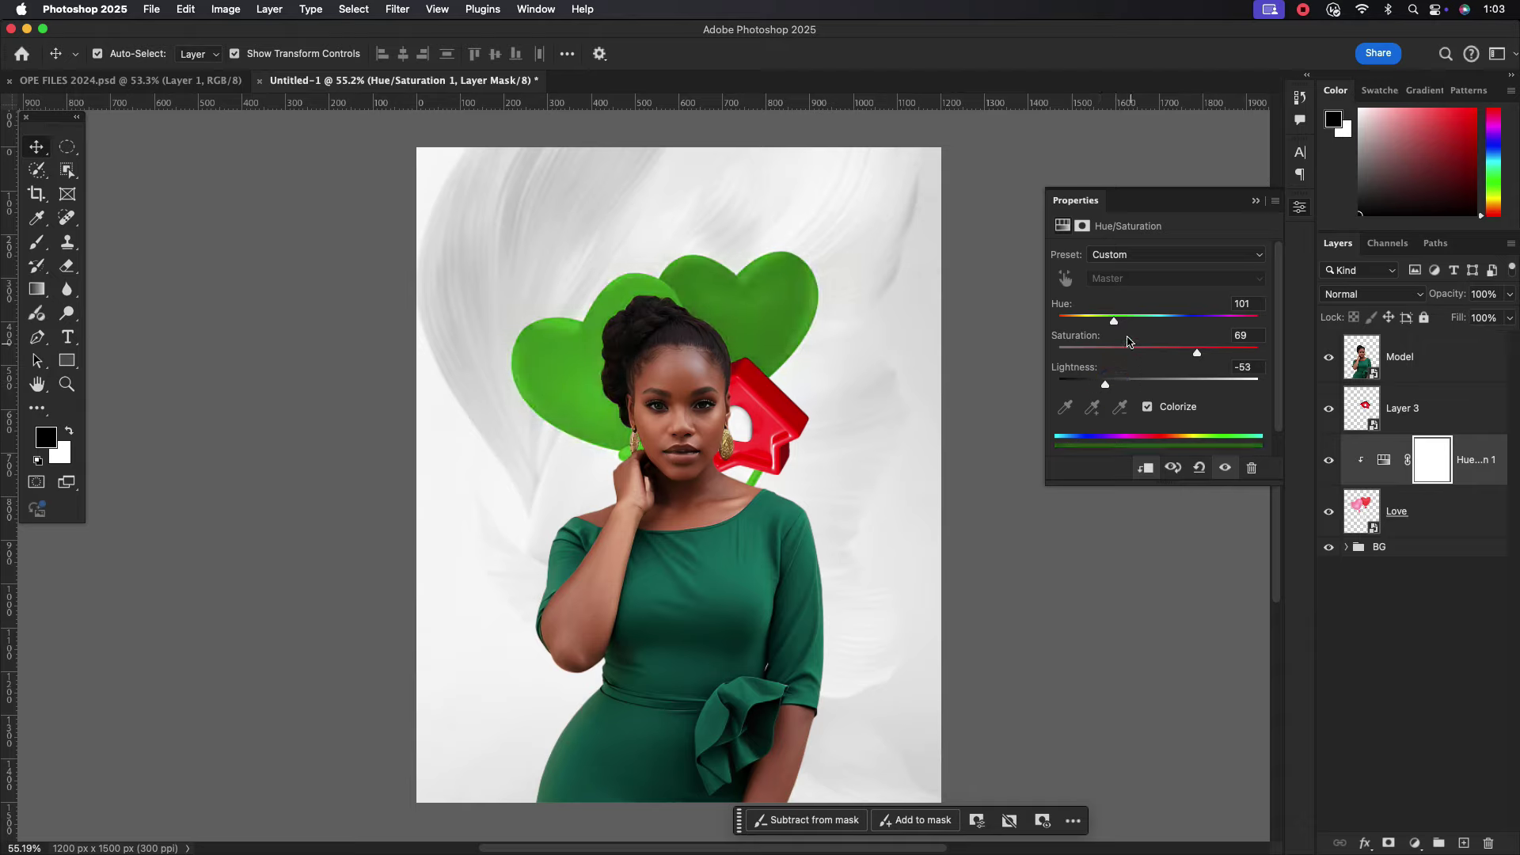
drag(1117, 325, 1123, 327)
click(1256, 201)
click(1406, 408)
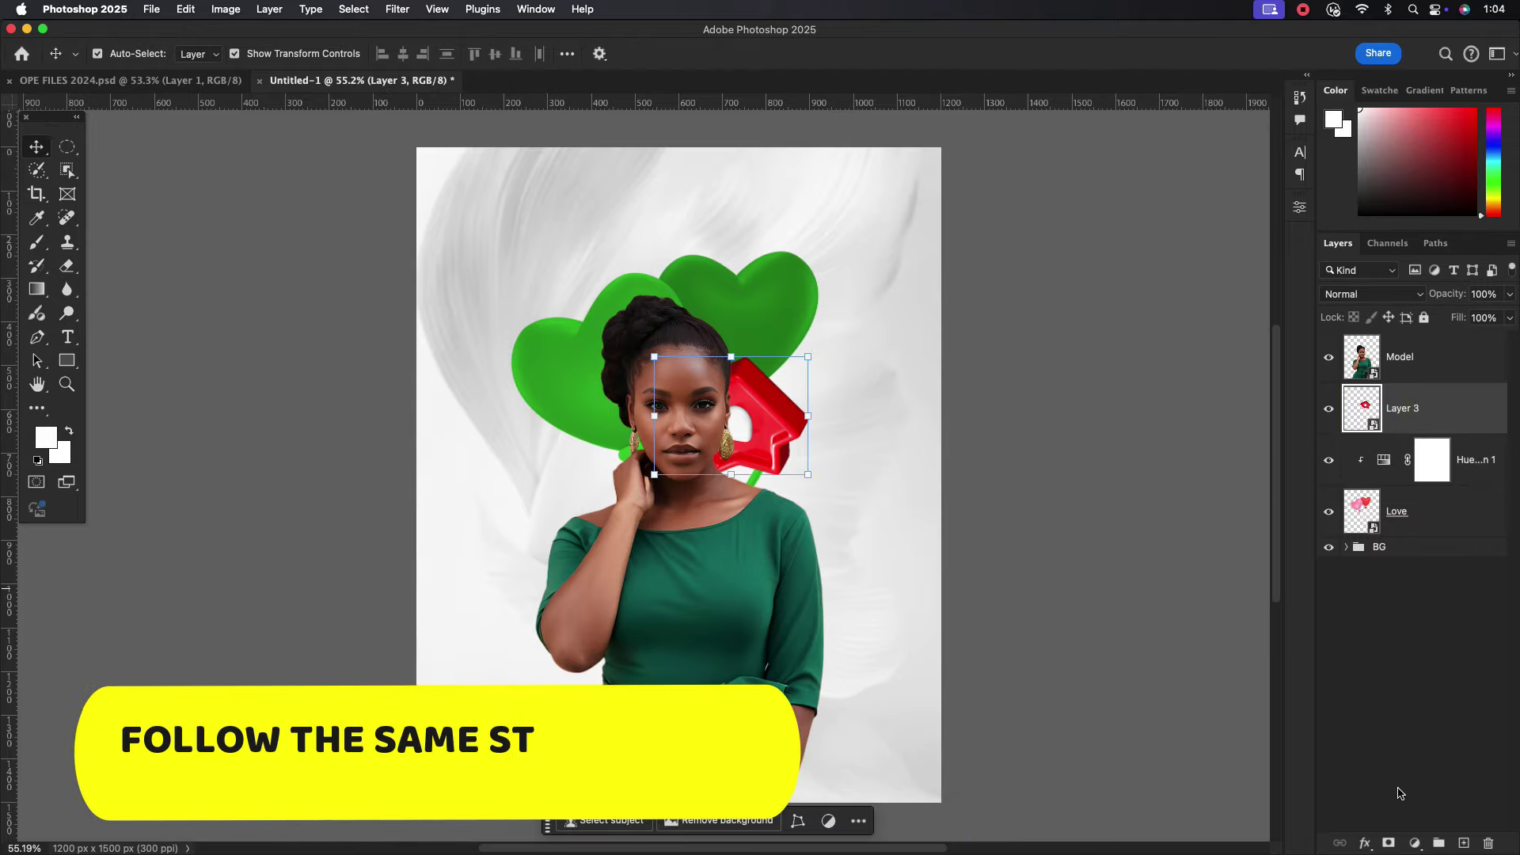
Turn the red element green with a clipped colorized Hue/Saturation layer (Hue 108, Saturation 52, Lightness -32).
click(1415, 842)
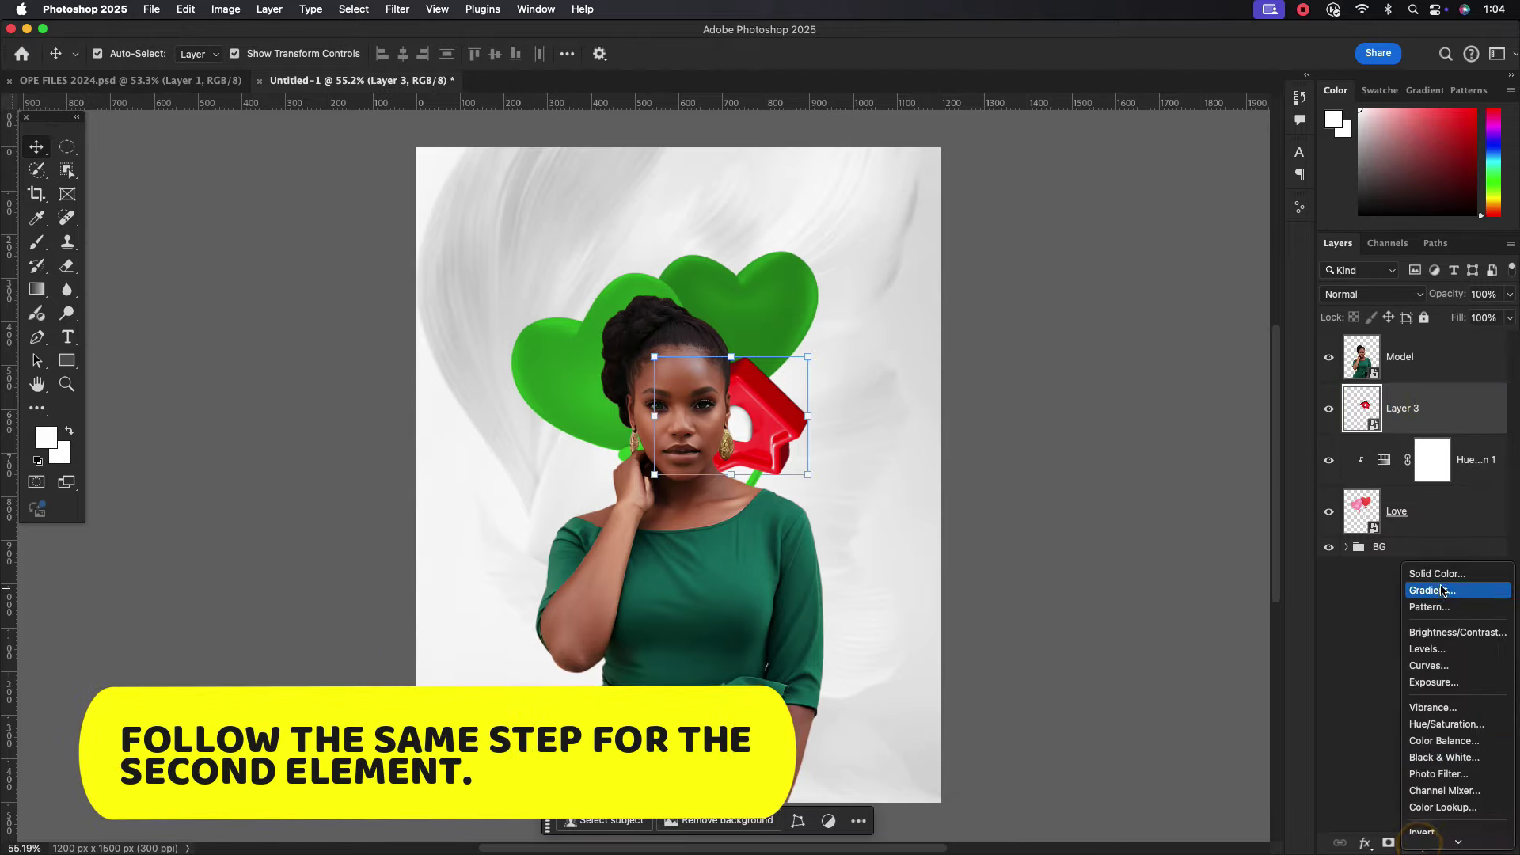
click(1443, 726)
click(1145, 468)
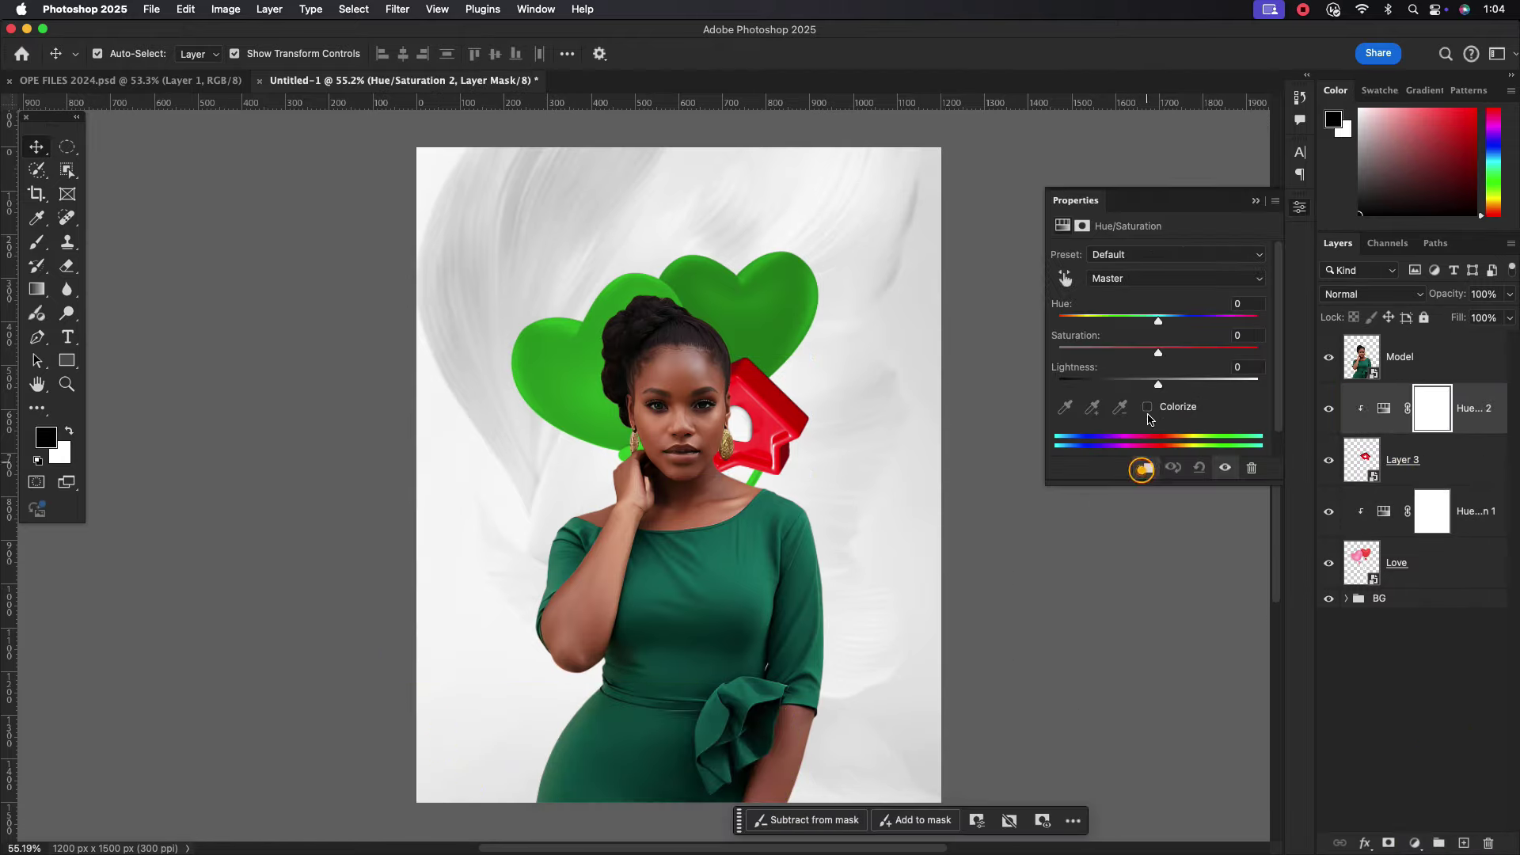
click(1147, 407)
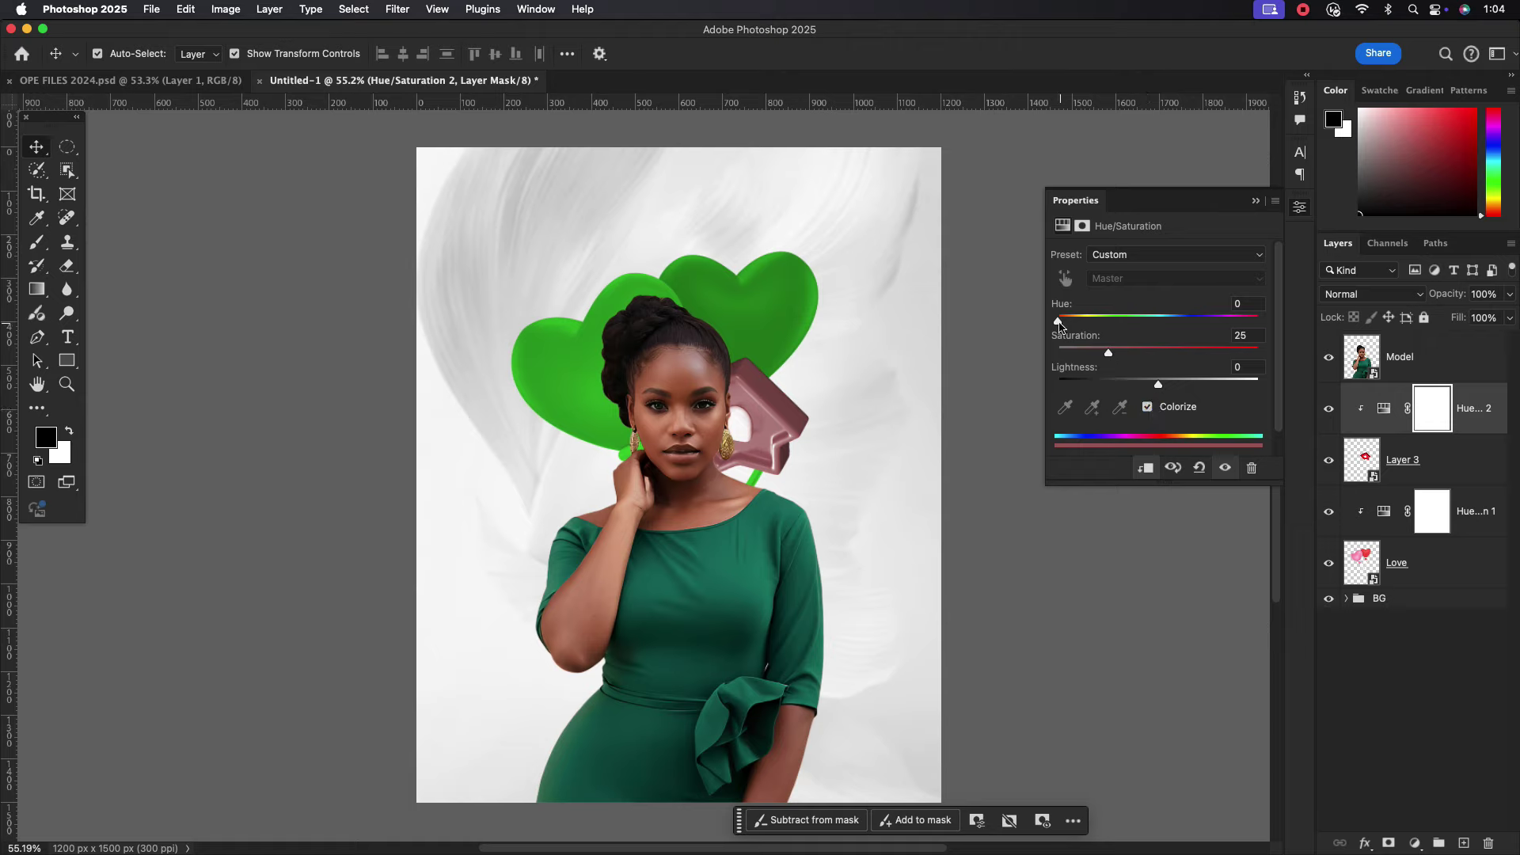
mouse_move(1059, 322)
mouse_down()
mouse_move(1151, 319)
mouse_move(1108, 351)
mouse_move(1183, 356)
mouse_move(1127, 386)
mouse_up()
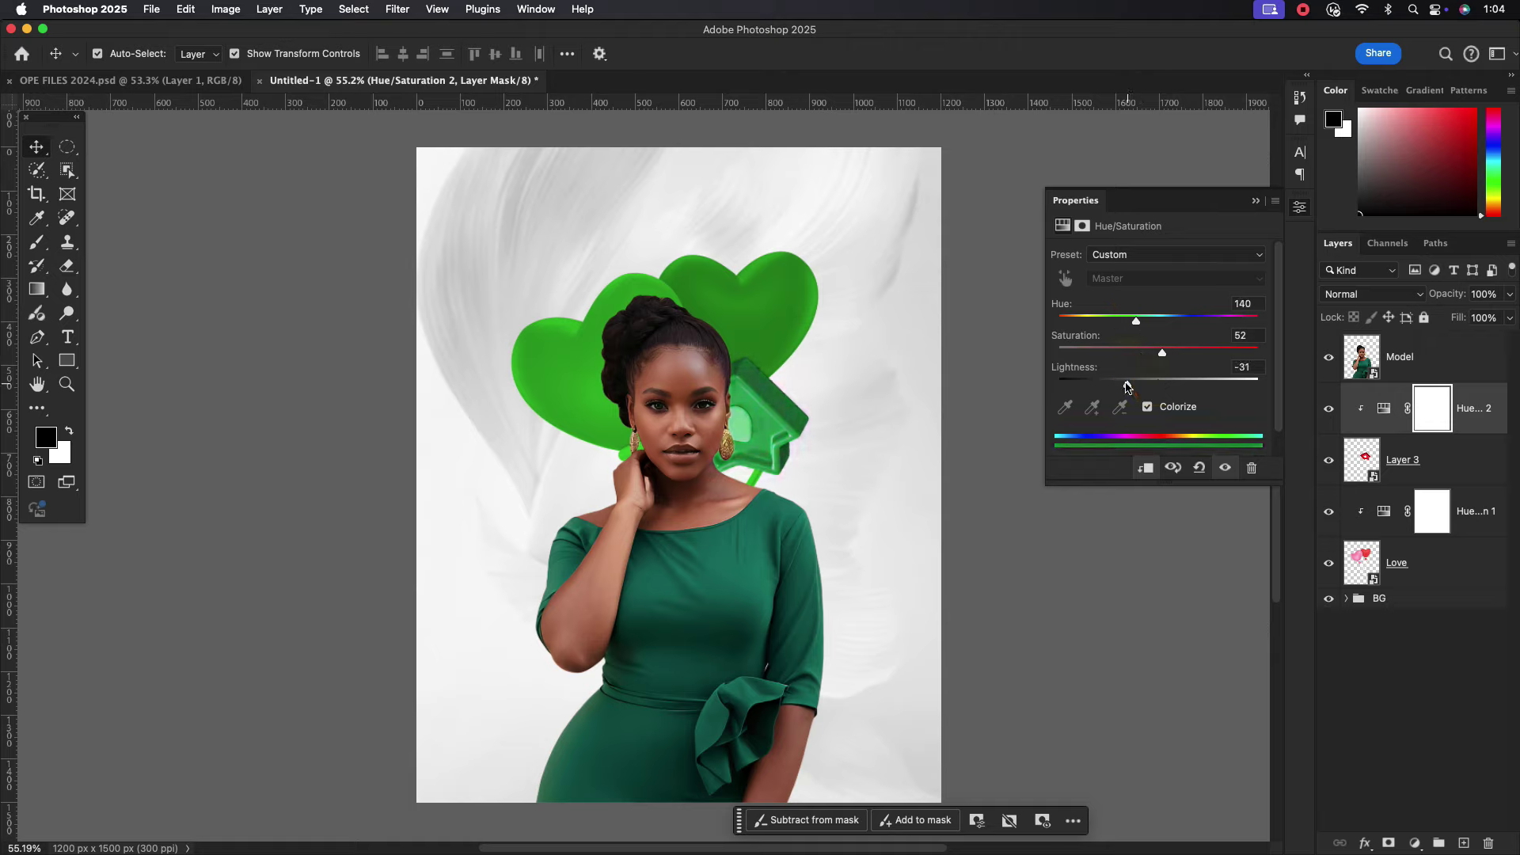
drag(1137, 323, 1118, 325)
click(1256, 201)
click(1449, 464)
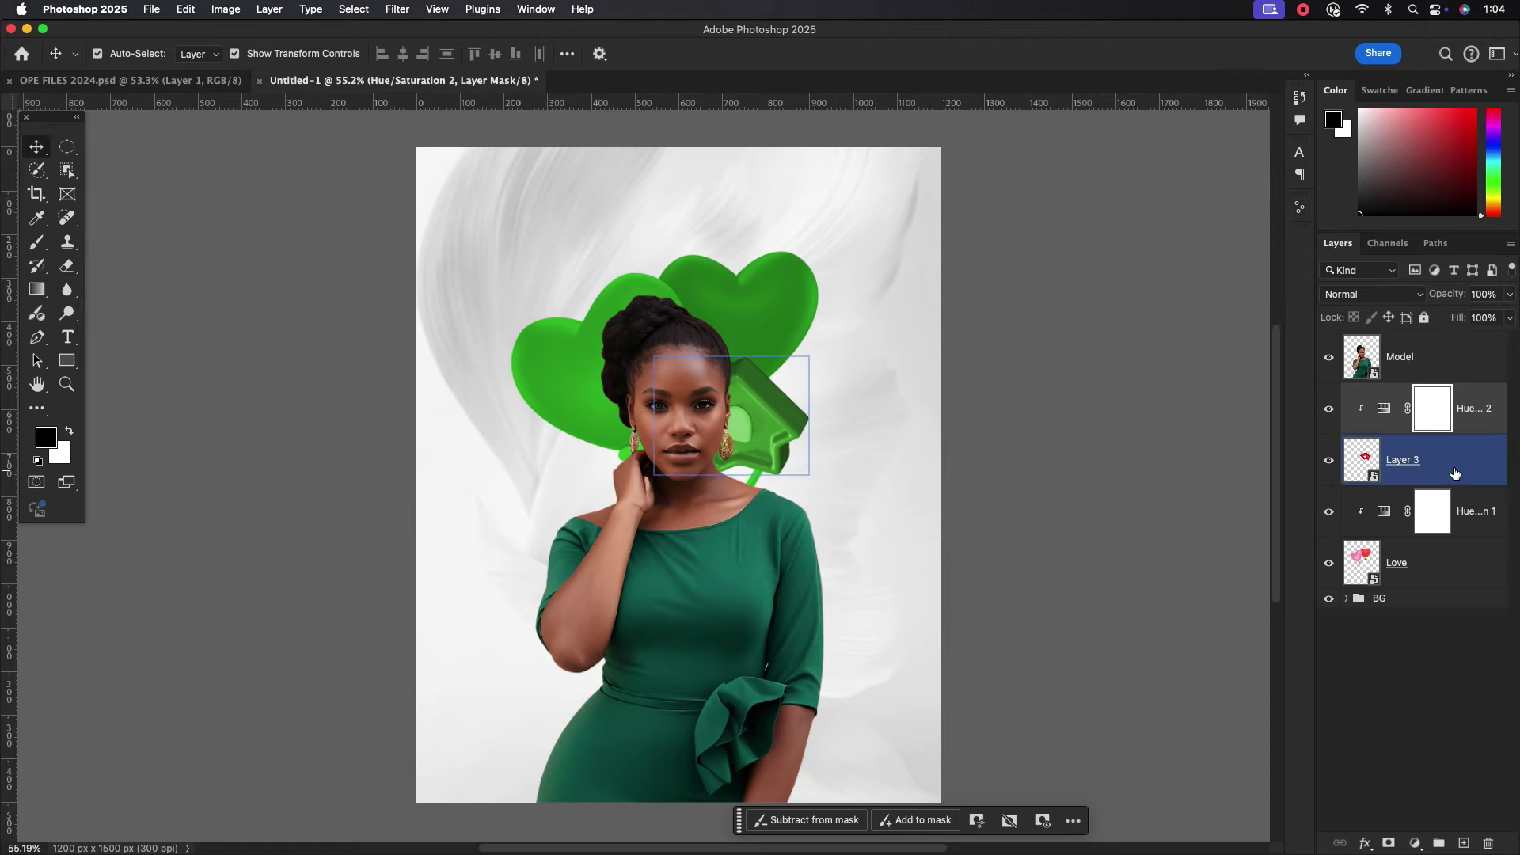
Apply an 8.0-pixel Gaussian Blur to Layer 3's green element.
click(389, 9)
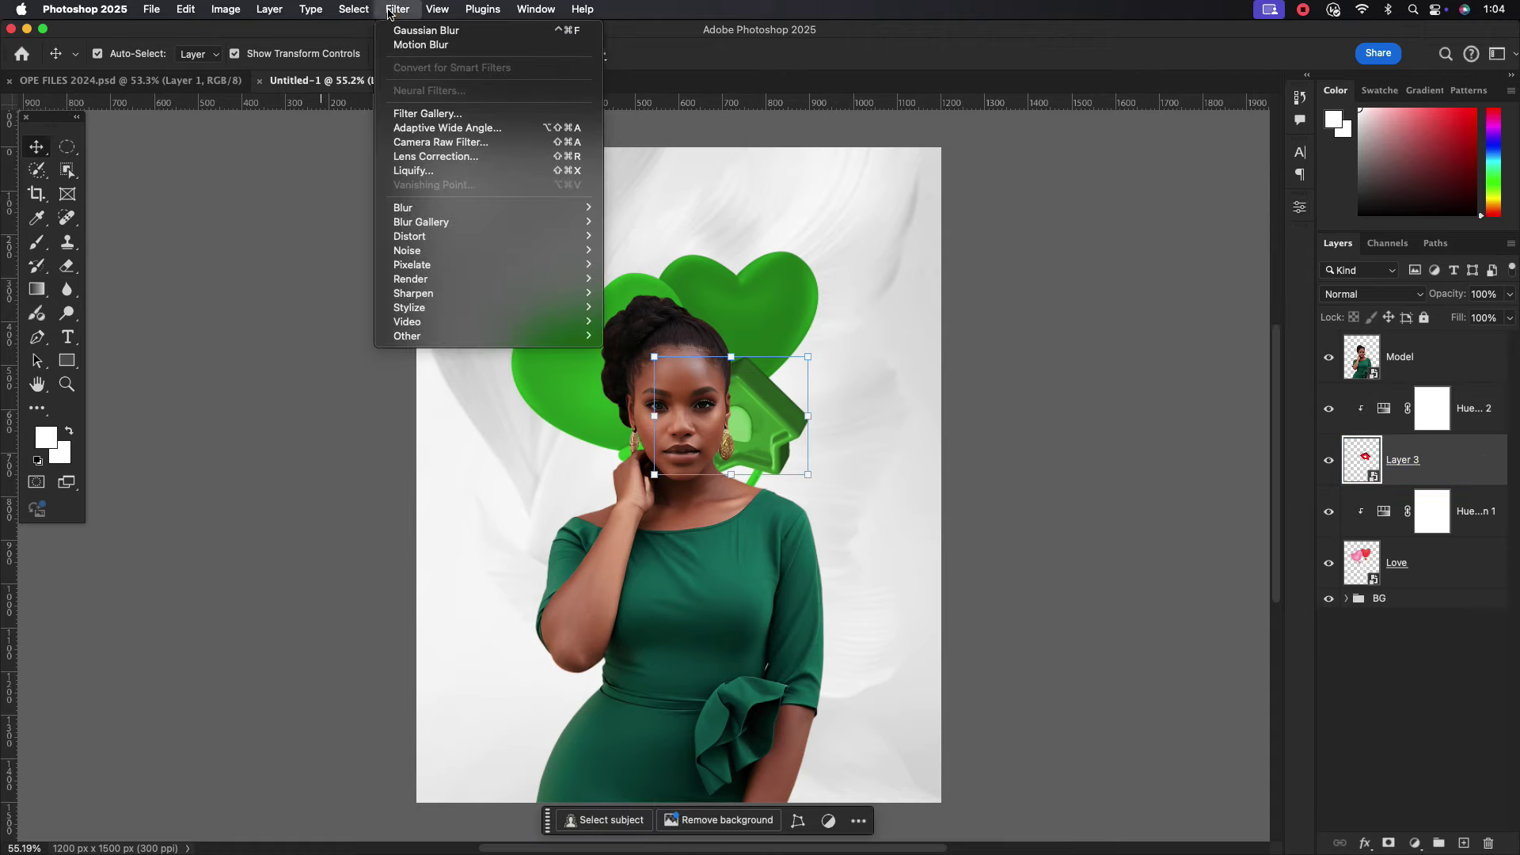
click(630, 269)
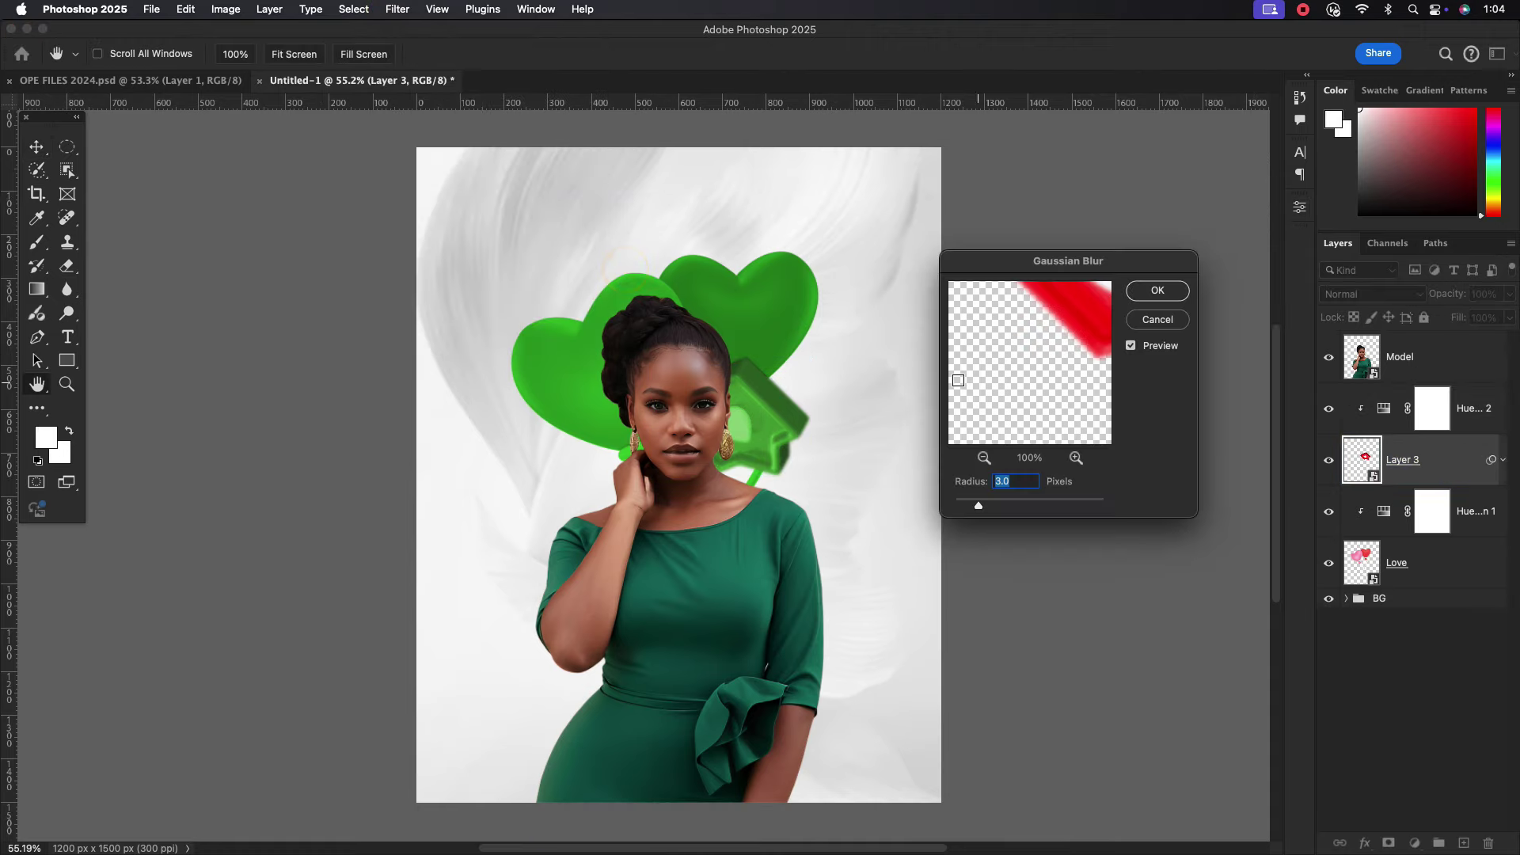
double_click(1016, 480)
key(Return)
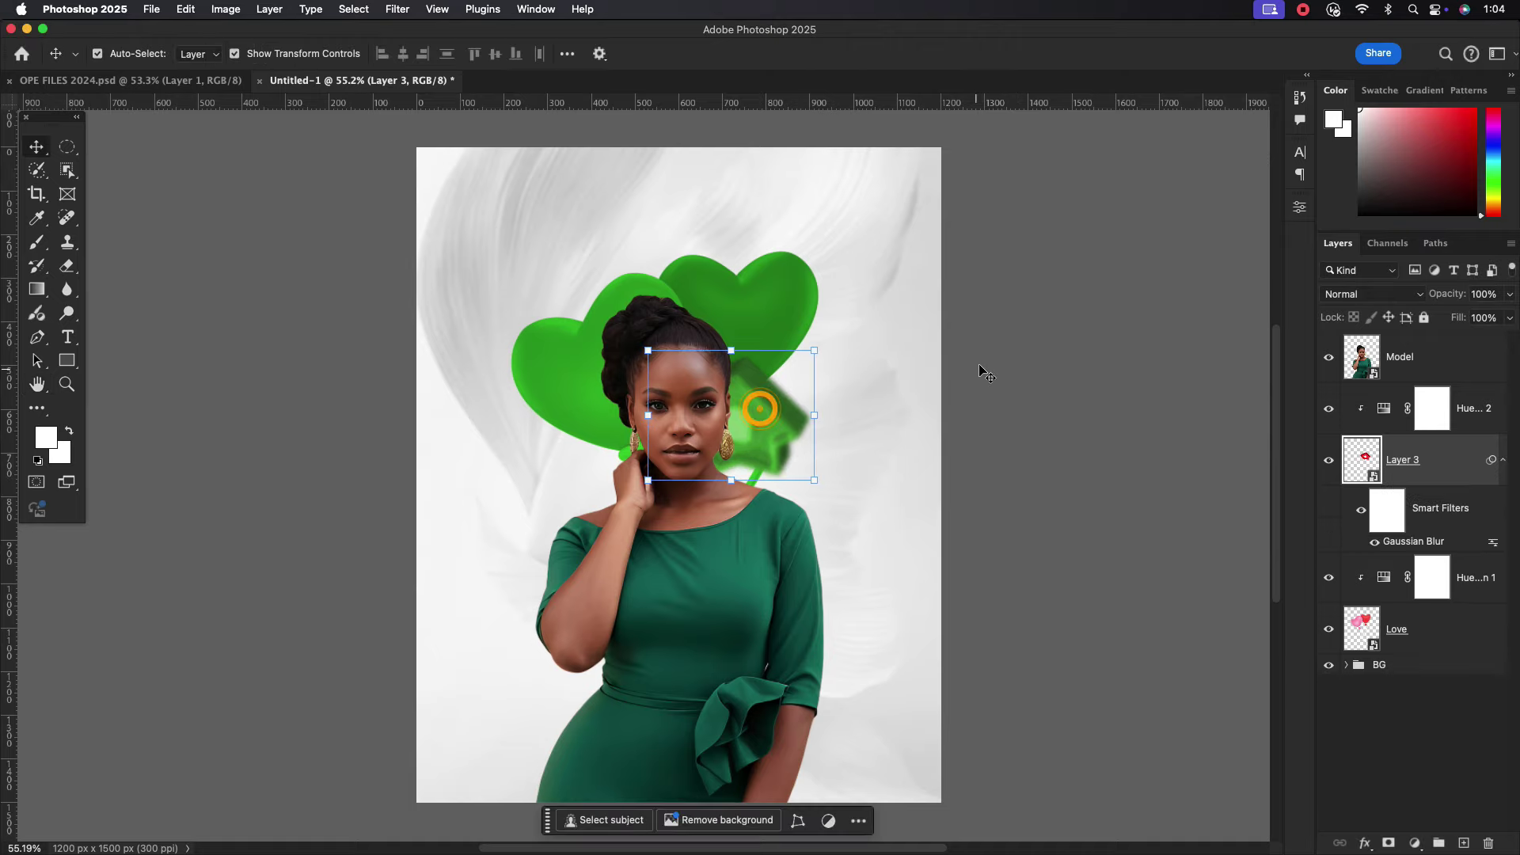
click(1029, 364)
Group the layers from Model down to Love into Group 1.
scroll(775, 428, up, 2)
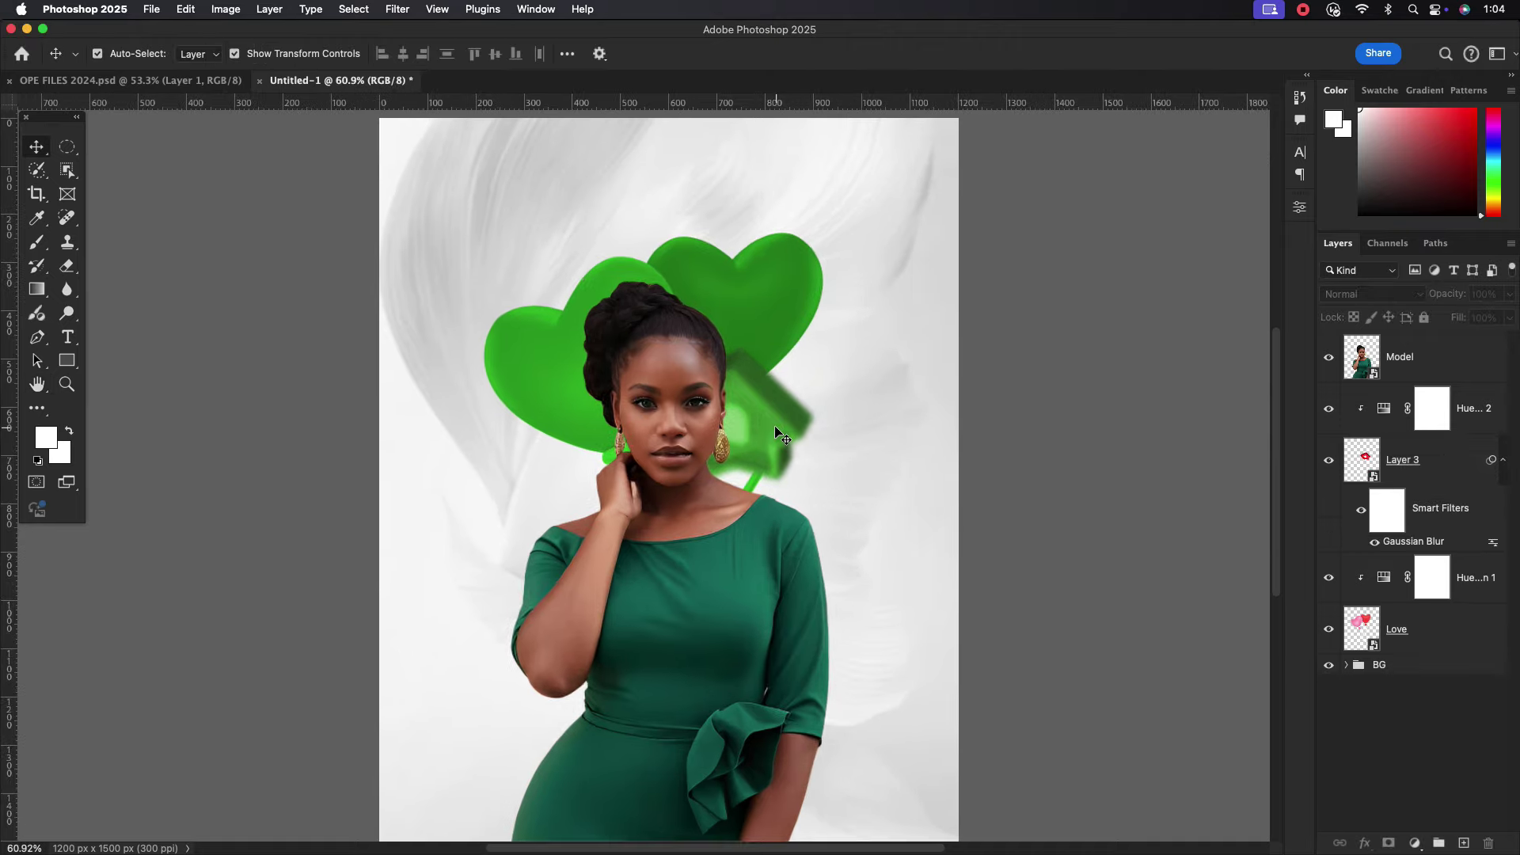
scroll(776, 433, up, 1)
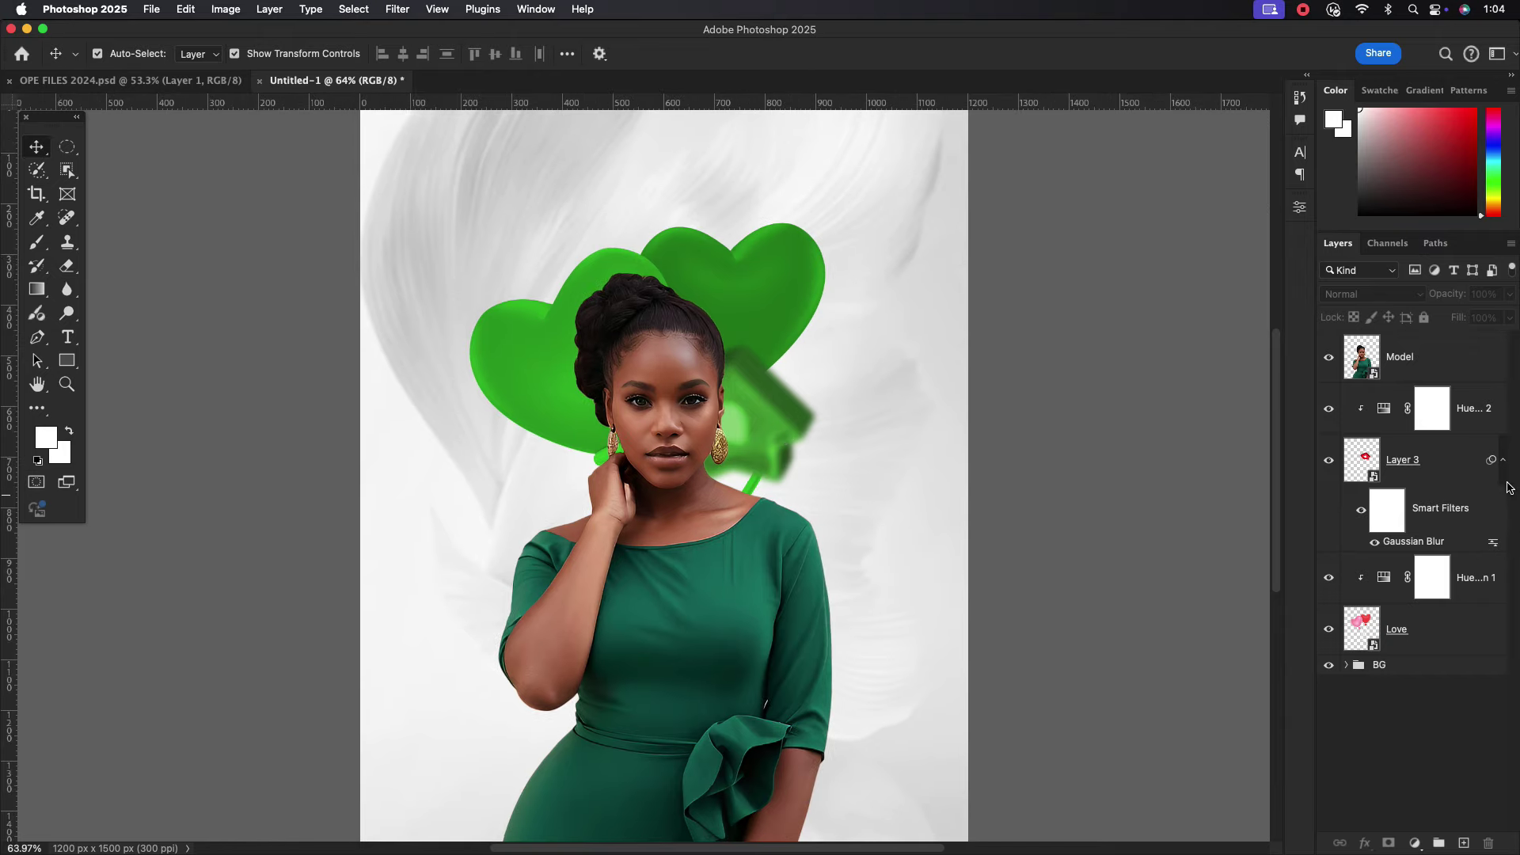
click(1438, 510)
click(1380, 519)
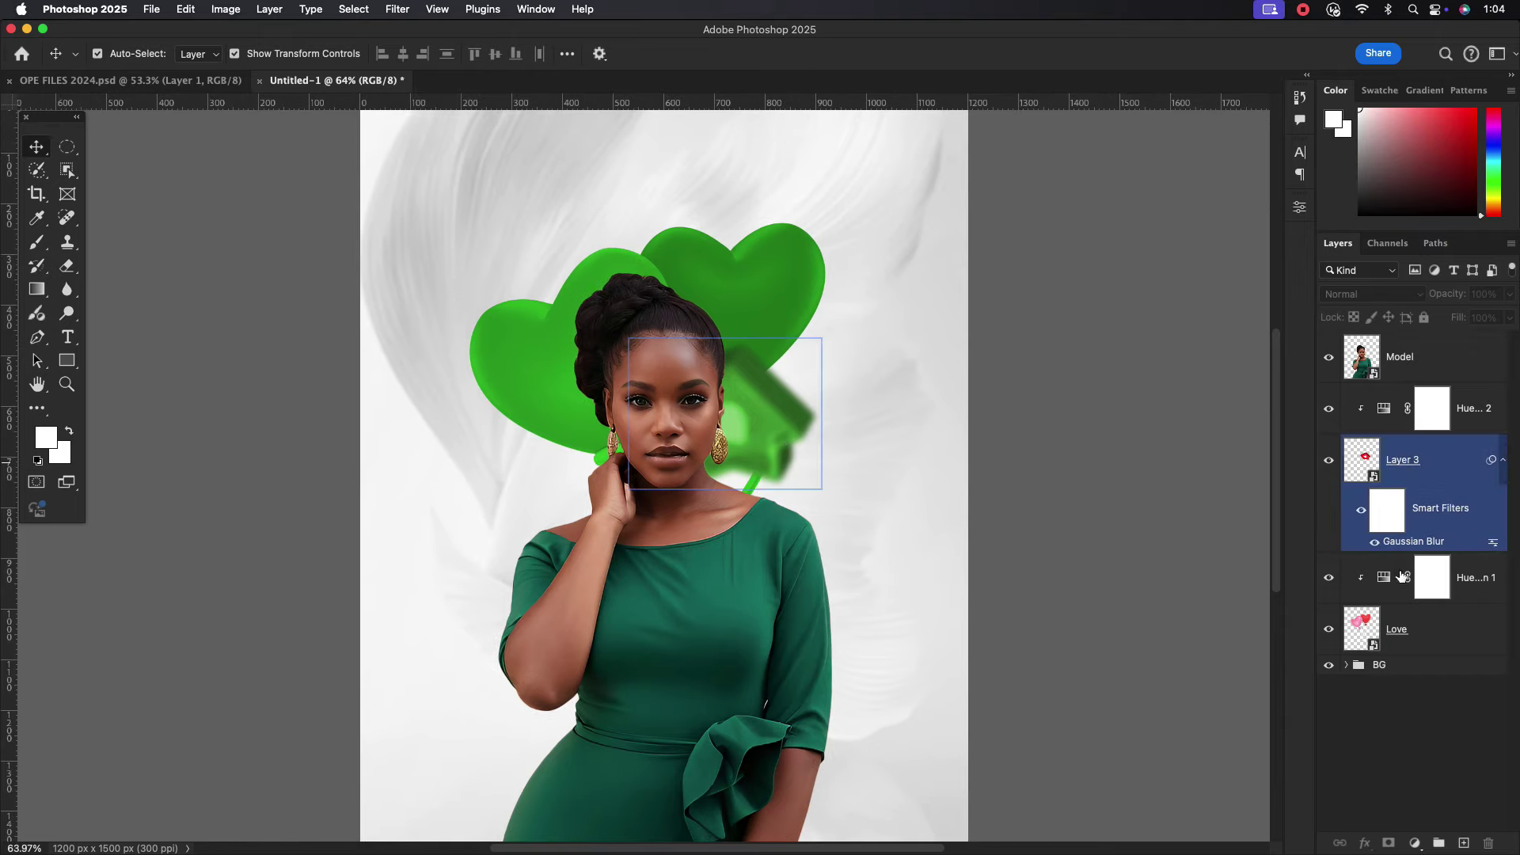
click(1446, 632)
shift+click(1449, 355)
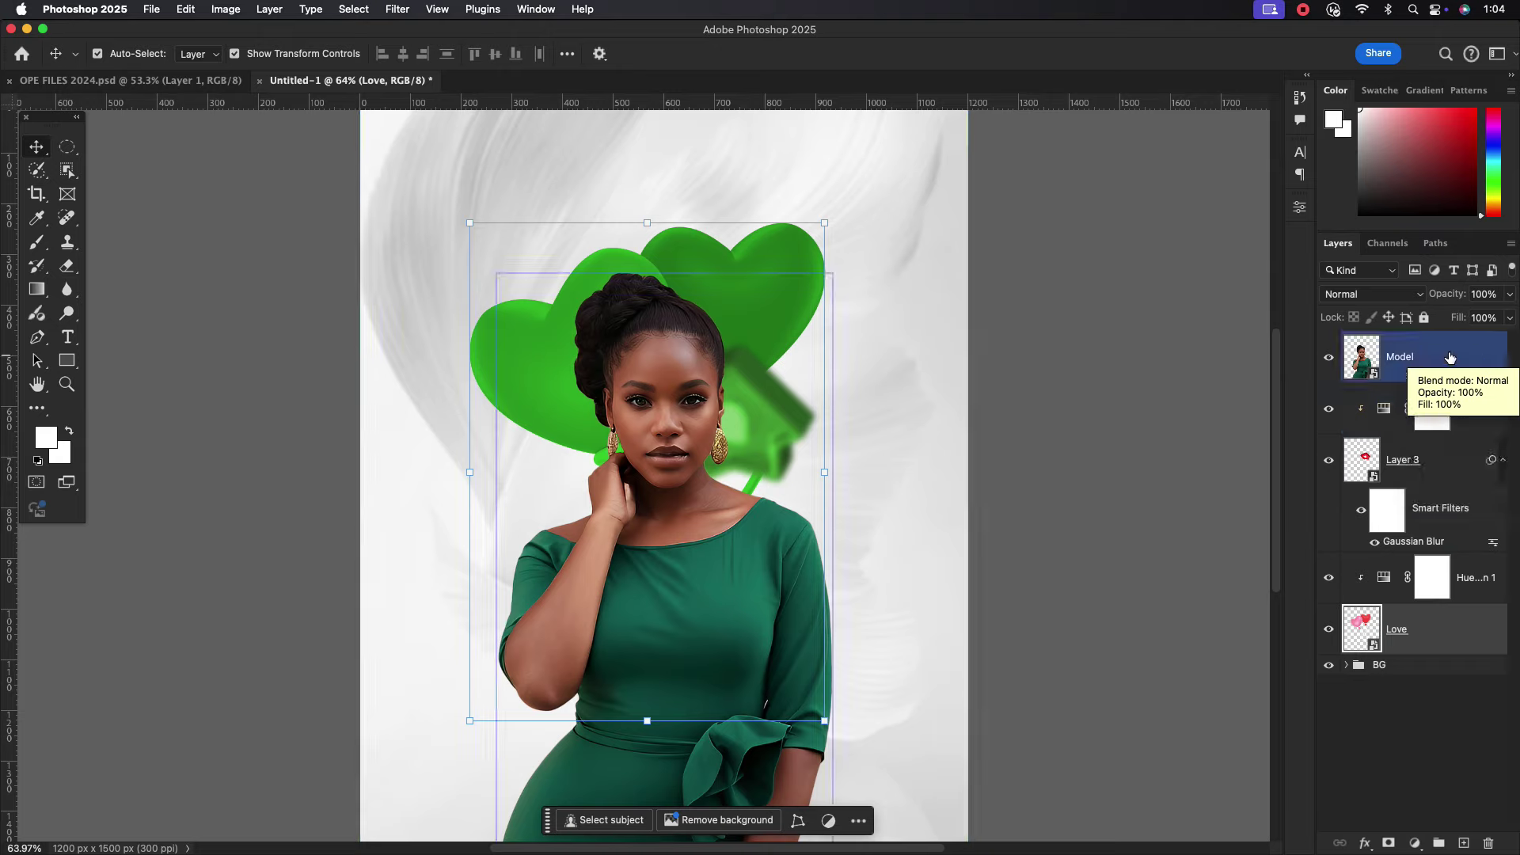
click(1439, 839)
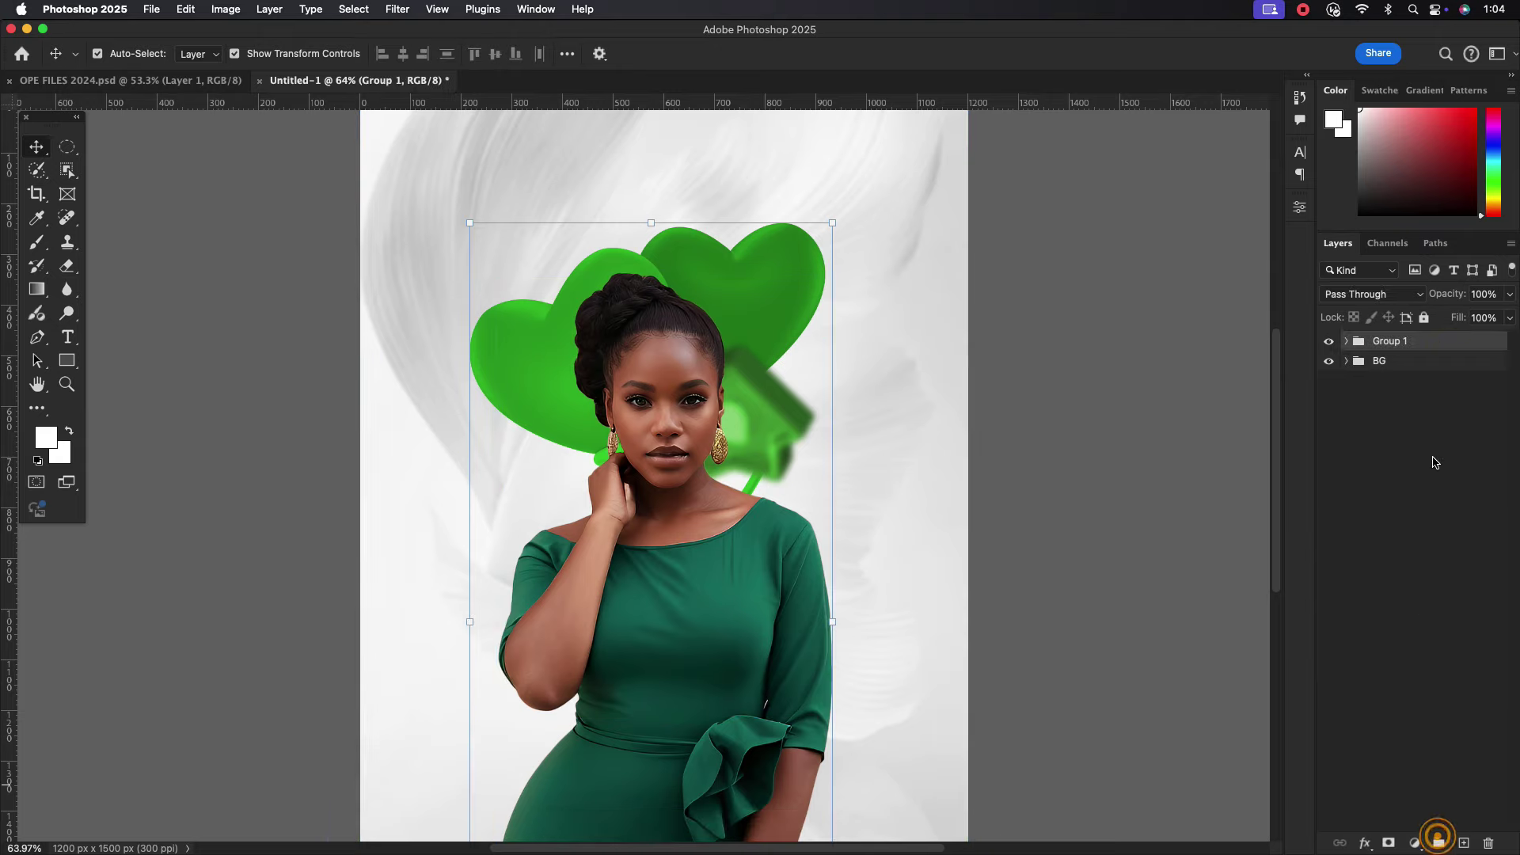
Rename Group 1 to DESIGN.
double_click(1384, 340)
text(Design)
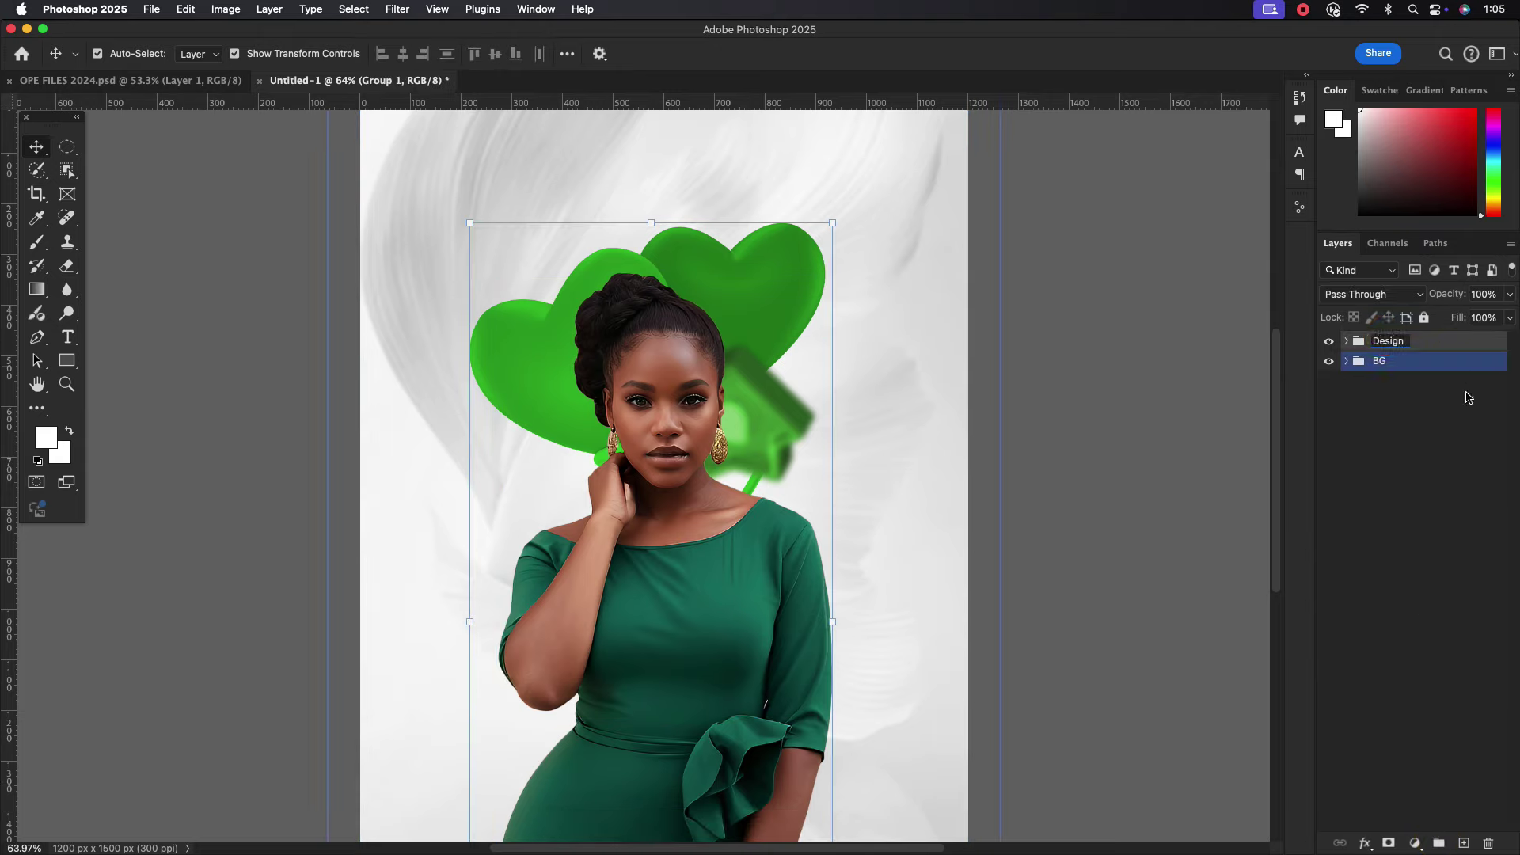
click(1455, 409)
text(DESIGN)
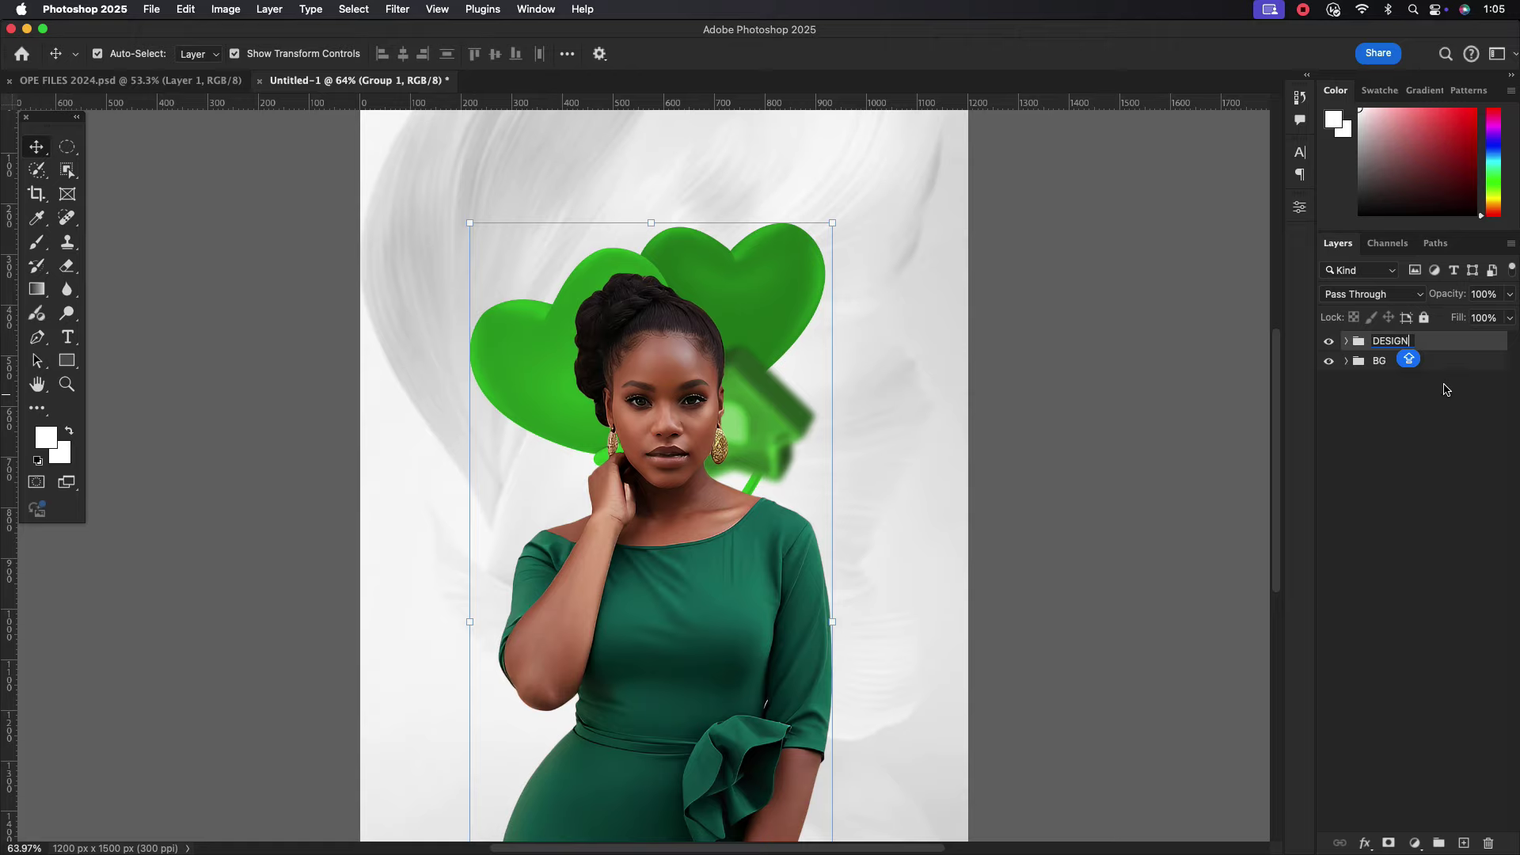
key(Return)
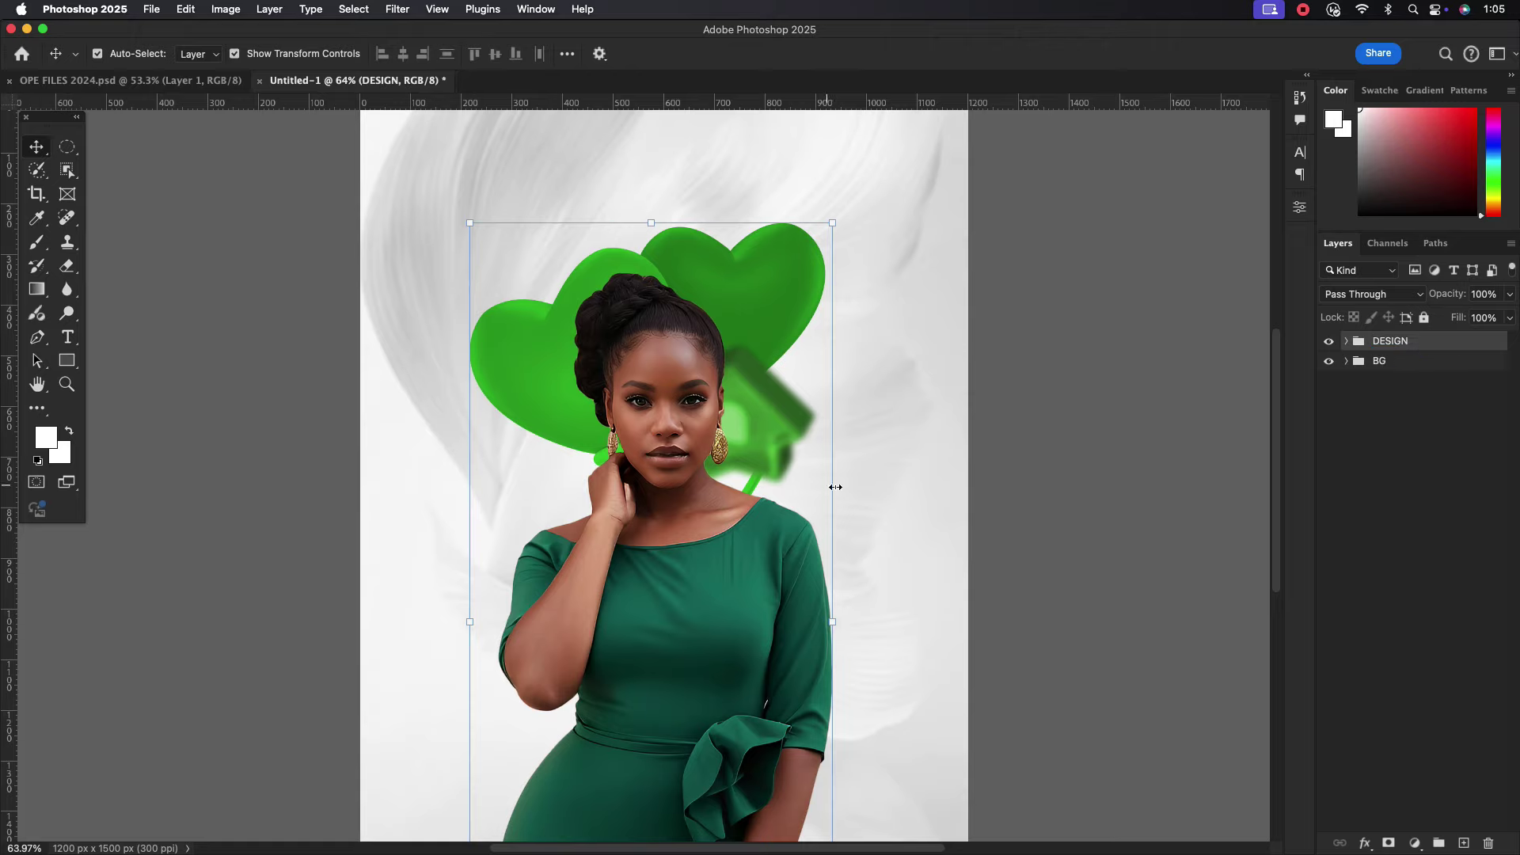
key(ctrl+t)
drag(711, 470, 714, 464)
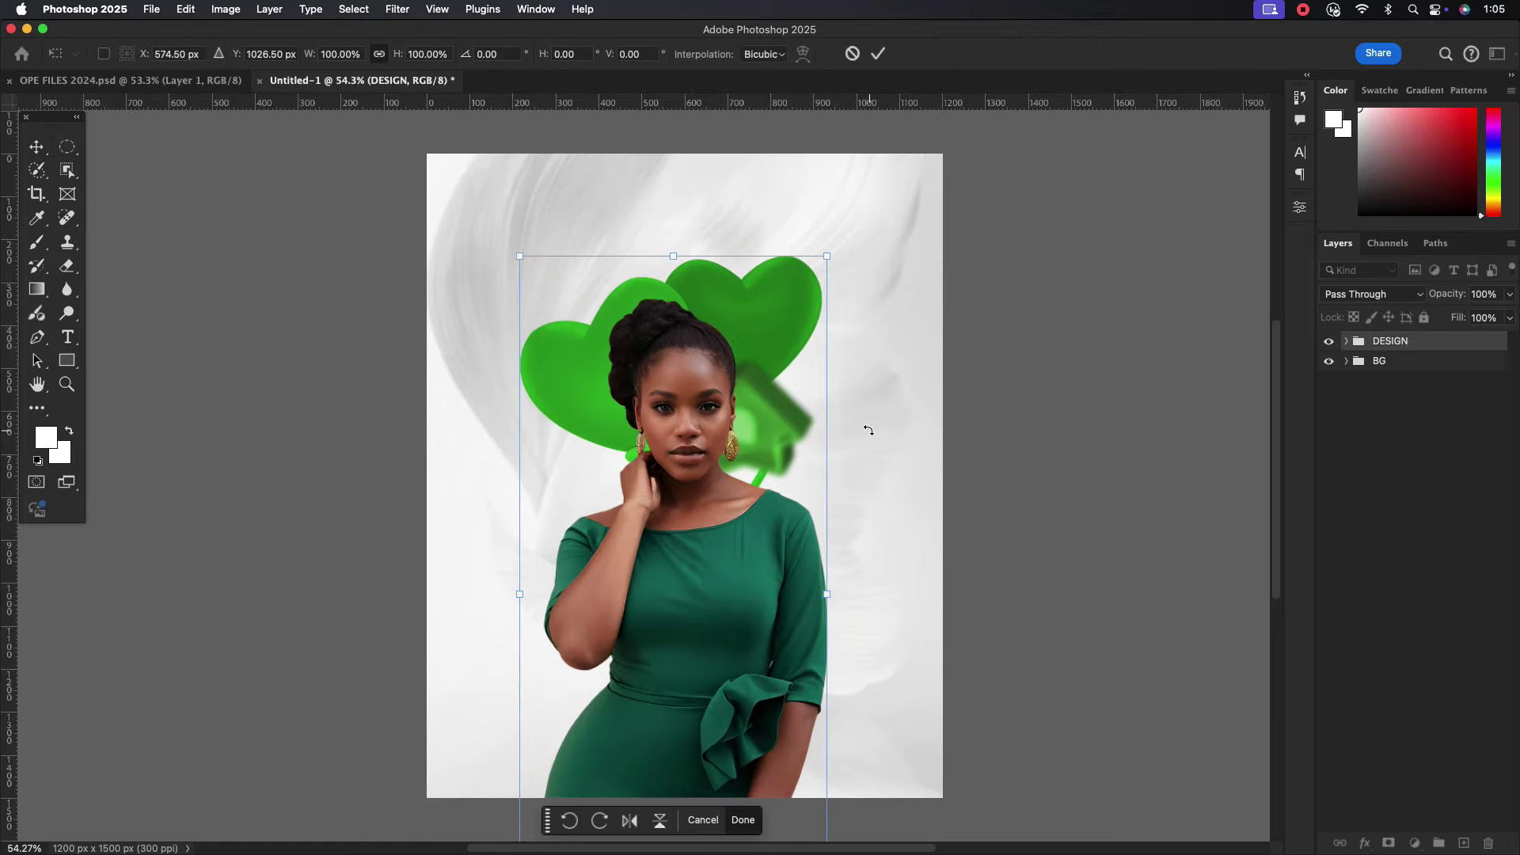
click(879, 52)
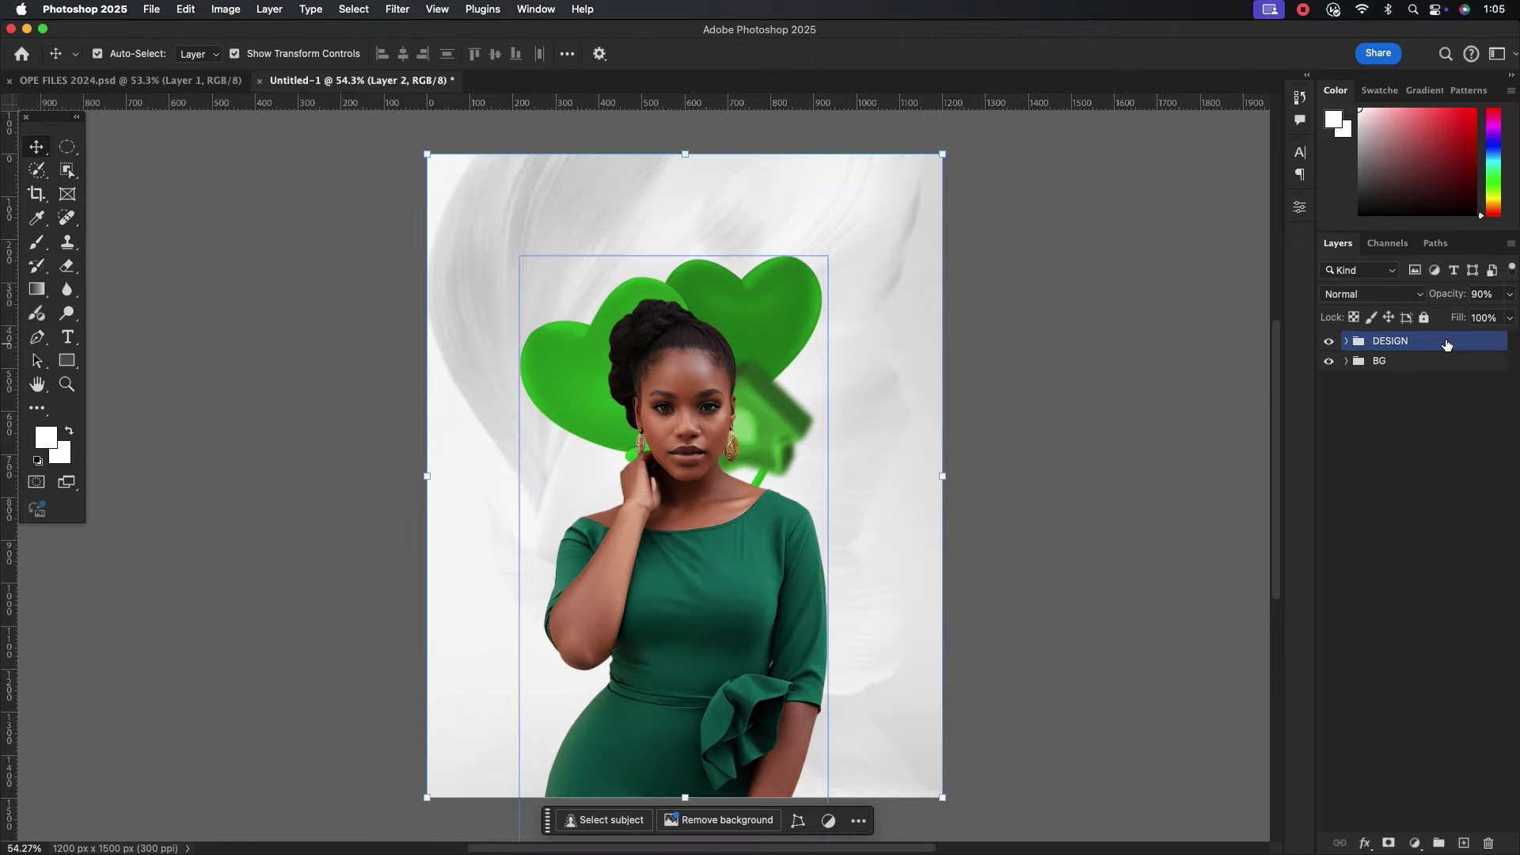
Fully lock both the DESIGN and BG groups.
click(1429, 363)
shift+click(1394, 341)
click(1424, 317)
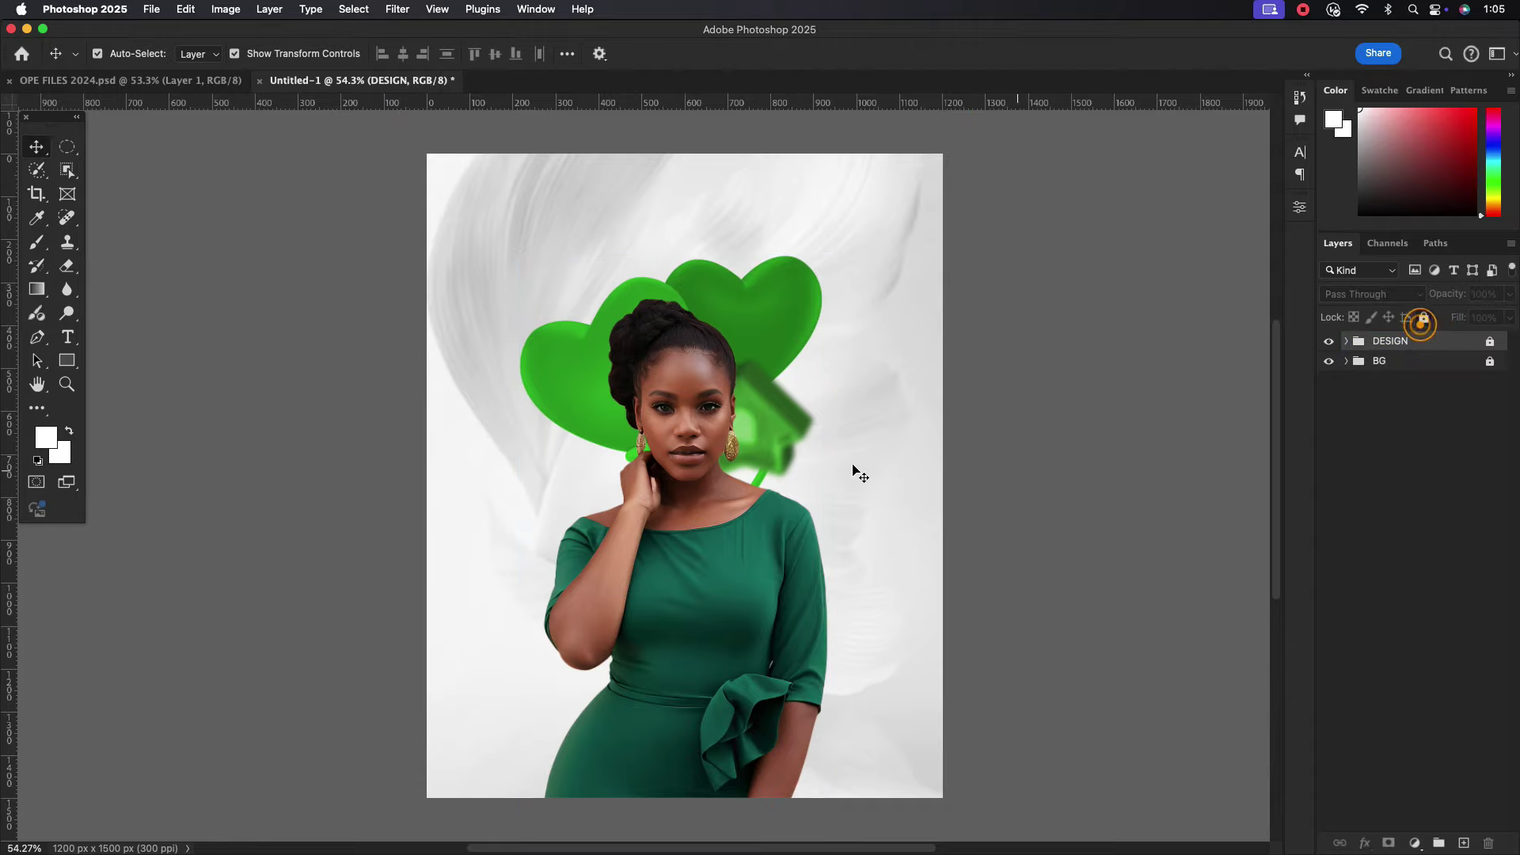
scroll(715, 436, up, 2)
Draw a white rounded box right of the hearts and scale it to about 88%.
right_click(66, 360)
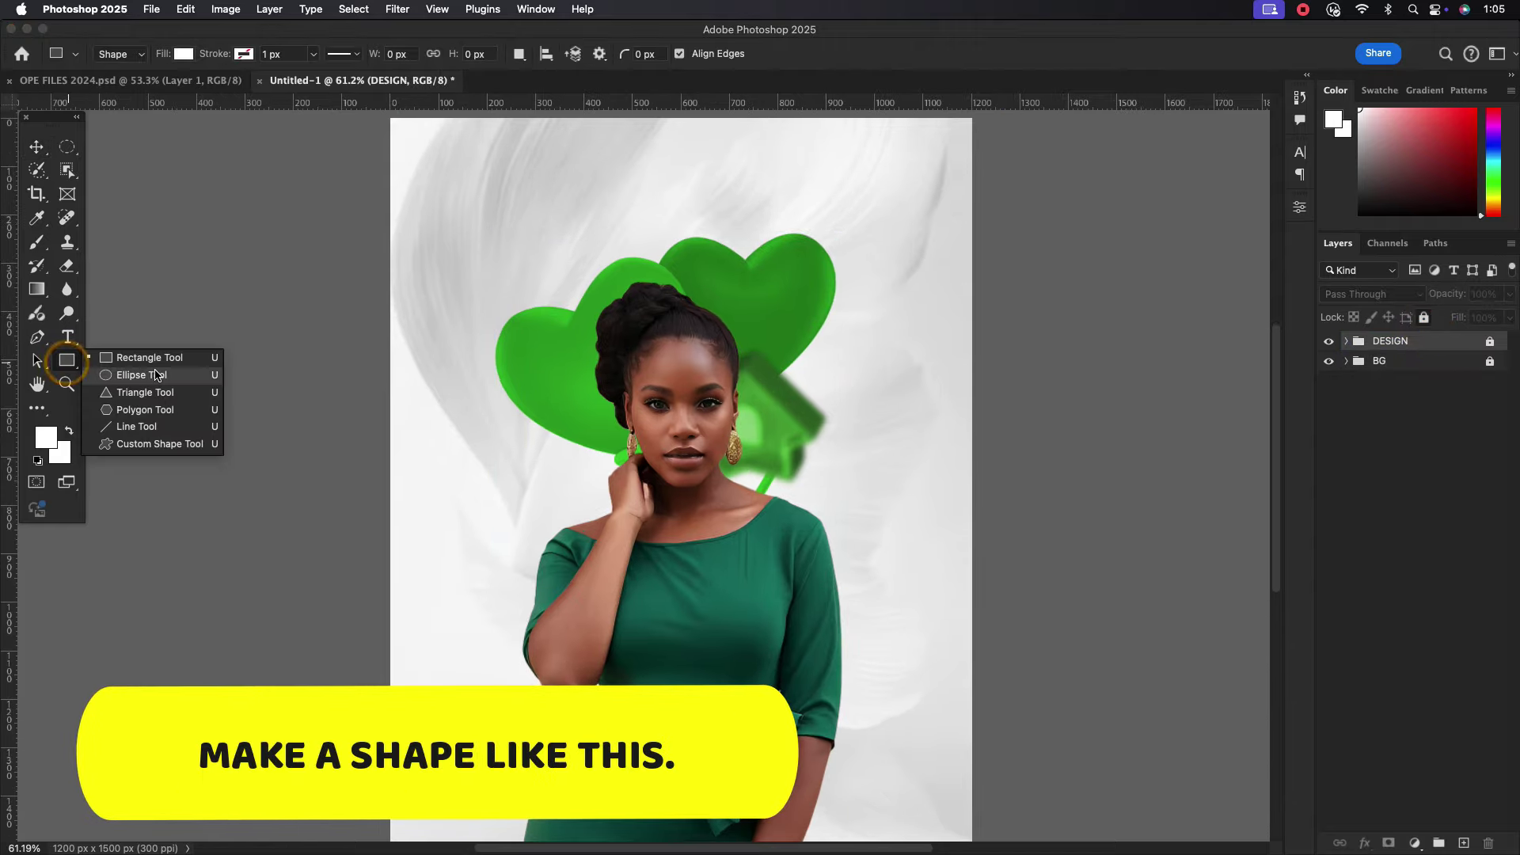
click(136, 356)
drag(821, 370, 926, 468)
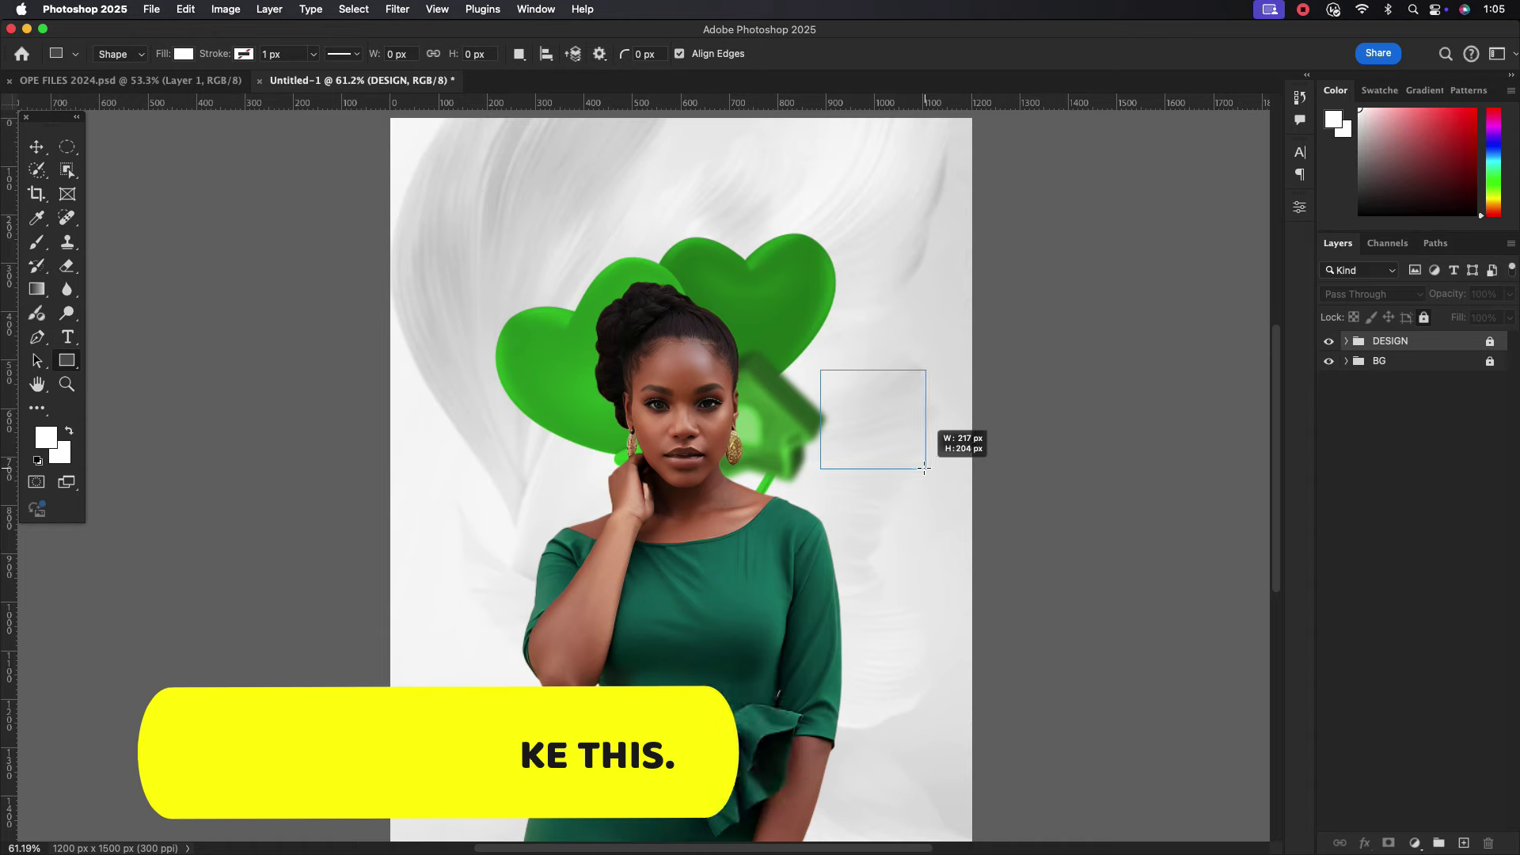
click(38, 148)
mouse_move(858, 414)
mouse_down()
mouse_move(881, 410)
mouse_move(863, 424)
mouse_move(861, 352)
mouse_move(888, 358)
mouse_move(923, 316)
mouse_up()
scroll(903, 342, up, 1)
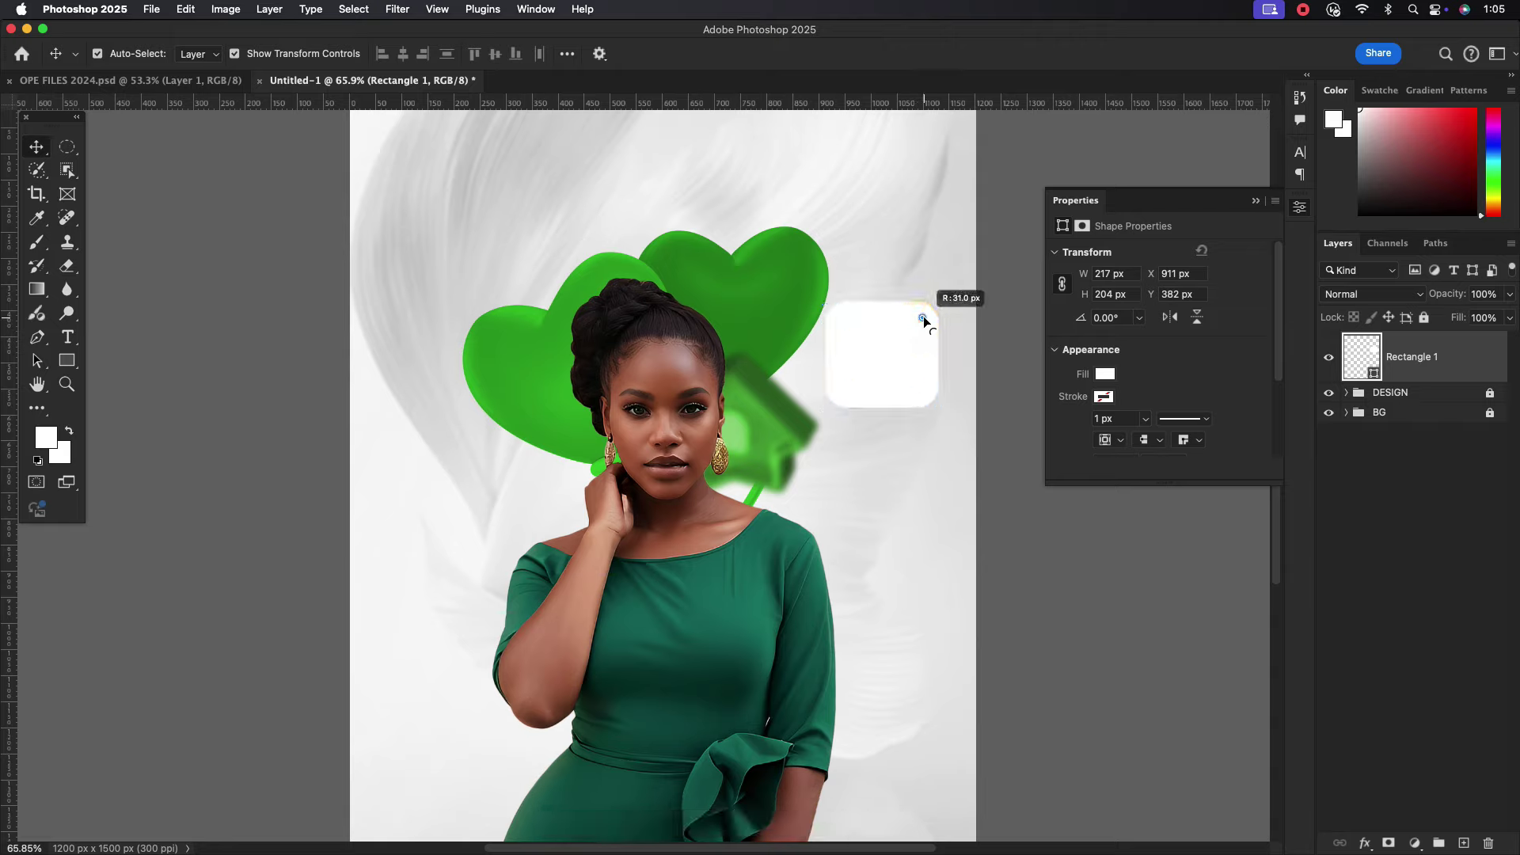
click(876, 499)
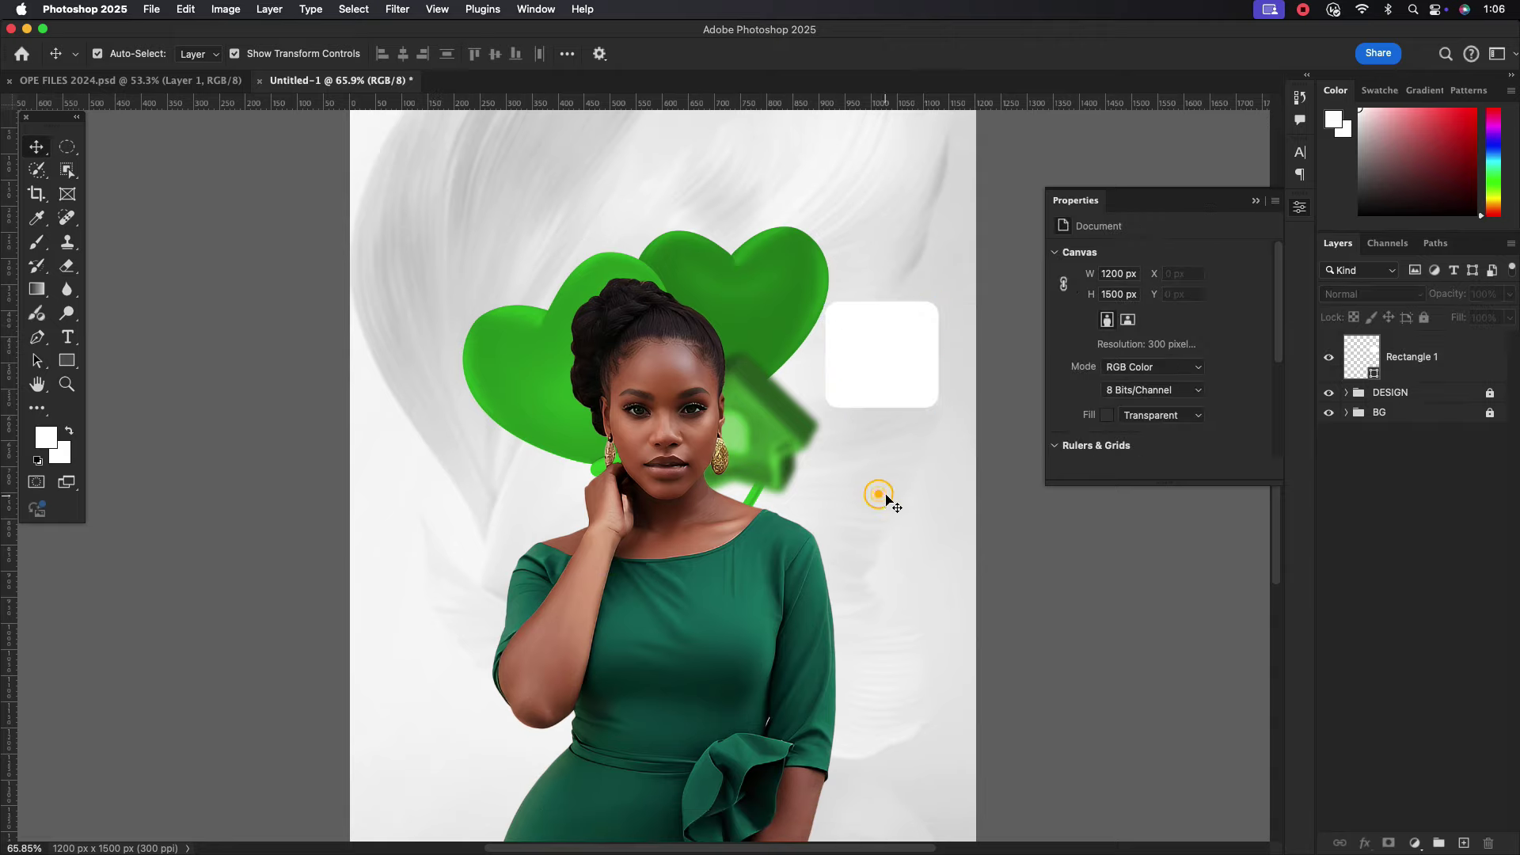
drag(868, 354, 872, 361)
drag(940, 412, 928, 399)
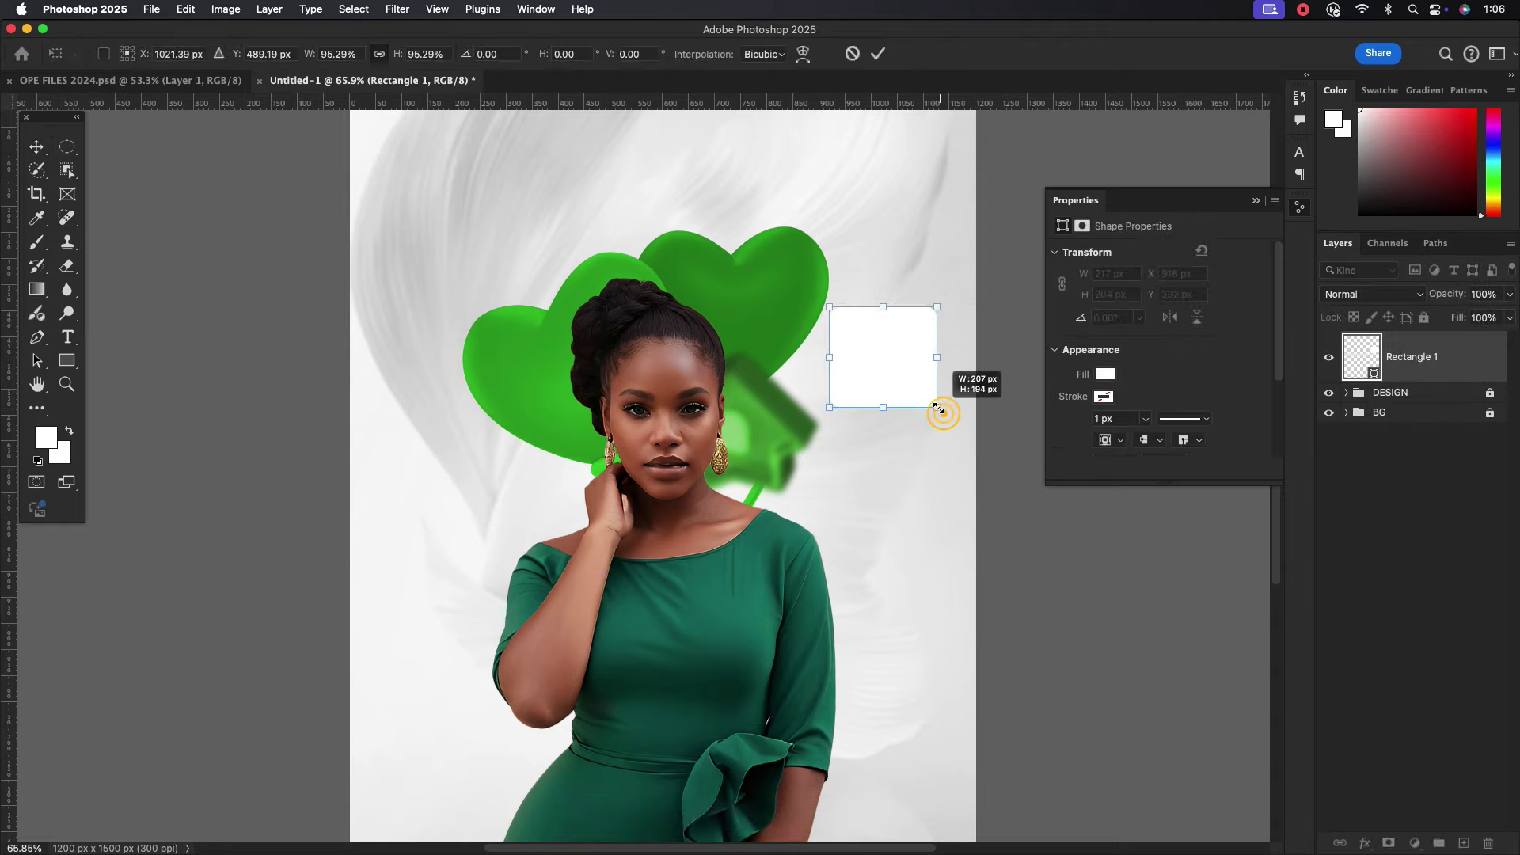
drag(872, 346, 880, 351)
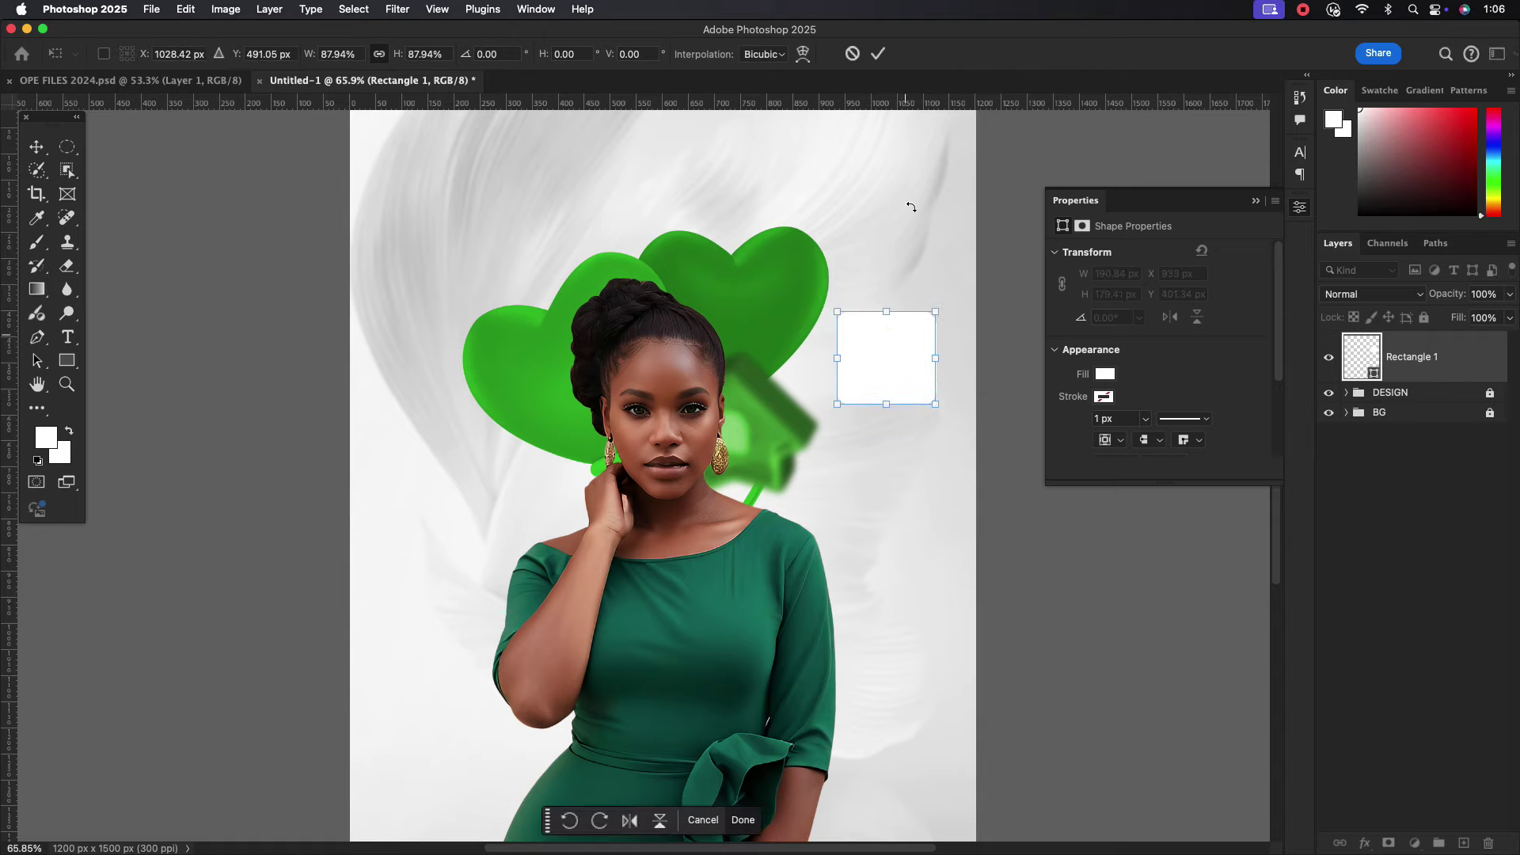
click(878, 56)
Add a small tilted triangle tail under the box's lower edge.
right_click(67, 361)
click(146, 389)
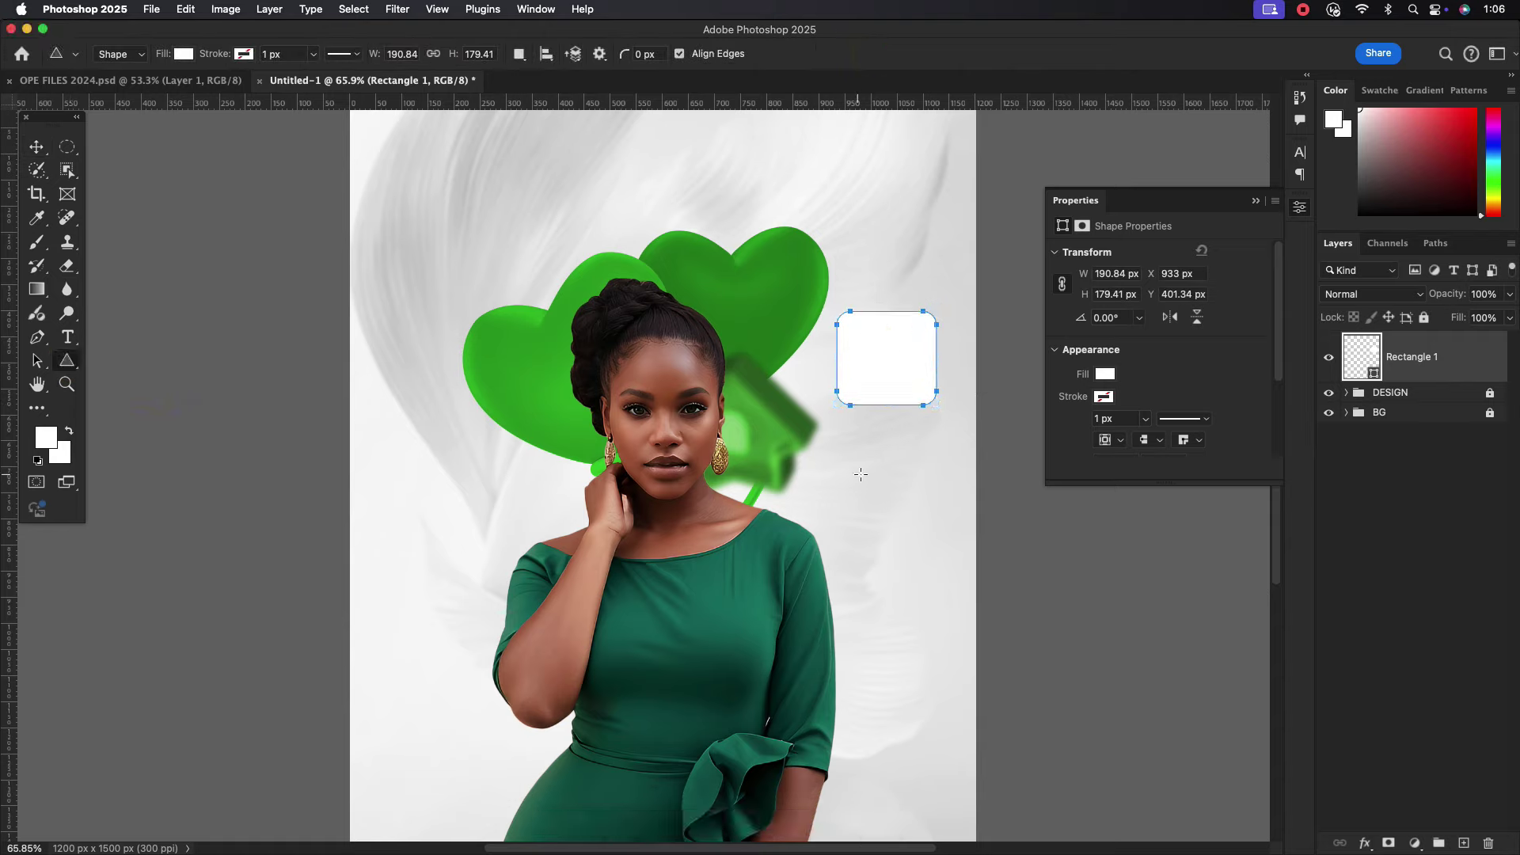
mouse_move(861, 474)
mouse_down()
mouse_move(894, 500)
mouse_move(880, 400)
mouse_up()
click(36, 147)
click(898, 475)
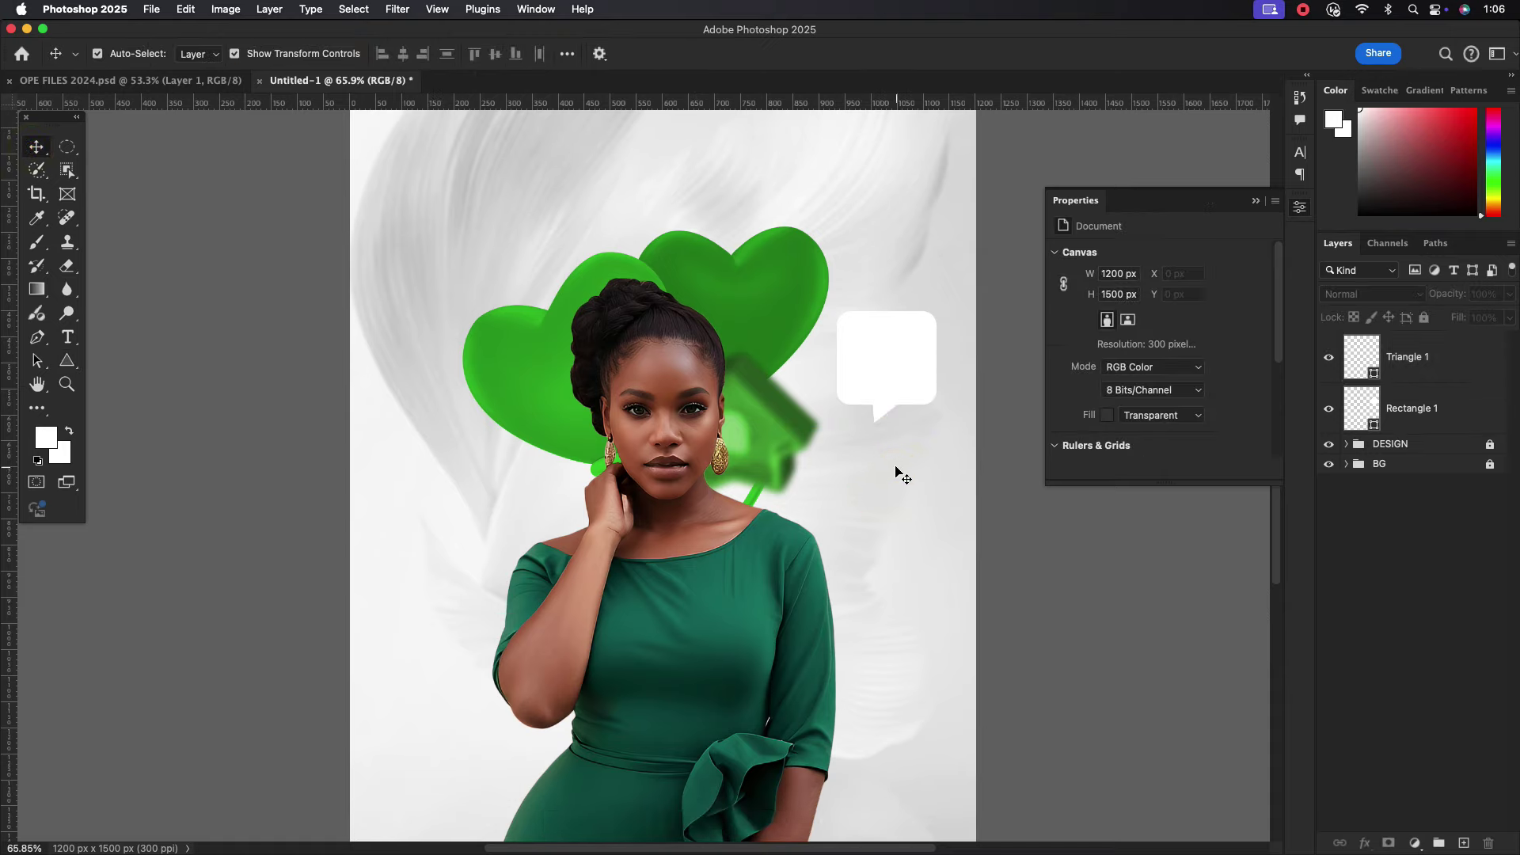
scroll(899, 443, up, 3)
click(883, 385)
click(891, 432)
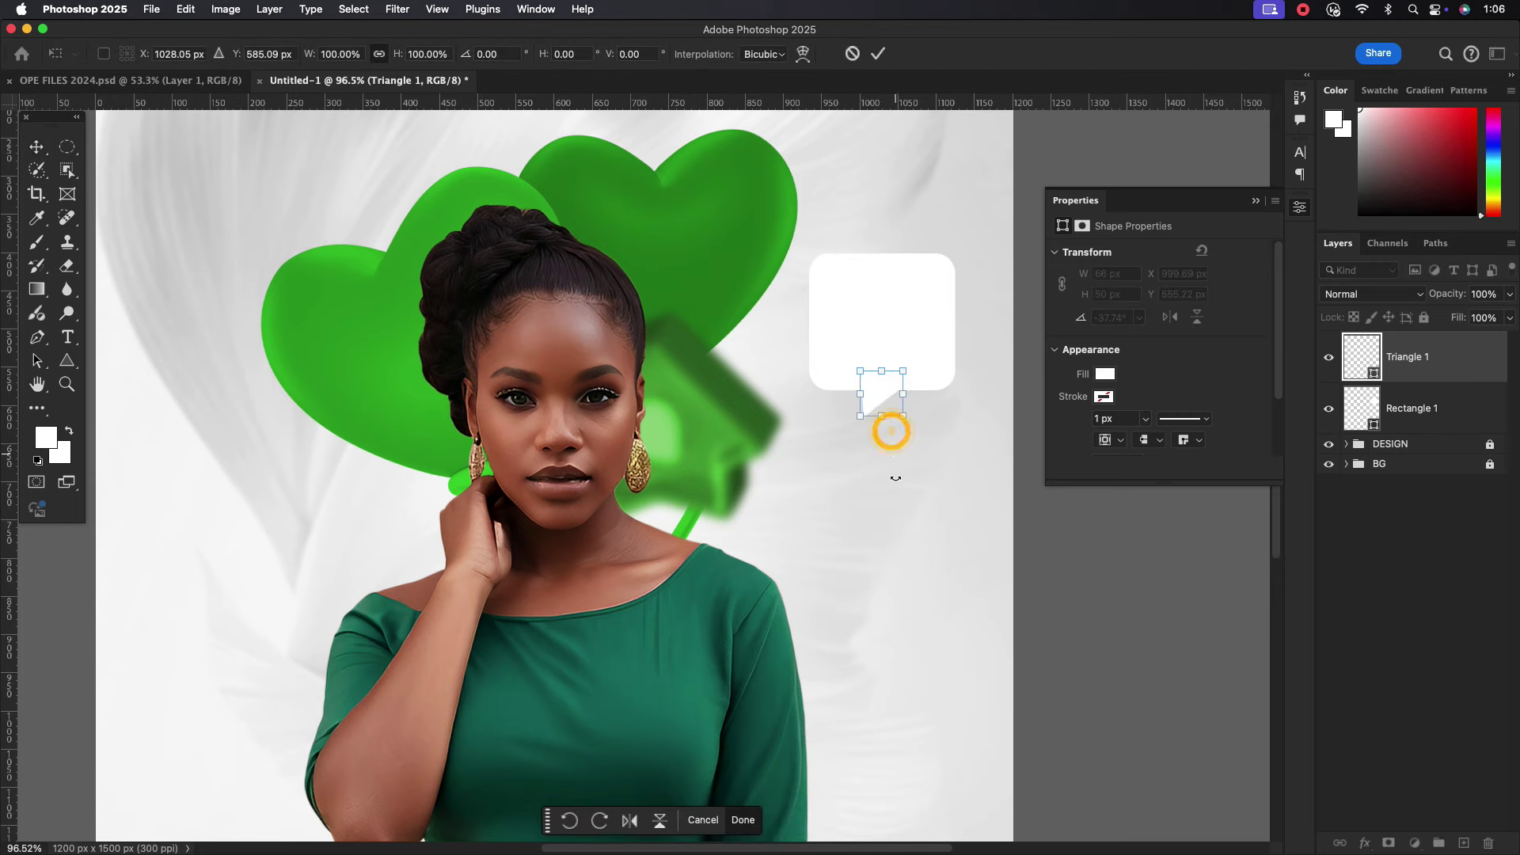
click(879, 53)
click(862, 329)
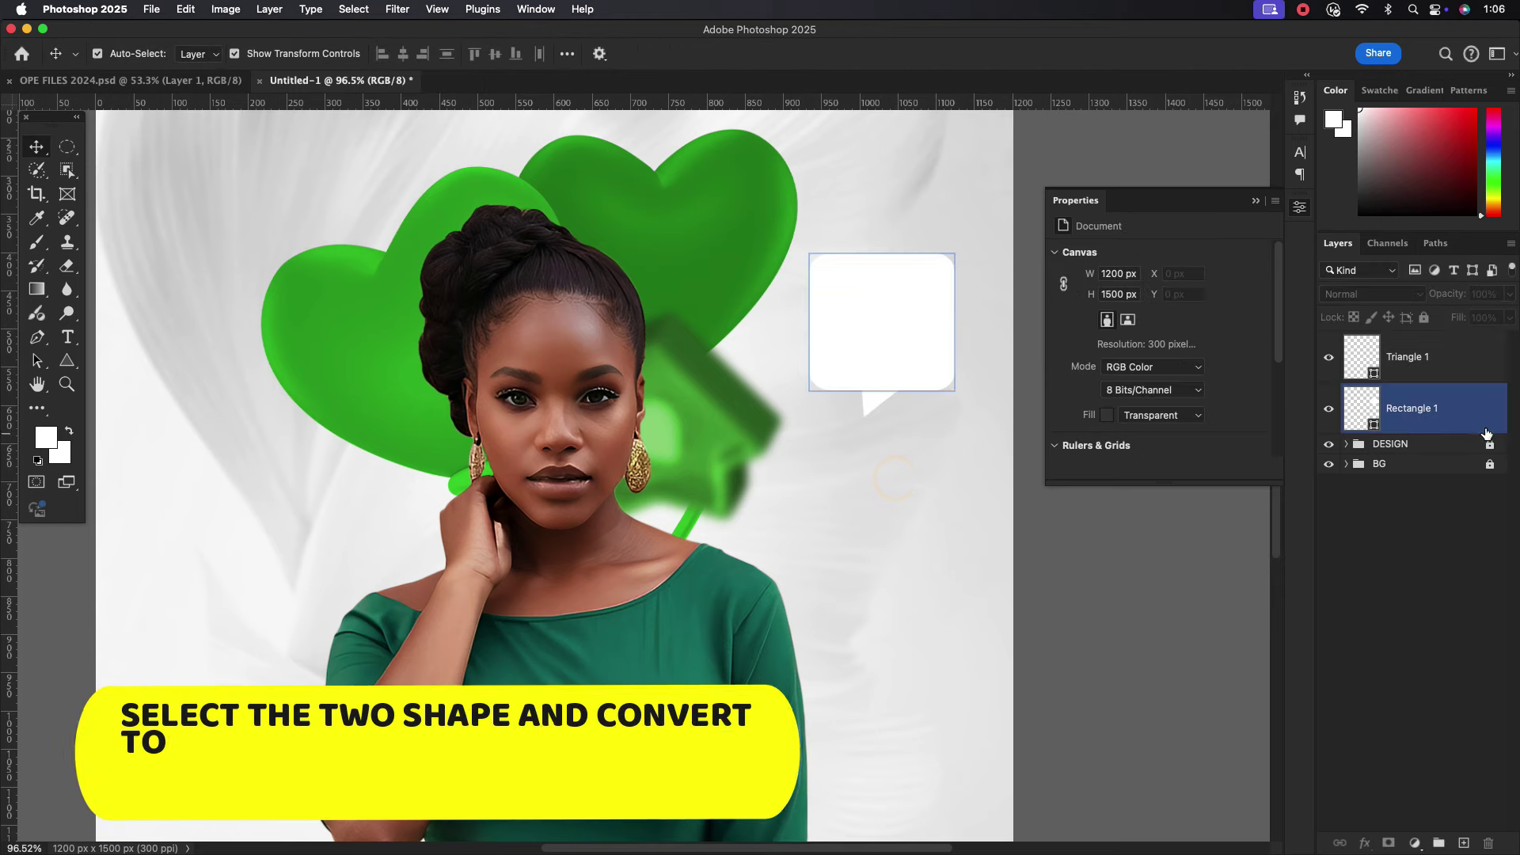
click(1452, 413)
Merge both shape layers into one smart object with 0% fill.
shift+click(1452, 356)
right_click(1452, 357)
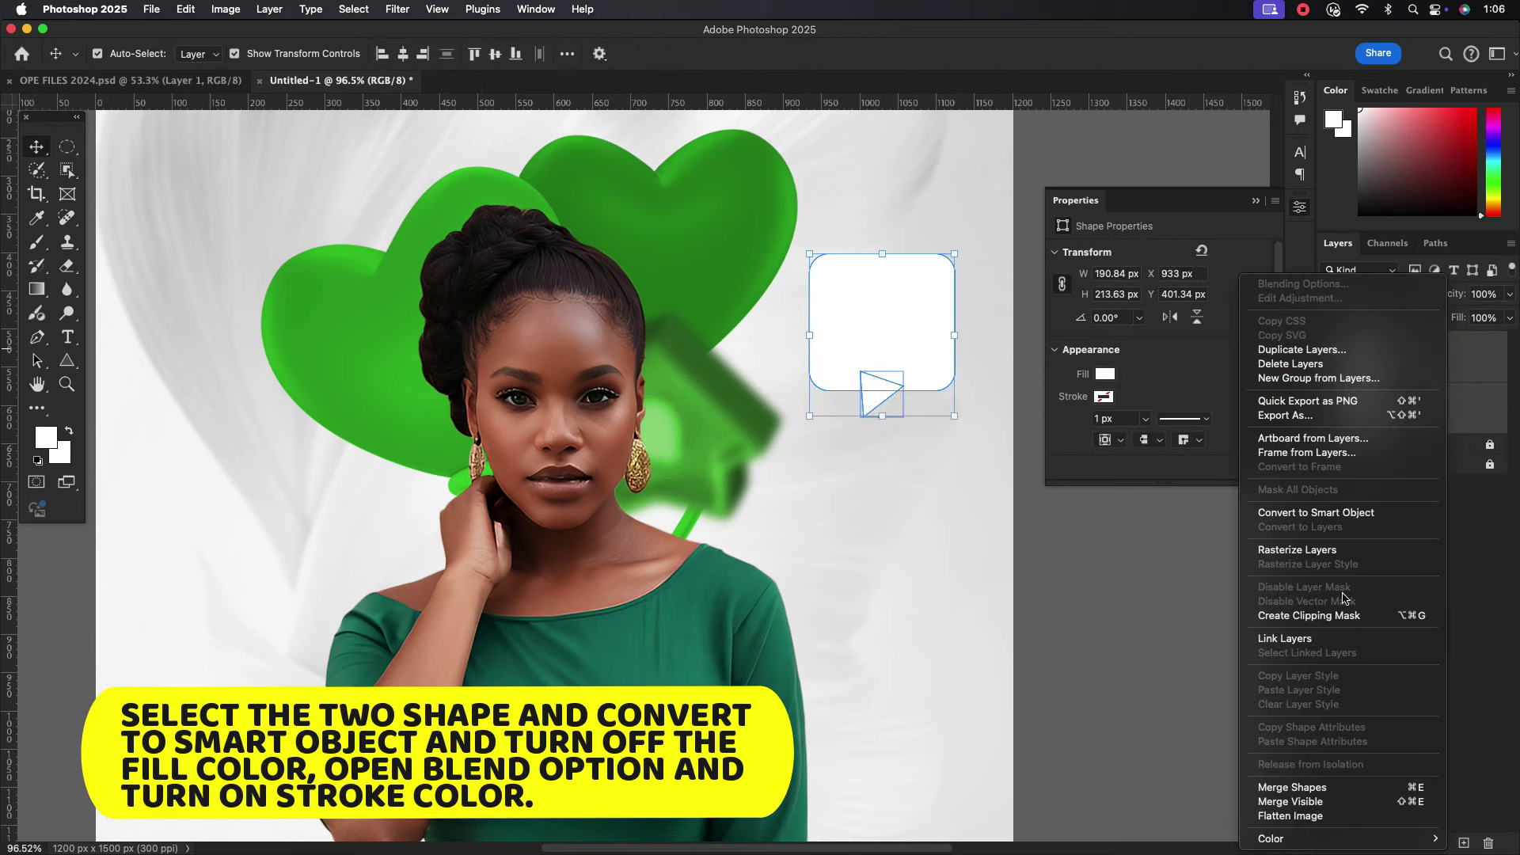
click(1337, 514)
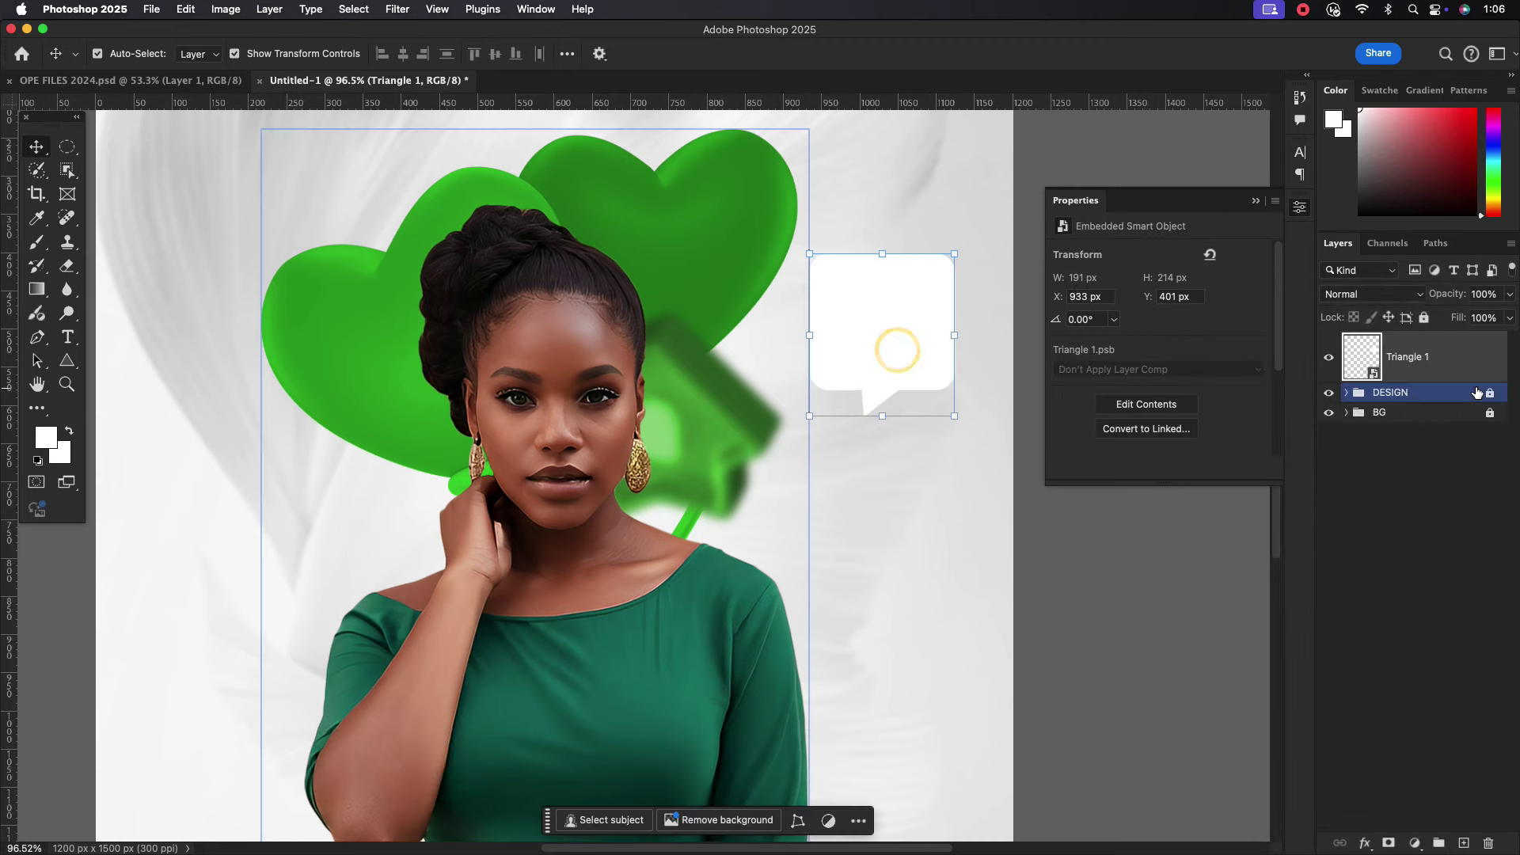
click(1515, 319)
drag(1504, 336, 1435, 335)
Give the bubble a 4 px inside stroke in dark green #0d4538.
double_click(1456, 358)
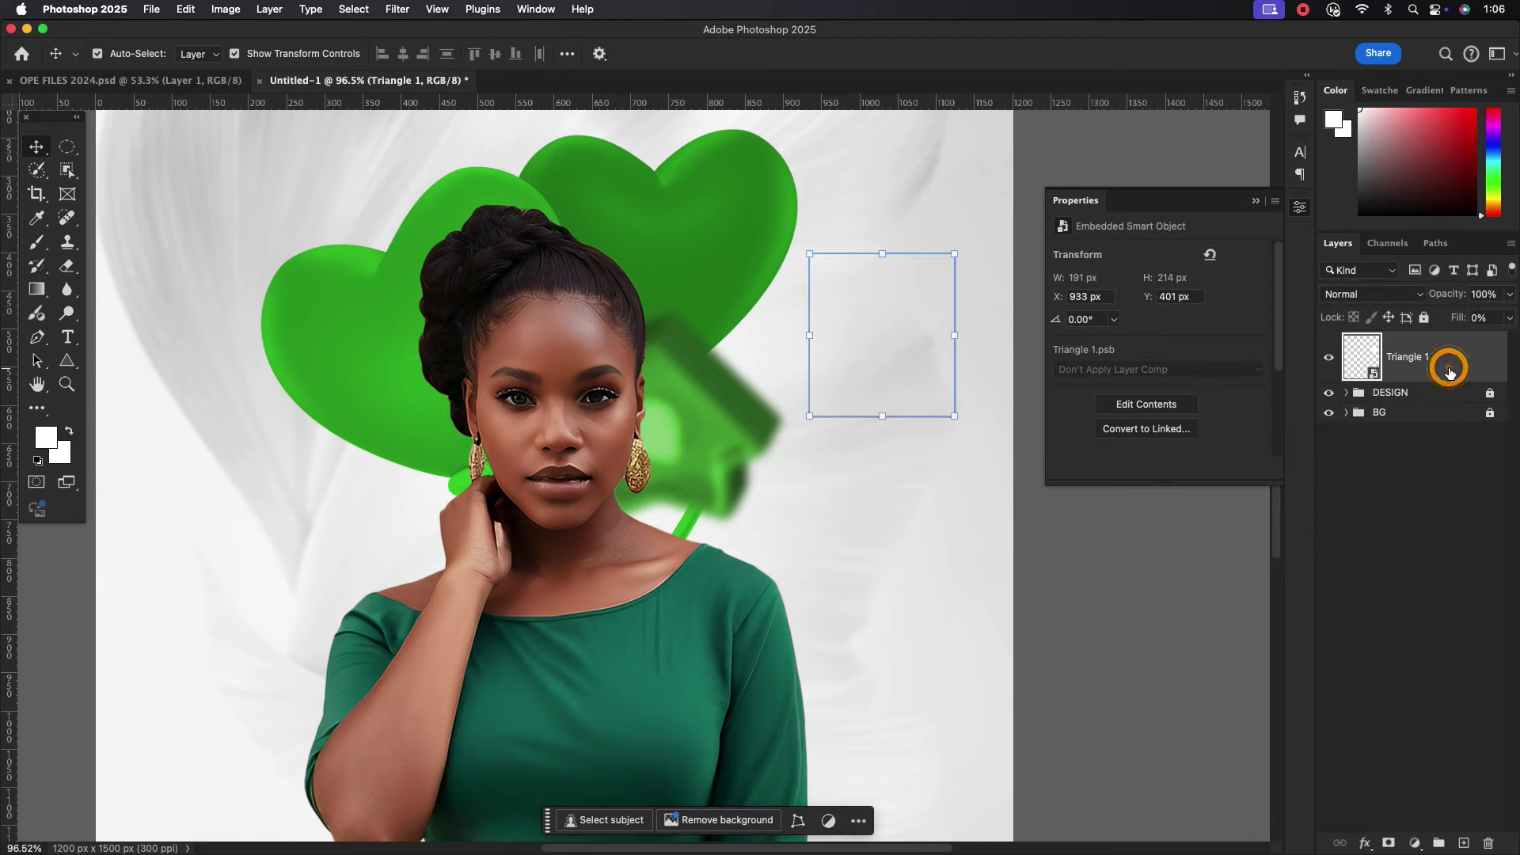
drag(1002, 349, 1166, 348)
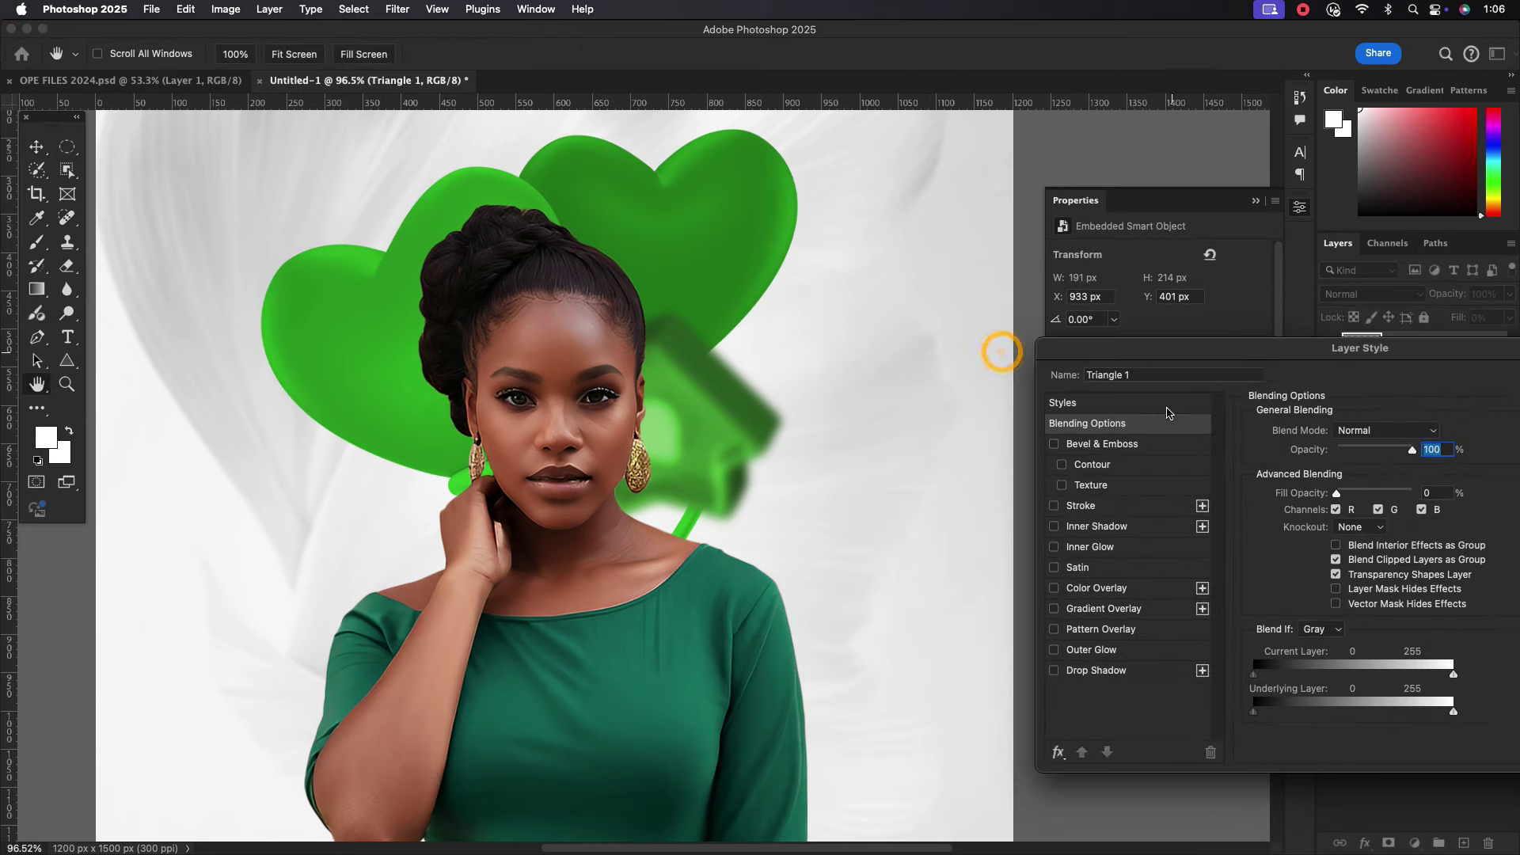
click(1071, 508)
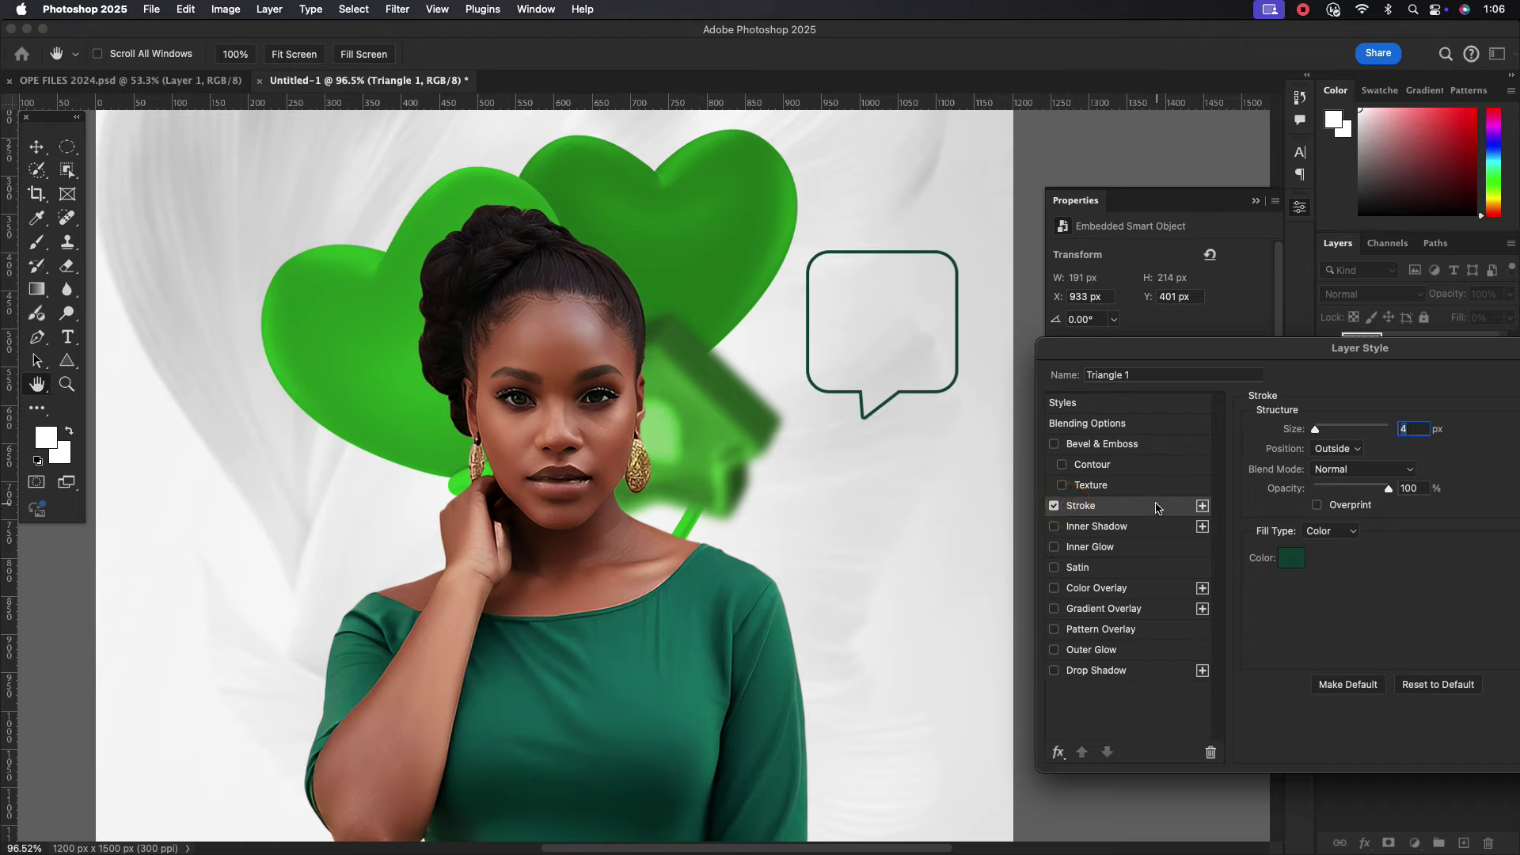
click(1346, 448)
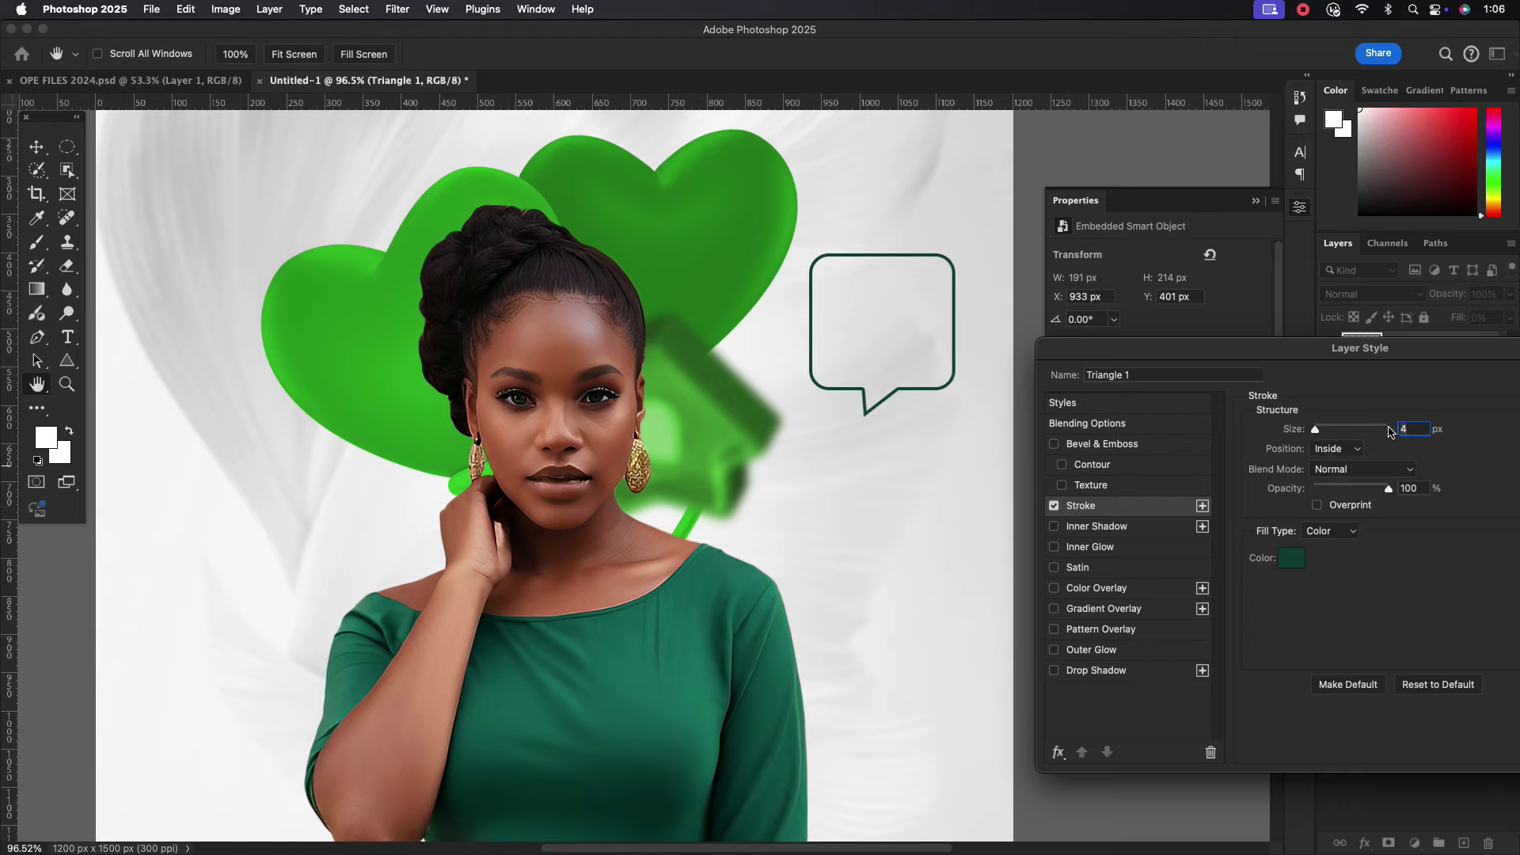
drag(1282, 352, 1193, 359)
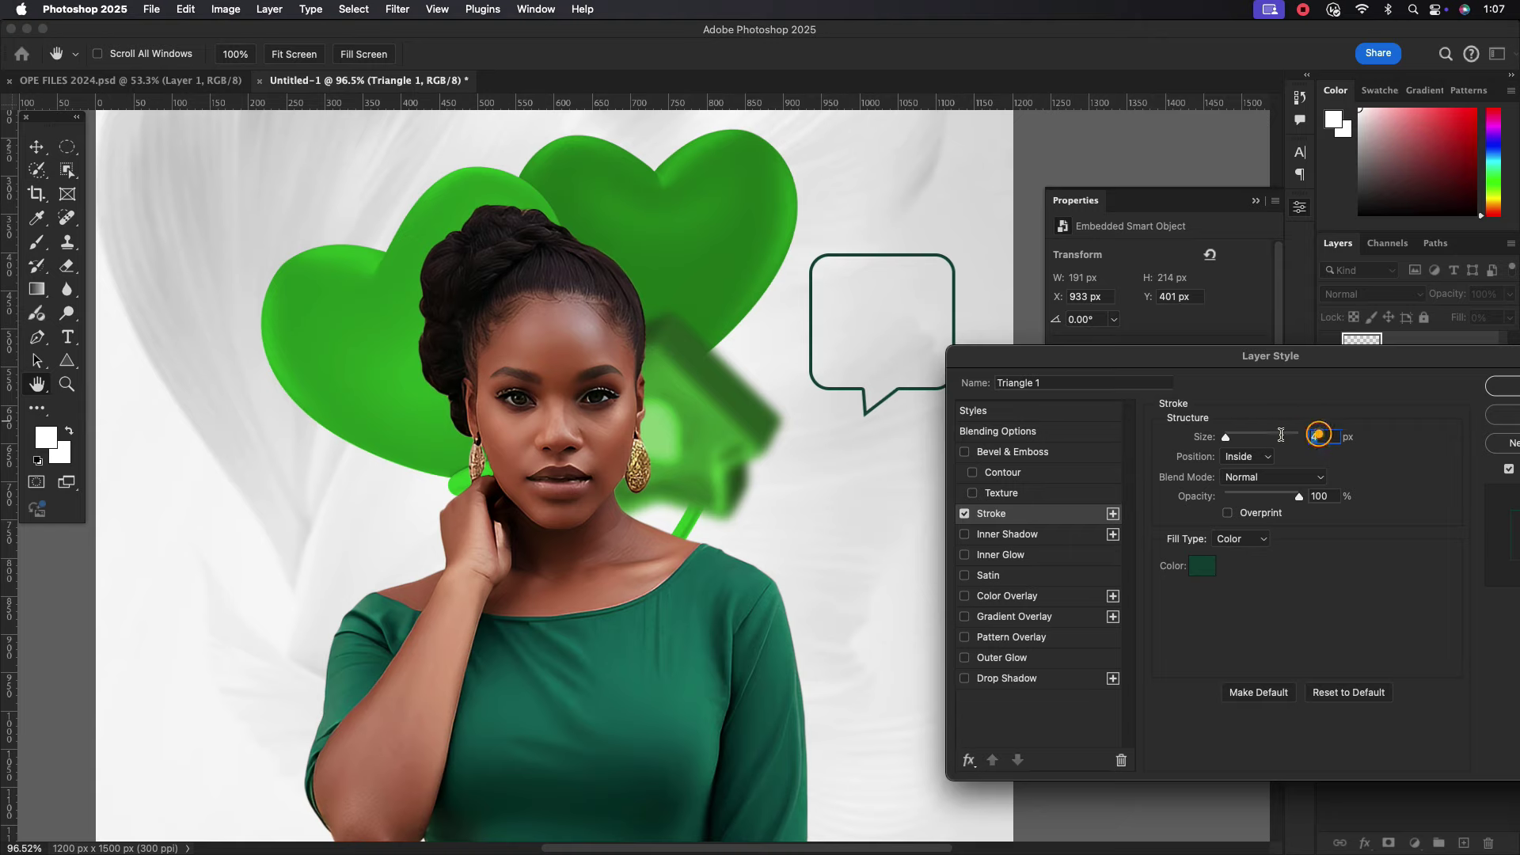
click(1203, 567)
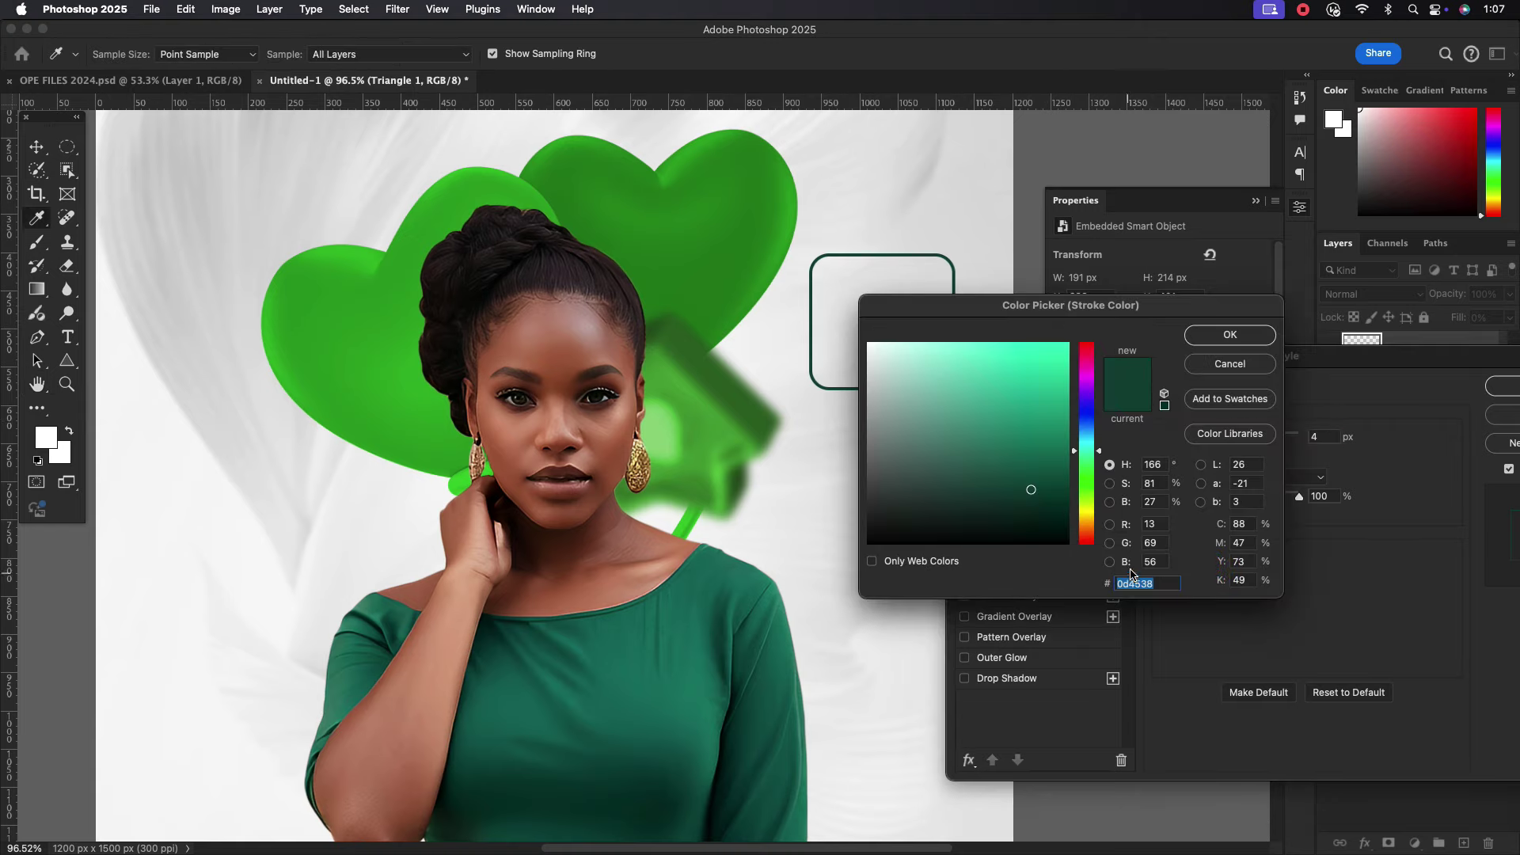
click(1230, 334)
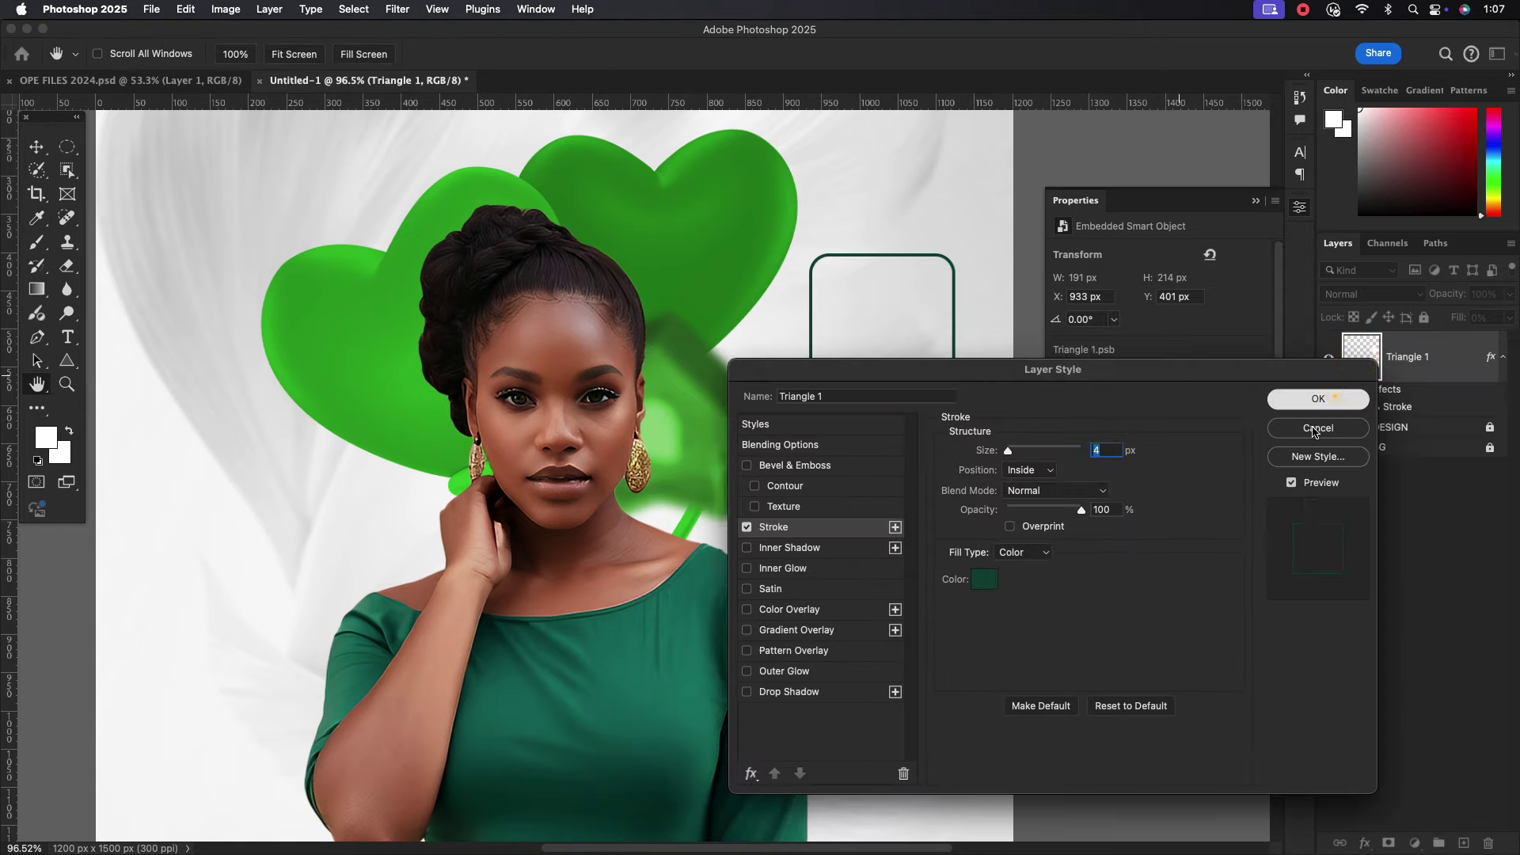
click(1319, 402)
Nudge the speech bubble slightly left and down.
scroll(953, 516, down, 1)
scroll(933, 502, down, 3)
scroll(916, 502, up, 5)
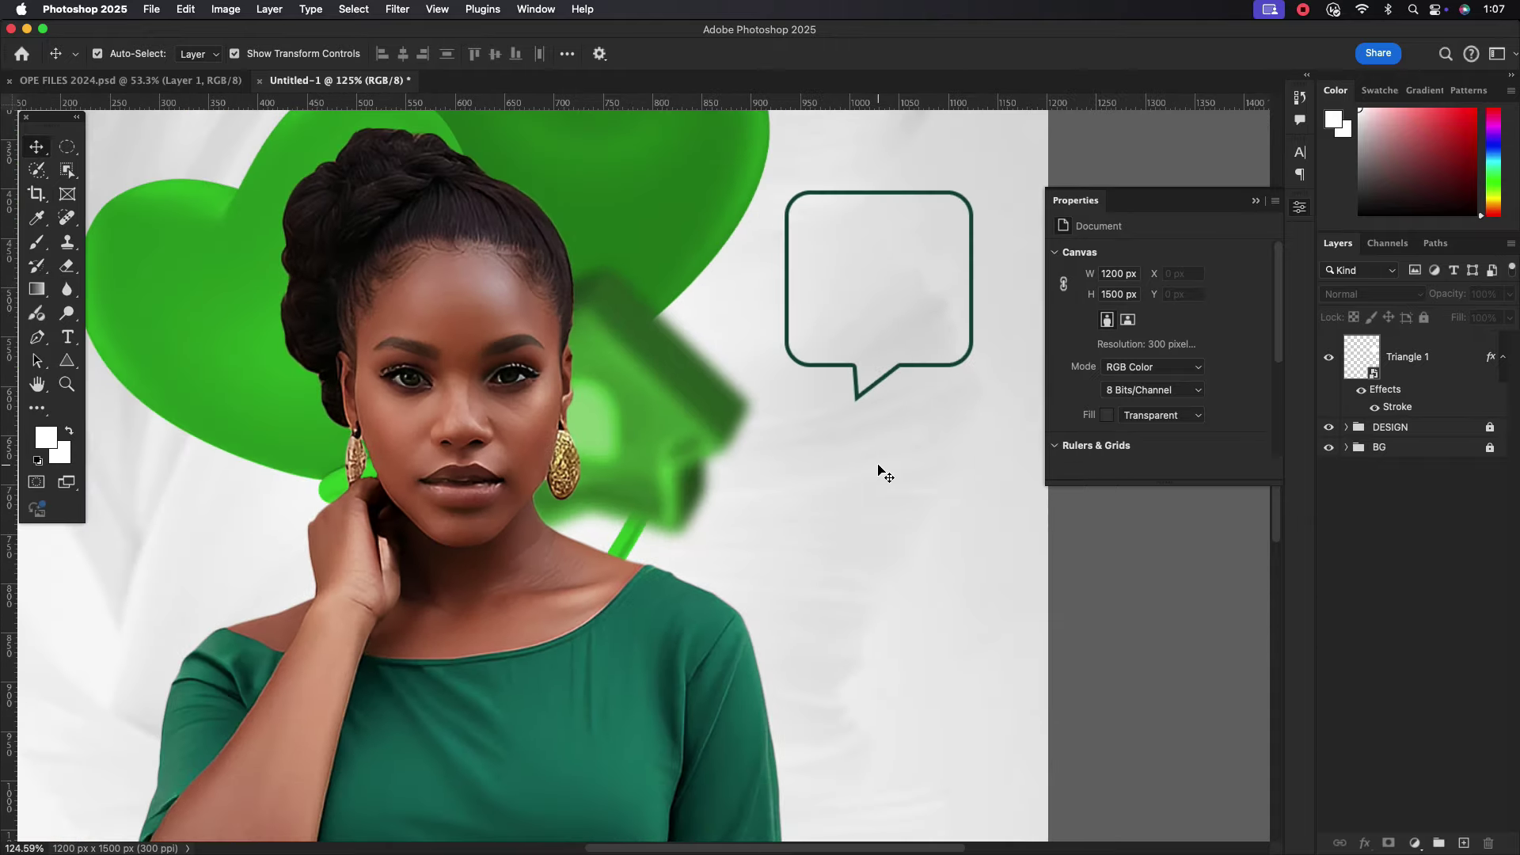
scroll(882, 468, down, 1)
drag(859, 405, 832, 419)
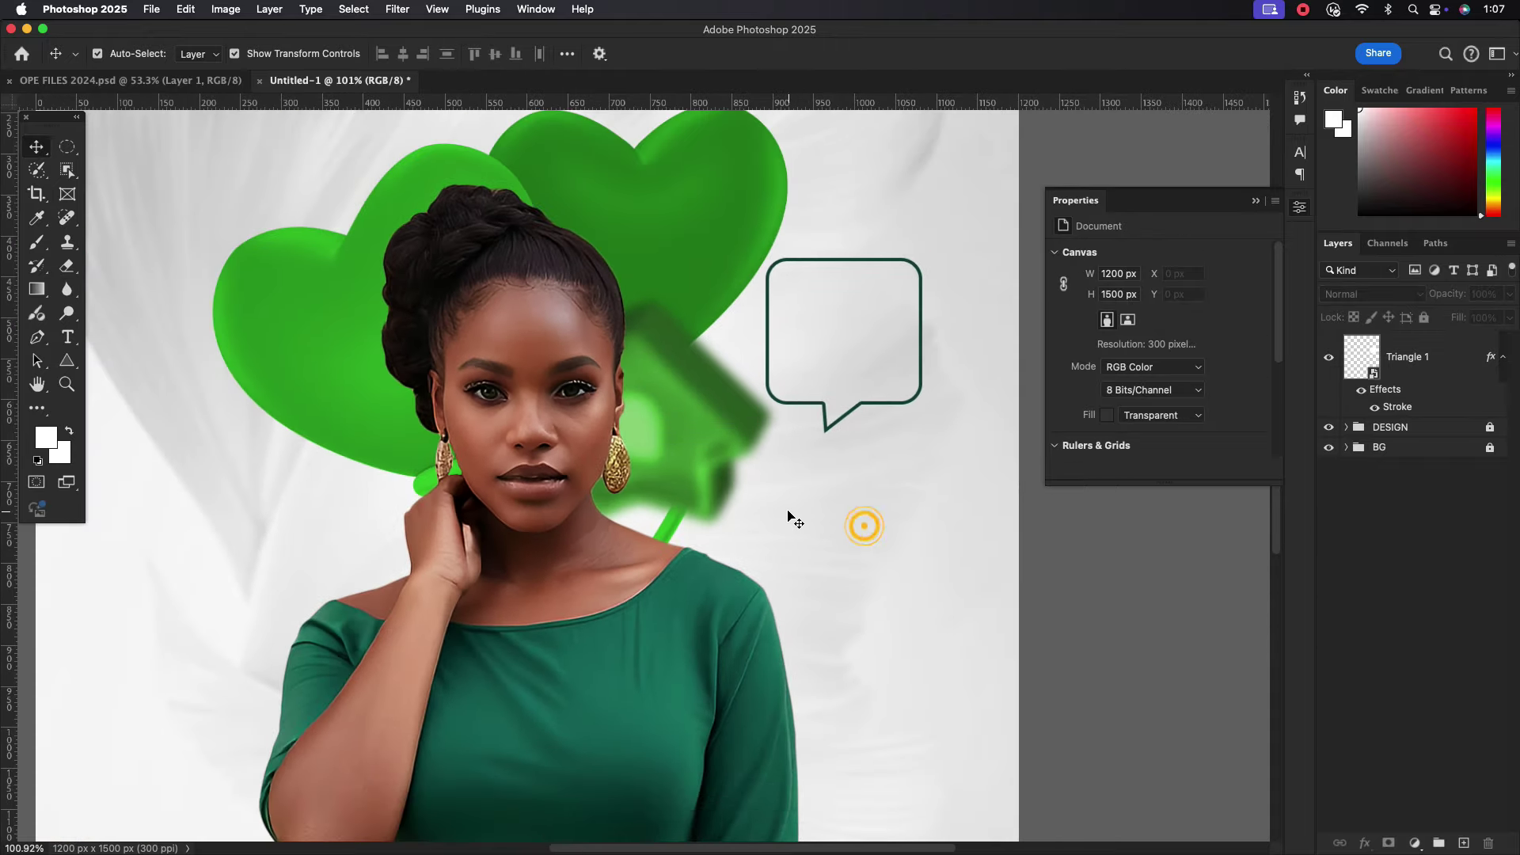
scroll(788, 517, down, 3)
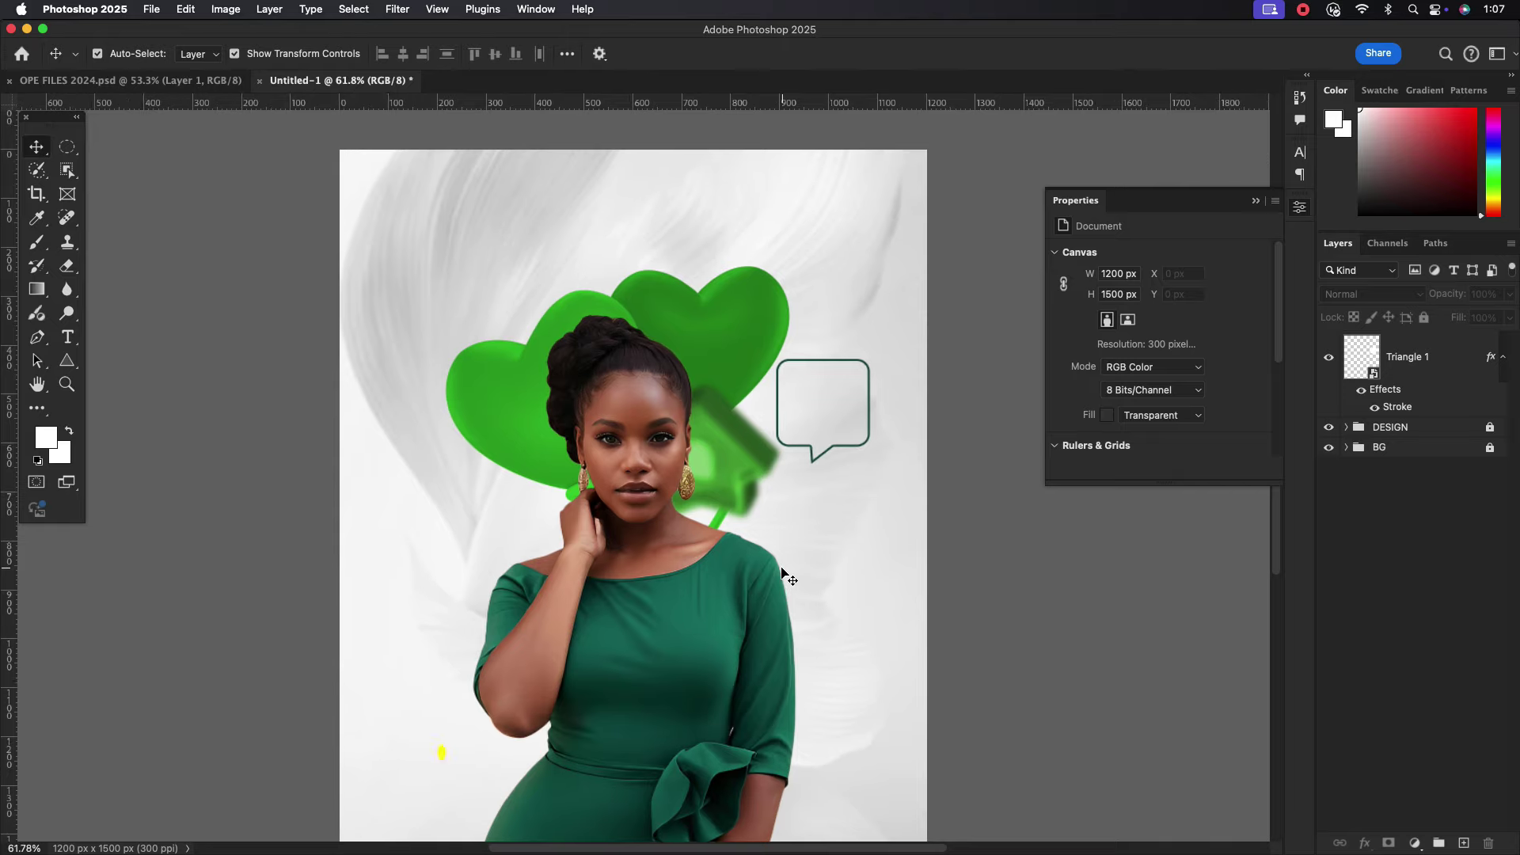
Draw a white 739×120 px bar across the poster's lower part at Y 1269 px.
click(66, 360)
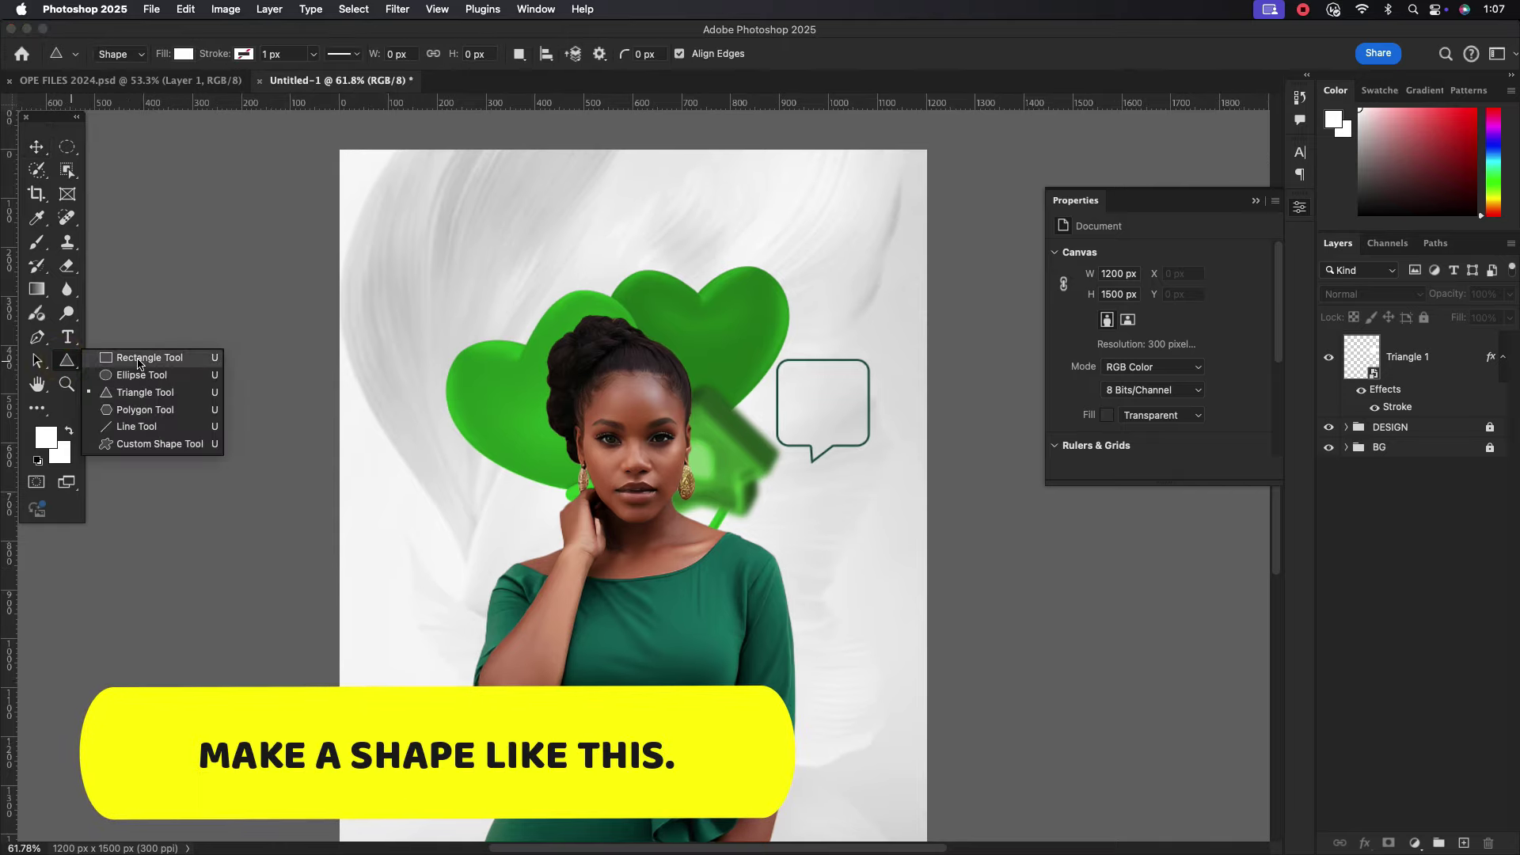
click(138, 359)
mouse_move(432, 734)
mouse_down()
mouse_move(766, 811)
mouse_move(792, 794)
mouse_move(781, 748)
mouse_move(801, 748)
mouse_up()
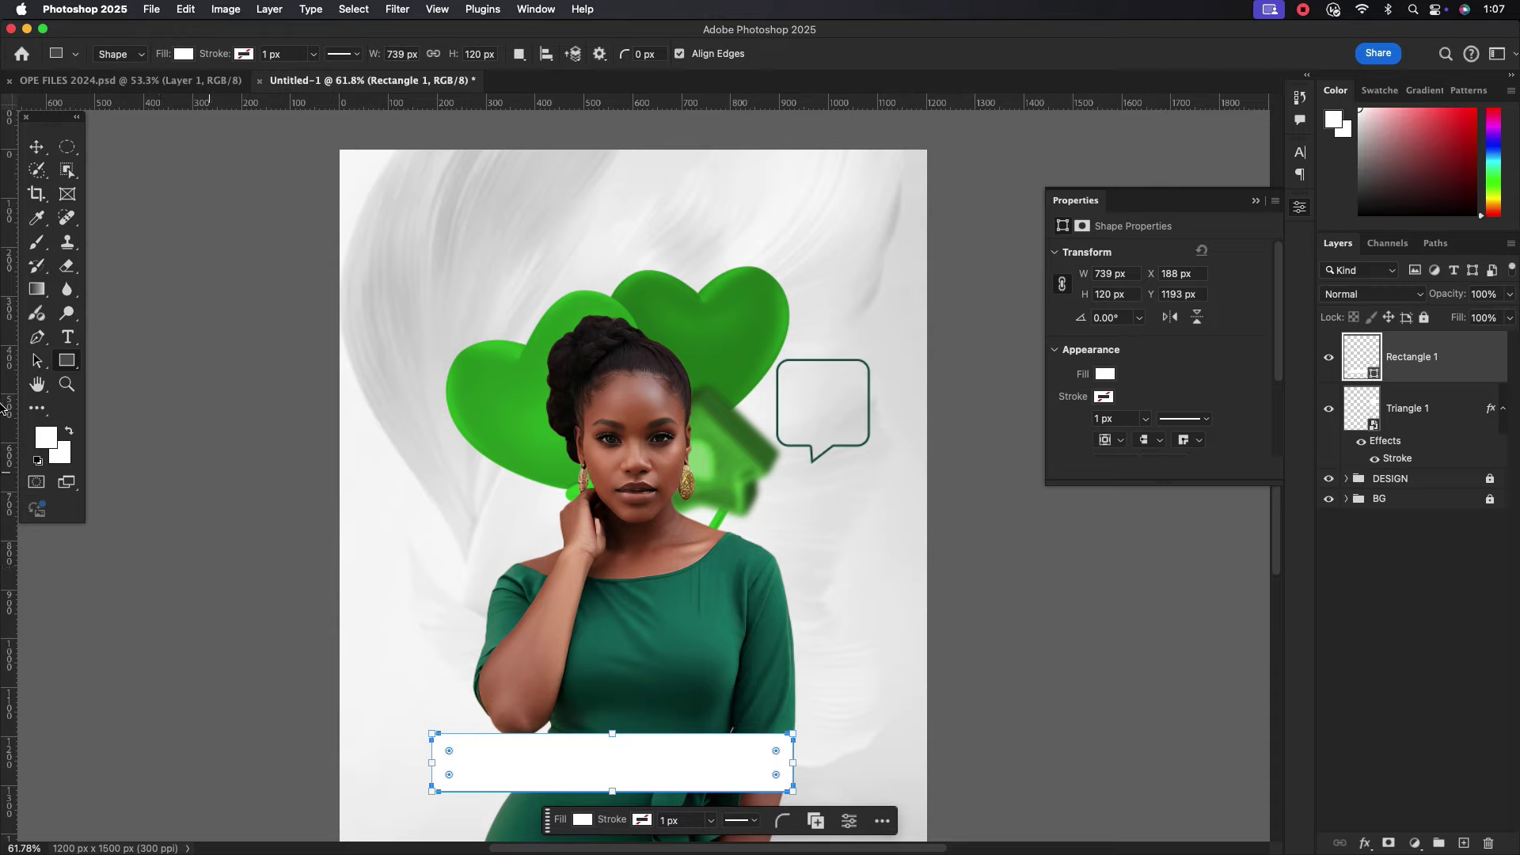
click(35, 148)
mouse_move(602, 759)
mouse_down()
mouse_move(639, 769)
mouse_move(649, 728)
mouse_up()
scroll(643, 737, down, 2)
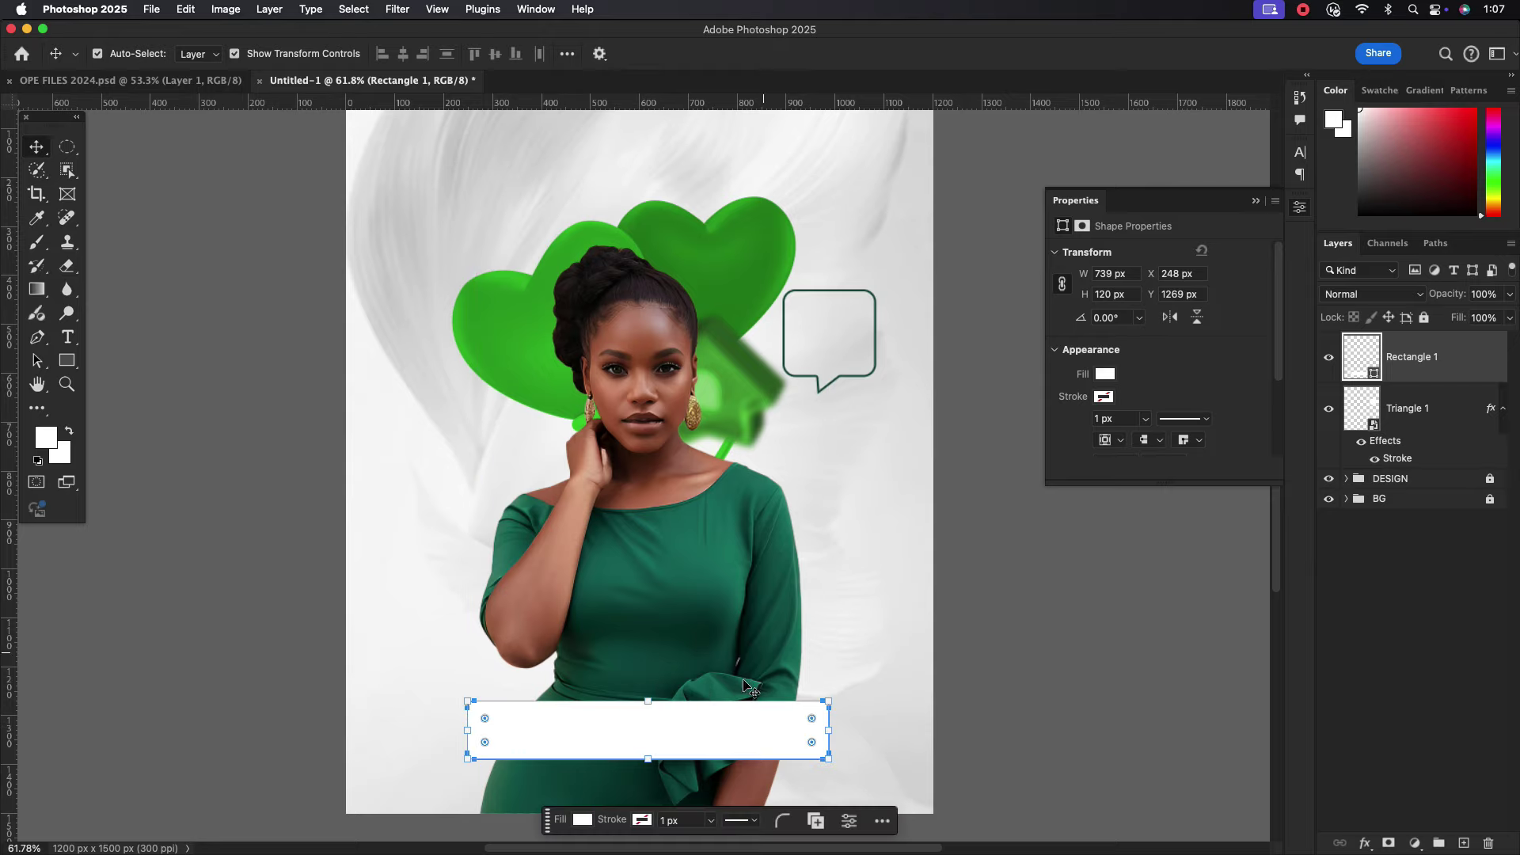
double_click(1457, 367)
Add a Gradient Overlay running from bright green to dark teal #043d36.
click(792, 629)
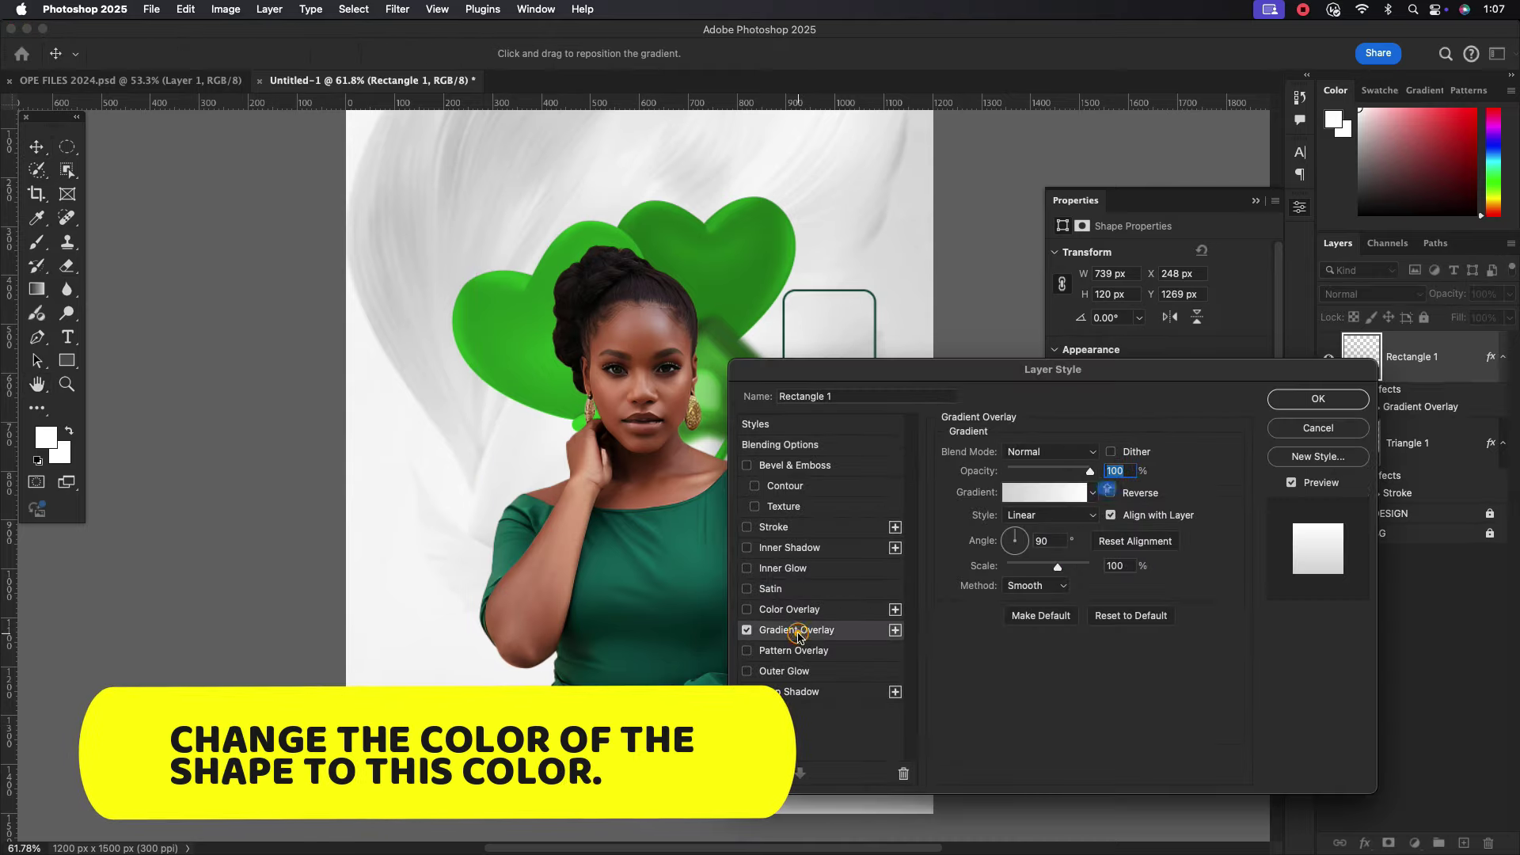
click(1093, 493)
click(968, 600)
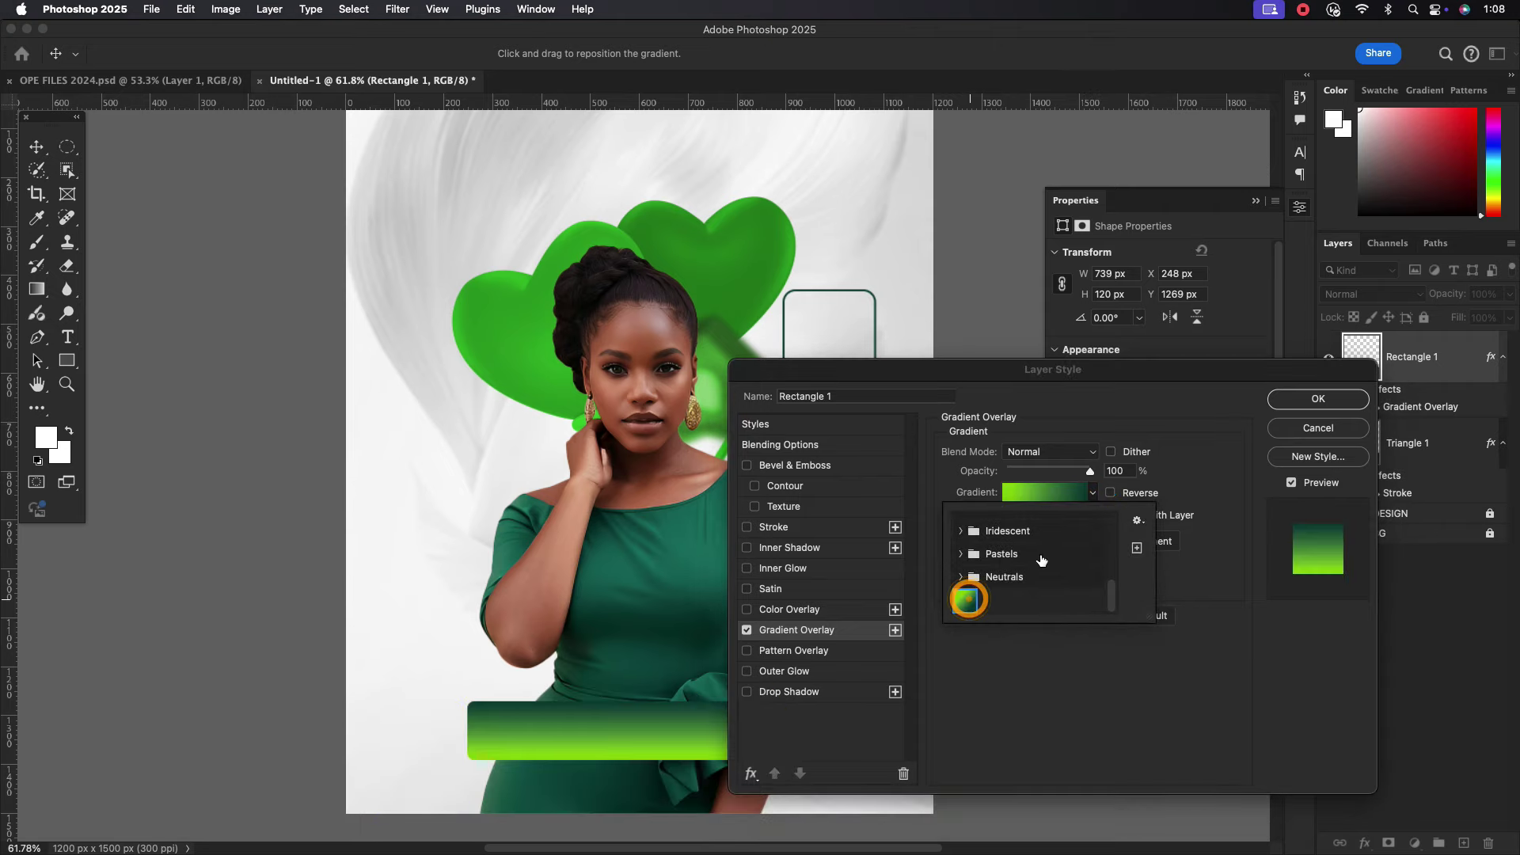
click(1053, 492)
double_click(884, 507)
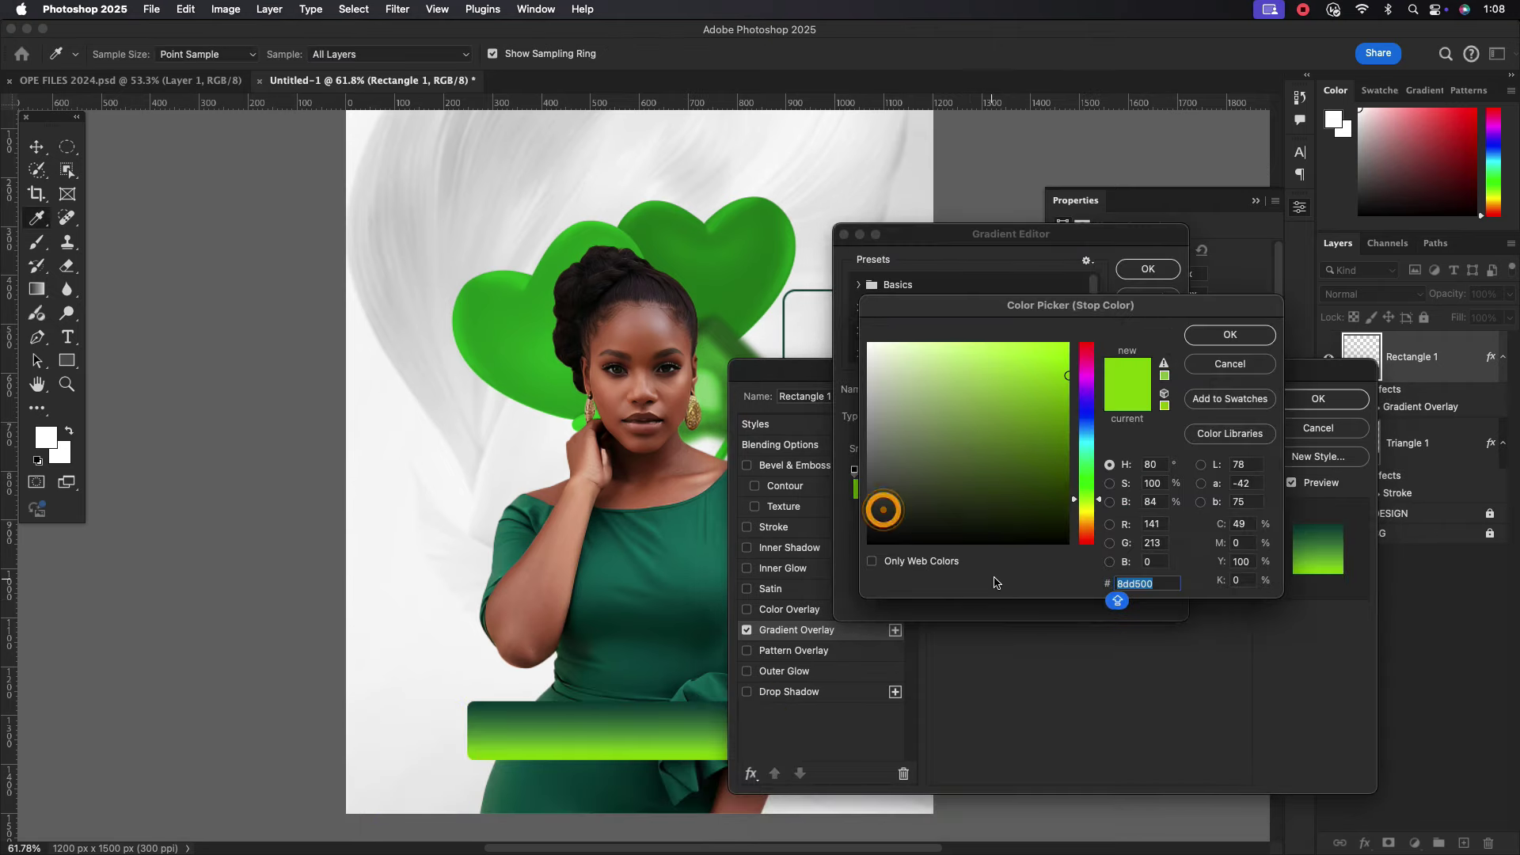
click(1232, 336)
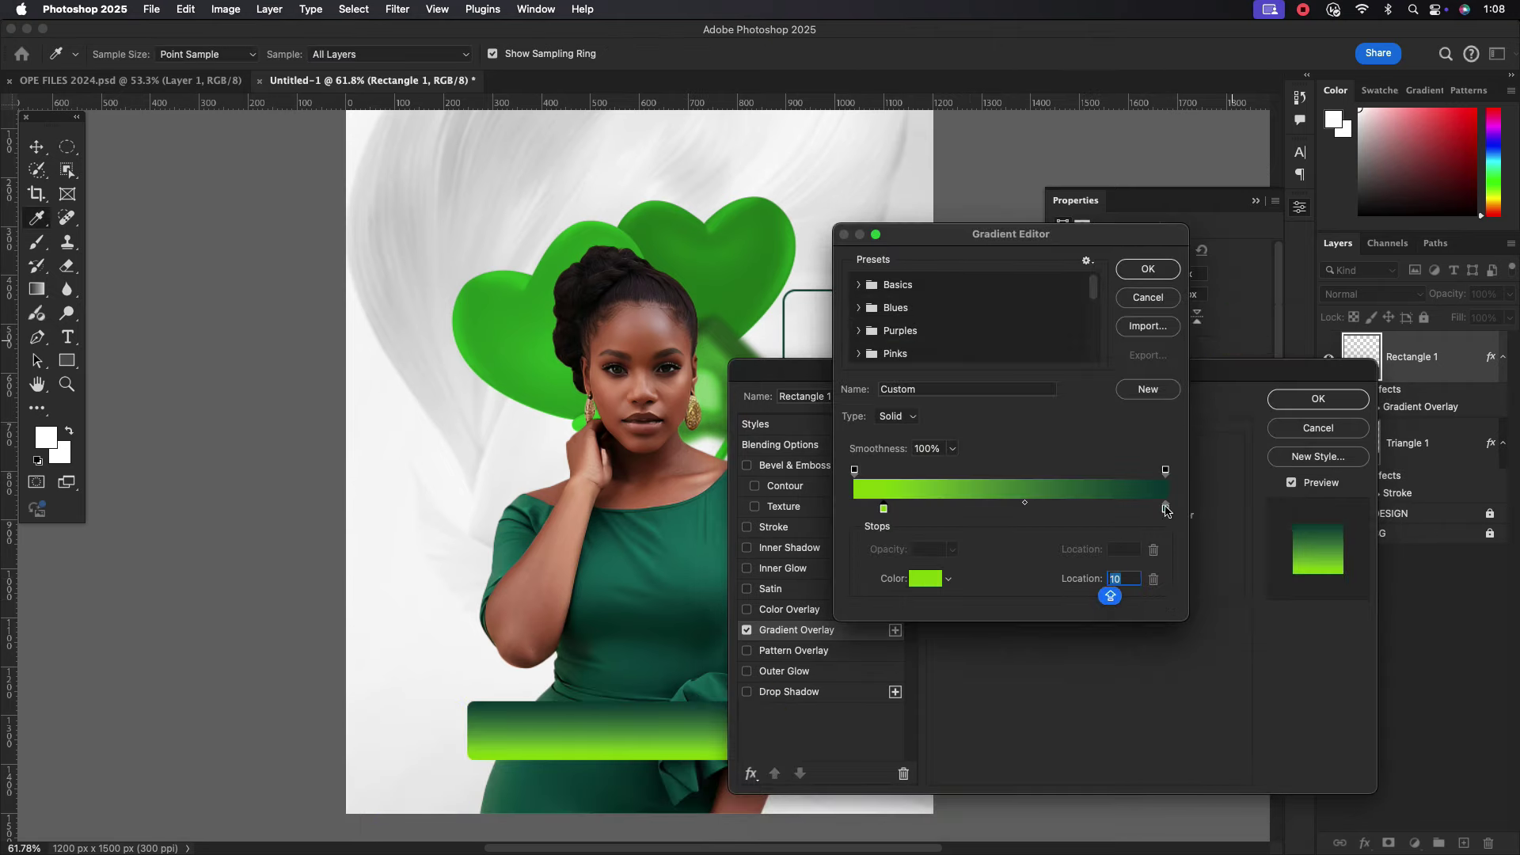
double_click(1169, 511)
click(1223, 336)
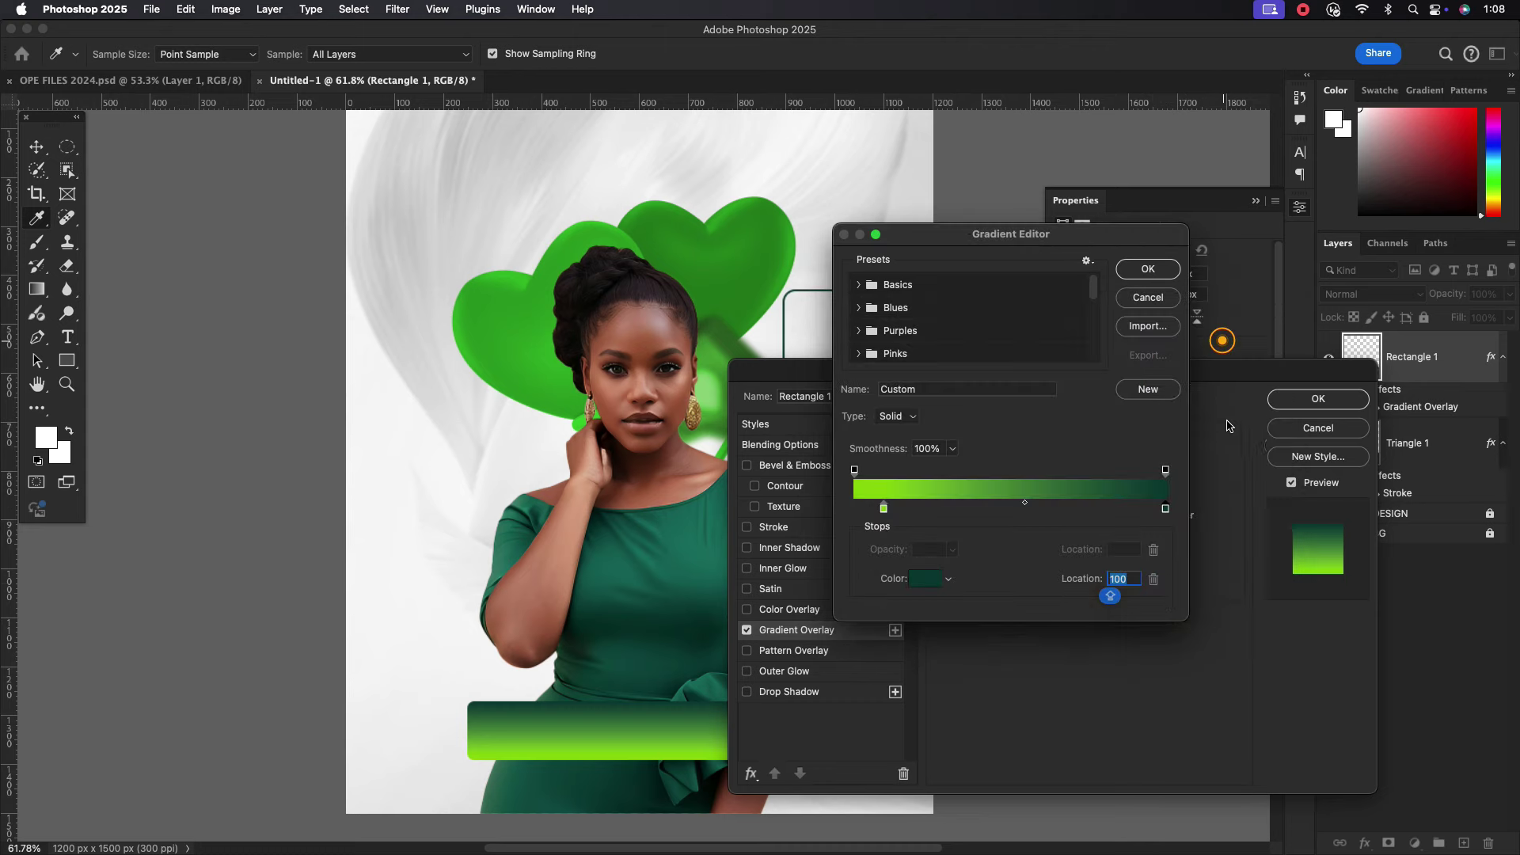
click(1150, 274)
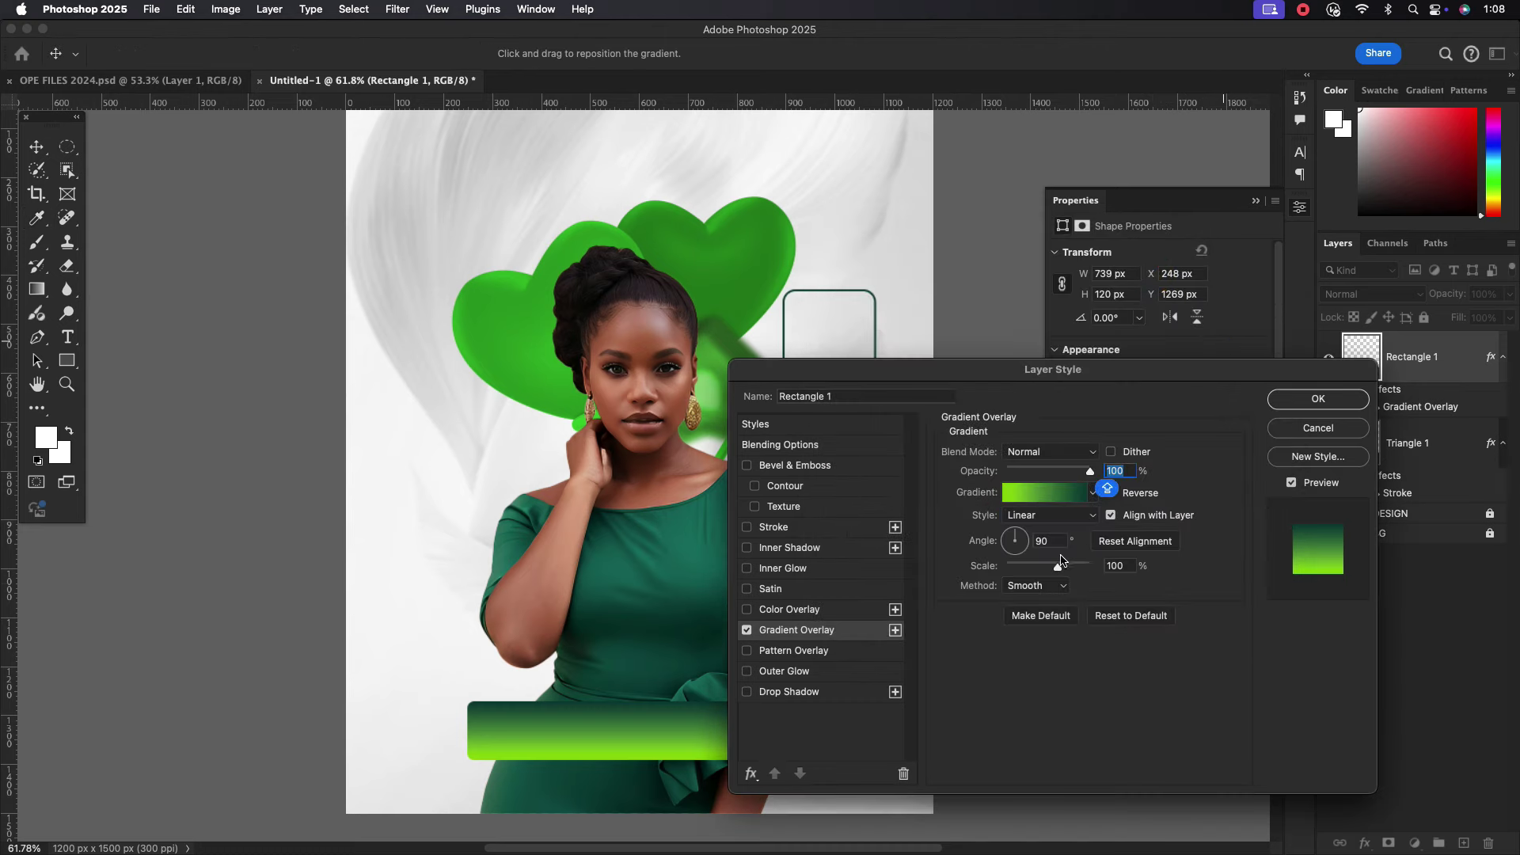
Set the gradient angle to 0° and scale to 46%, then commit it.
drag(1018, 539, 1079, 544)
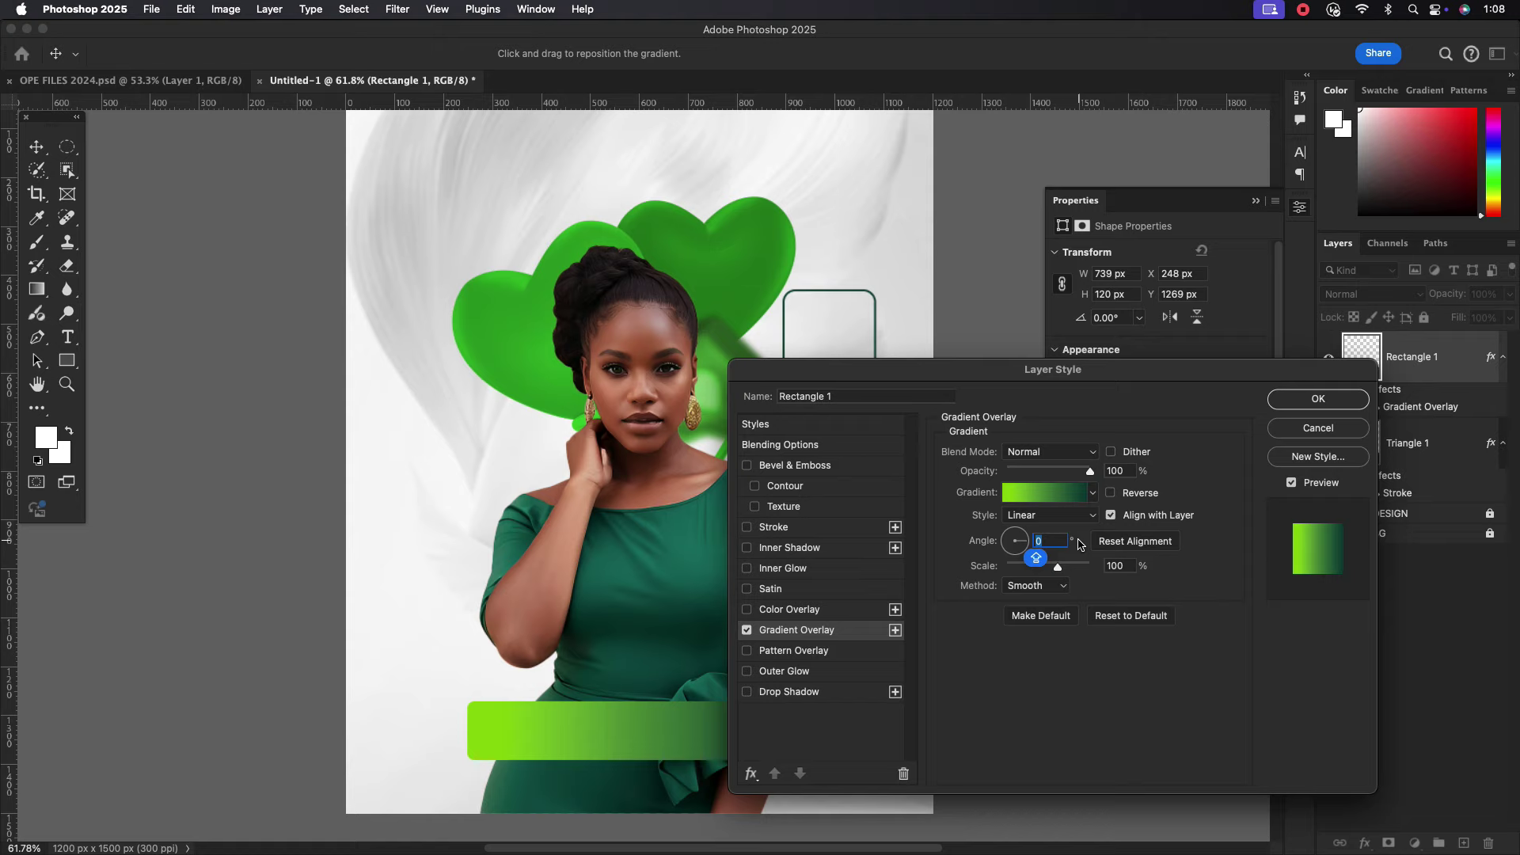
drag(1001, 375, 1106, 362)
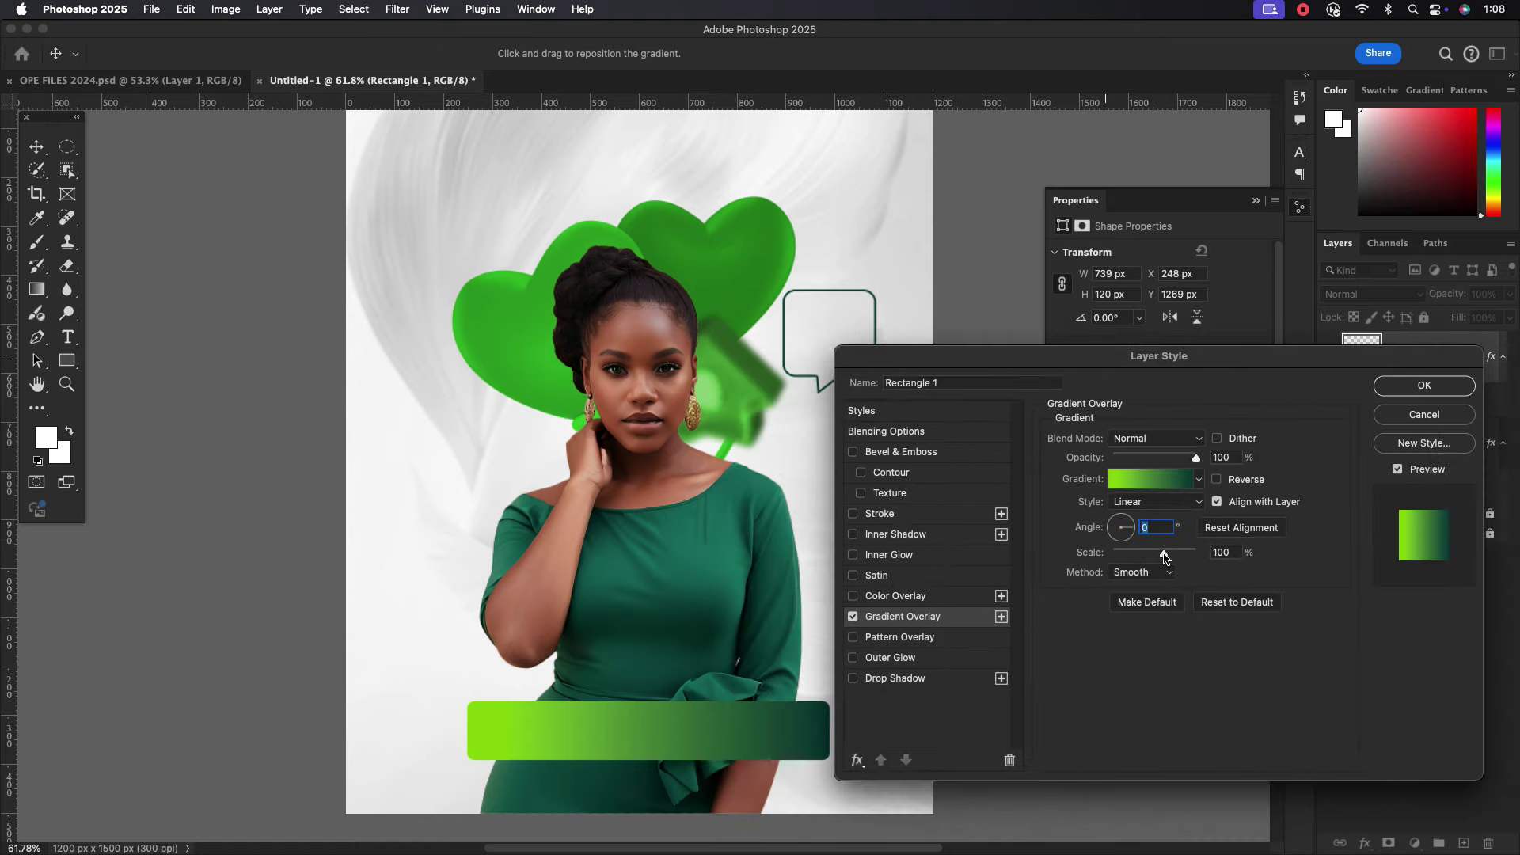
drag(1164, 554, 1129, 555)
drag(1128, 556, 1130, 557)
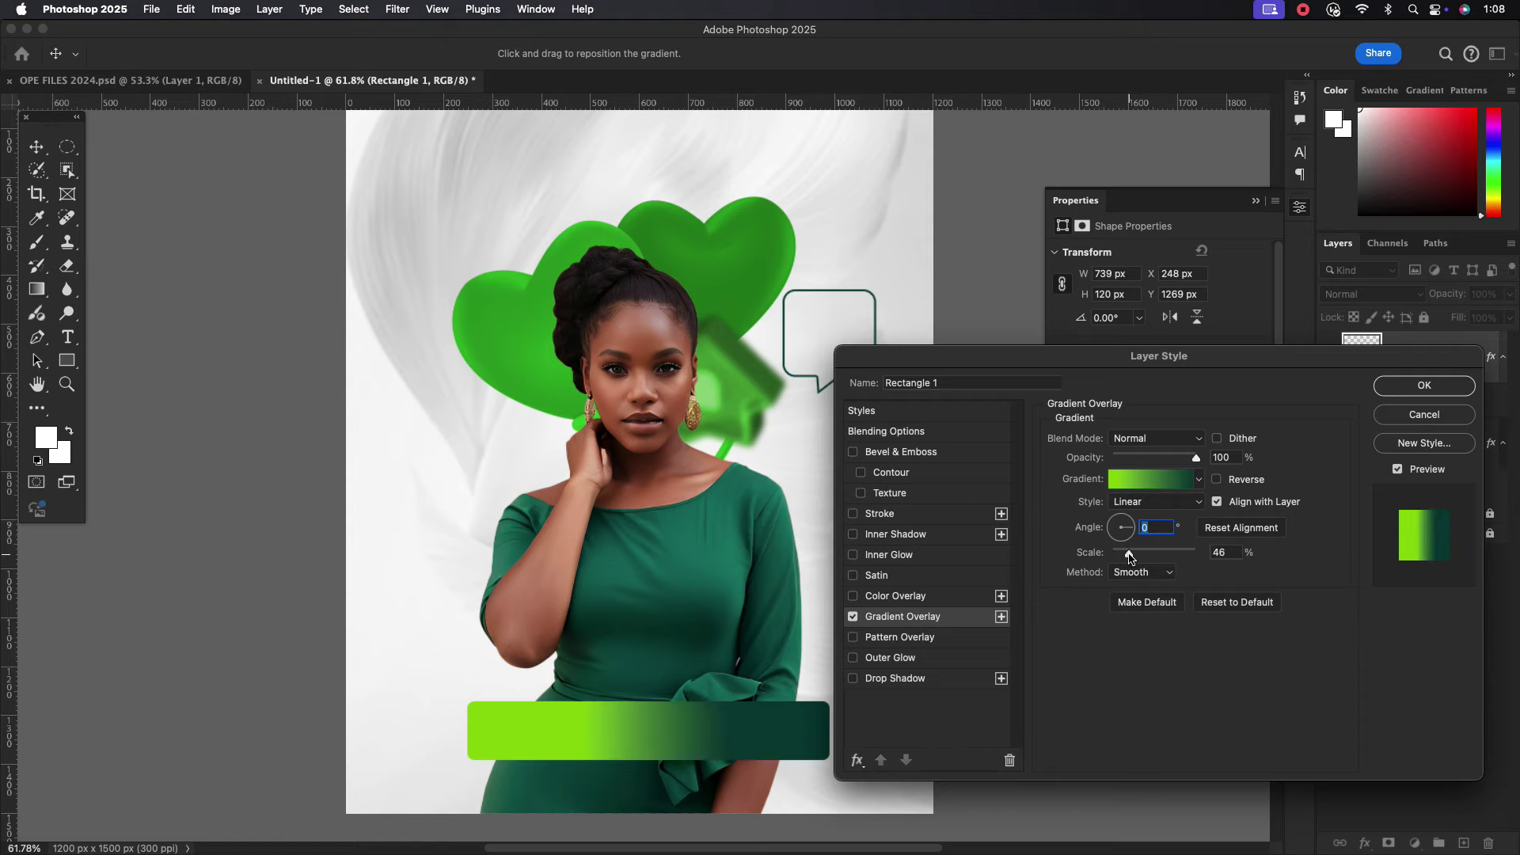
click(1150, 478)
click(856, 509)
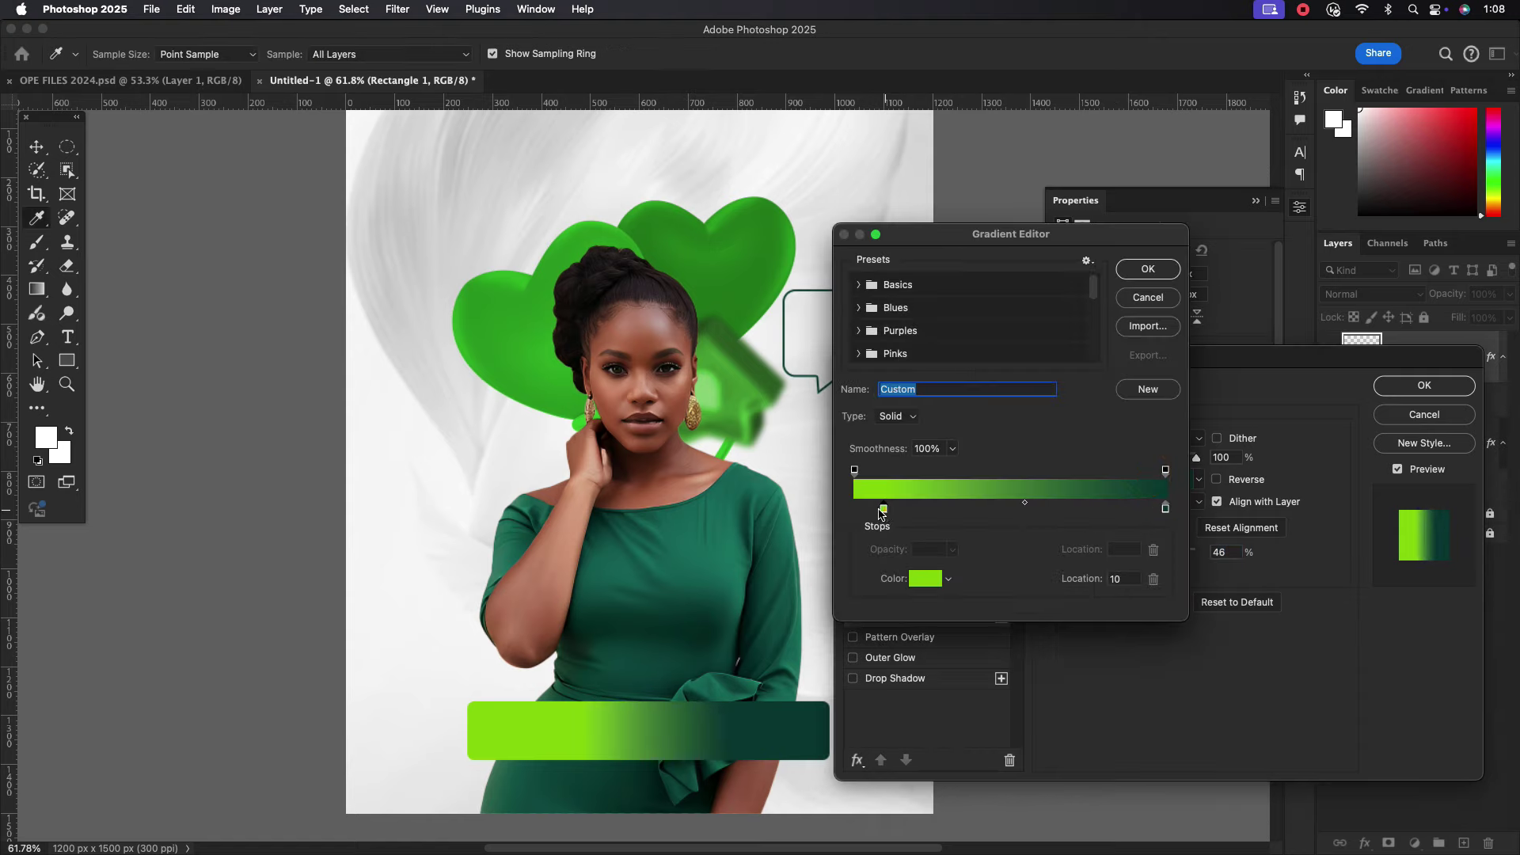
click(1150, 270)
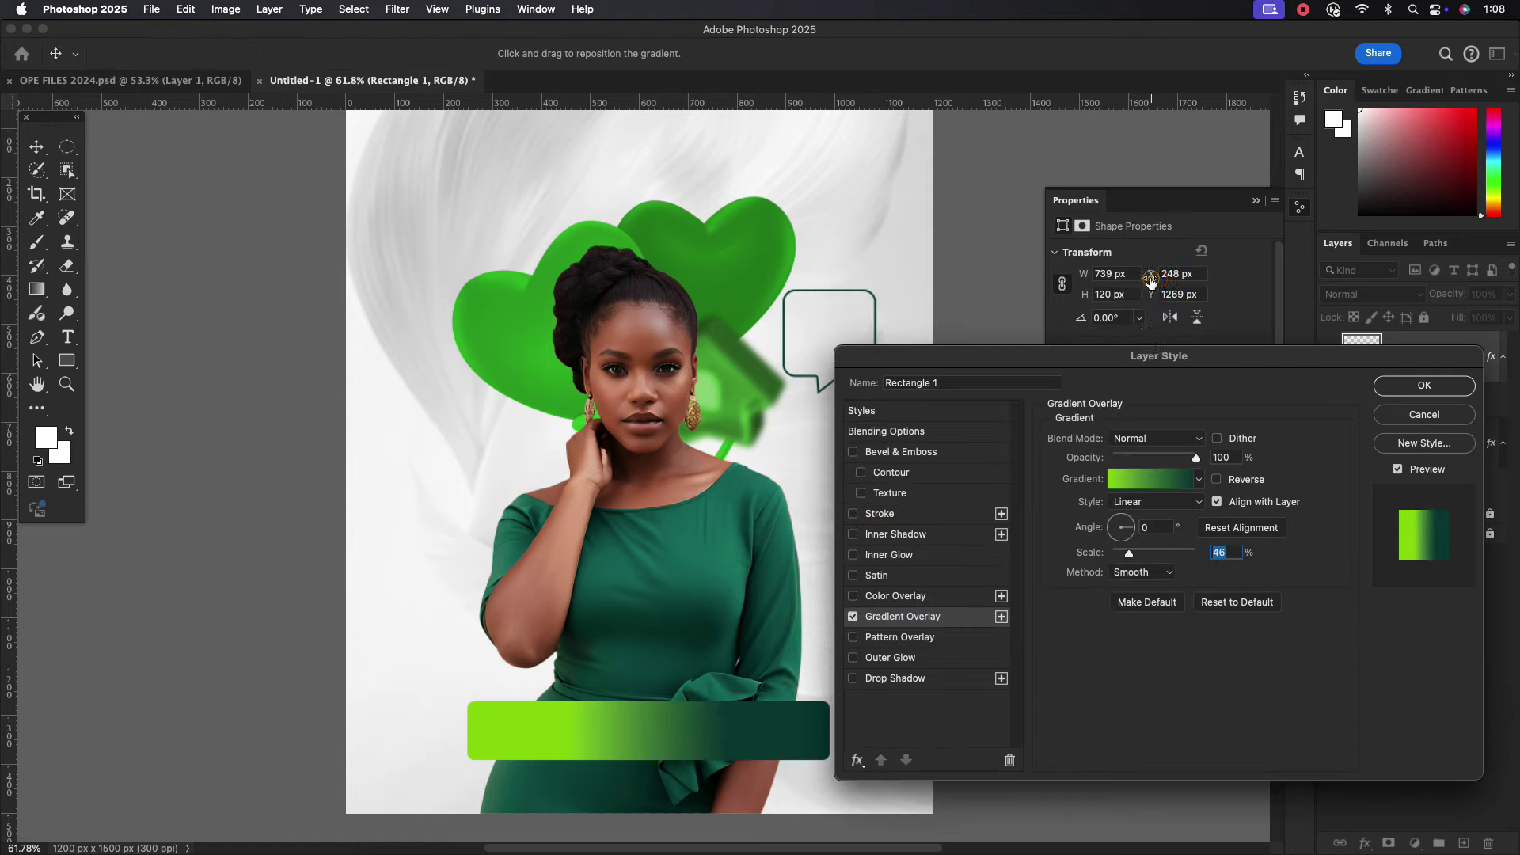
click(1425, 386)
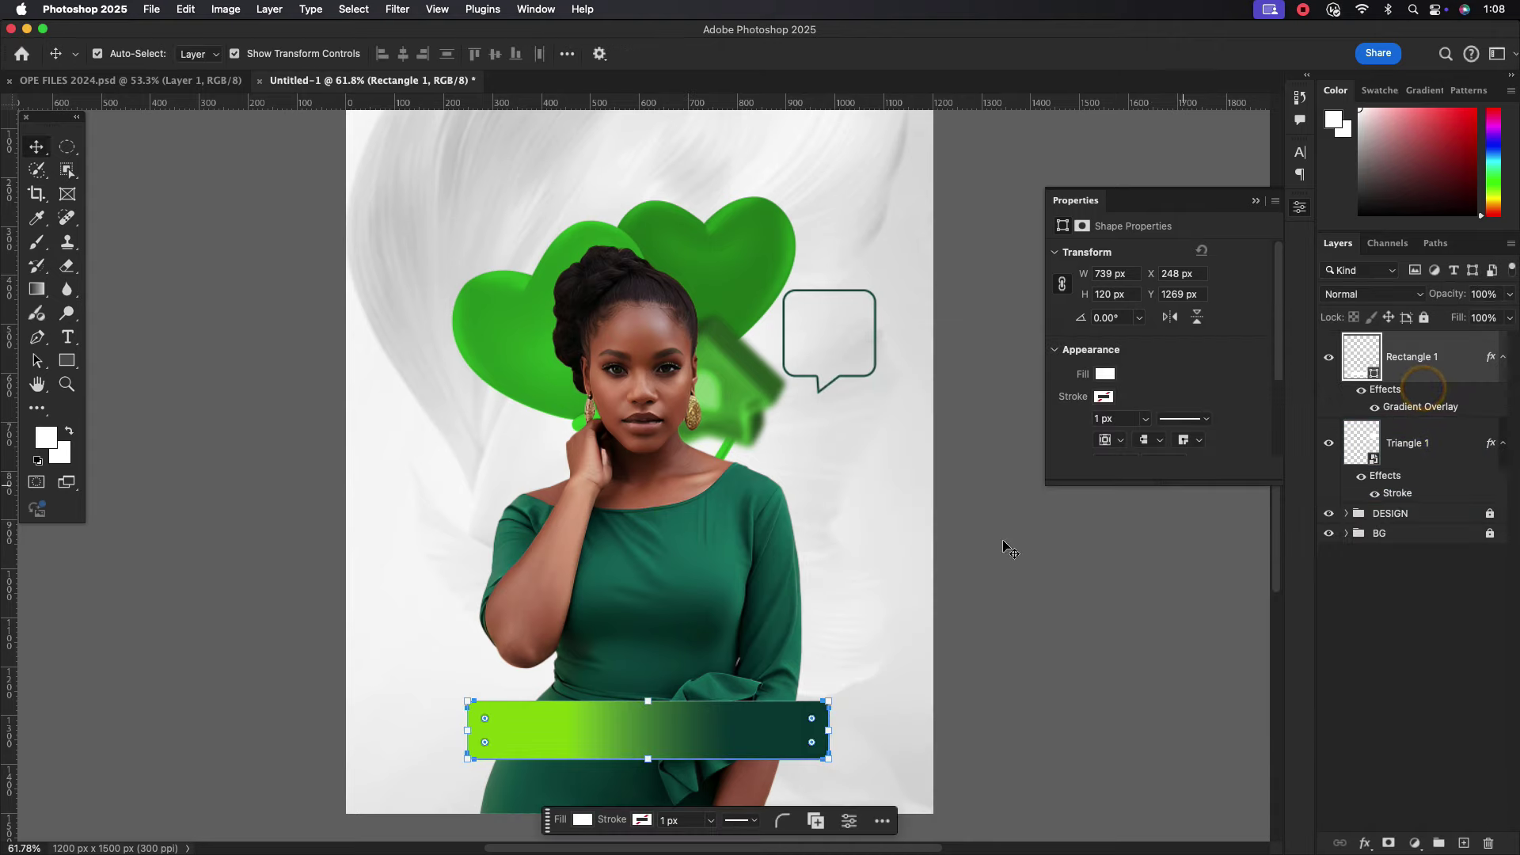
click(878, 614)
scroll(874, 570, down, 1)
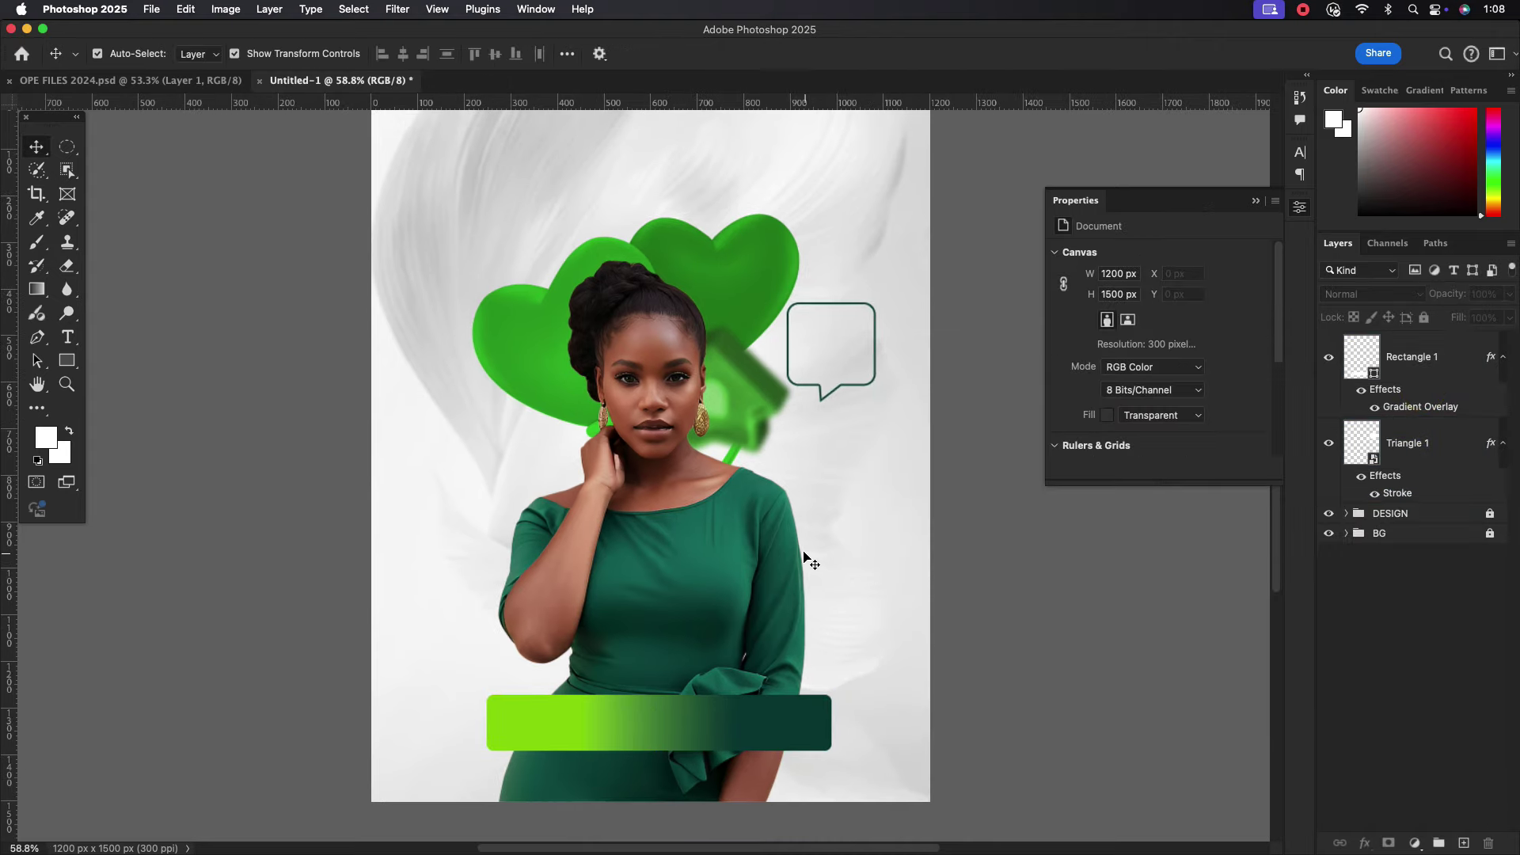
Type the celebrant's name in white and move it onto the green gradient bar.
click(1503, 357)
click(1503, 407)
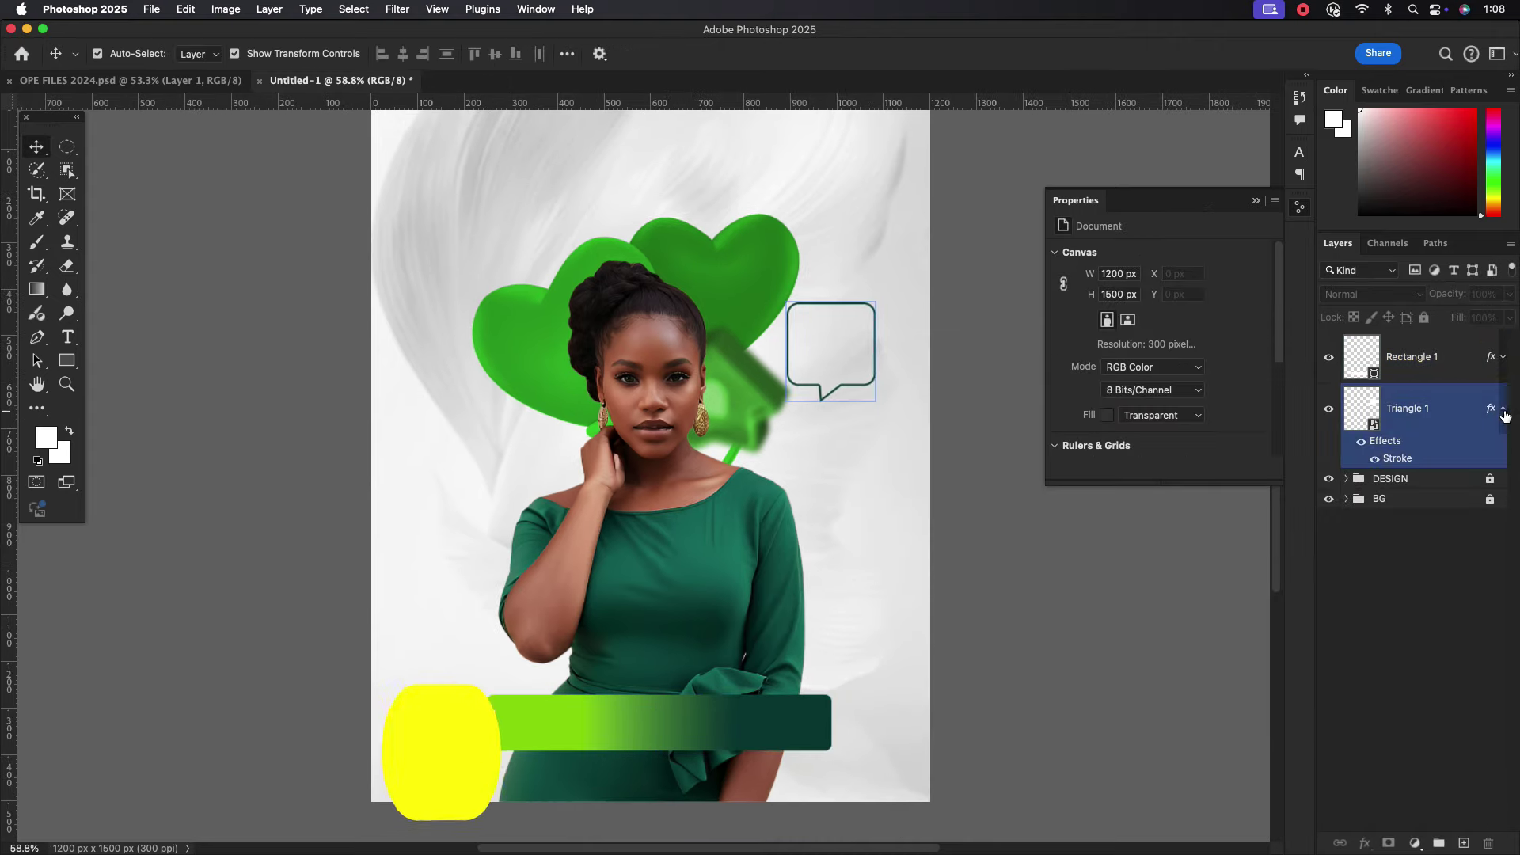
key(t)
click(481, 218)
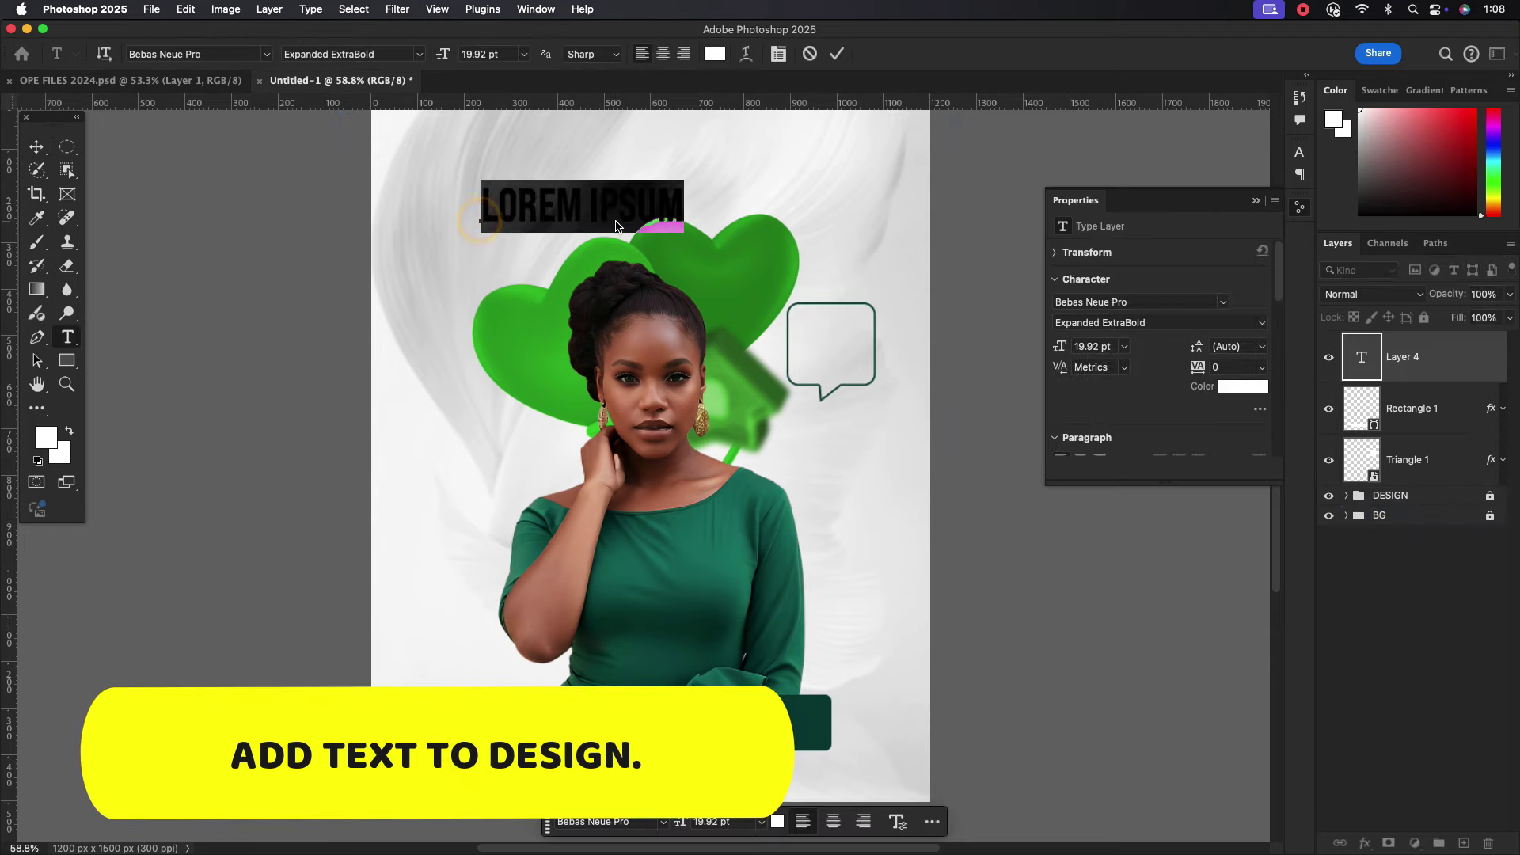
text(O)
text(PE)
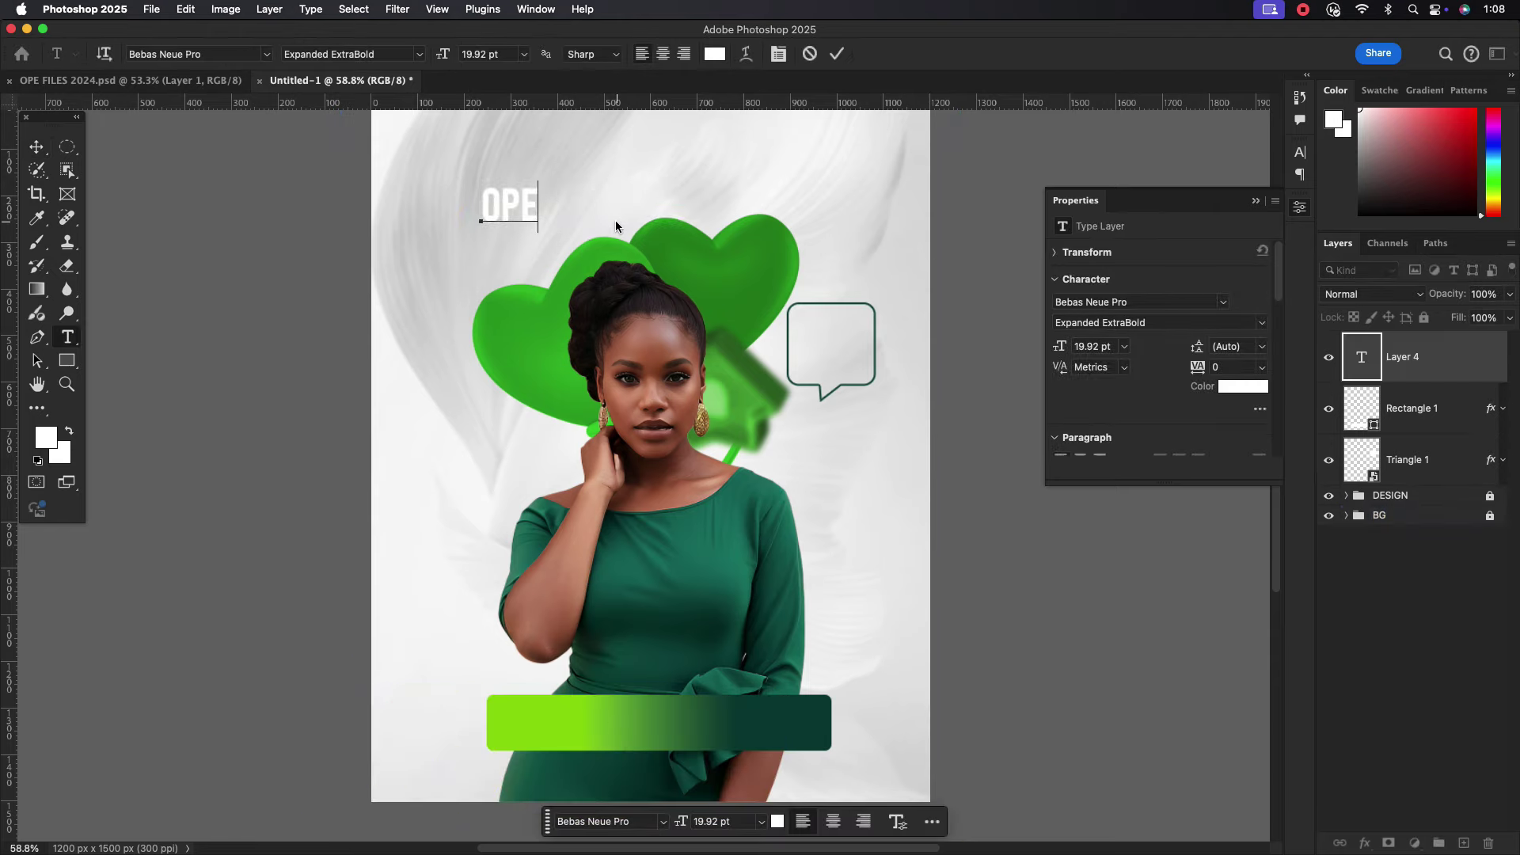
text(OLUWA)
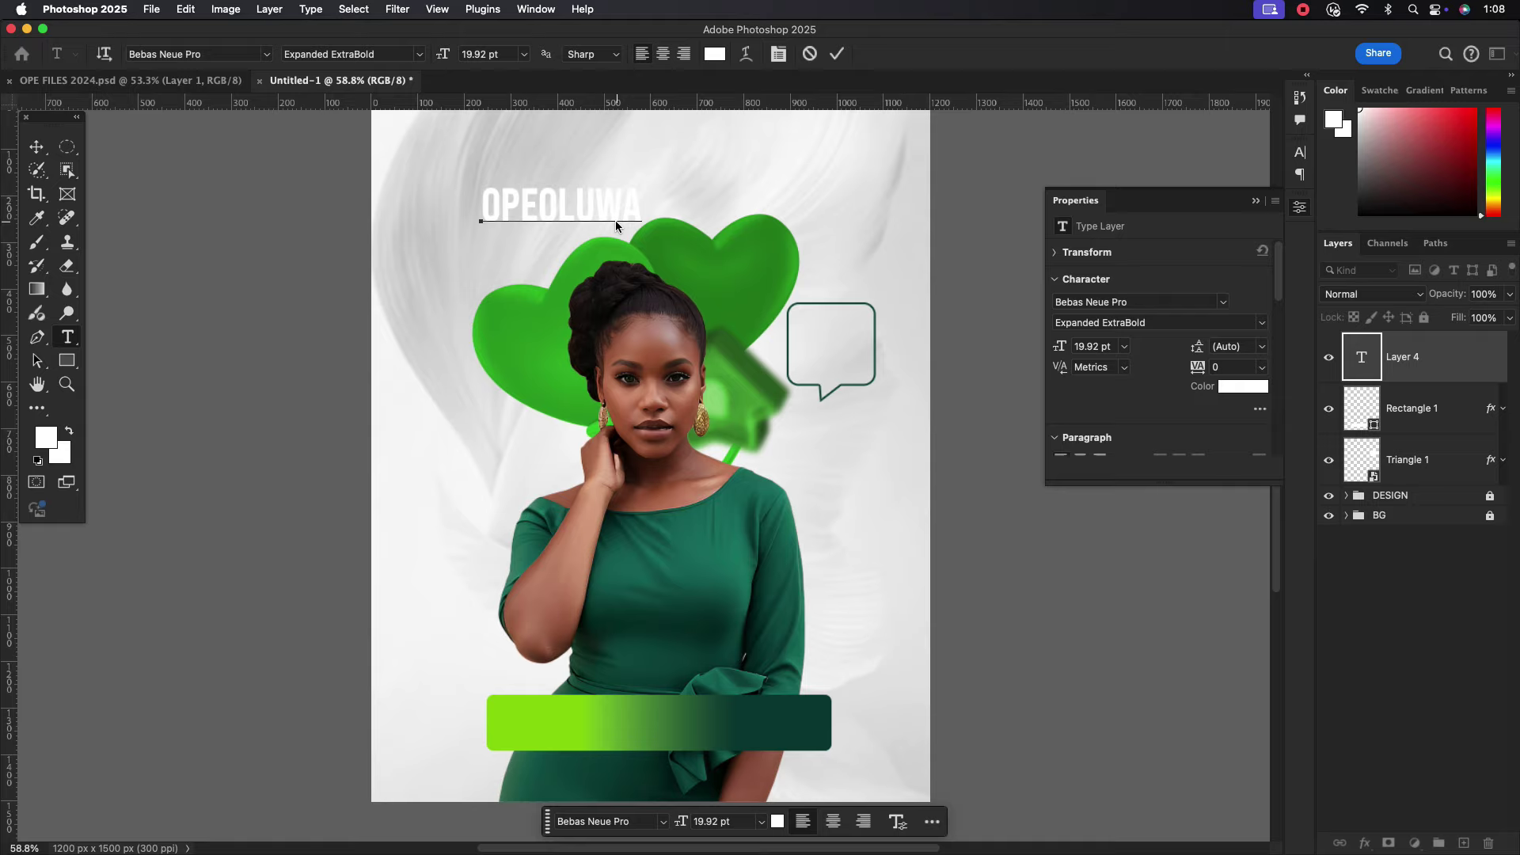
click(36, 147)
mouse_move(527, 209)
mouse_down()
mouse_move(602, 718)
mouse_move(617, 728)
mouse_up()
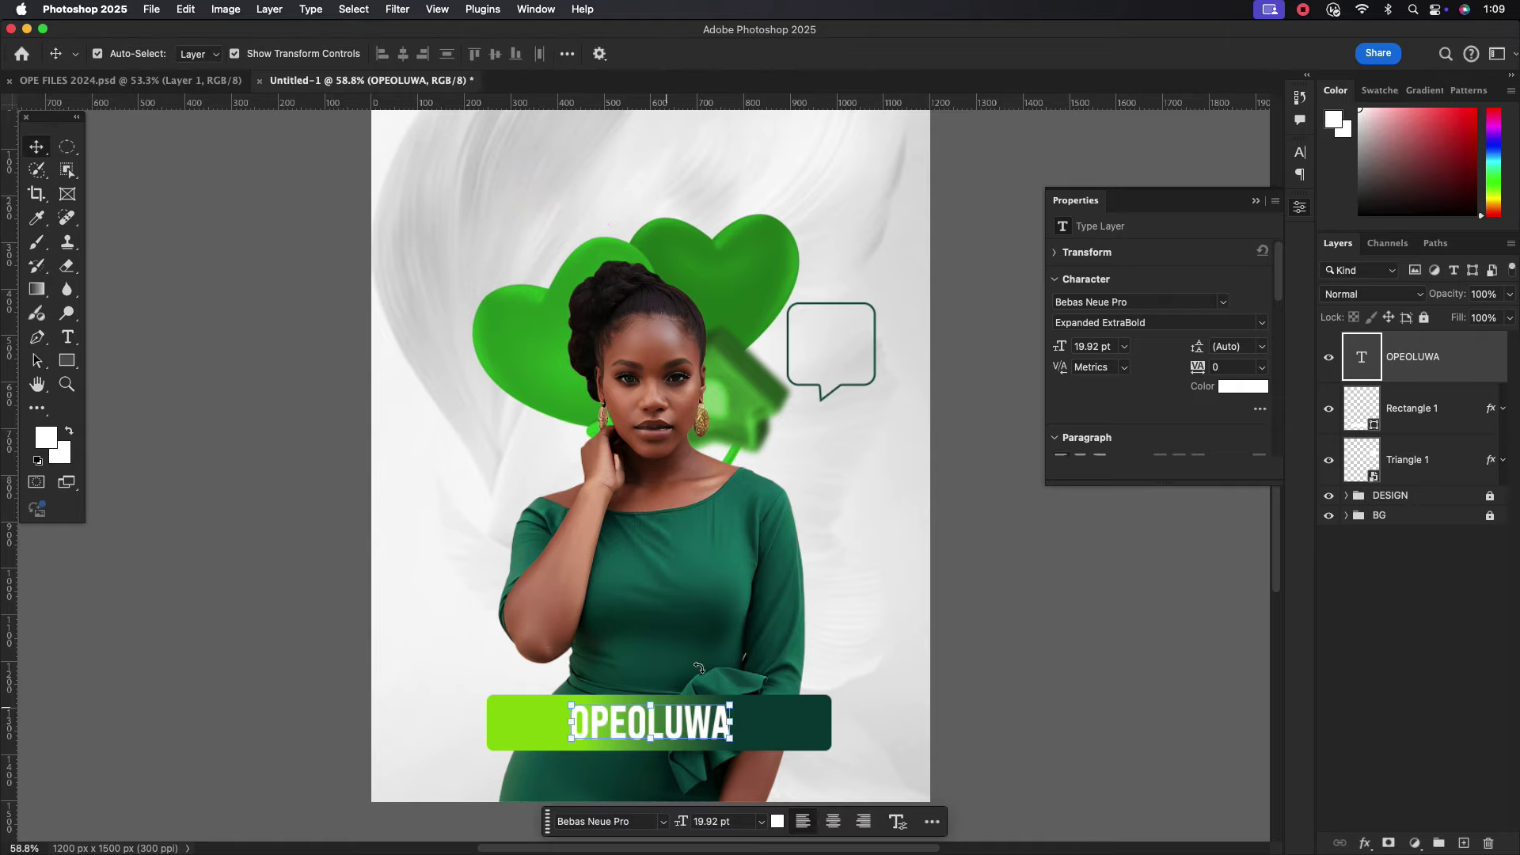
Set the name in Stretch Pro and scale it down to fit the bar.
click(1300, 152)
click(1109, 177)
text(STR)
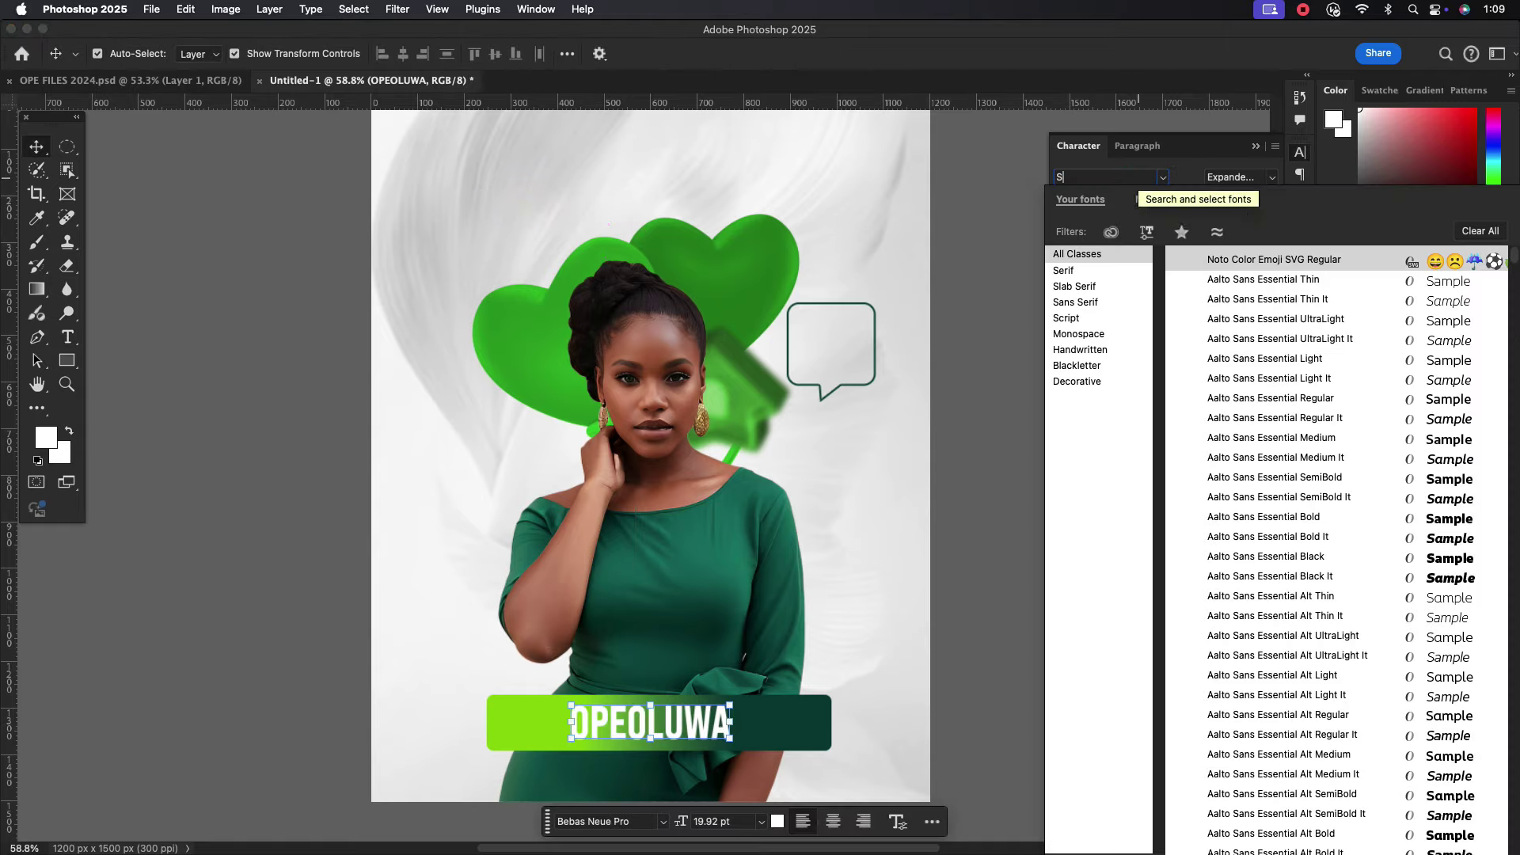
click(1259, 261)
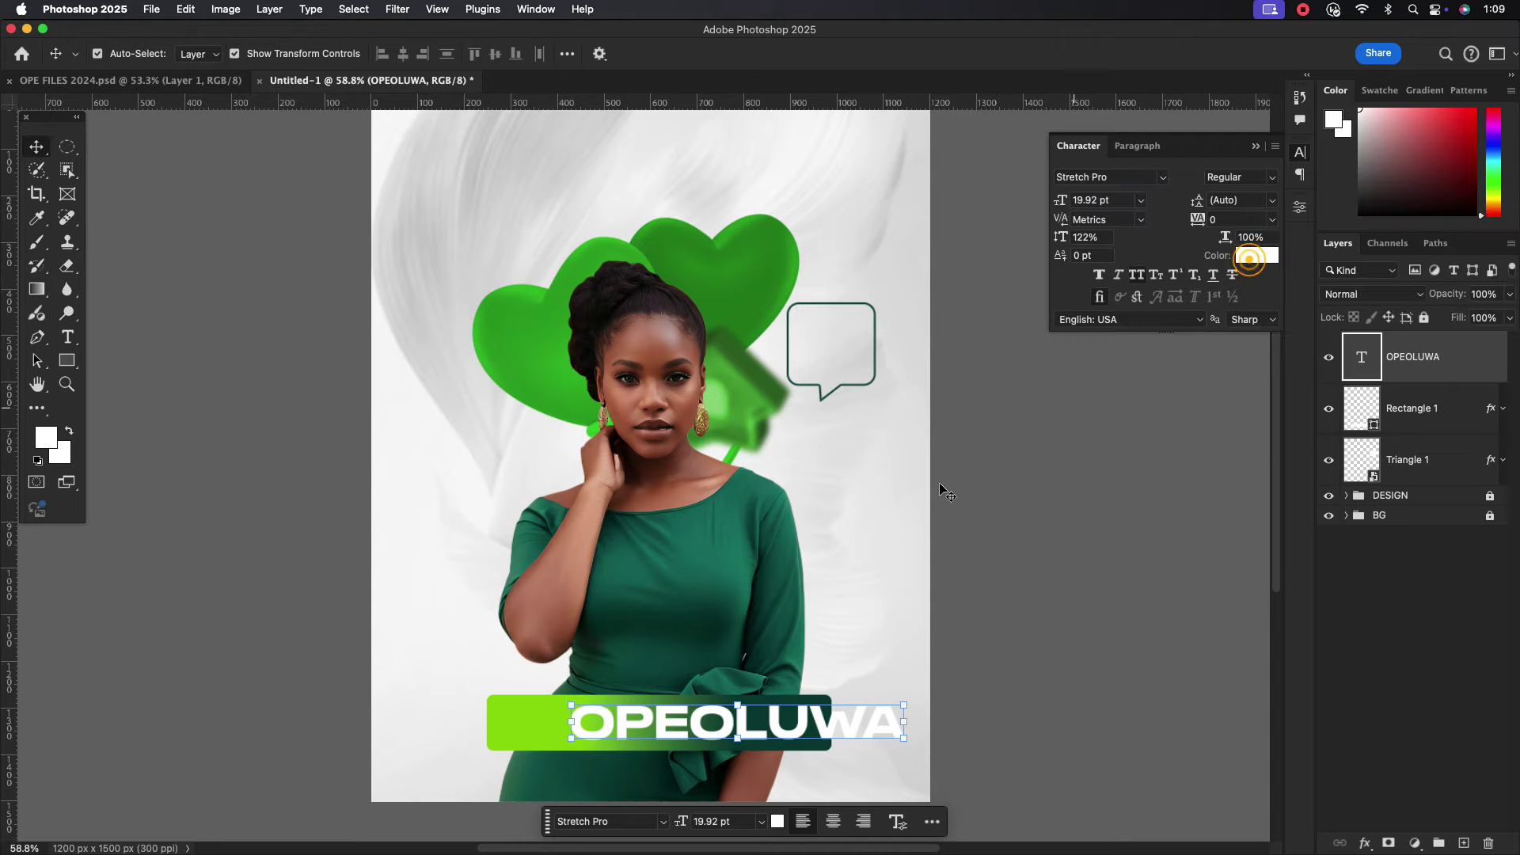
key(ctrl+t)
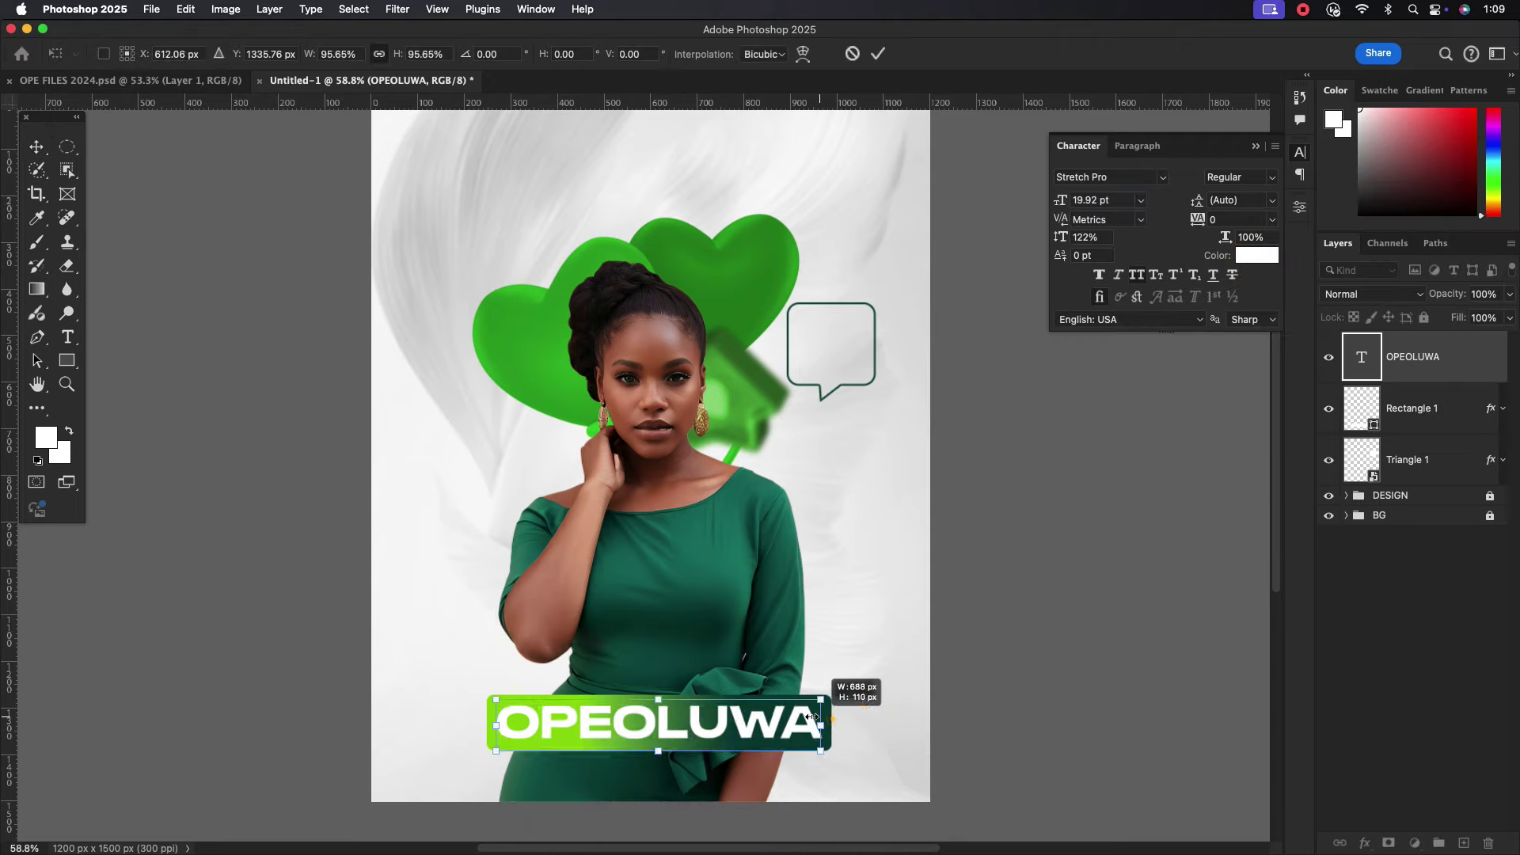
drag(830, 738, 791, 743)
Swap the second O for a wide stretched glyph and centre the name on the bar.
key(Return)
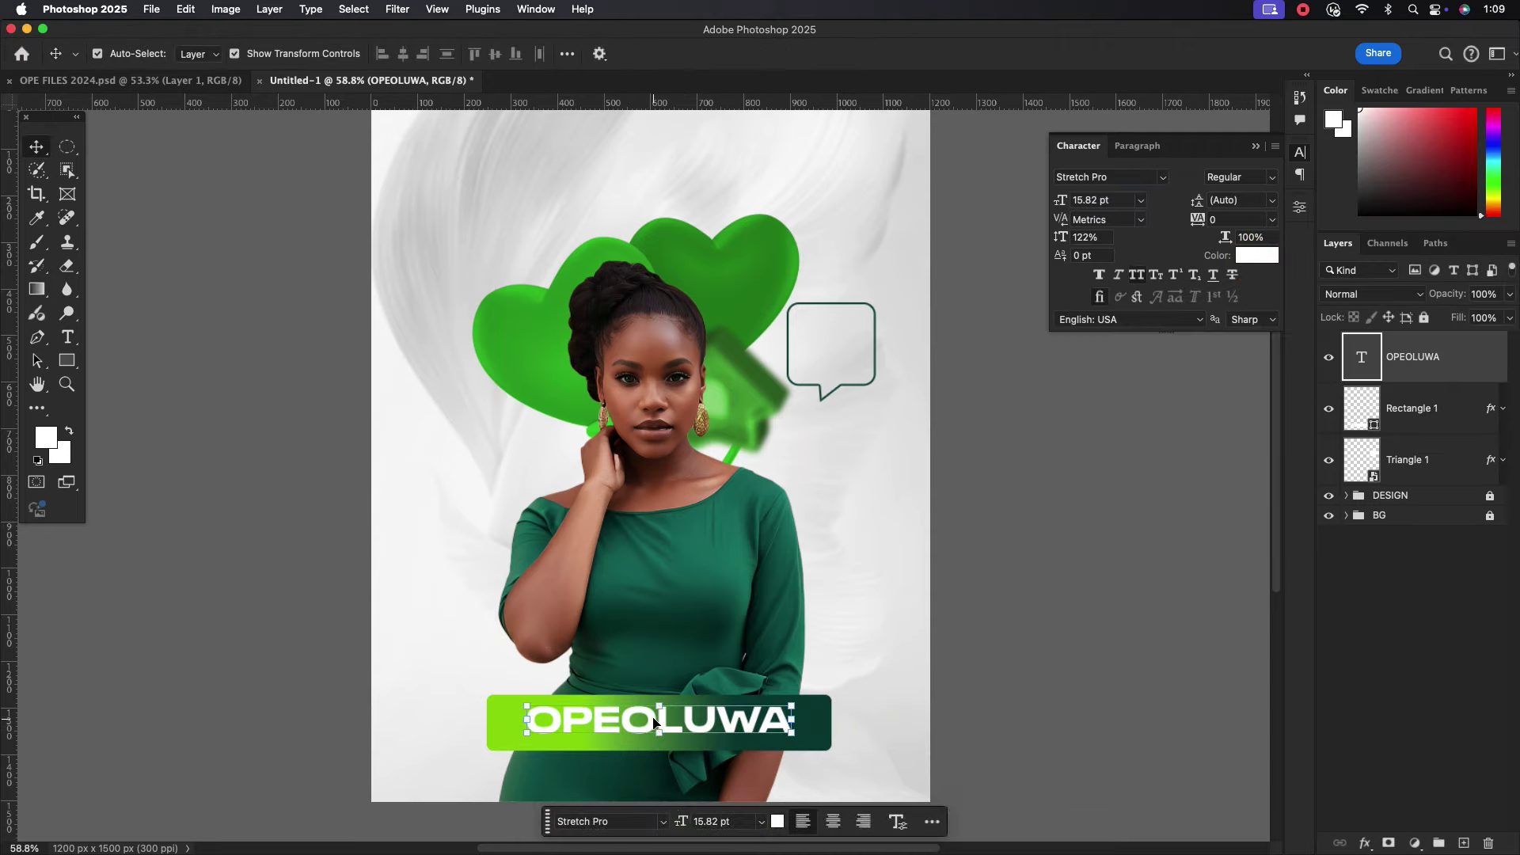
double_click(662, 721)
drag(627, 721, 671, 720)
text(O)
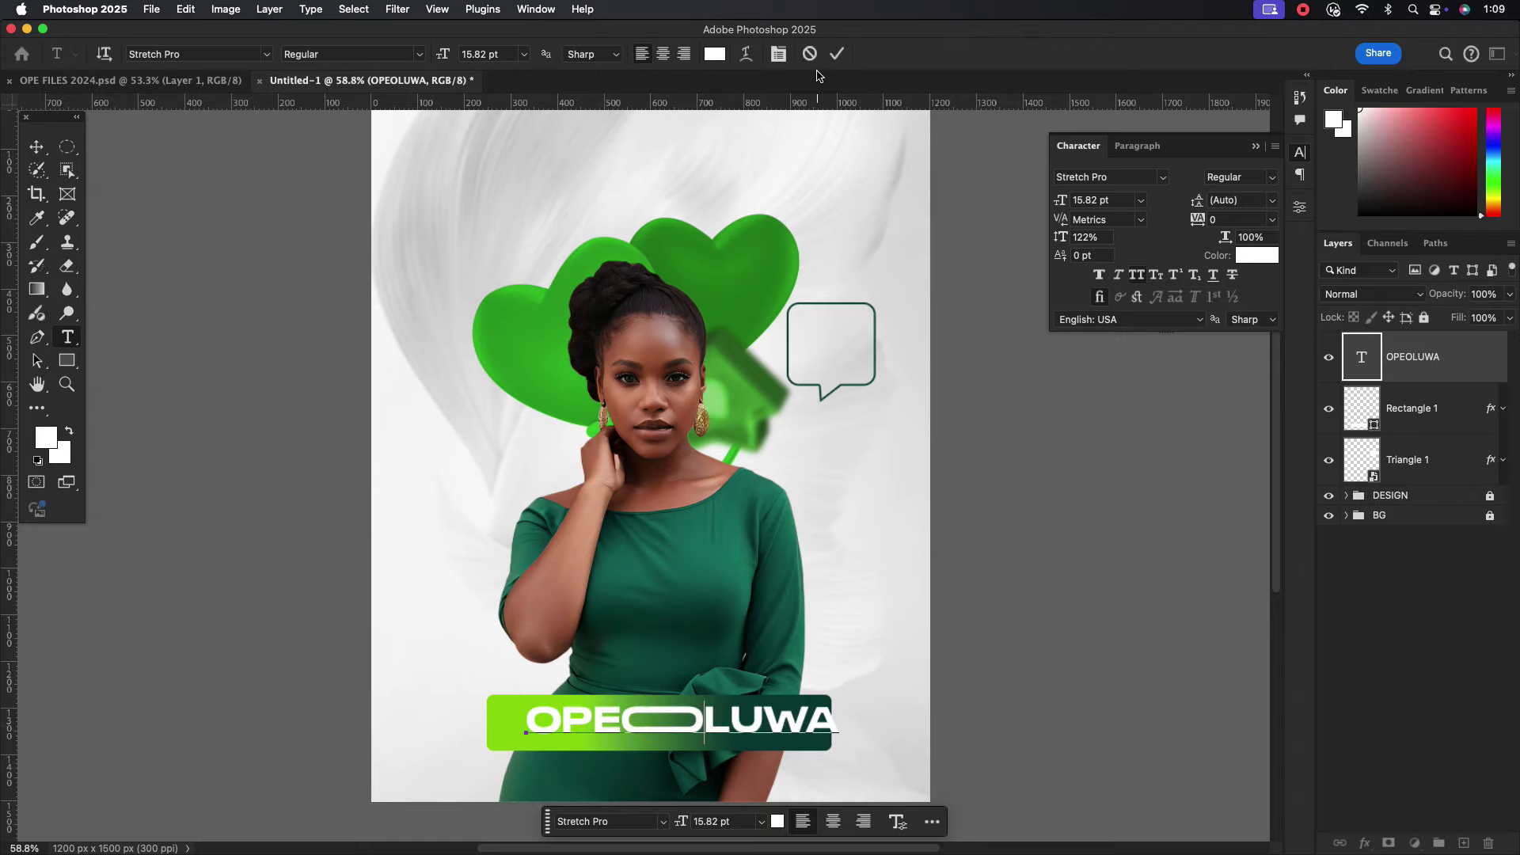
drag(774, 723, 747, 729)
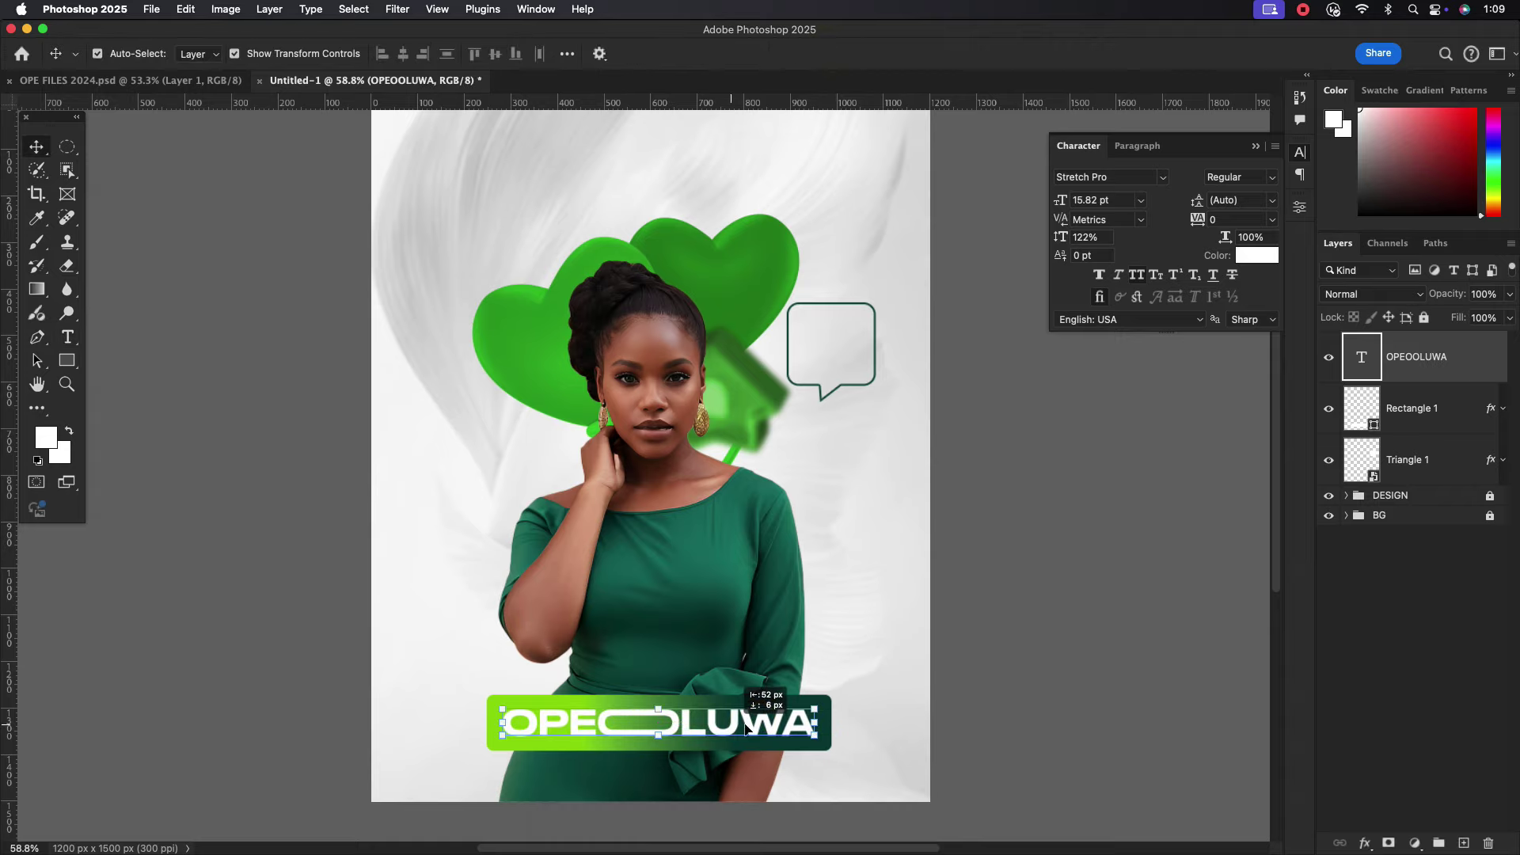
click(861, 625)
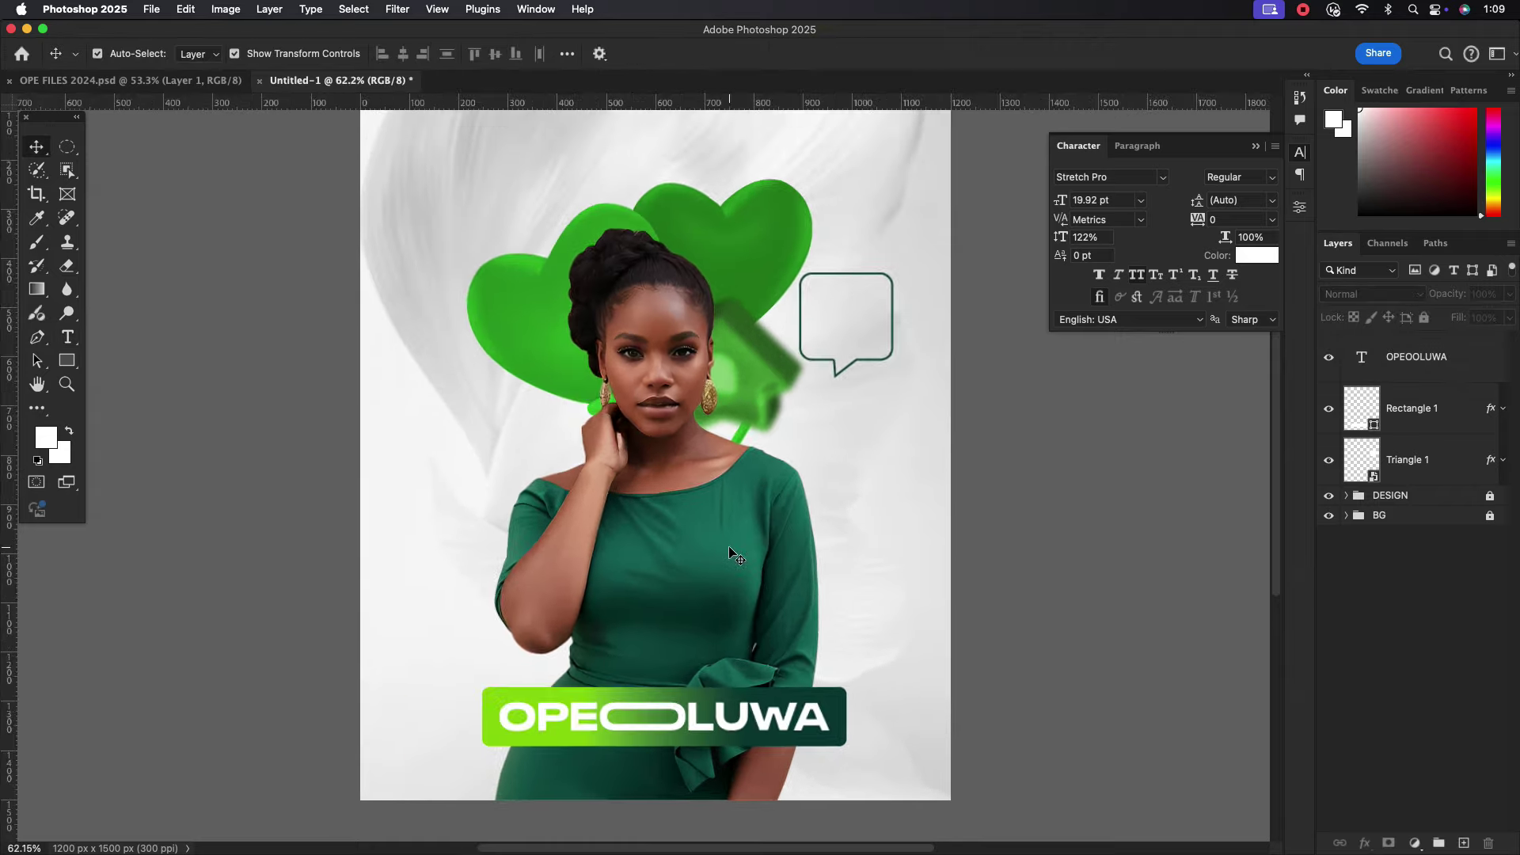
Add two-line GRATE GRACE text and move it to the poster's centre-right.
click(68, 337)
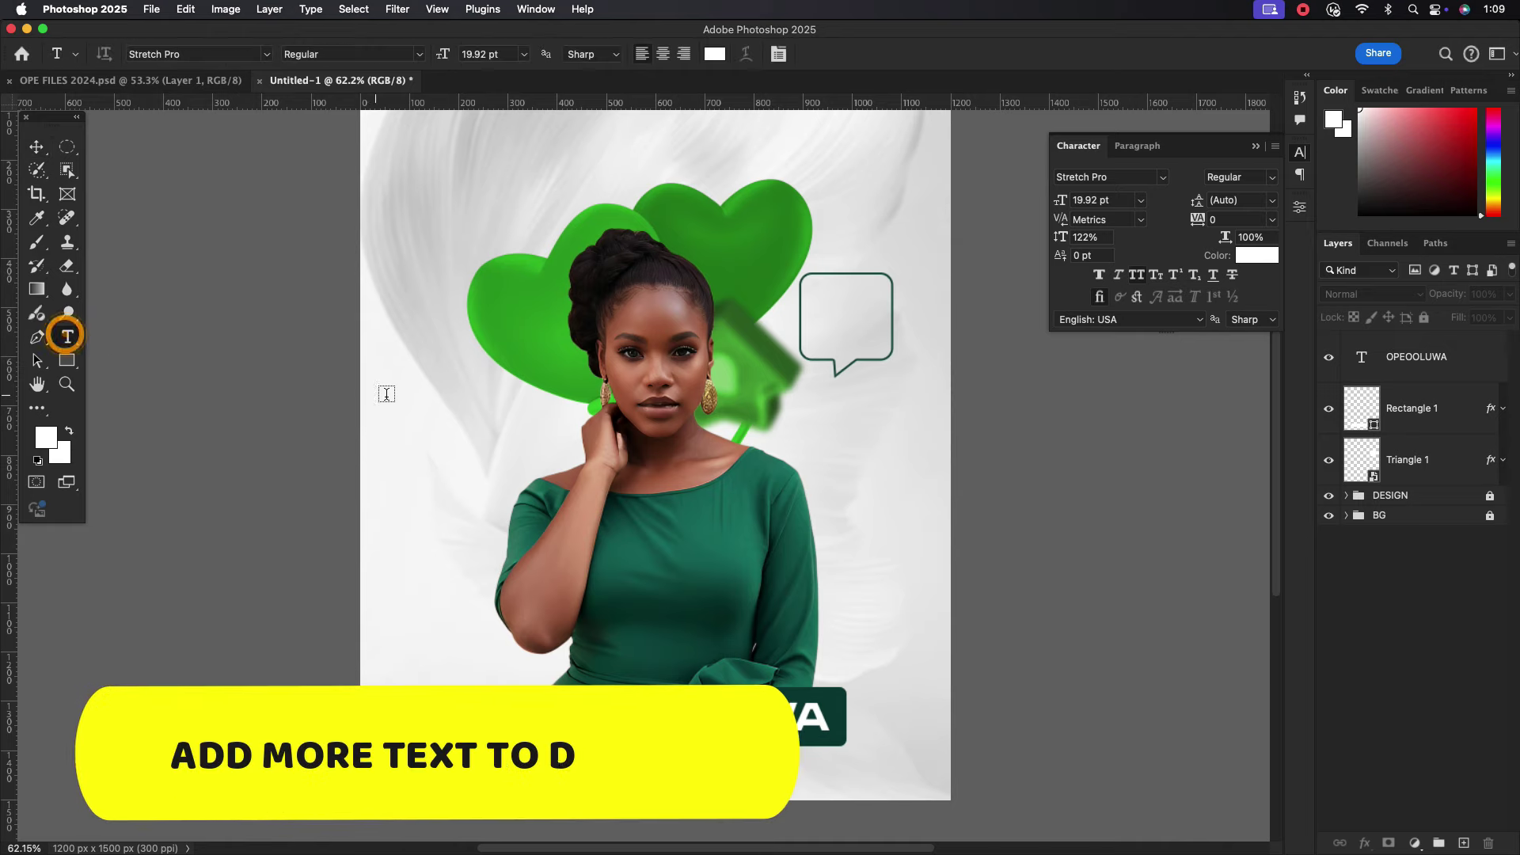
click(440, 200)
text(GRATE)
key(Return)
text(G)
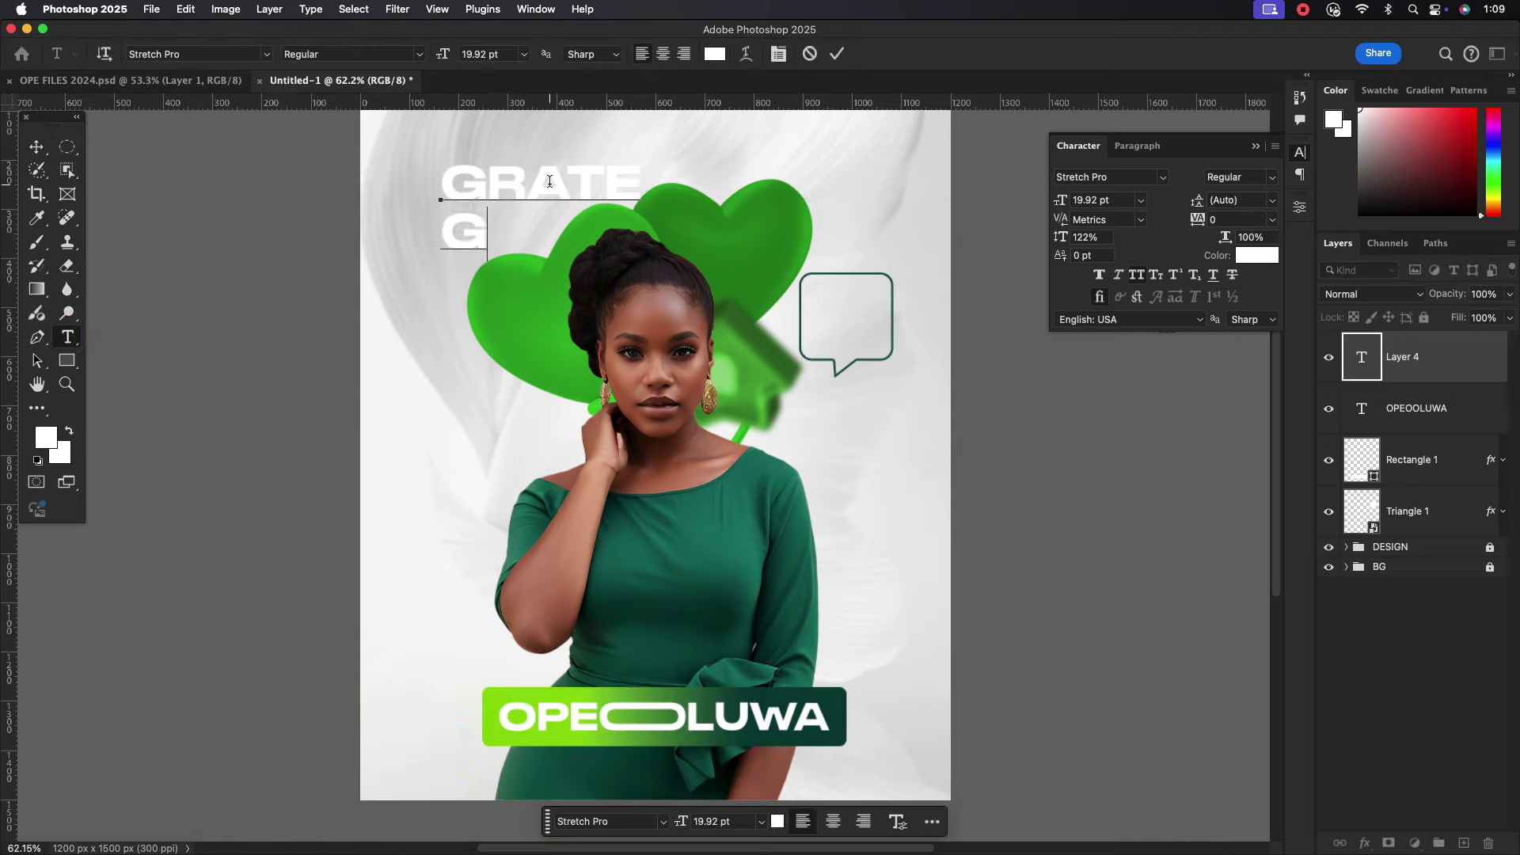
text(RACE)
click(836, 53)
click(36, 146)
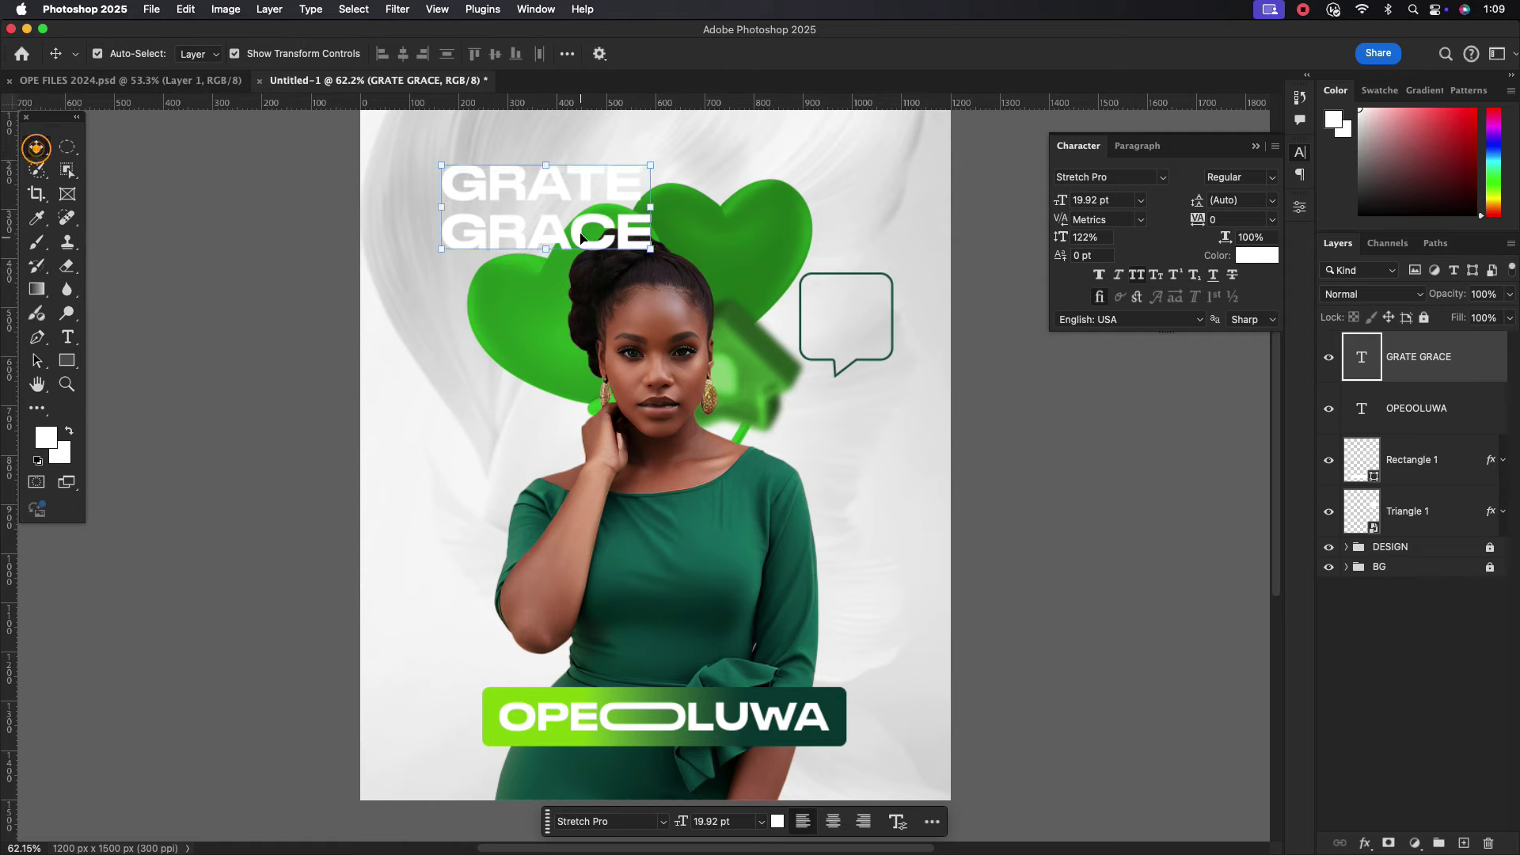
drag(546, 222, 771, 489)
Set GRATE GRACE to Bebas Neue Pro Expanded Regular and shift it right.
click(1109, 177)
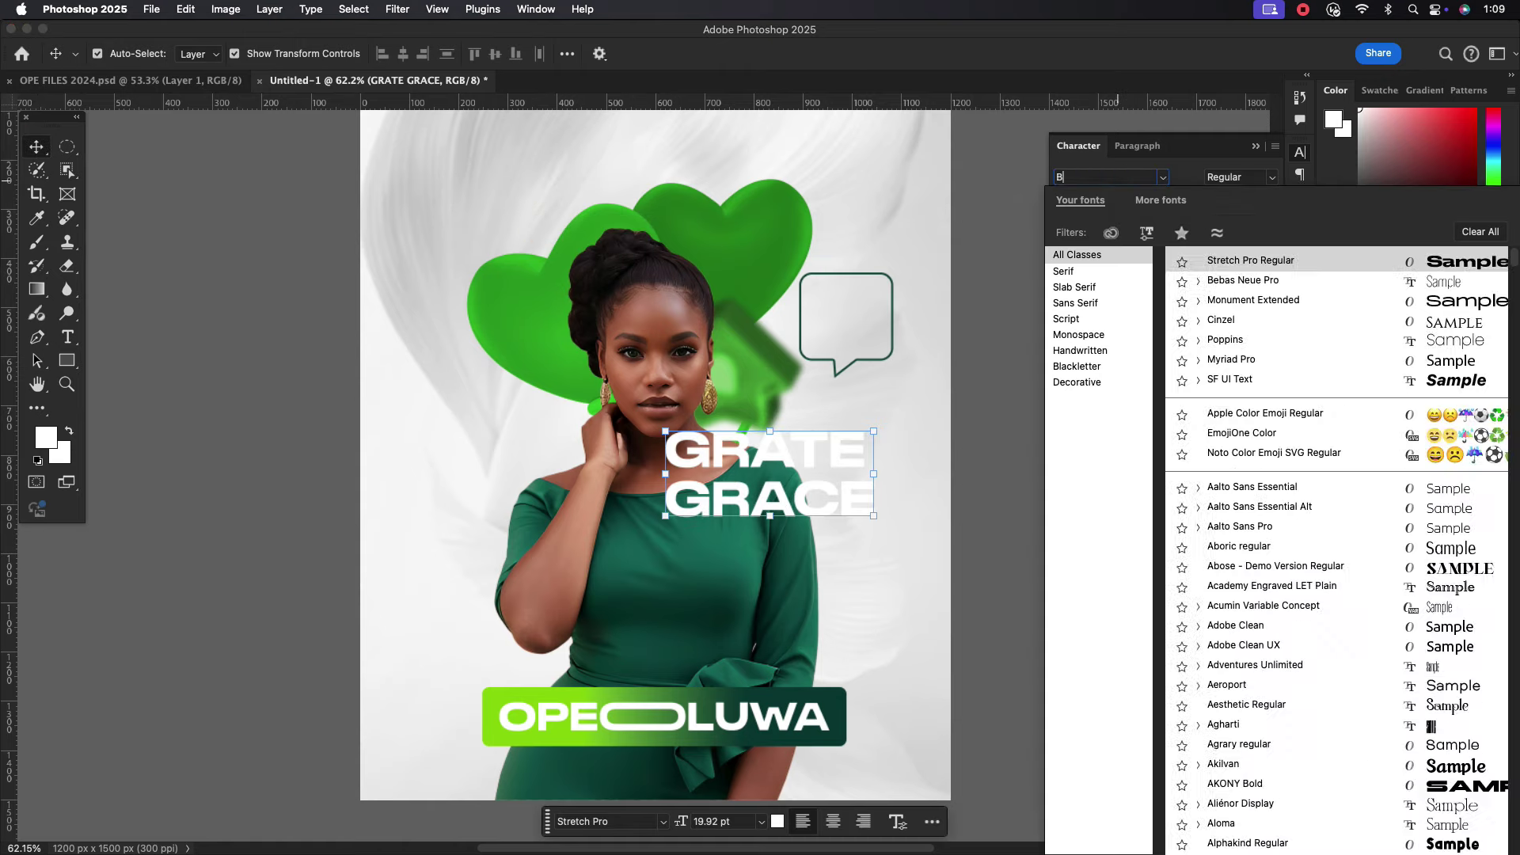
text(BEBAS)
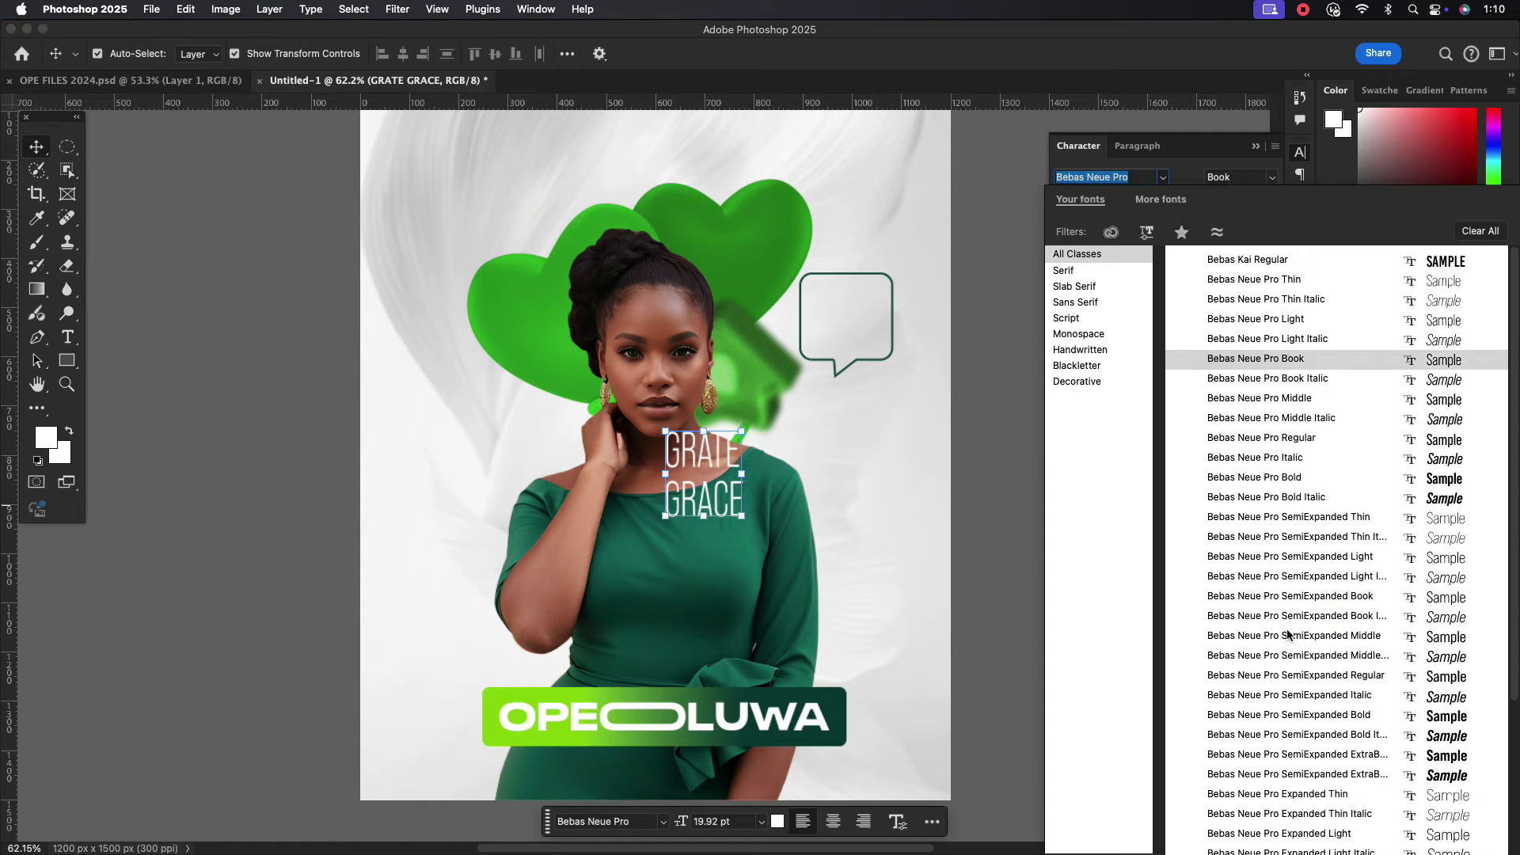
scroll(1299, 634, down, 5)
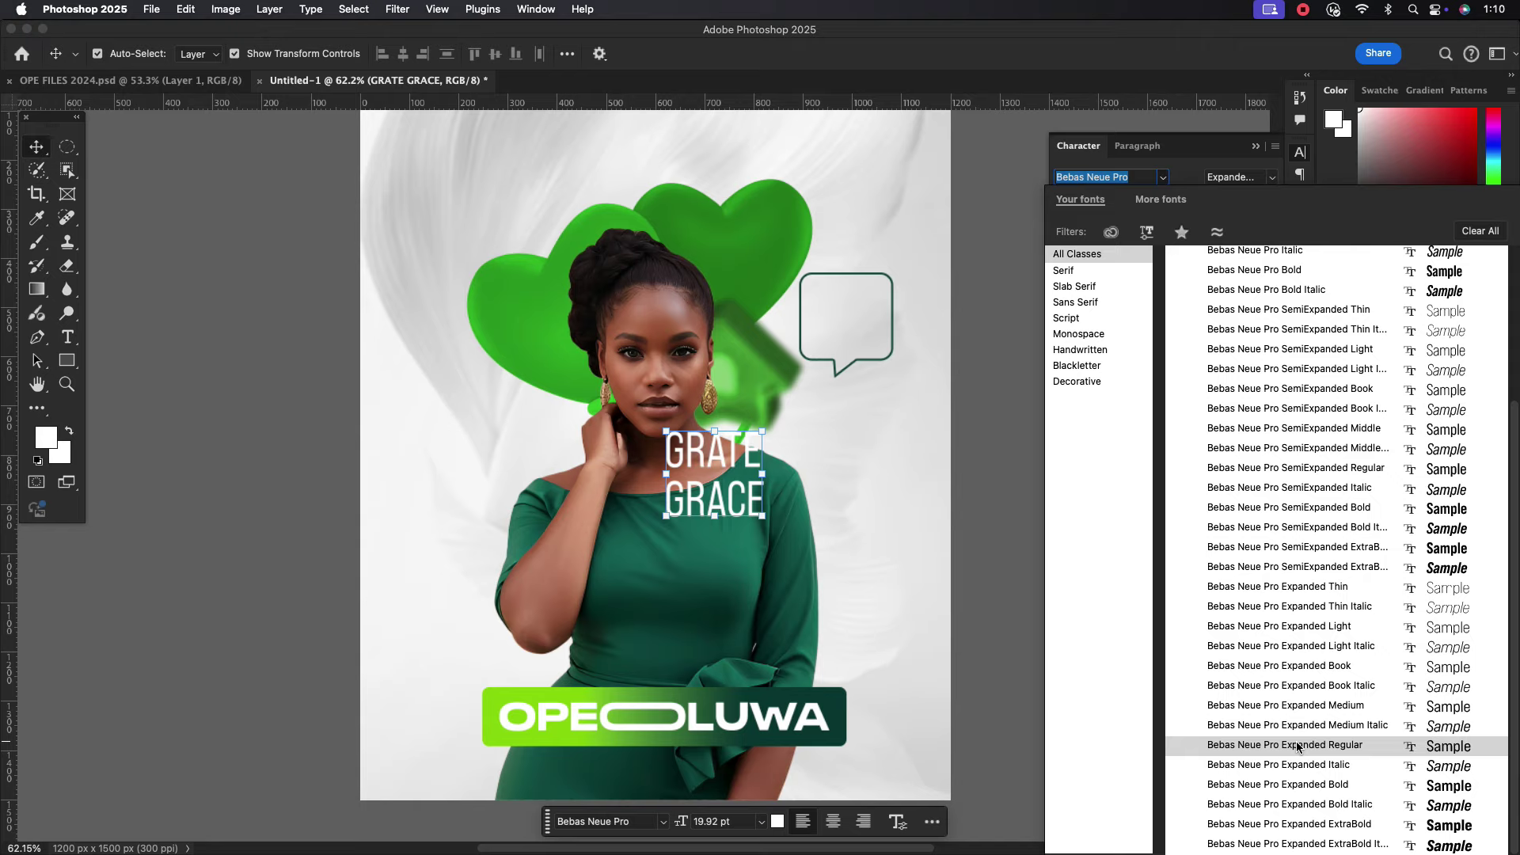
click(1299, 746)
drag(712, 475, 828, 451)
Colour GRATE GRACE dark green sampled from the dress.
click(777, 822)
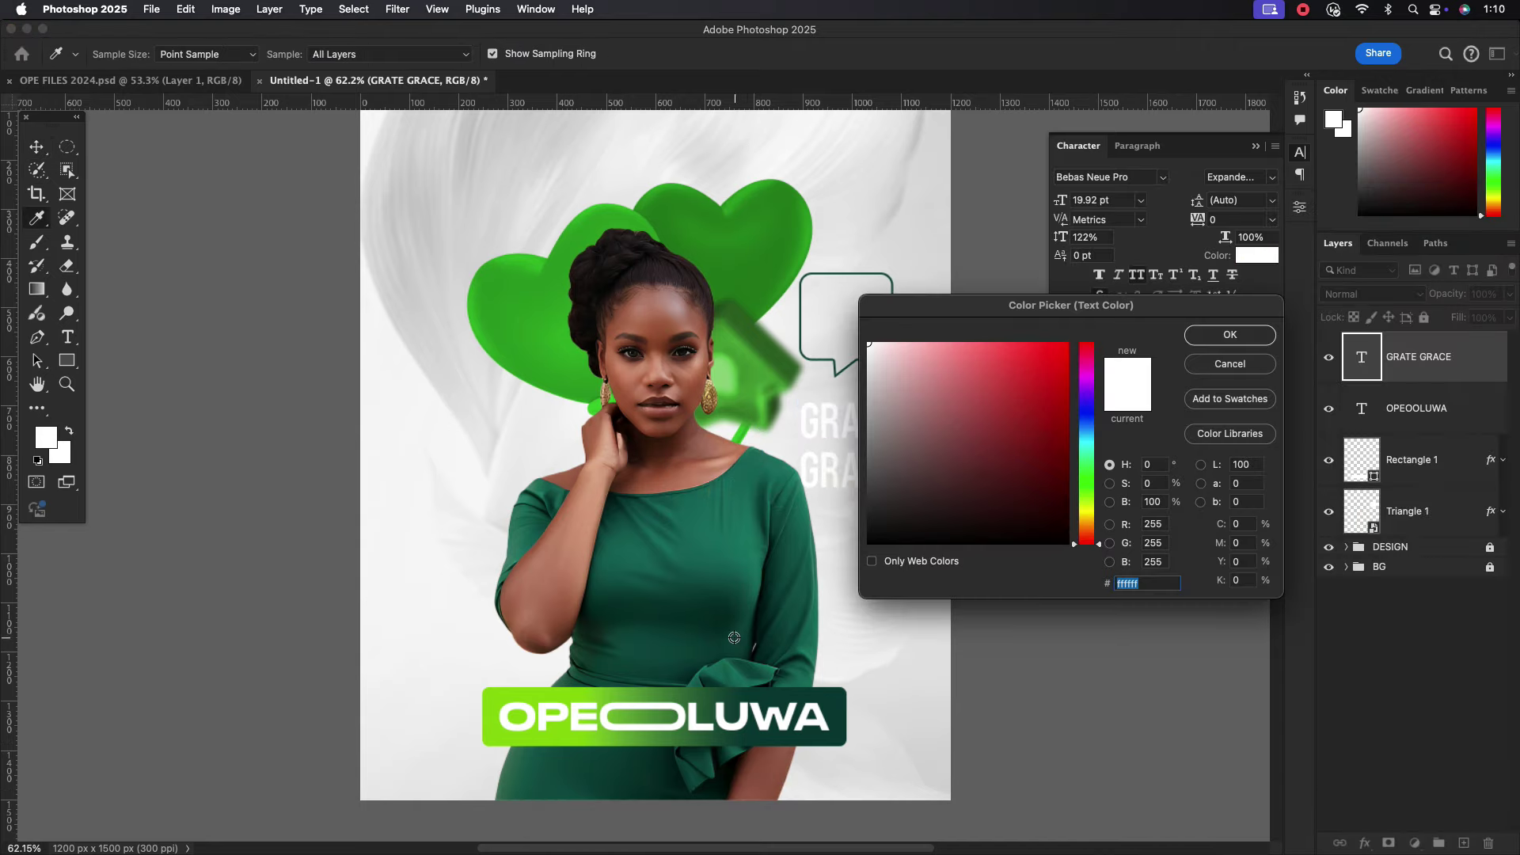
click(728, 607)
click(1230, 334)
Shrink GRATE GRACE into the speech bubble with 14 pt leading.
key(super+t)
mouse_move(899, 493)
mouse_down()
mouse_move(878, 350)
mouse_move(845, 321)
mouse_up()
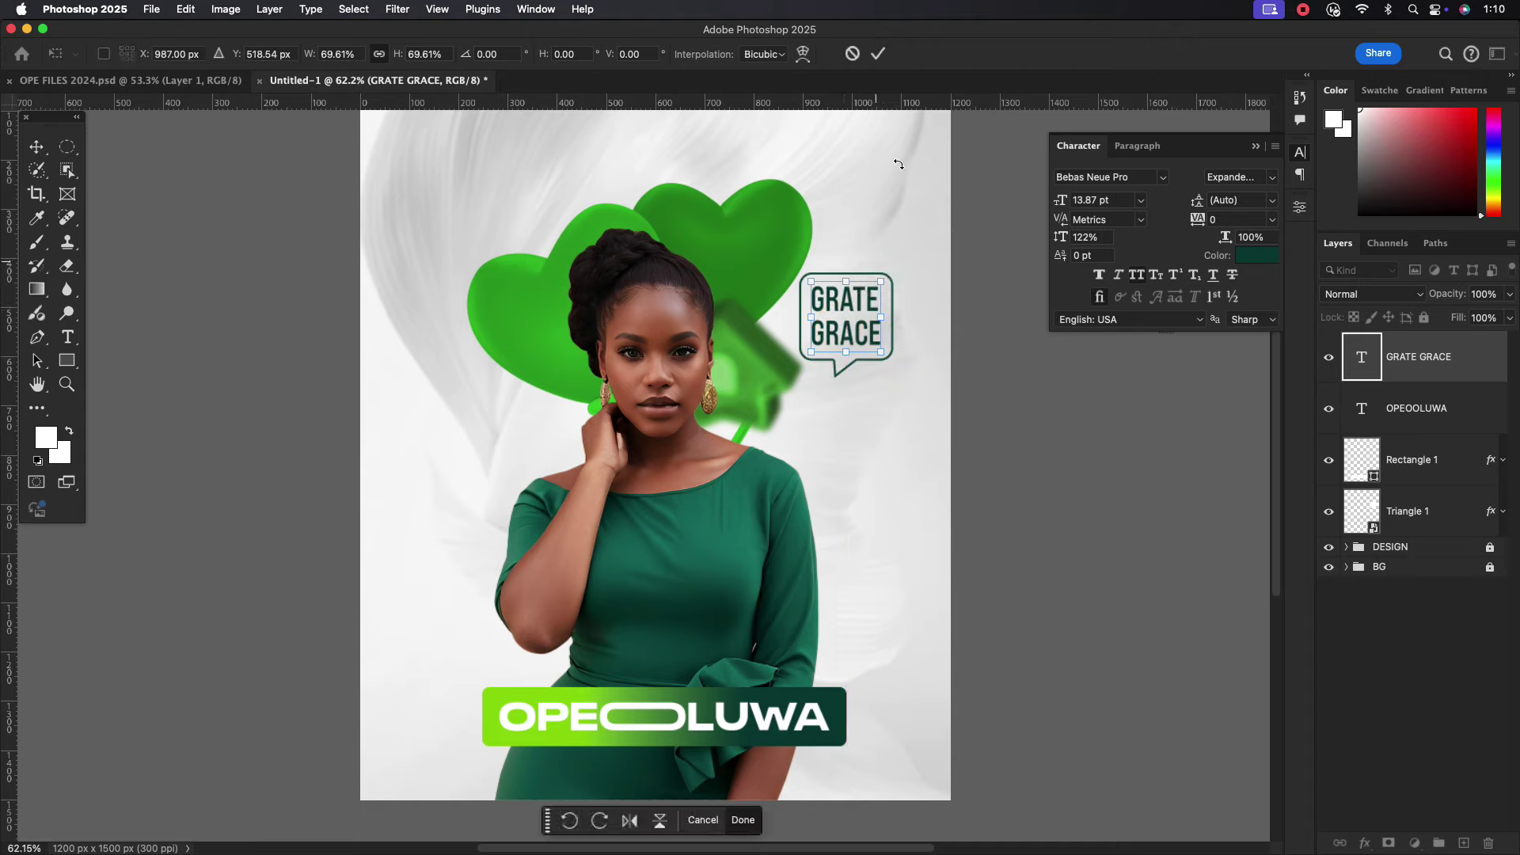
click(878, 53)
text(14)
key(Return)
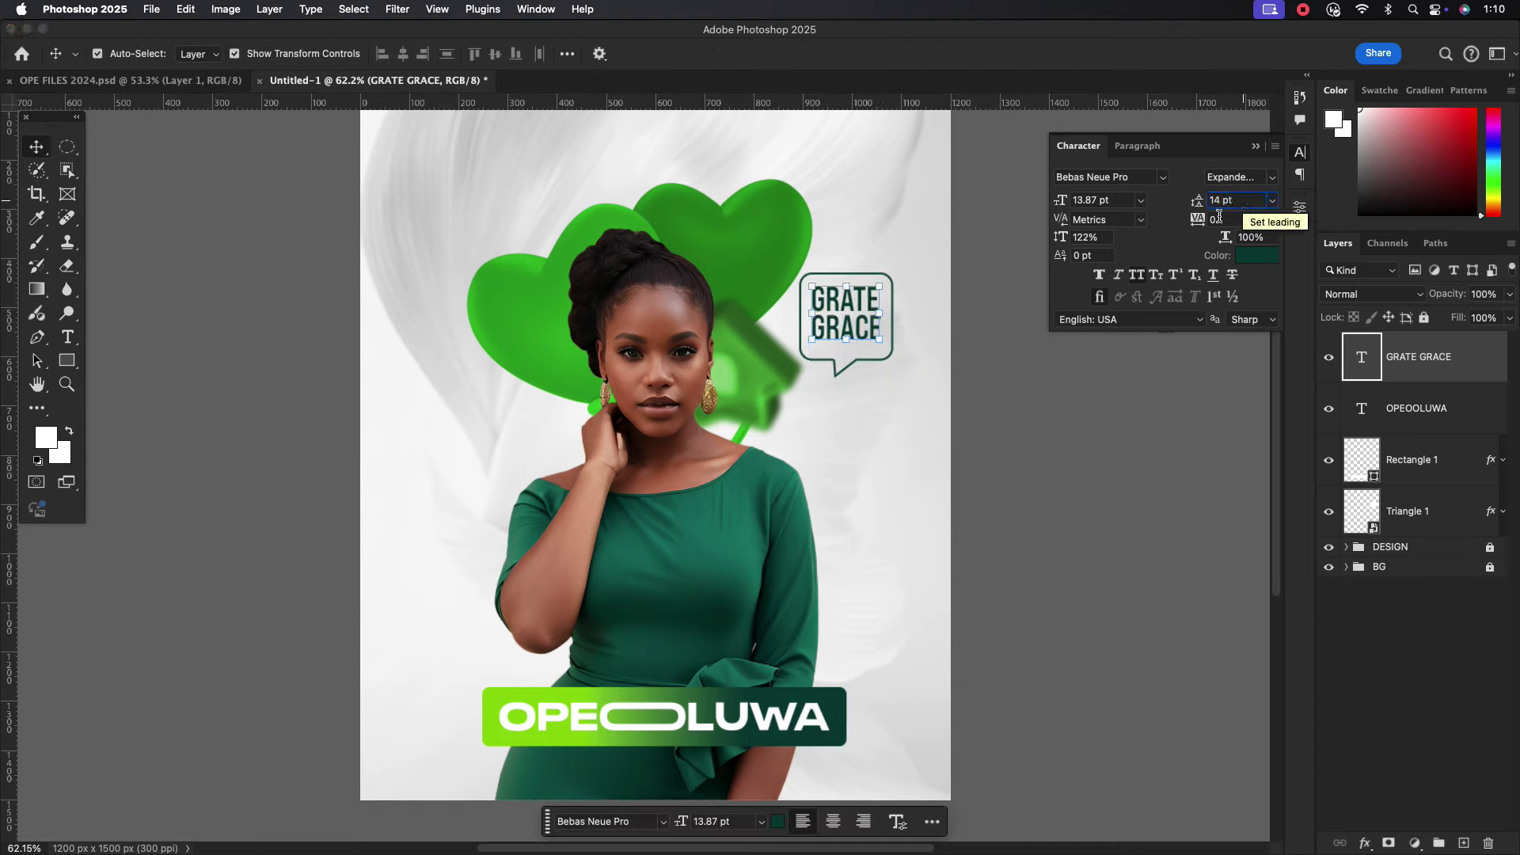
drag(859, 323, 859, 329)
Tighten GRATE GRACE's letter spacing to -25.
double_click(859, 329)
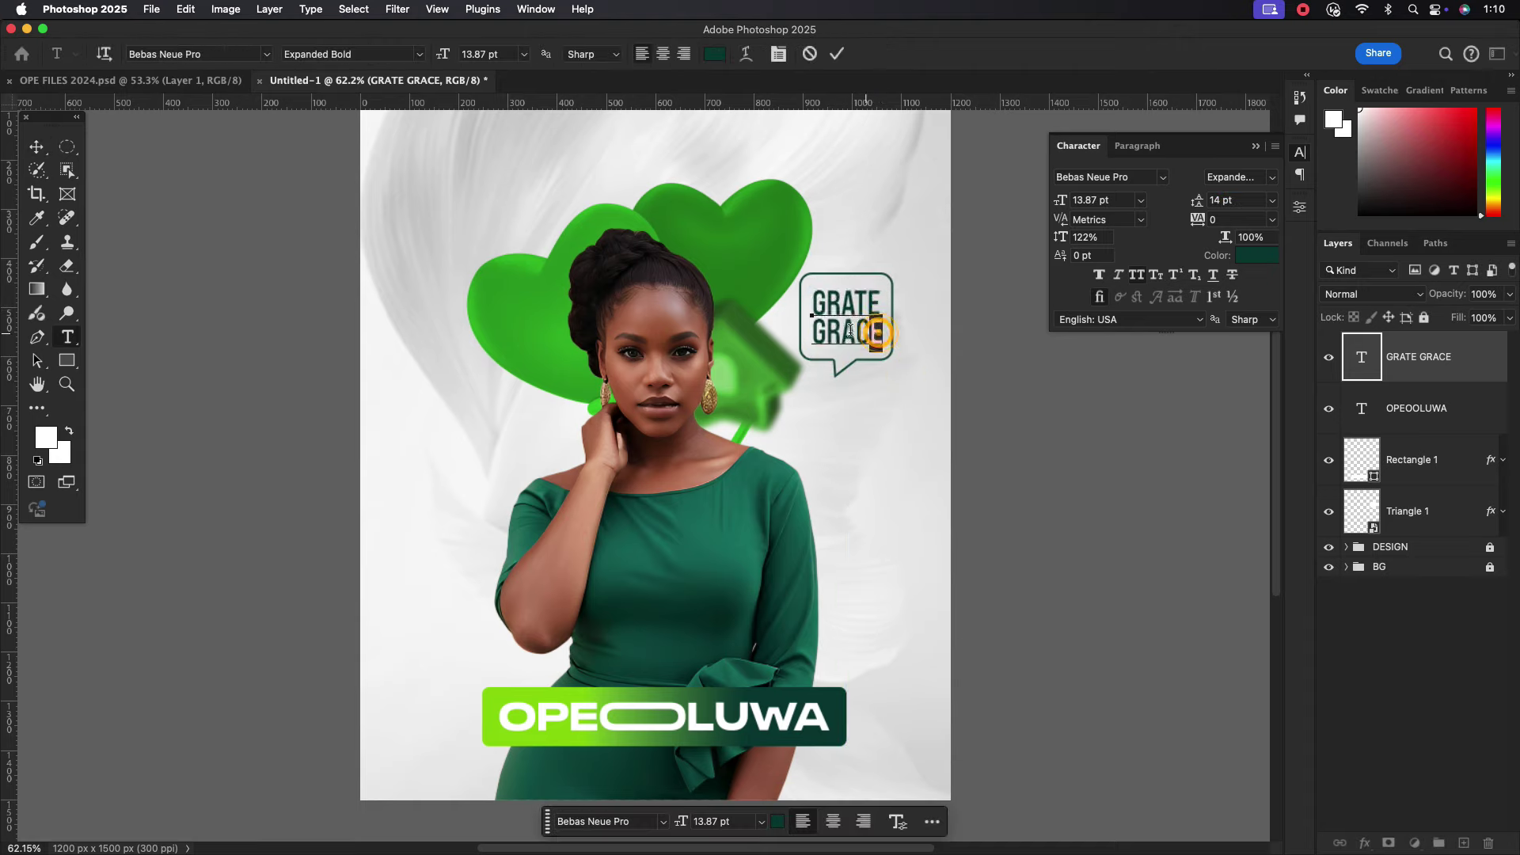
double_click(848, 332)
click(1272, 219)
click(1236, 285)
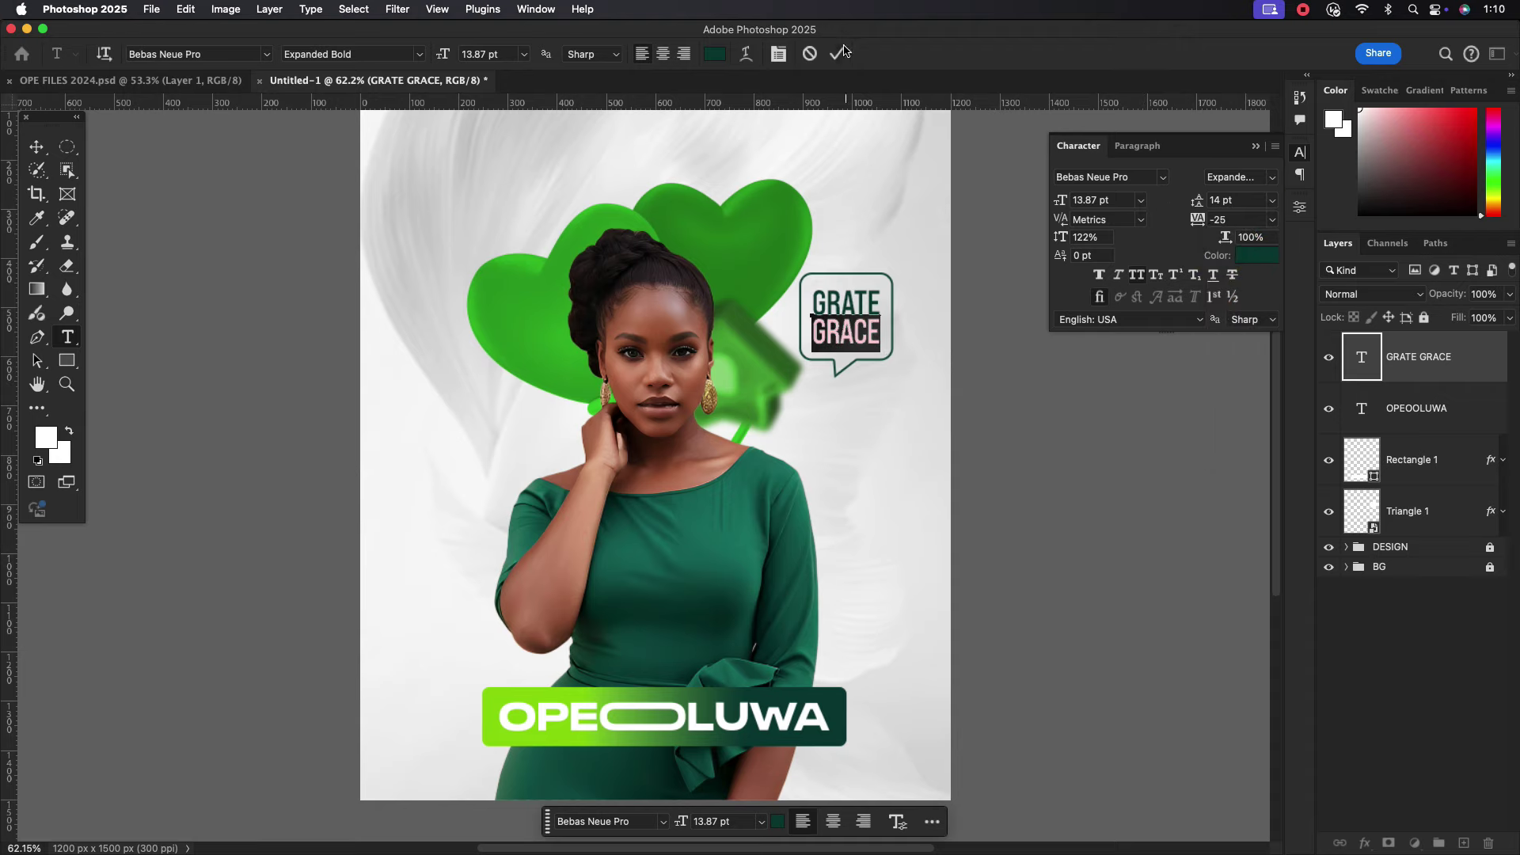
key(Escape)
key(v)
click(893, 405)
Reselect GRATE GRACE and review its font style, leaving it unchanged.
click(857, 333)
click(1271, 177)
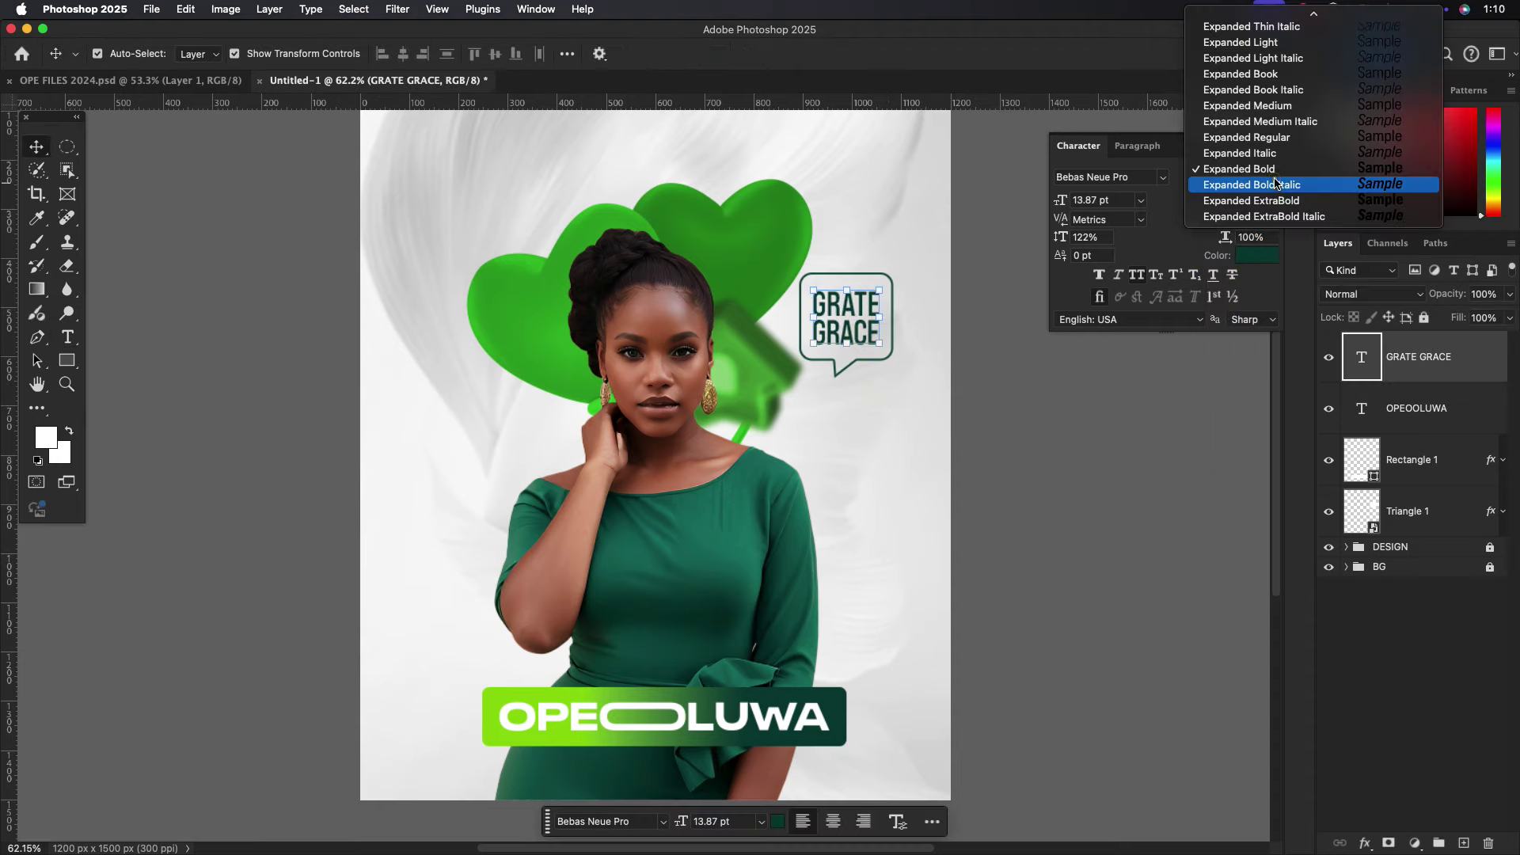
click(859, 428)
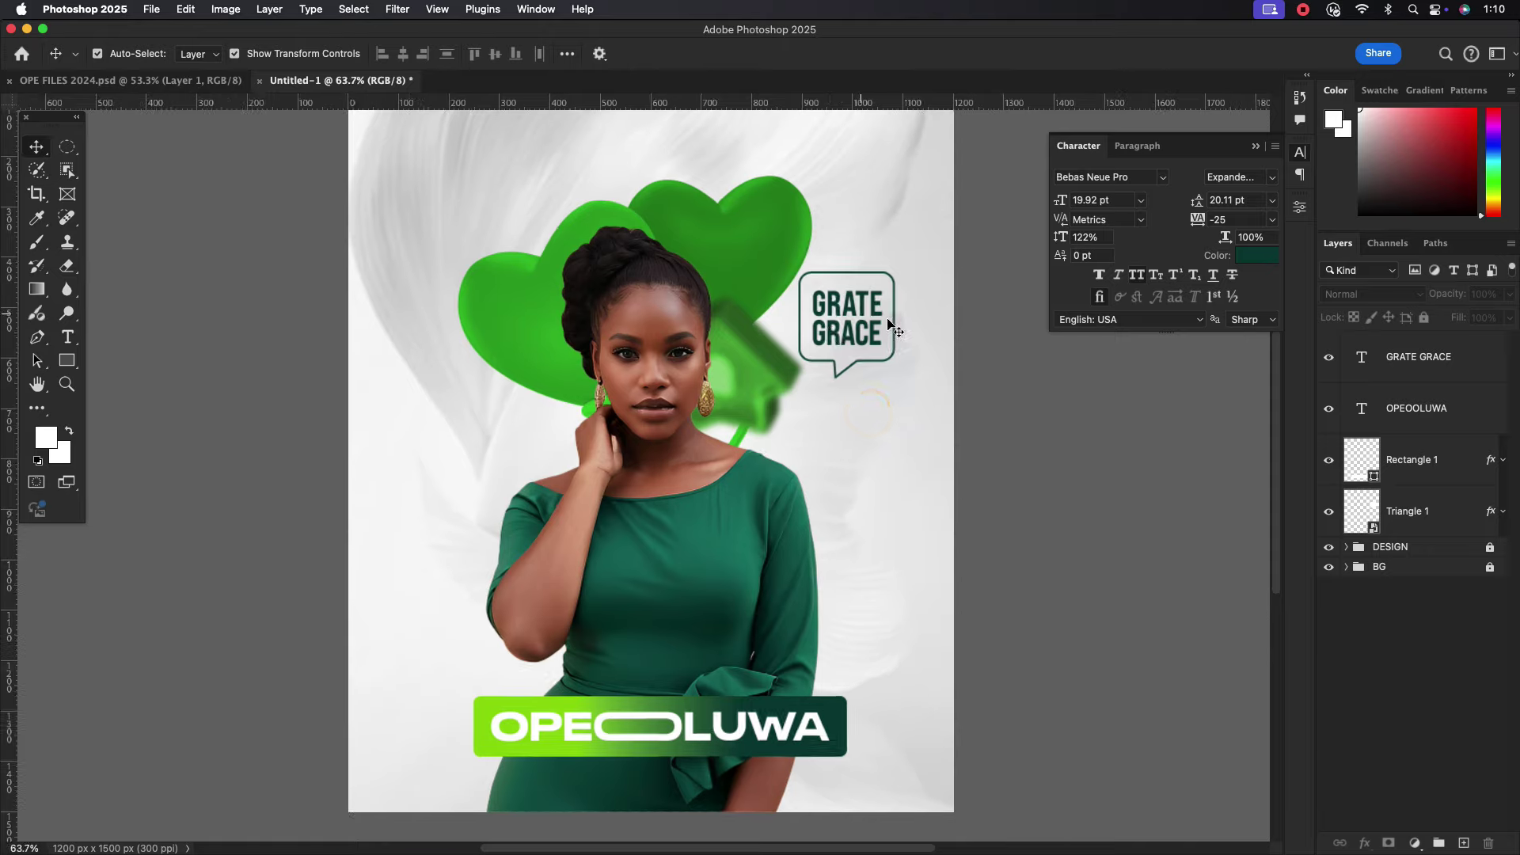
scroll(893, 339, up, 5)
scroll(893, 339, down, 5)
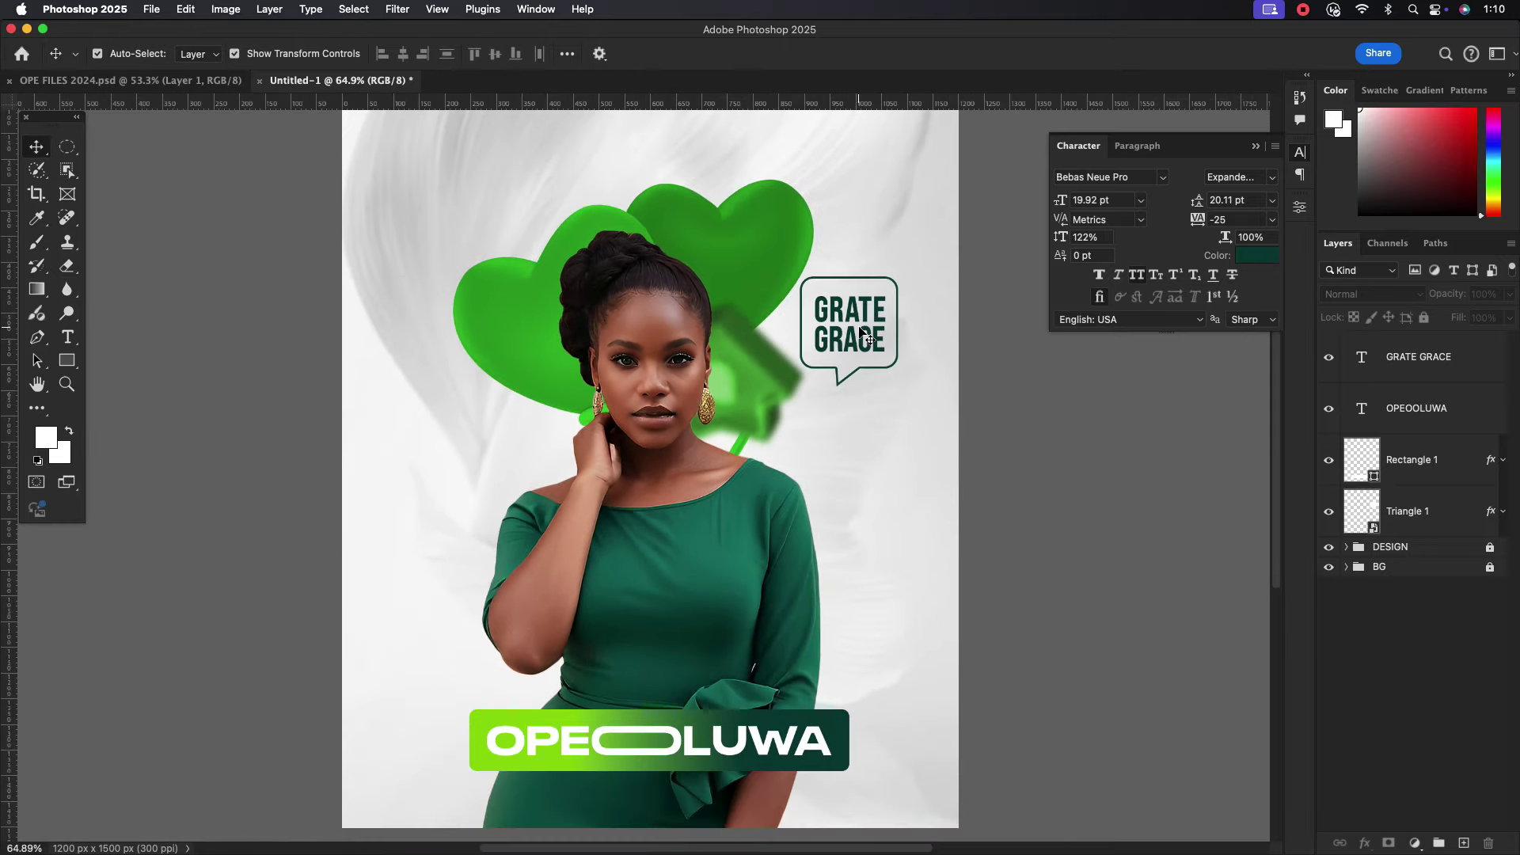
Duplicate GRATE GRACE and move the copy left, beside the hearts.
drag(538, 178, 467, 235)
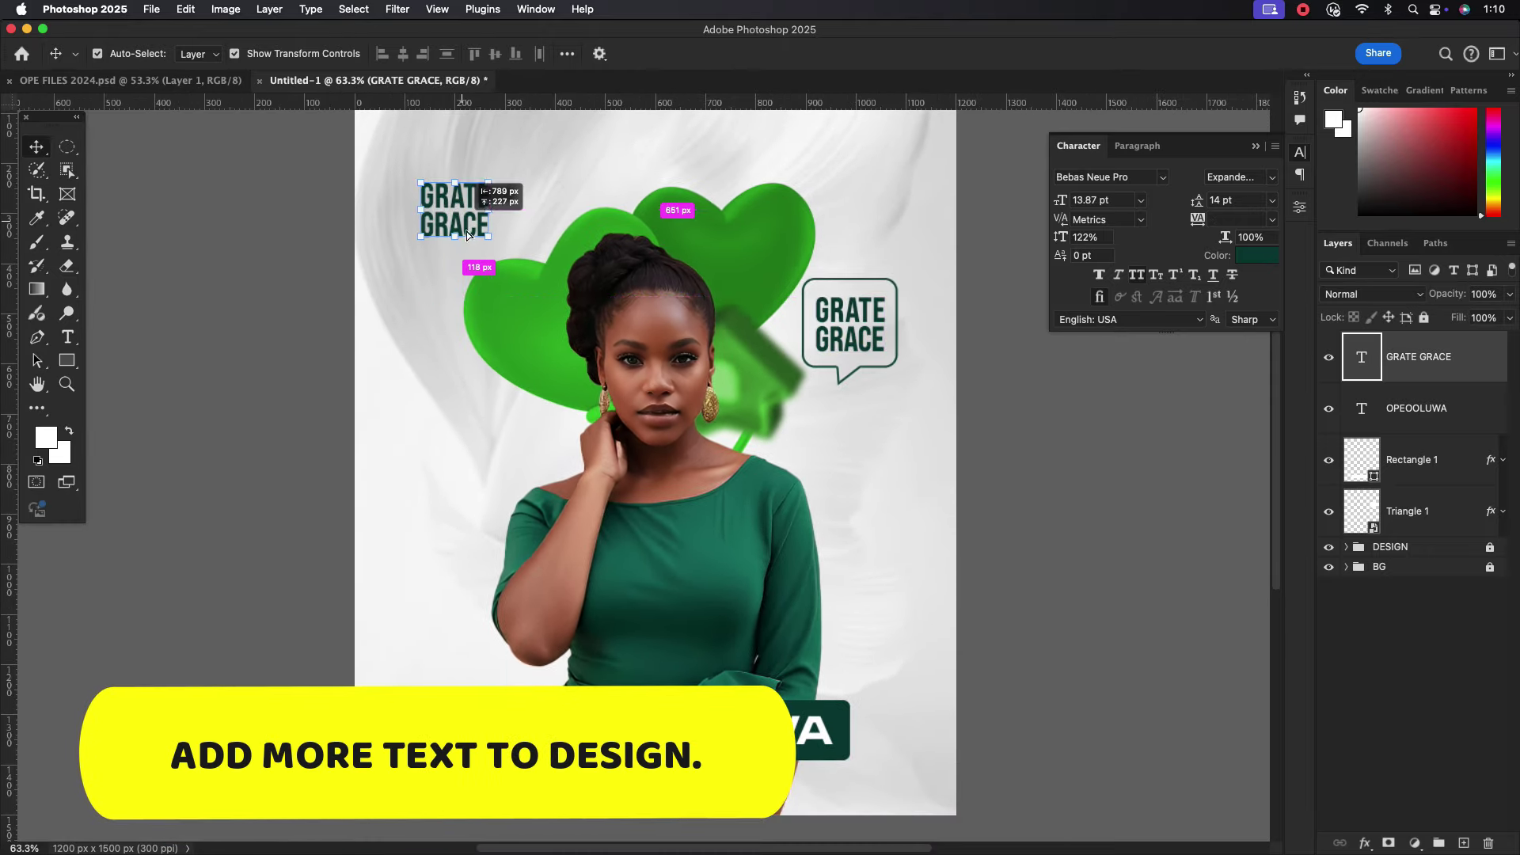
mouse_move(520, 283)
mouse_down()
mouse_move(488, 417)
mouse_move(505, 373)
mouse_up()
double_click(505, 372)
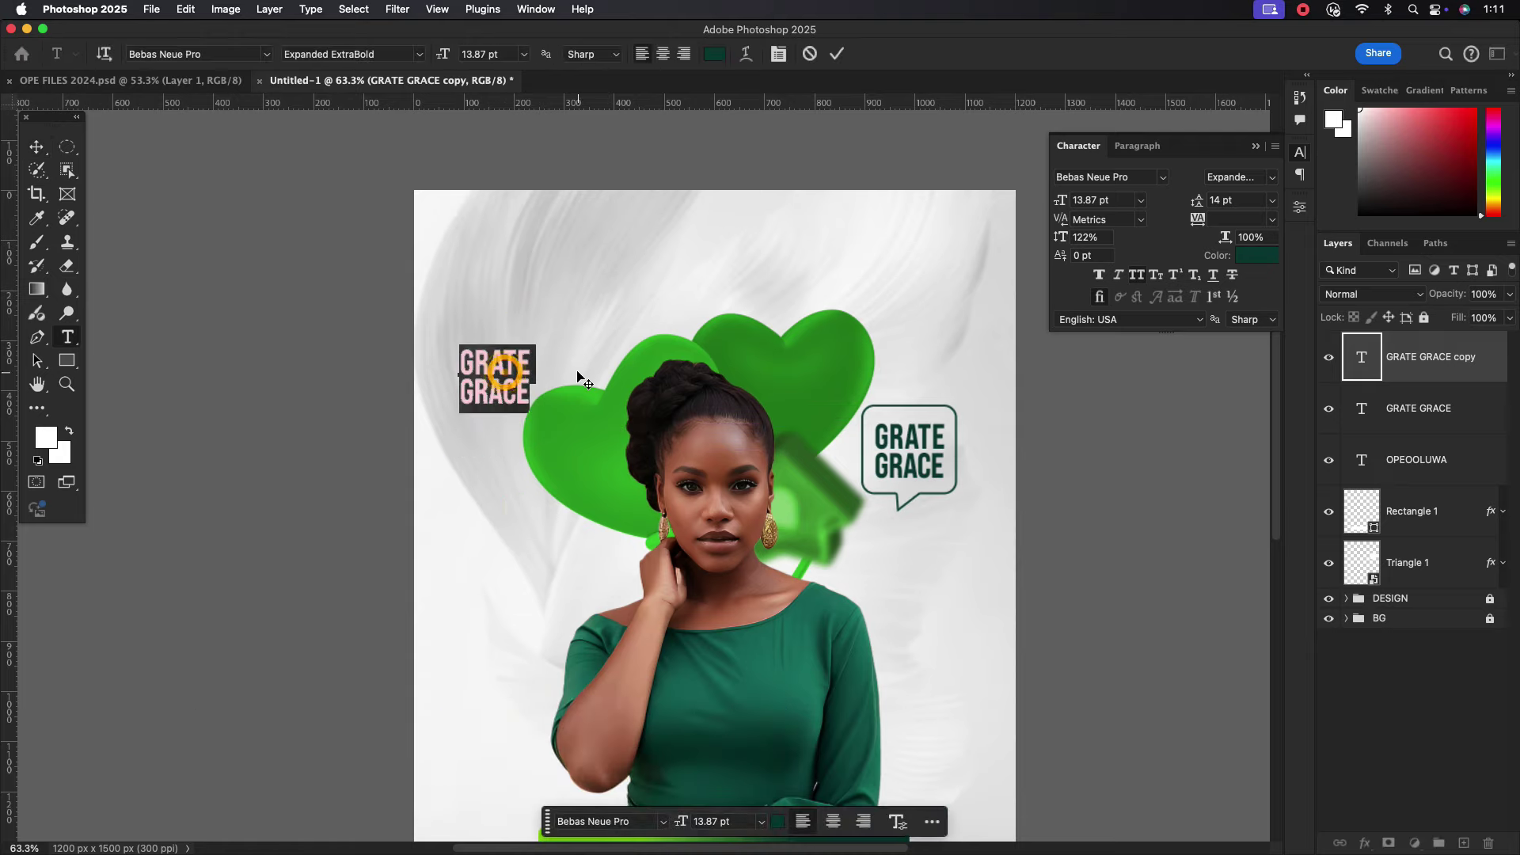
click(837, 53)
key(v)
drag(477, 378, 486, 532)
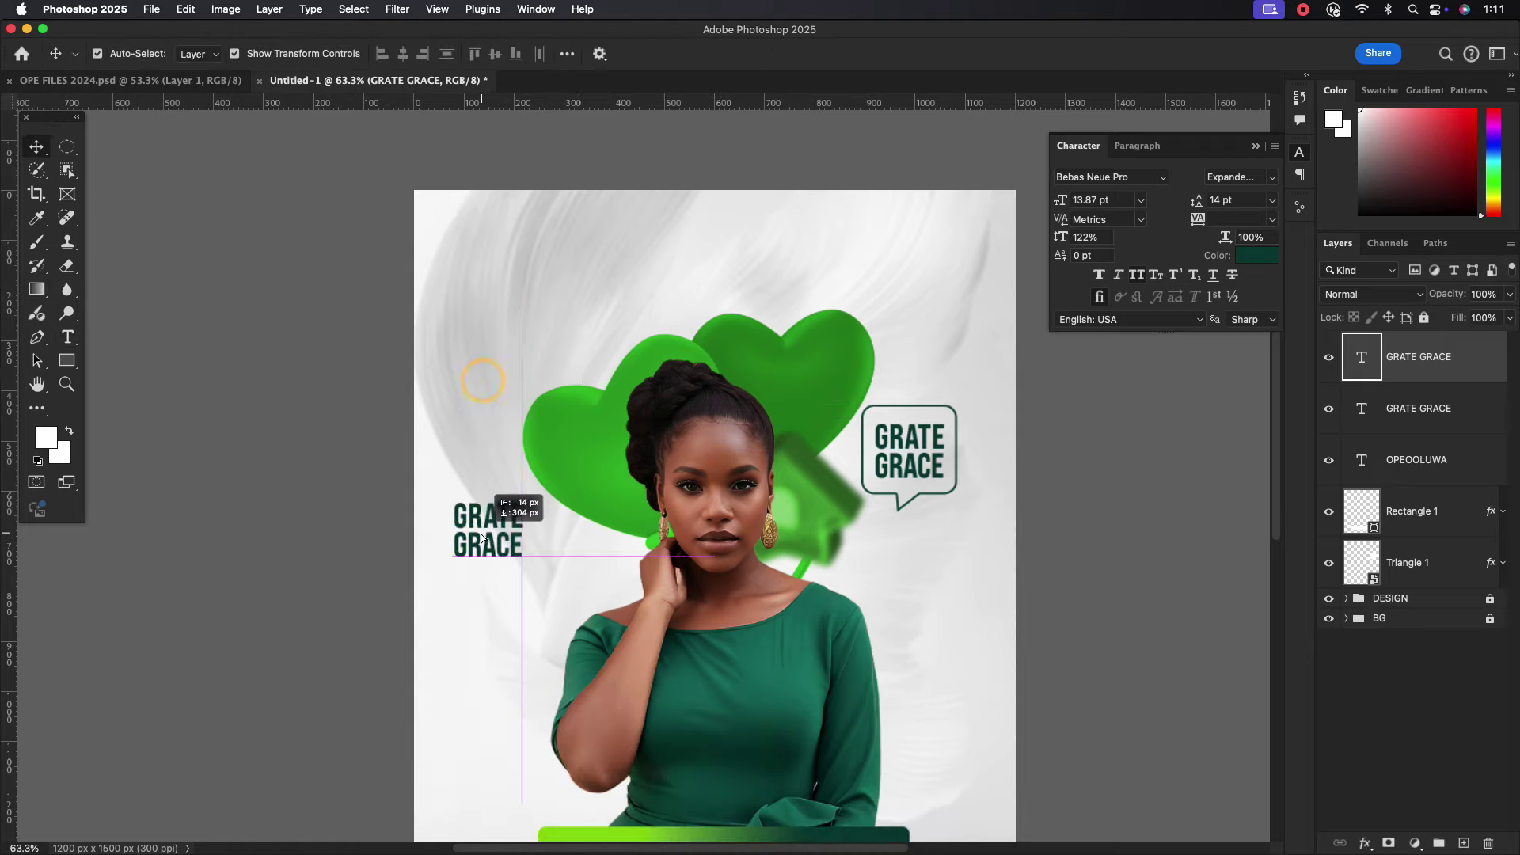
Change the copied text to read 25TH over NOV.
double_click(486, 532)
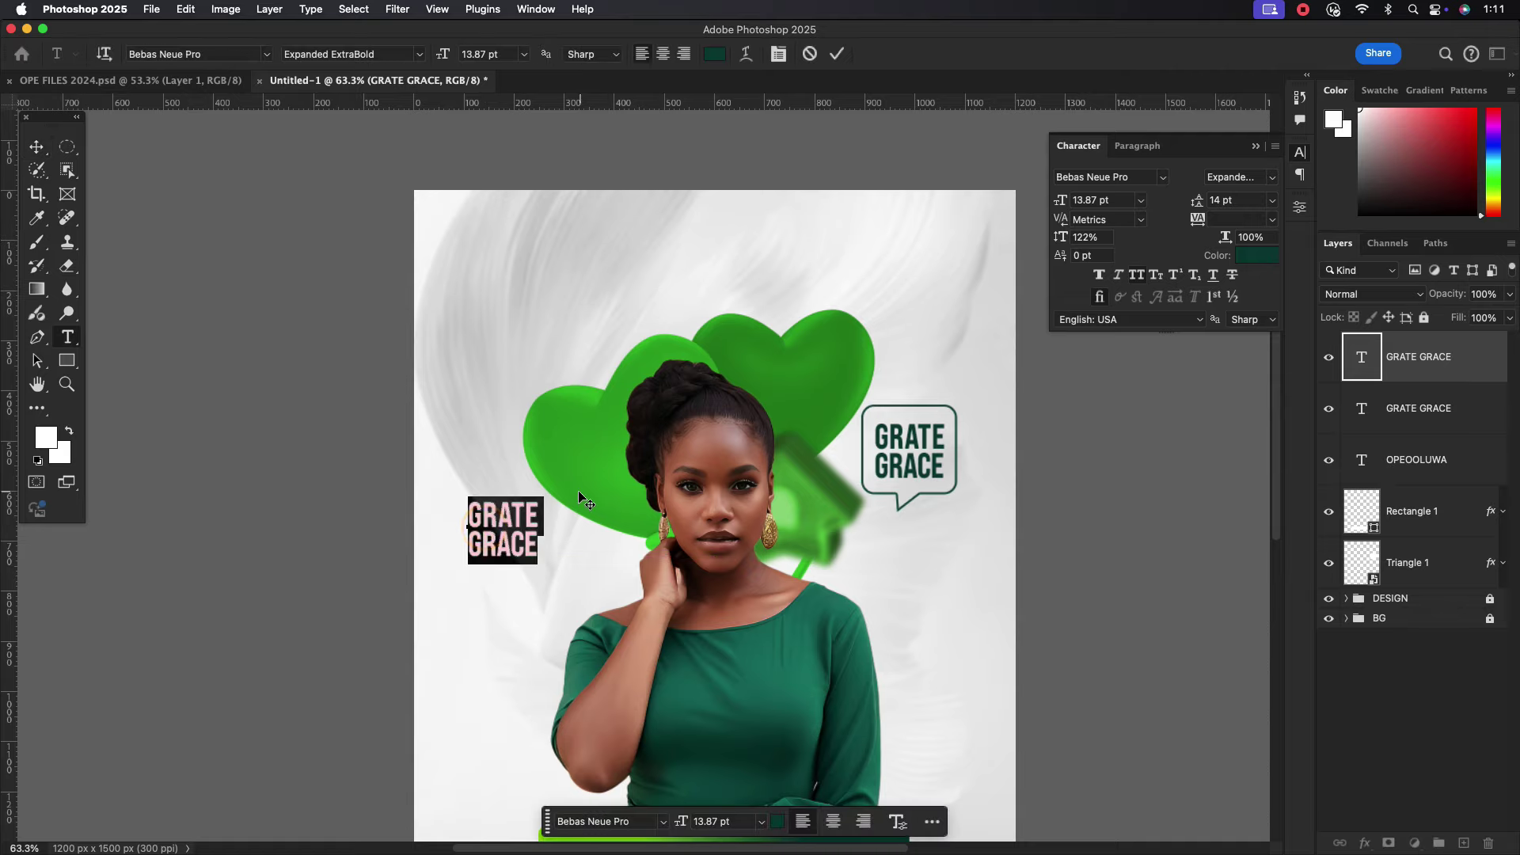
text(25TH)
key(Return)
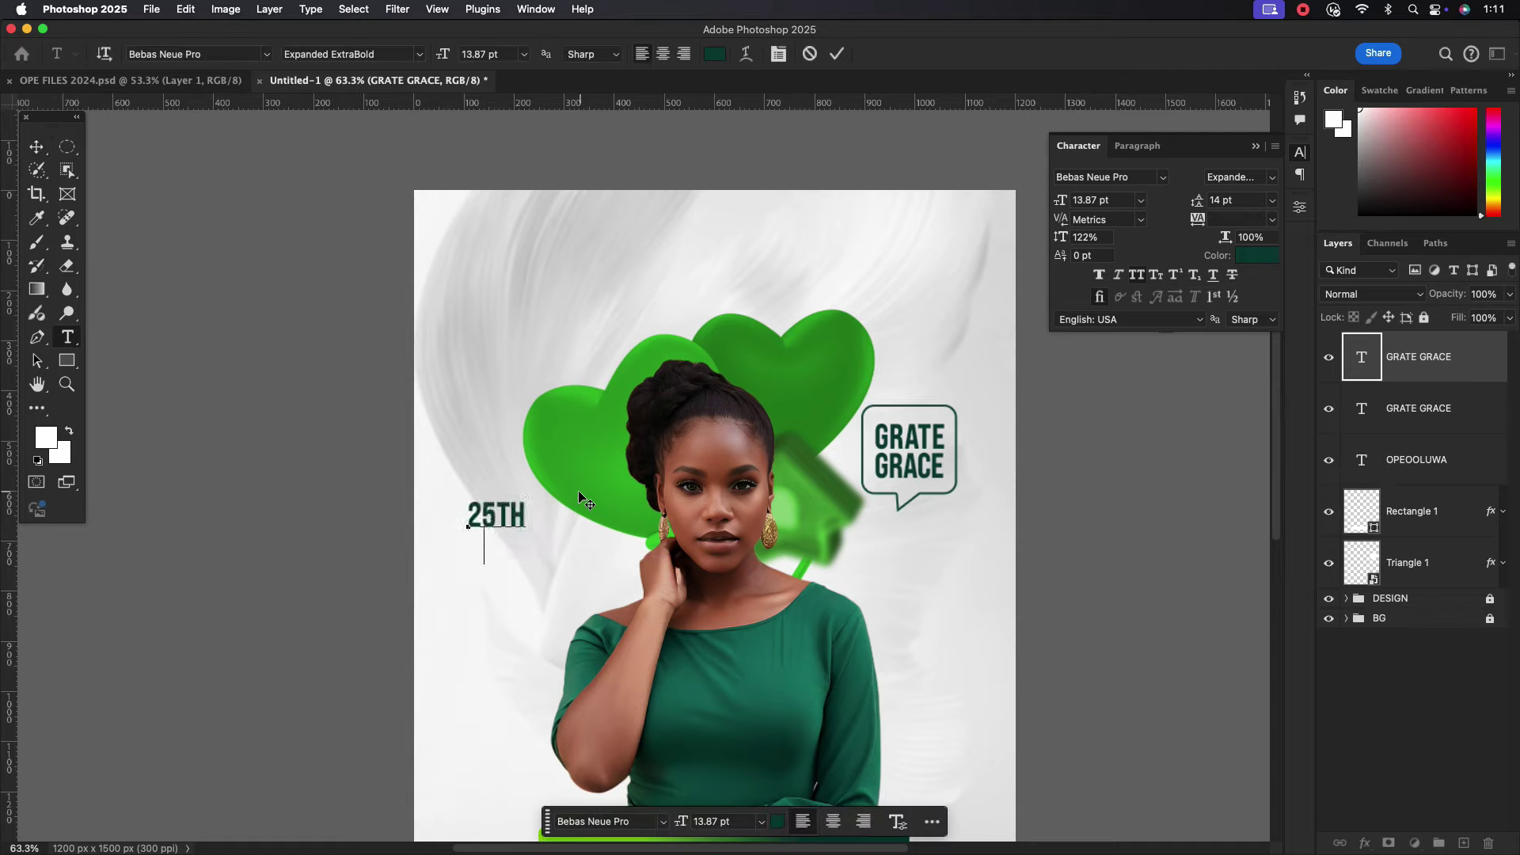
text(NOV.)
key(Escape)
Add AMAZING BIRTHDAY text at the top of the poster.
key(v)
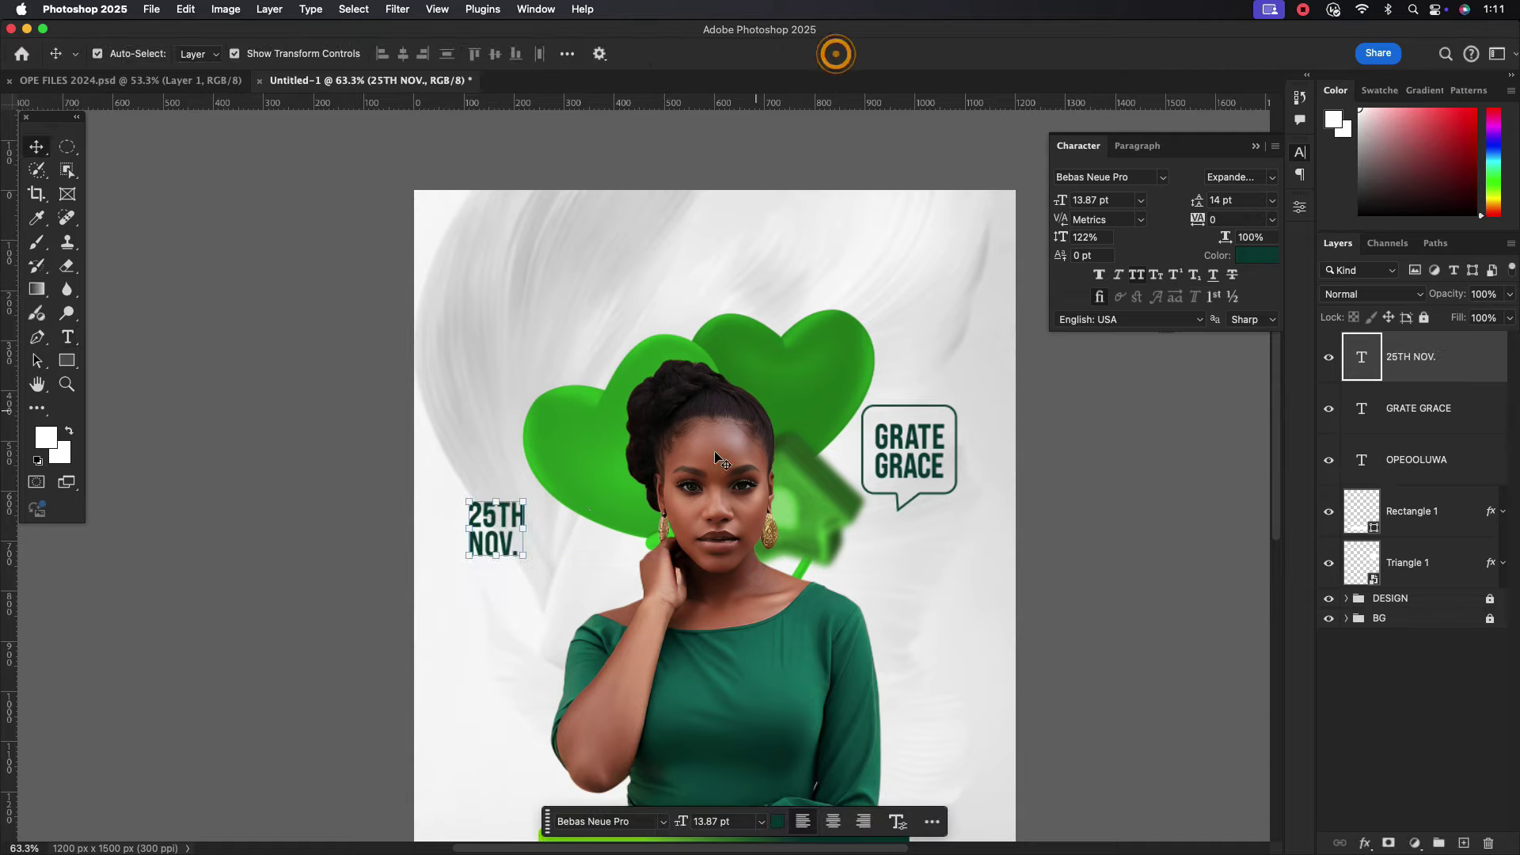
scroll(701, 564, down, 2)
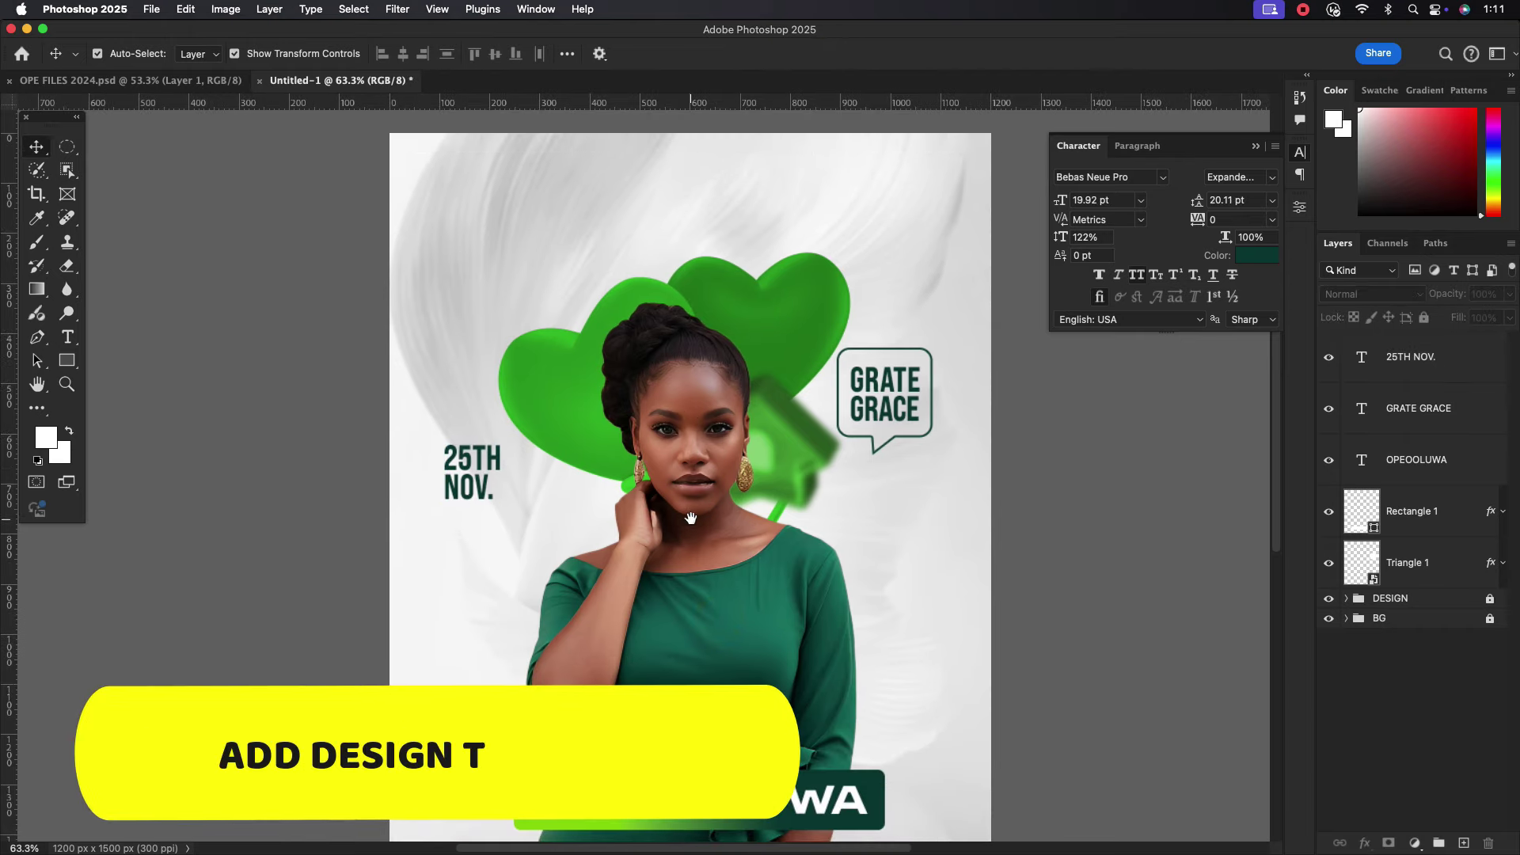
key(t)
click(544, 228)
text(AMA)
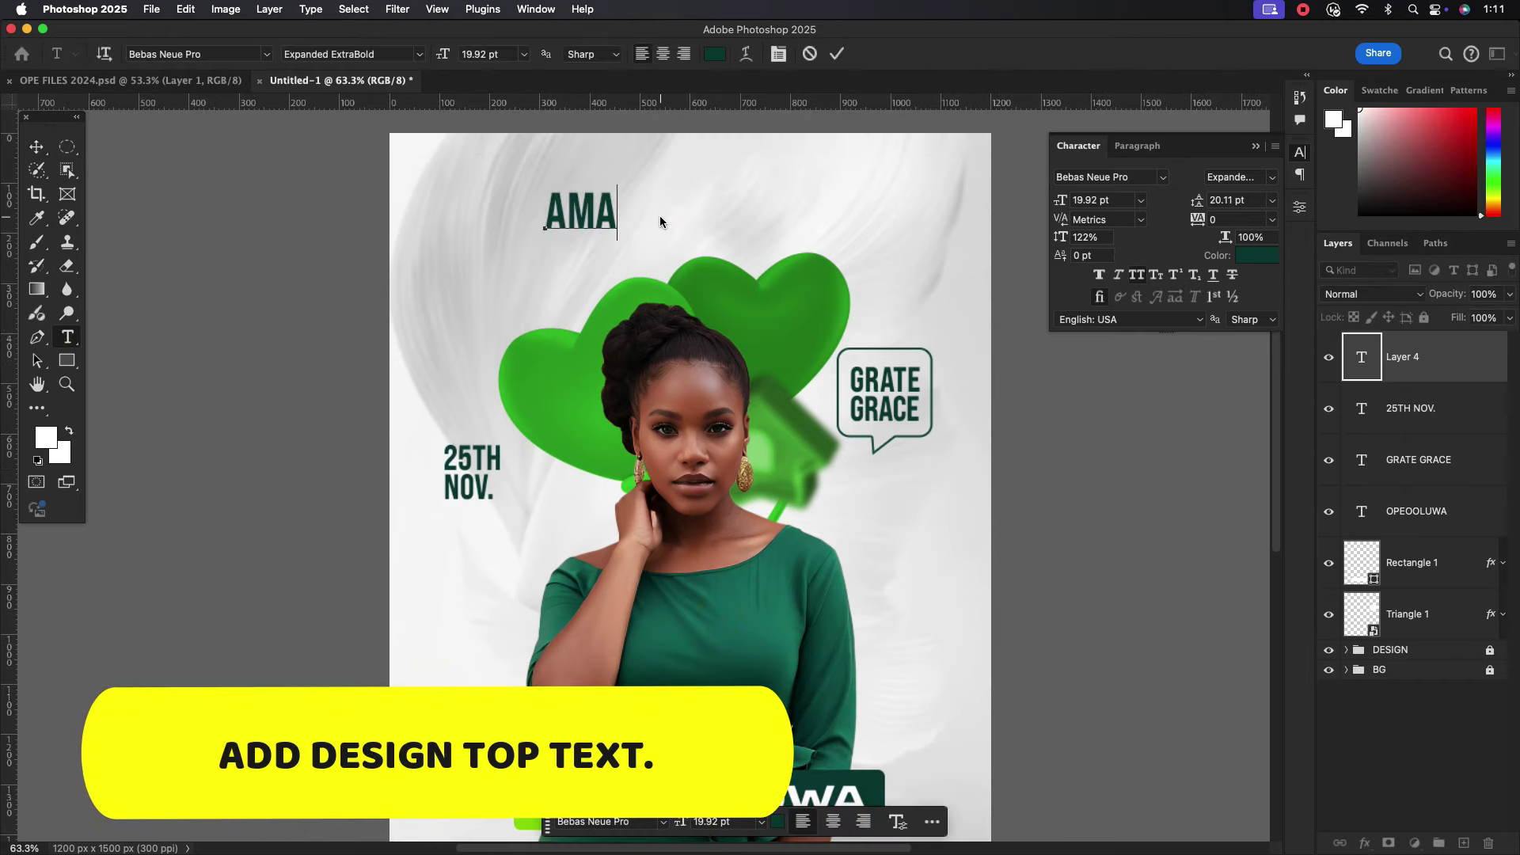
text(ZING BIRTHDAY)
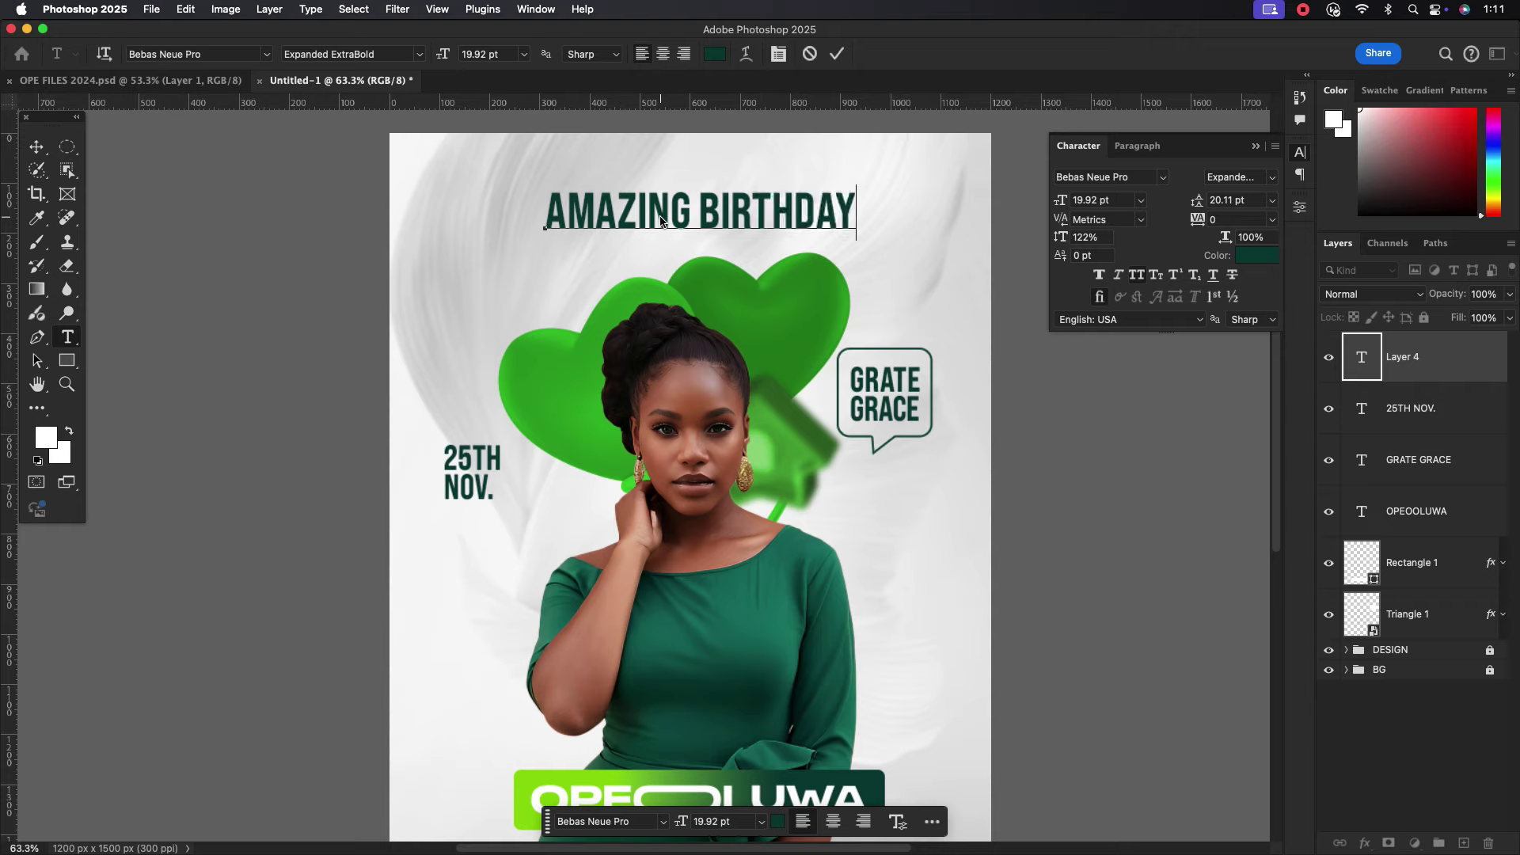
click(837, 54)
key(v)
key(super+t)
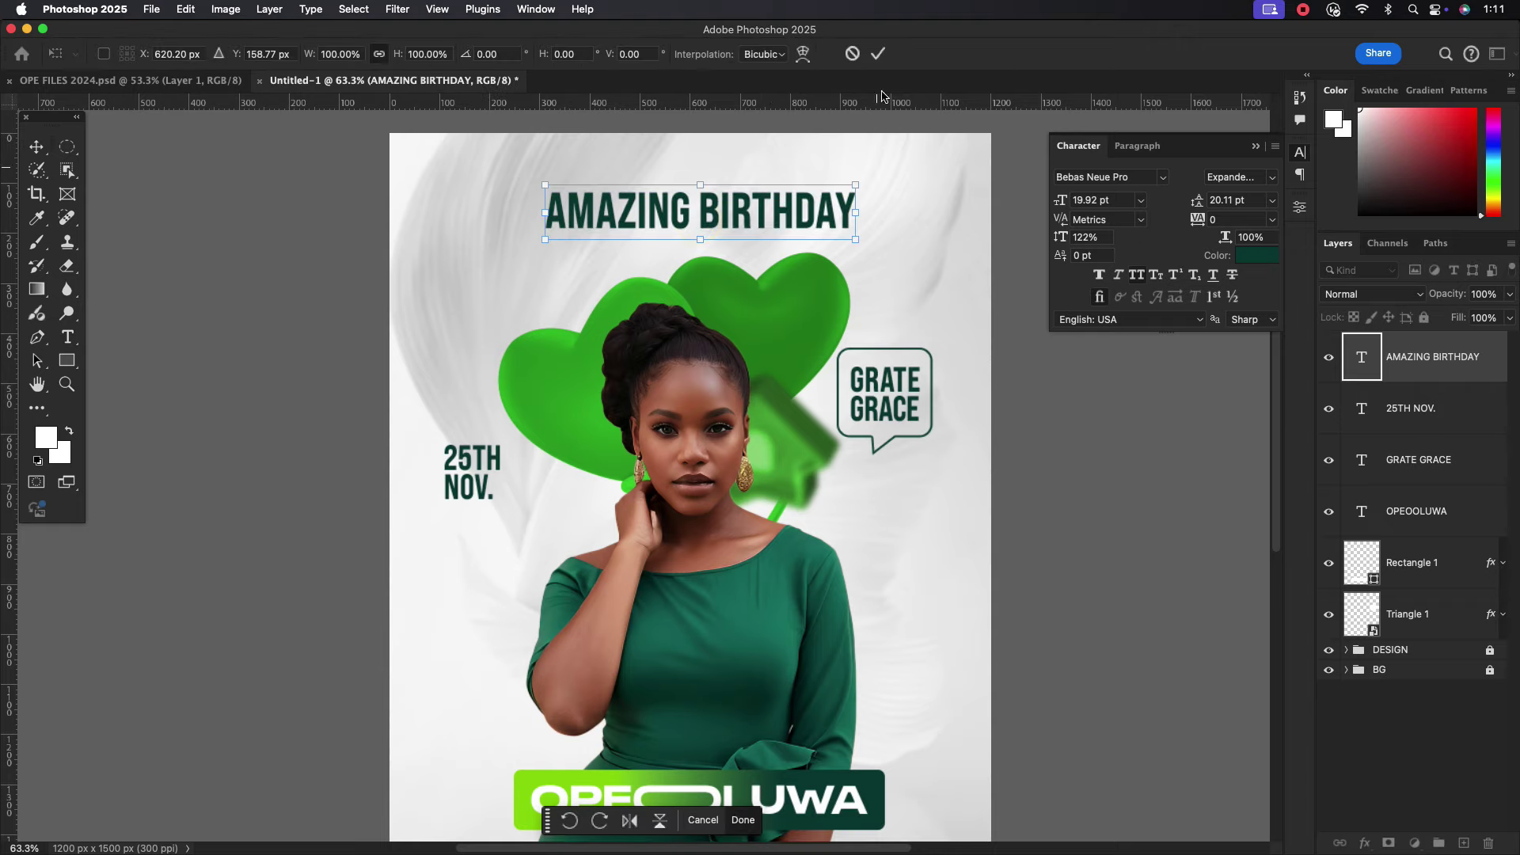
key(Return)
Set the heading to Stretch Pro and scale it to about 40%.
click(1143, 175)
text(STR)
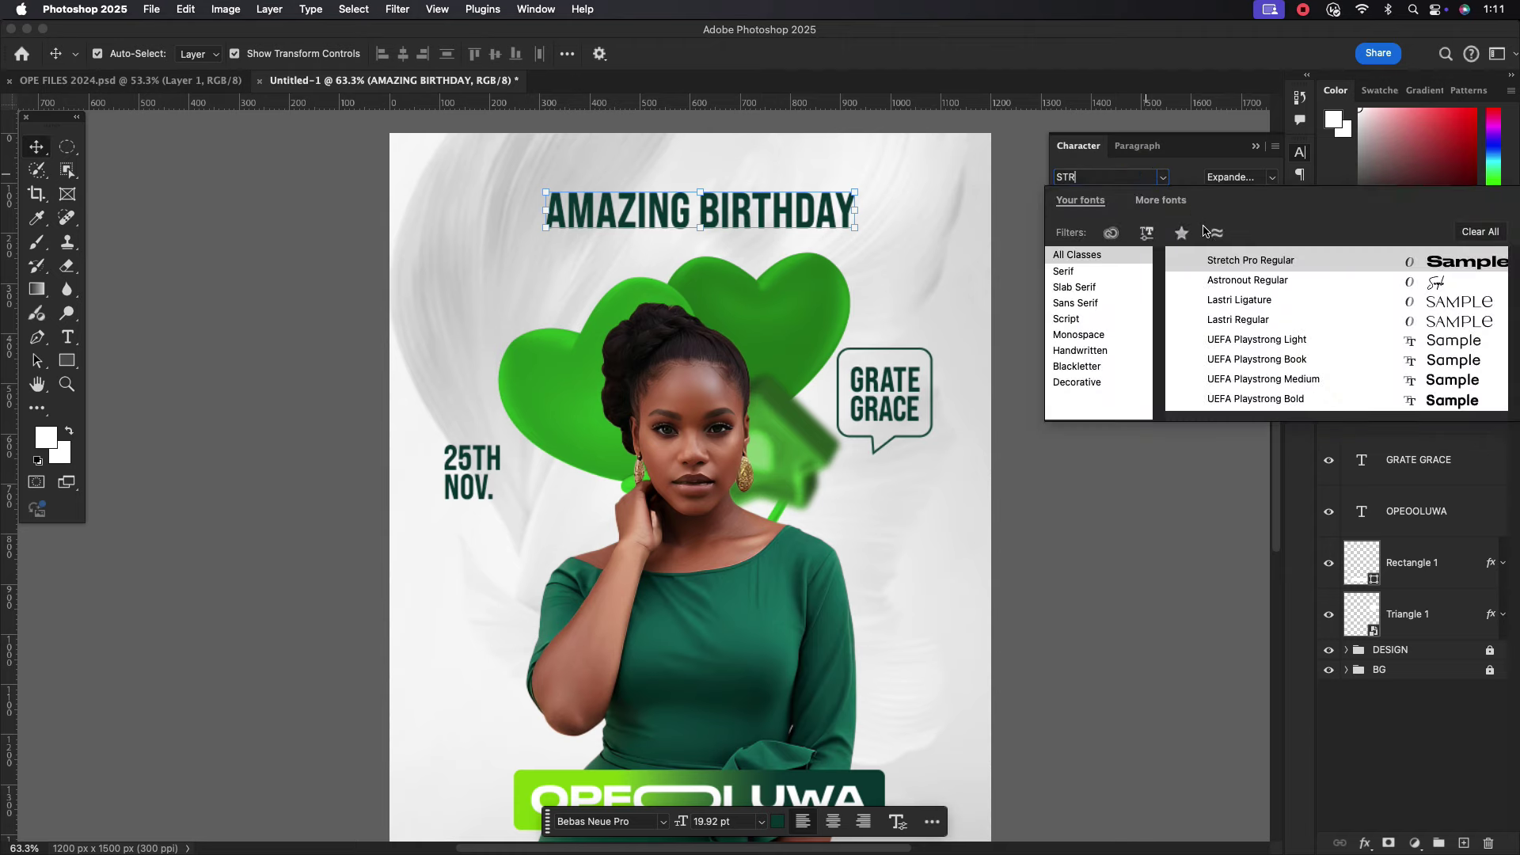
click(1224, 259)
mouse_move(545, 209)
mouse_down()
mouse_move(919, 210)
mouse_move(659, 211)
mouse_move(727, 211)
mouse_up()
key(Return)
Widen the heading's letter spacing to 400 and move it left.
click(1231, 216)
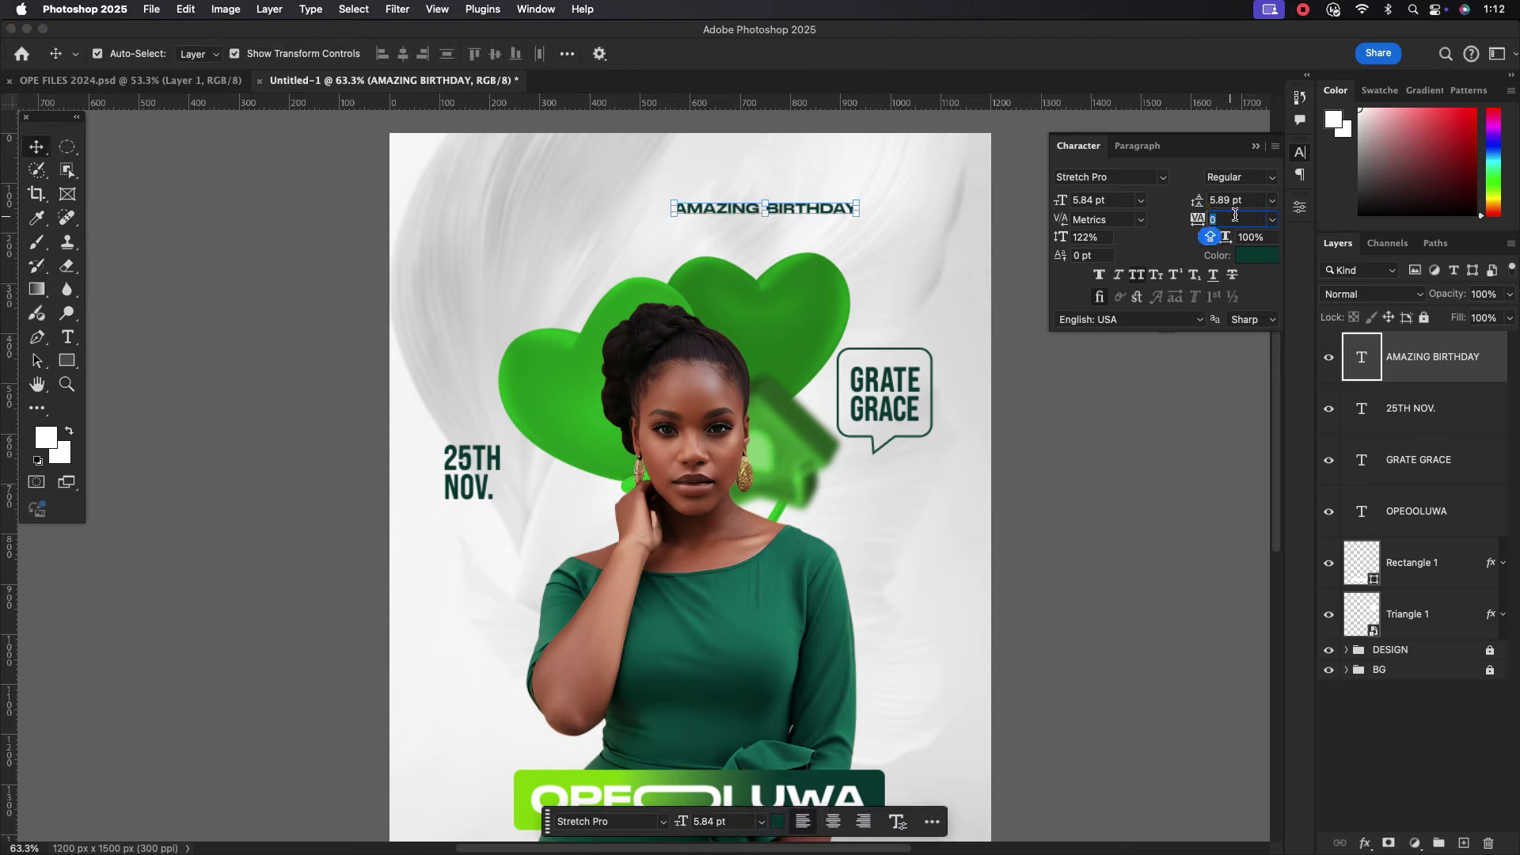
text(400)
key(Return)
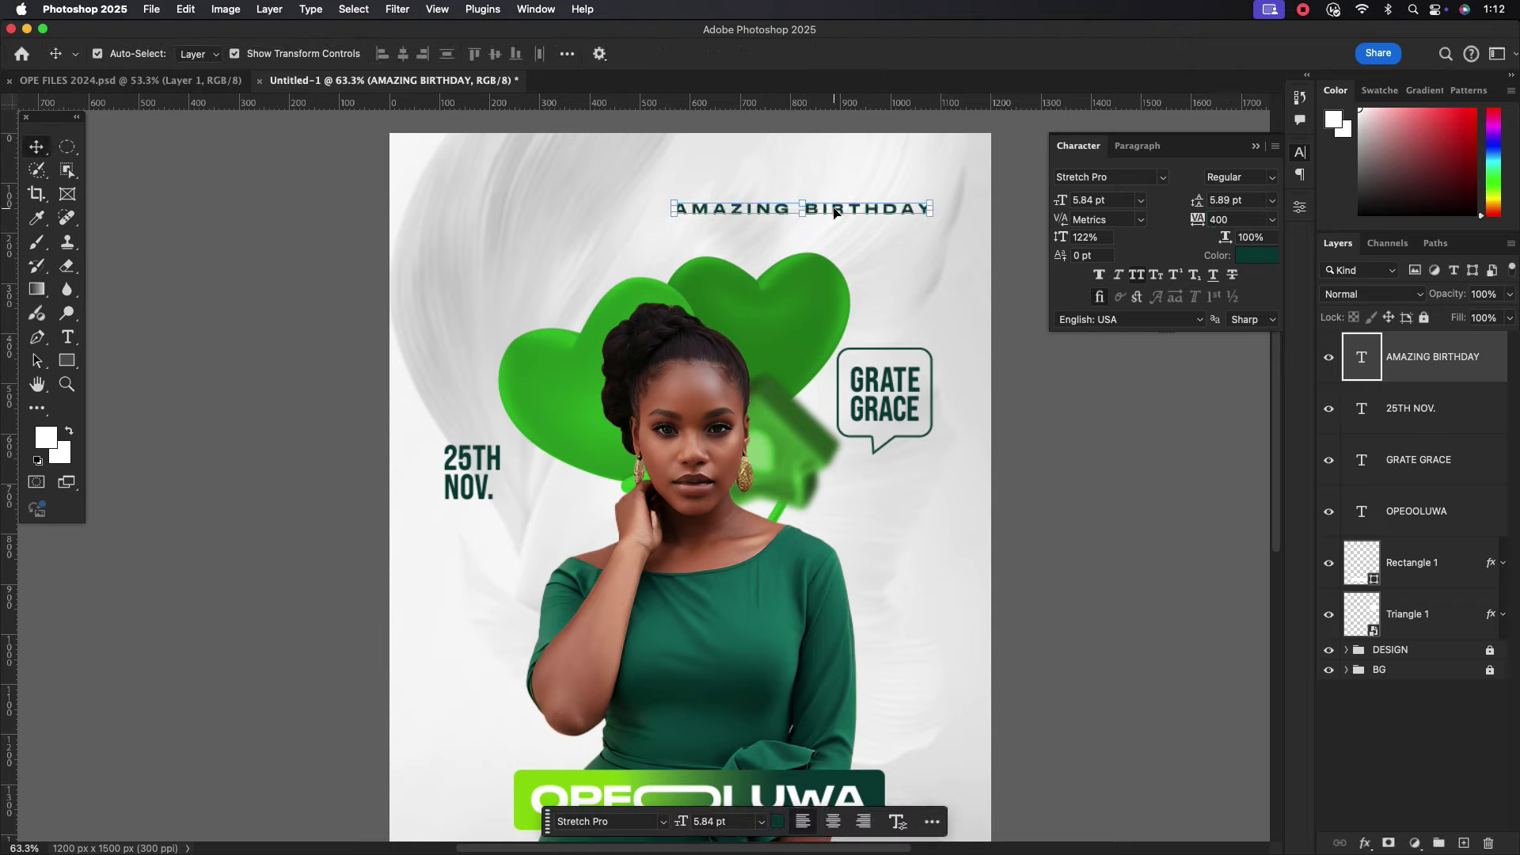
drag(834, 212, 722, 213)
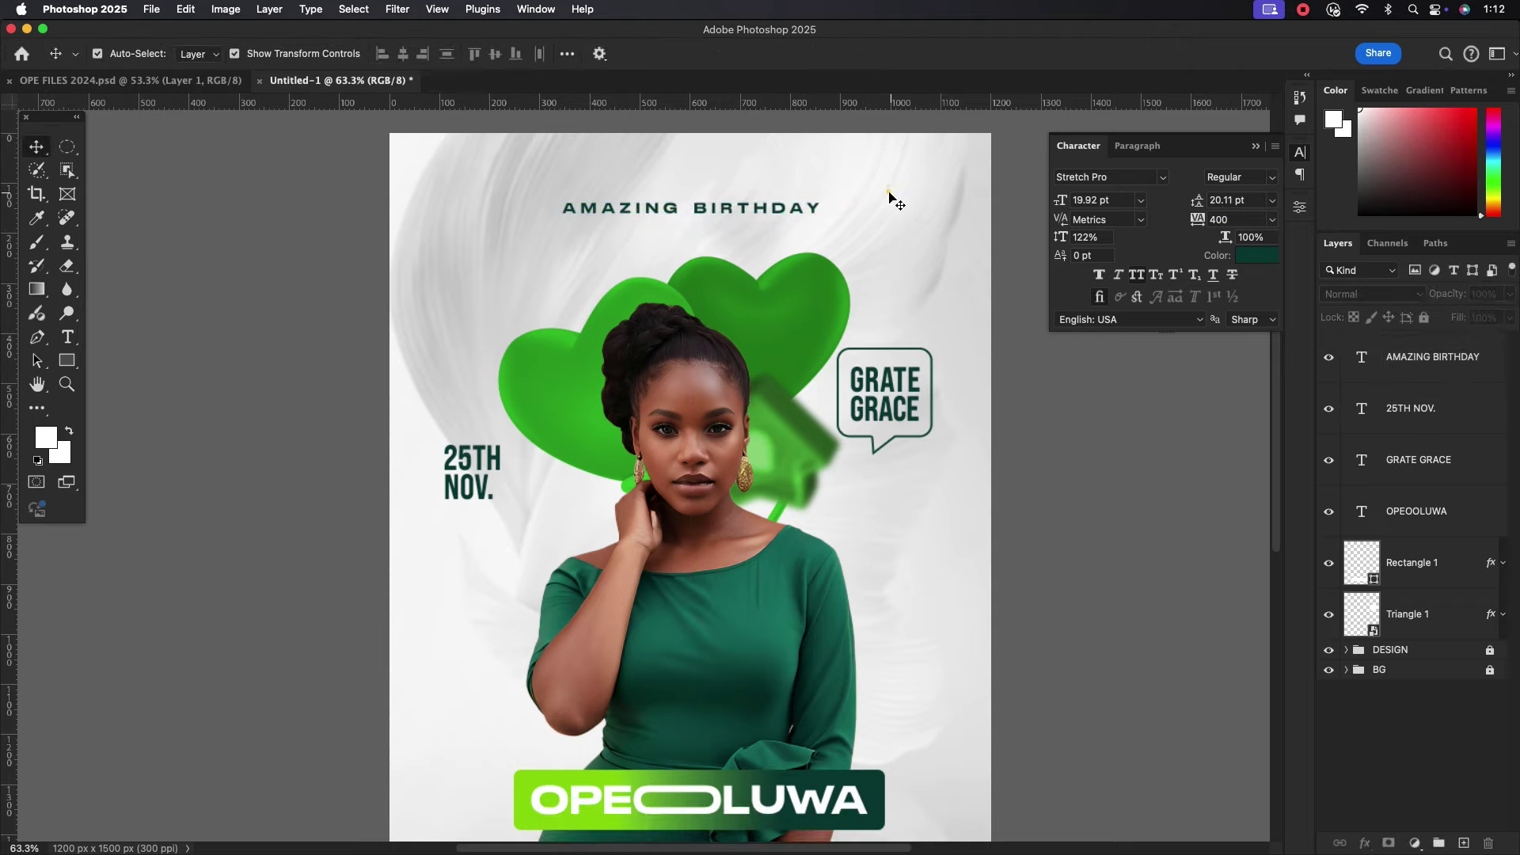
click(765, 214)
Raise the heading's tracking to 800 and re-centre it at the top.
click(1235, 220)
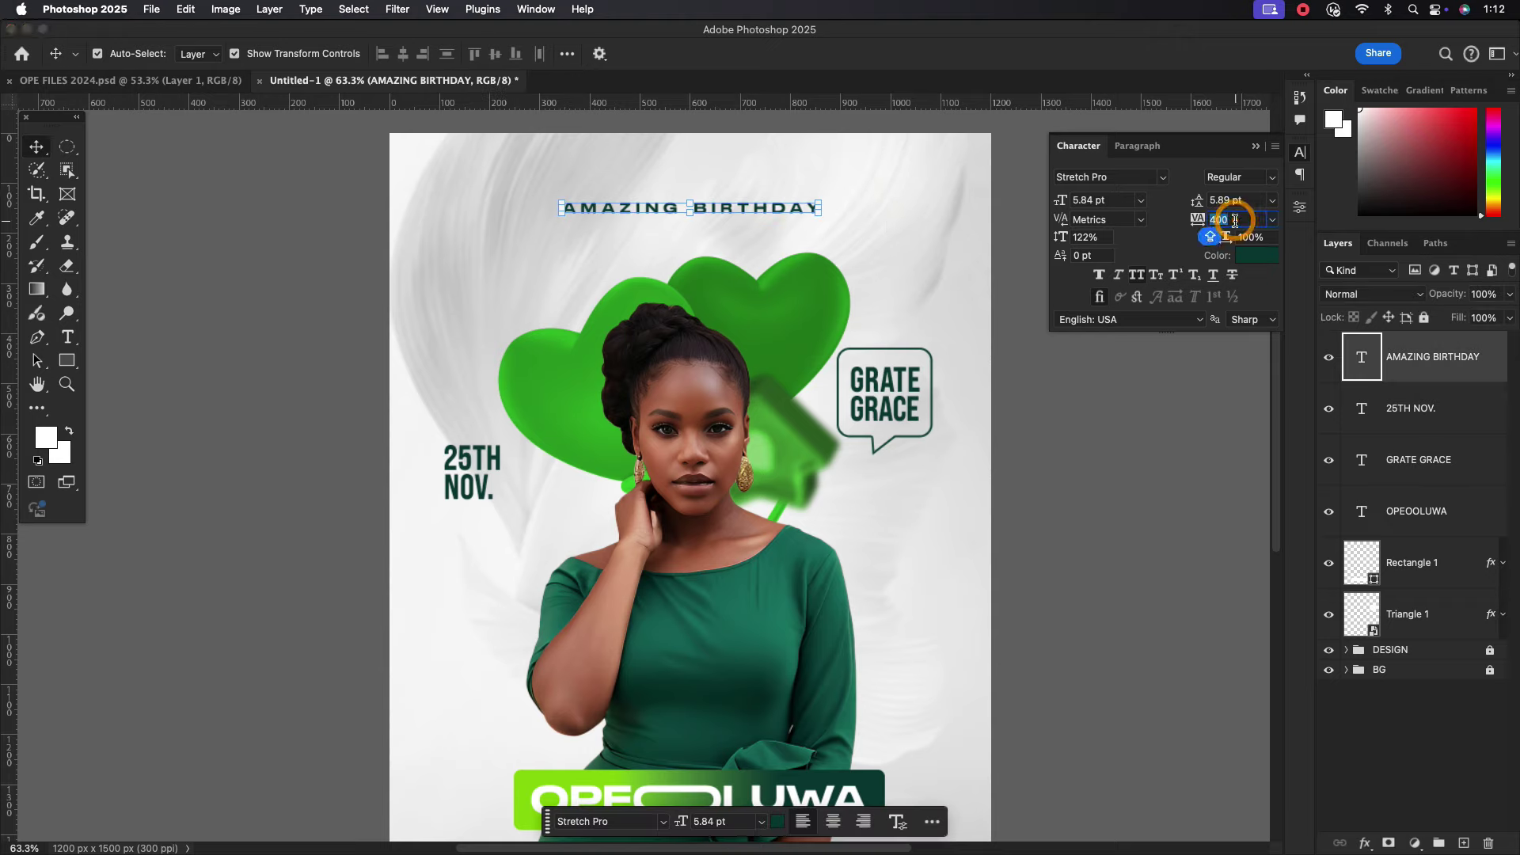
text(80)
key(Return)
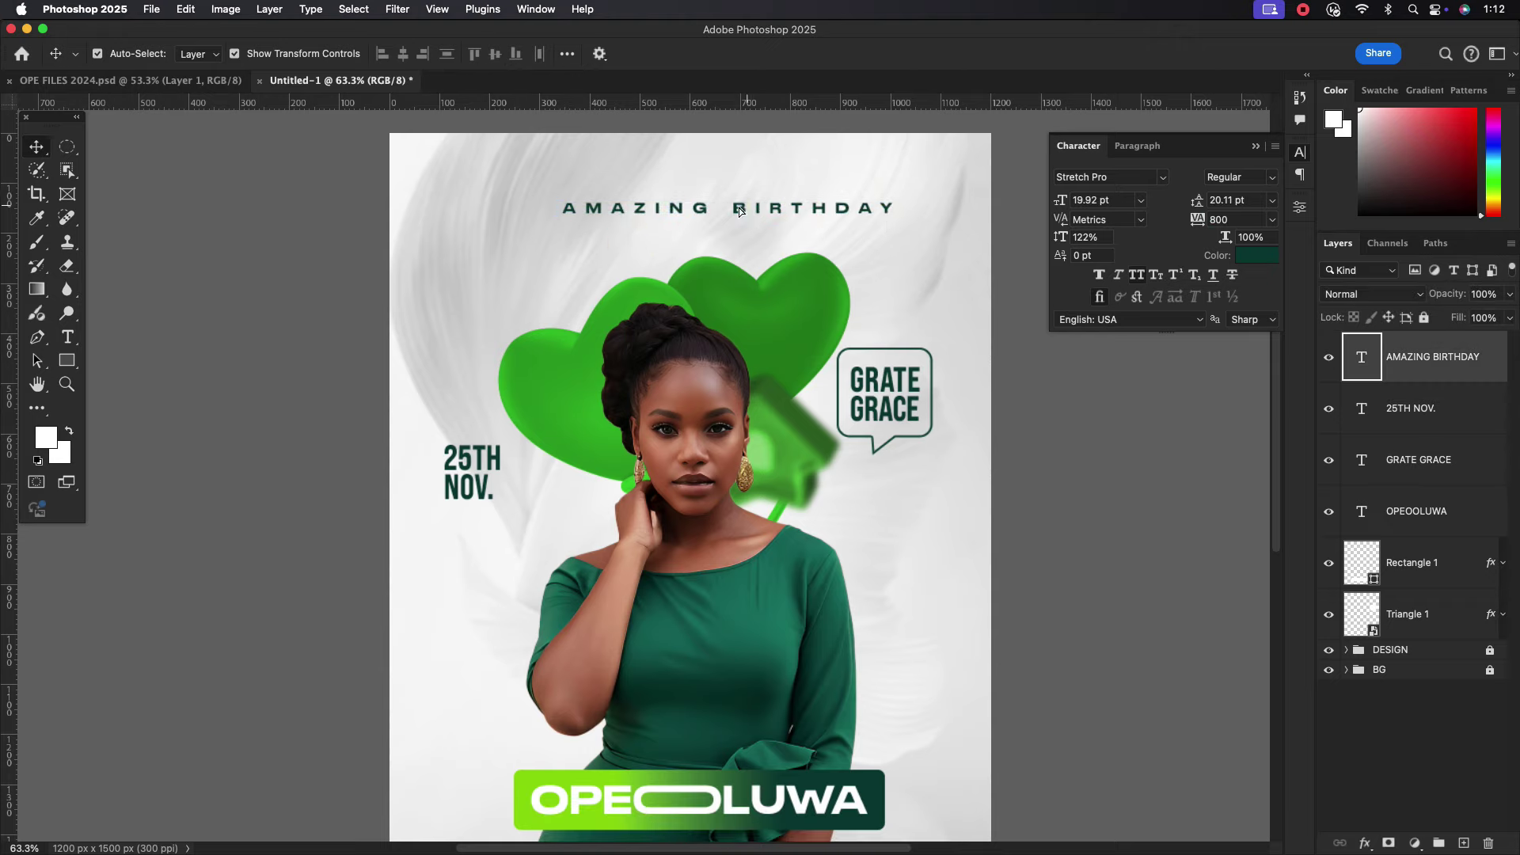
drag(746, 208, 702, 207)
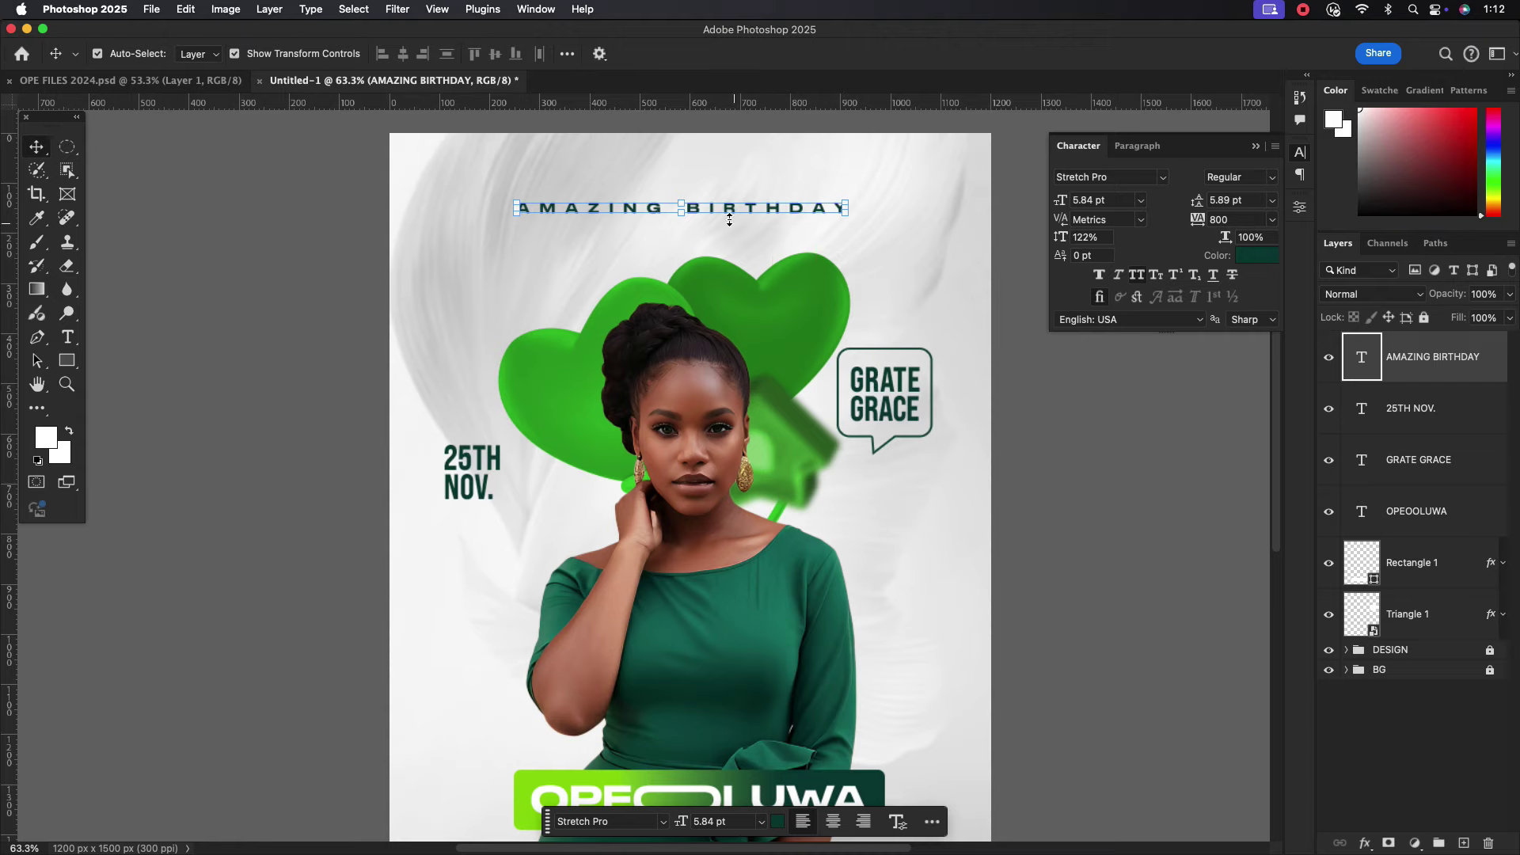
click(902, 546)
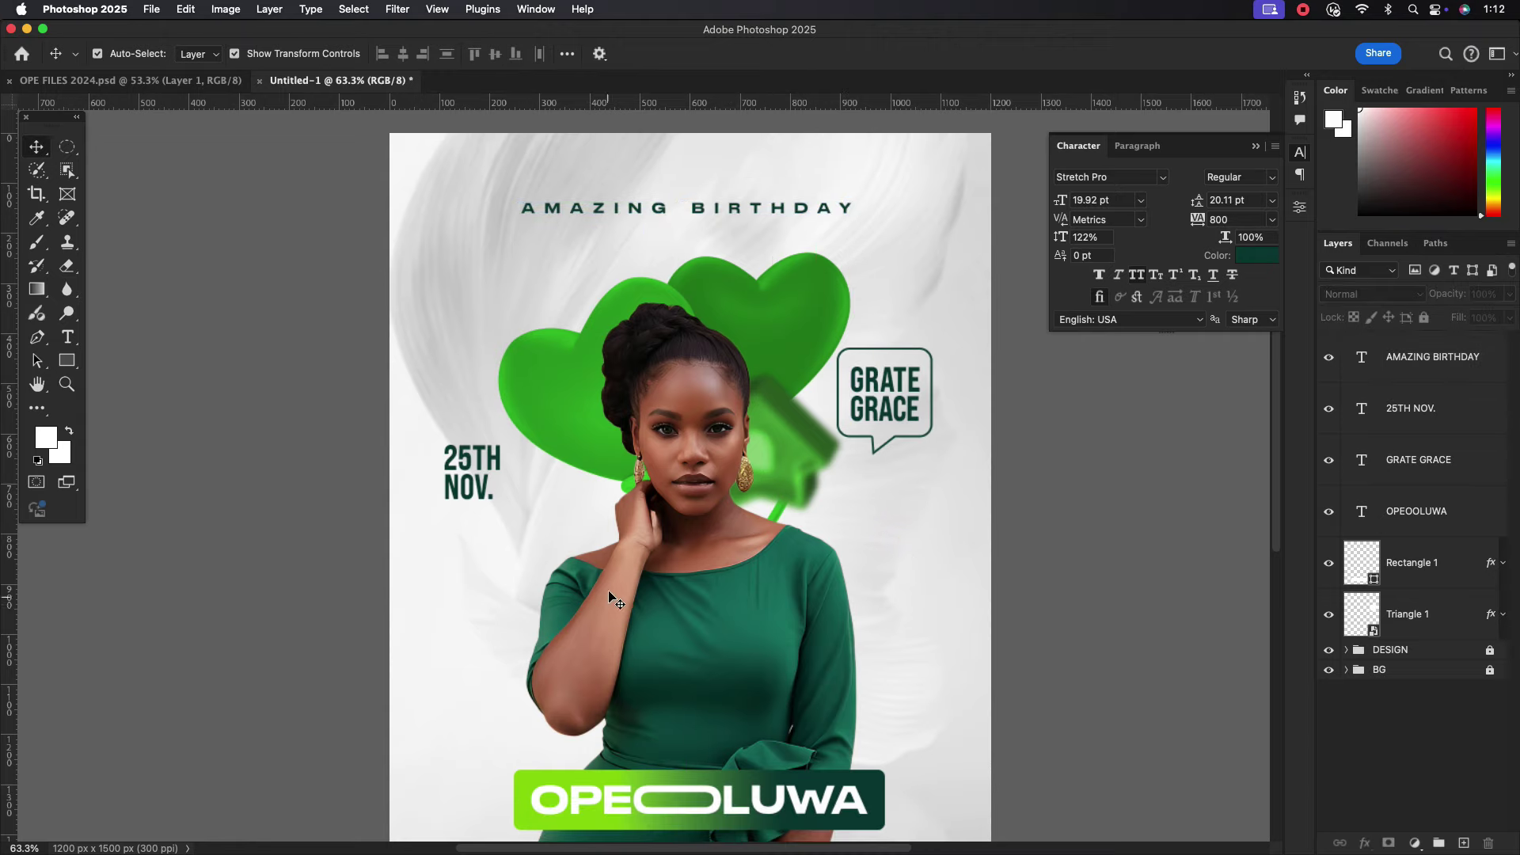
scroll(614, 594, down, 1)
scroll(617, 618, left, 2)
scroll(618, 618, down, 1)
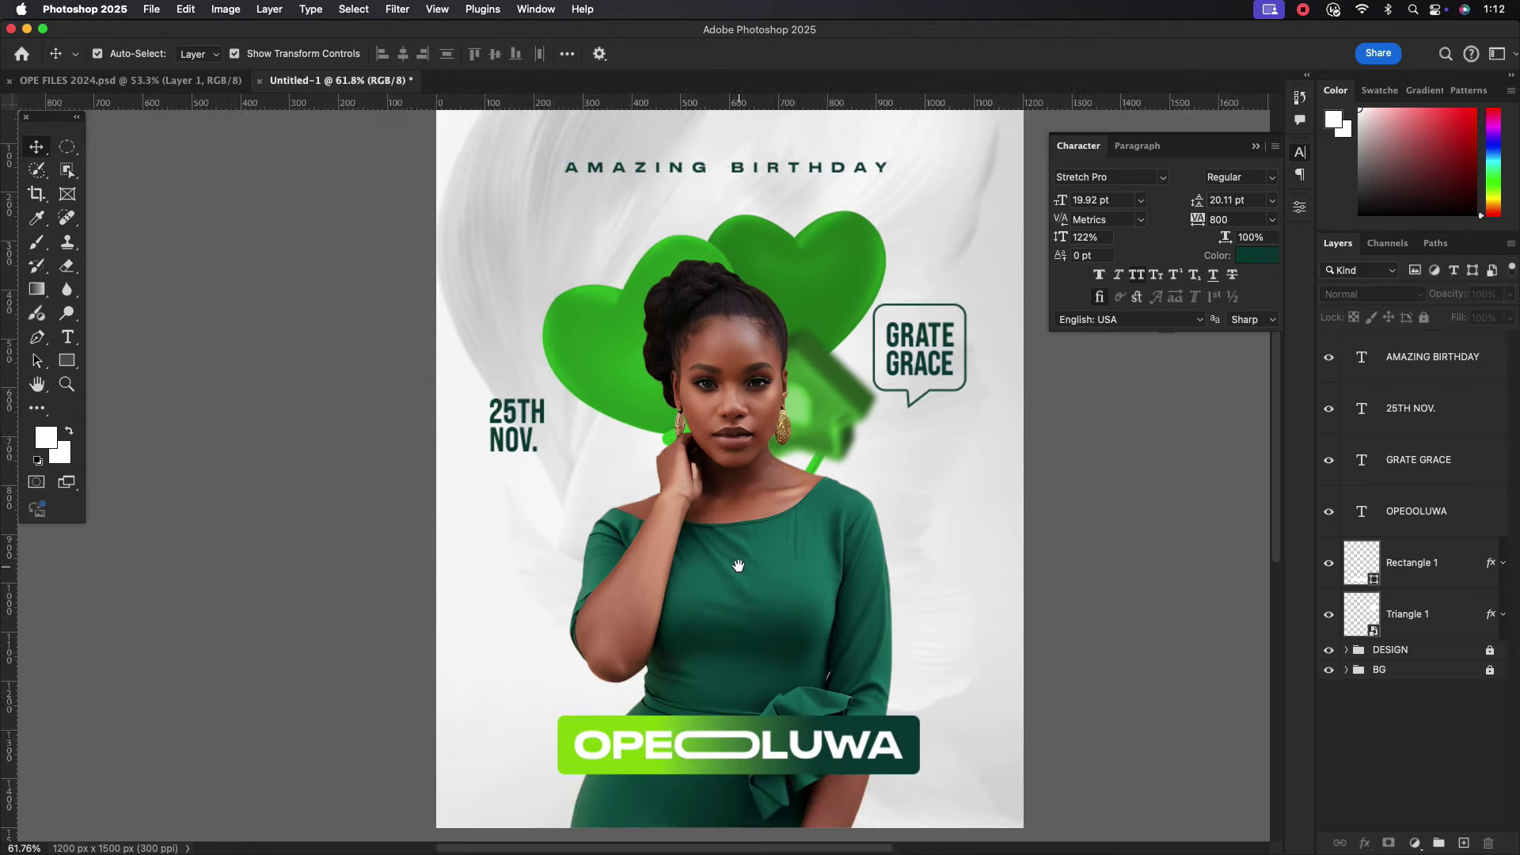
Add a two-line FULLNES / OF JOY, PEACE GRACE text block over the dress.
click(68, 337)
click(514, 544)
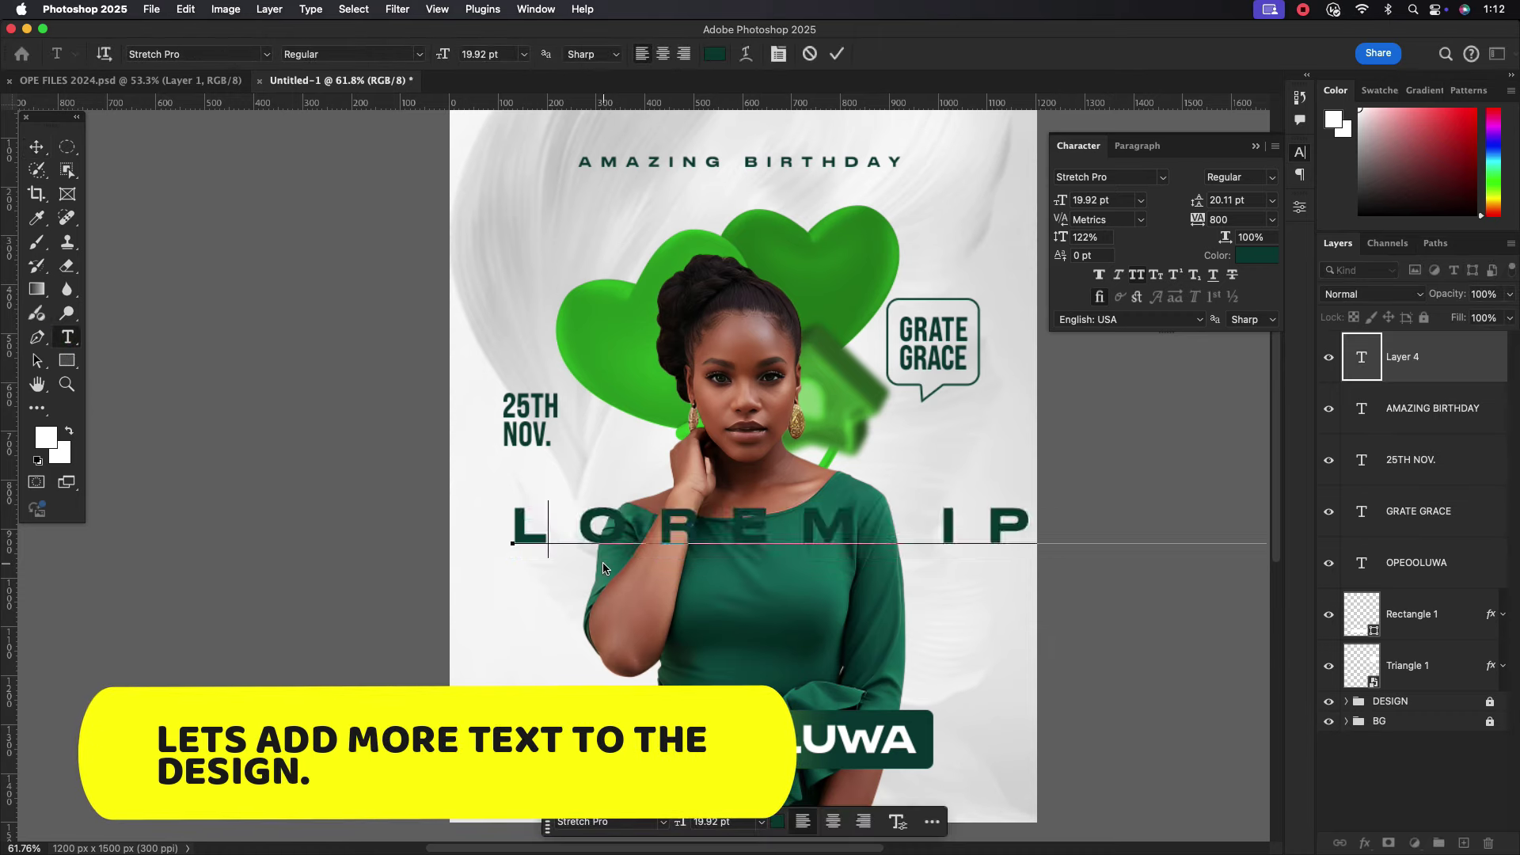
text(FULLNES)
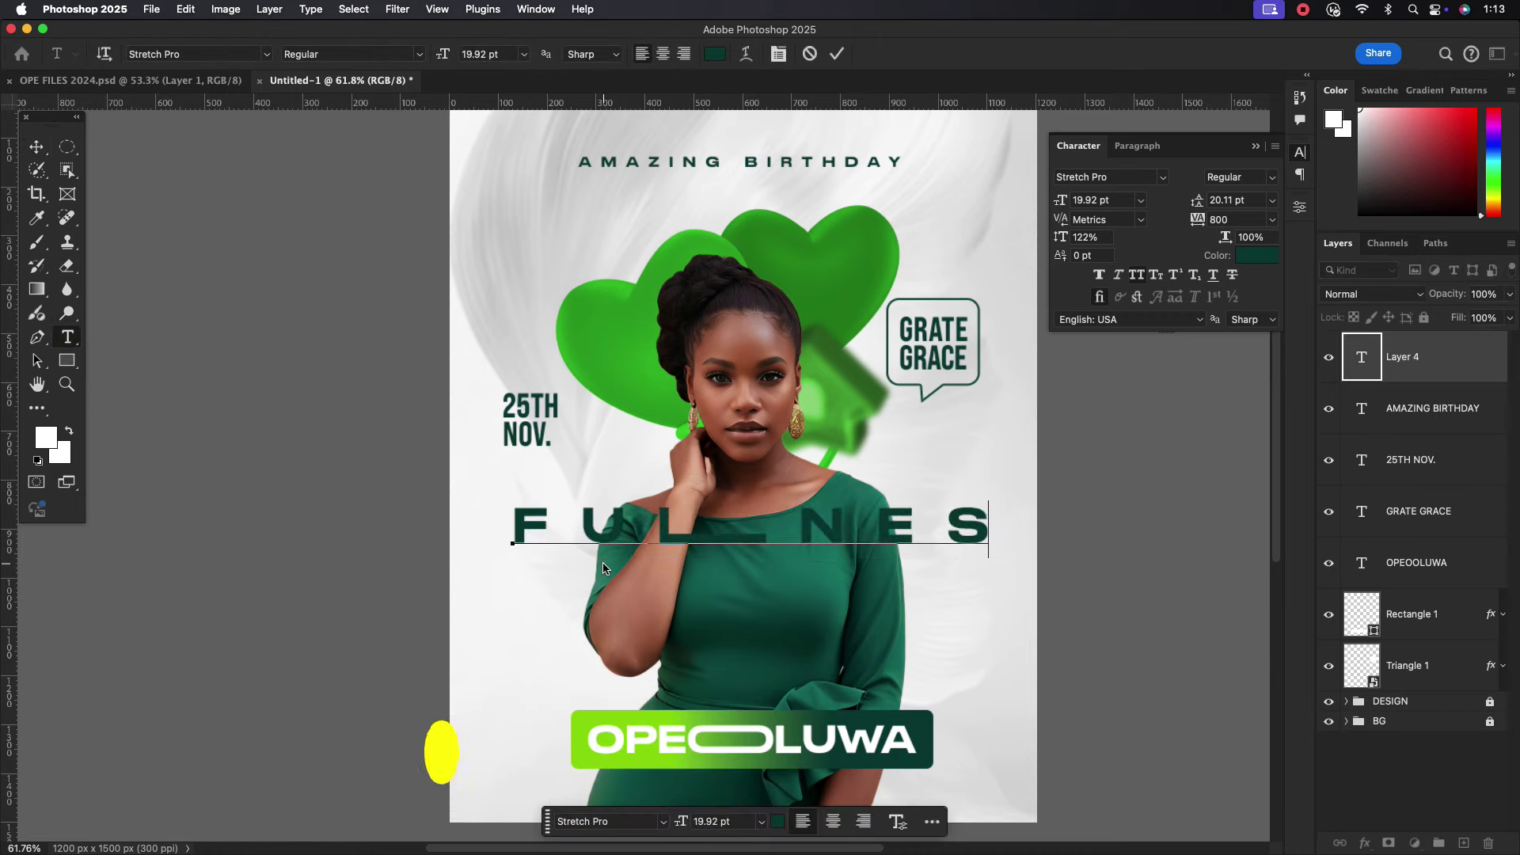
key(Return)
text(OF JOY, )
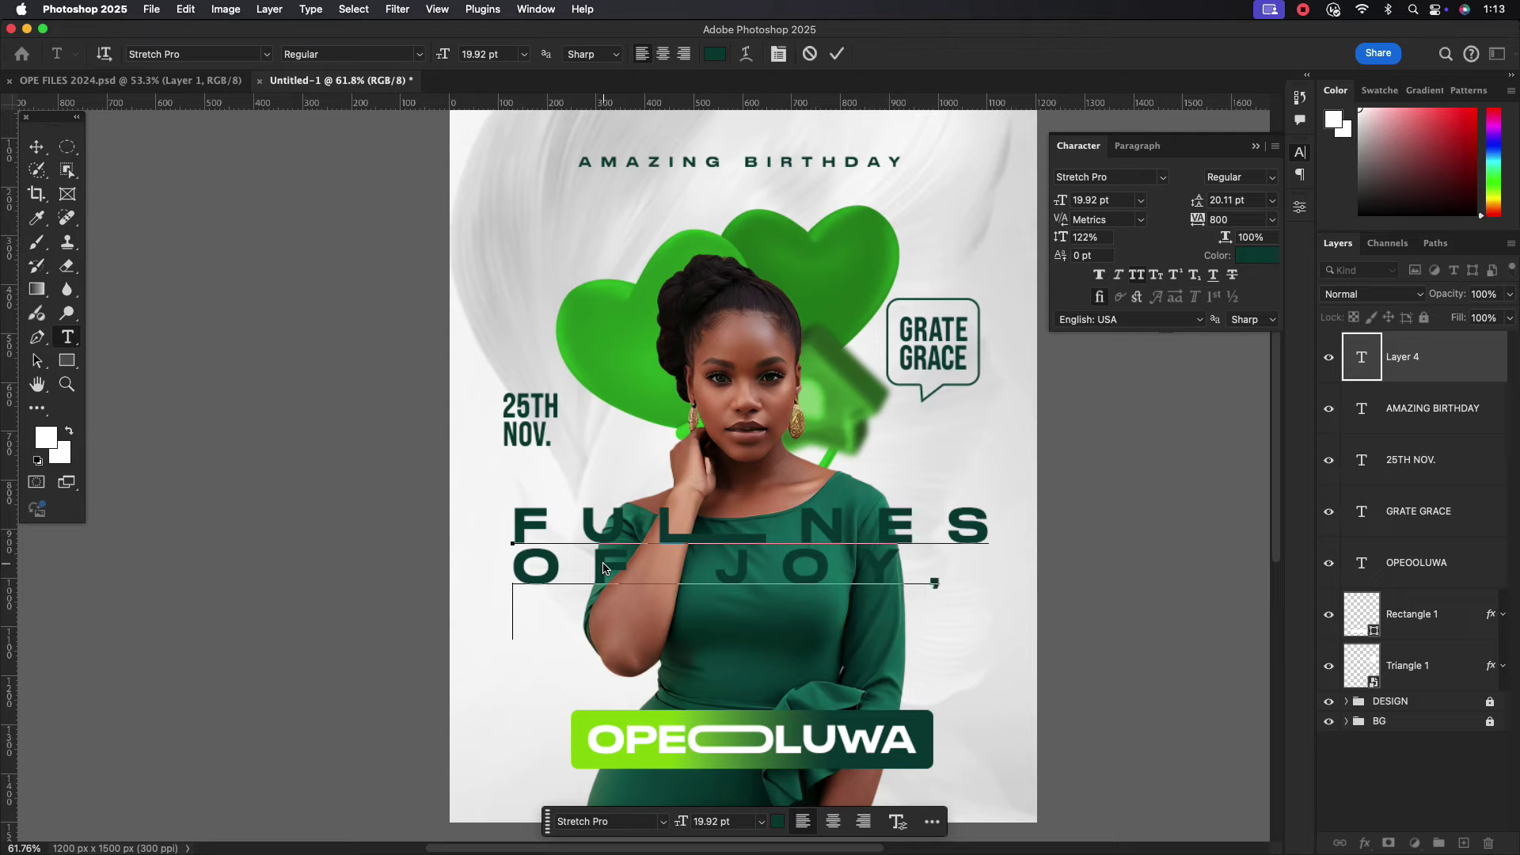
text(PEACE )
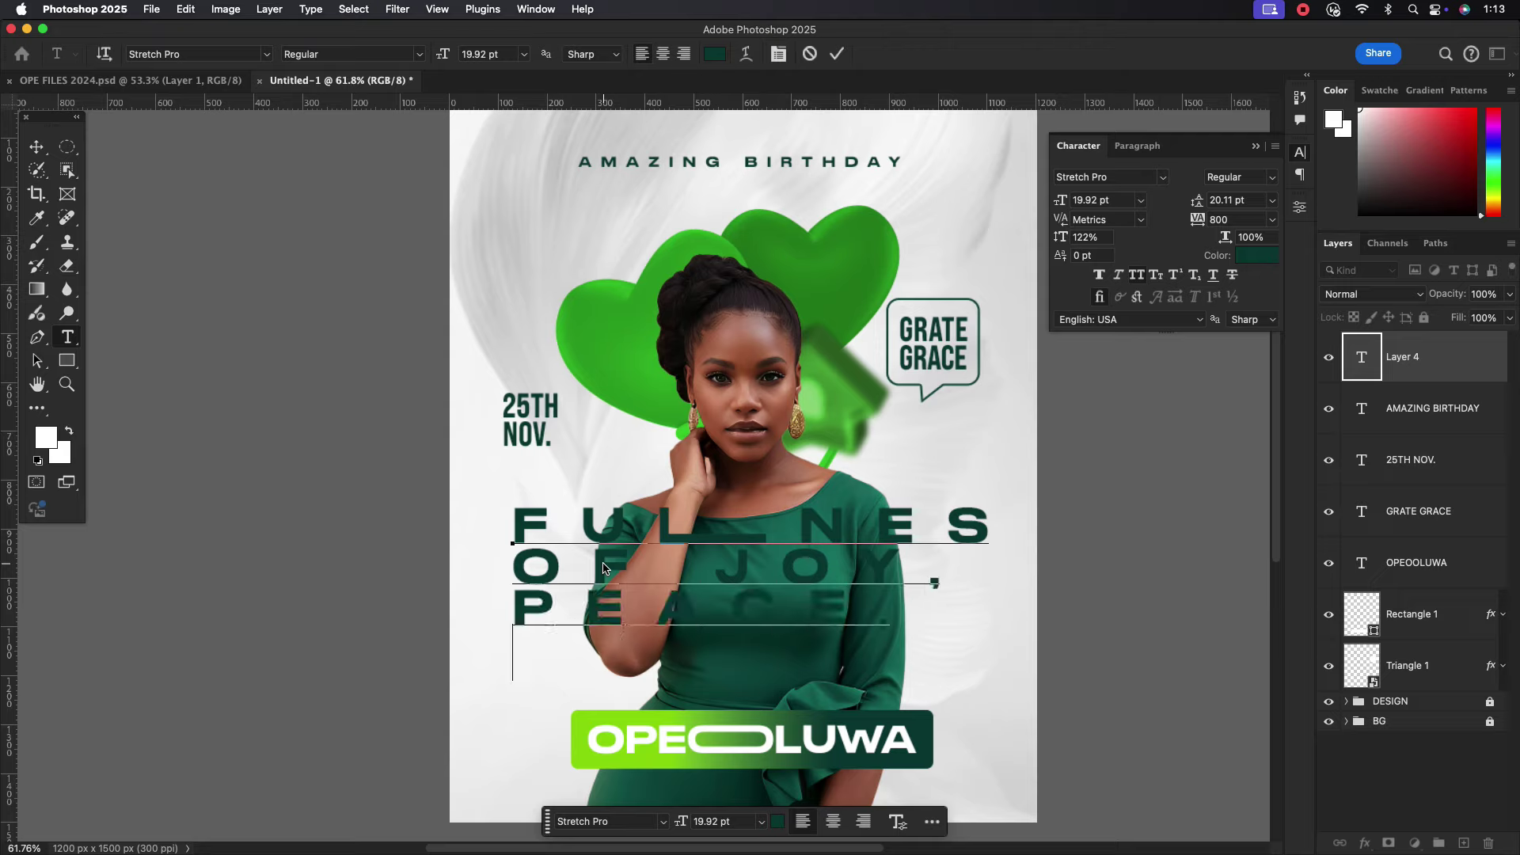
text(GRACE)
key(Escape)
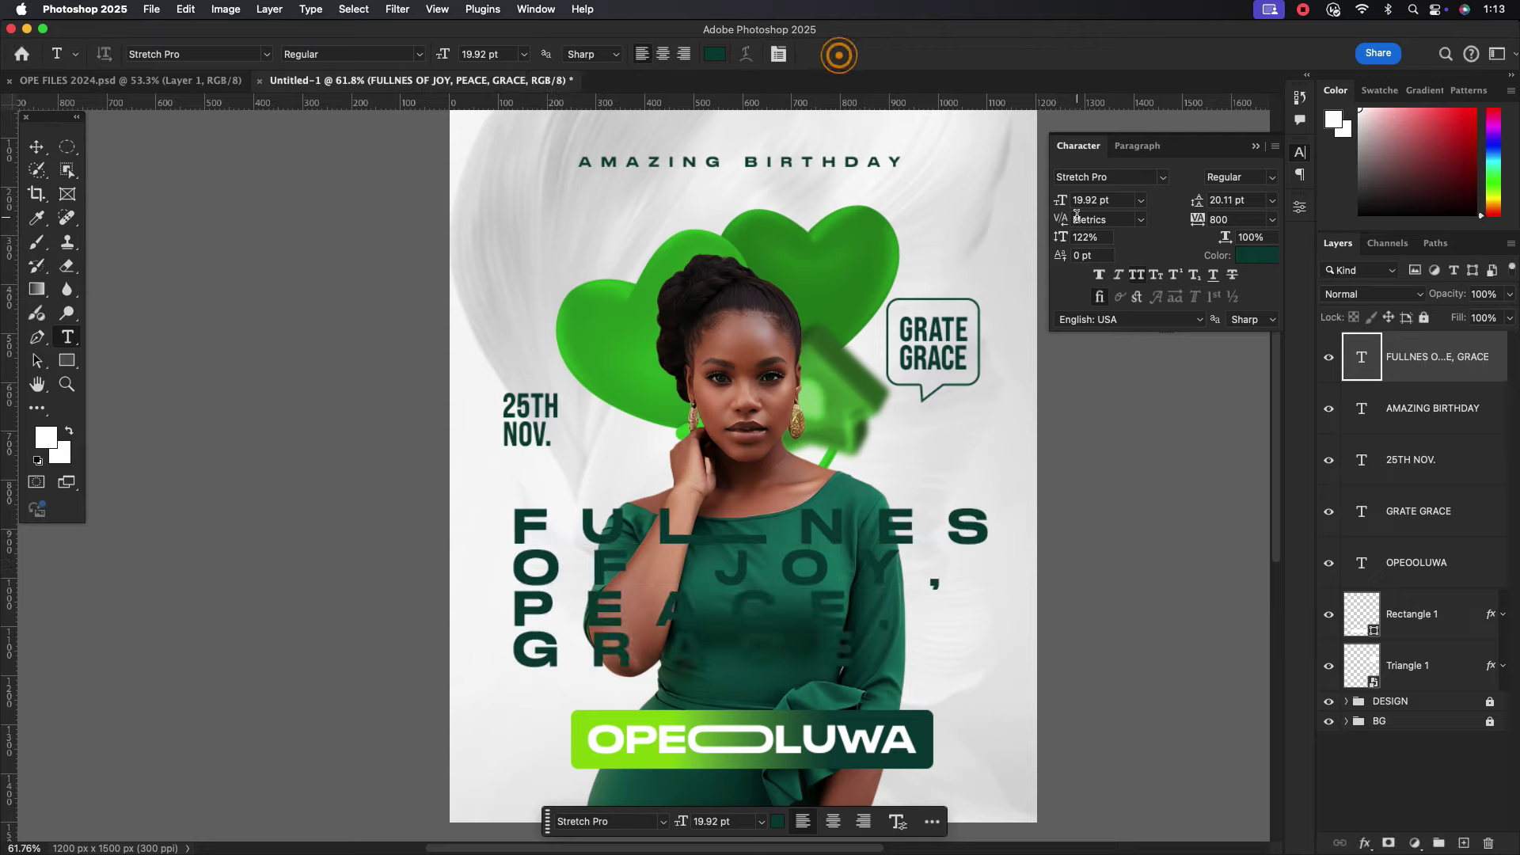
Set the FULLNES block to tracking 0, 6 pt size and 7 pt leading.
click(1271, 219)
click(1227, 347)
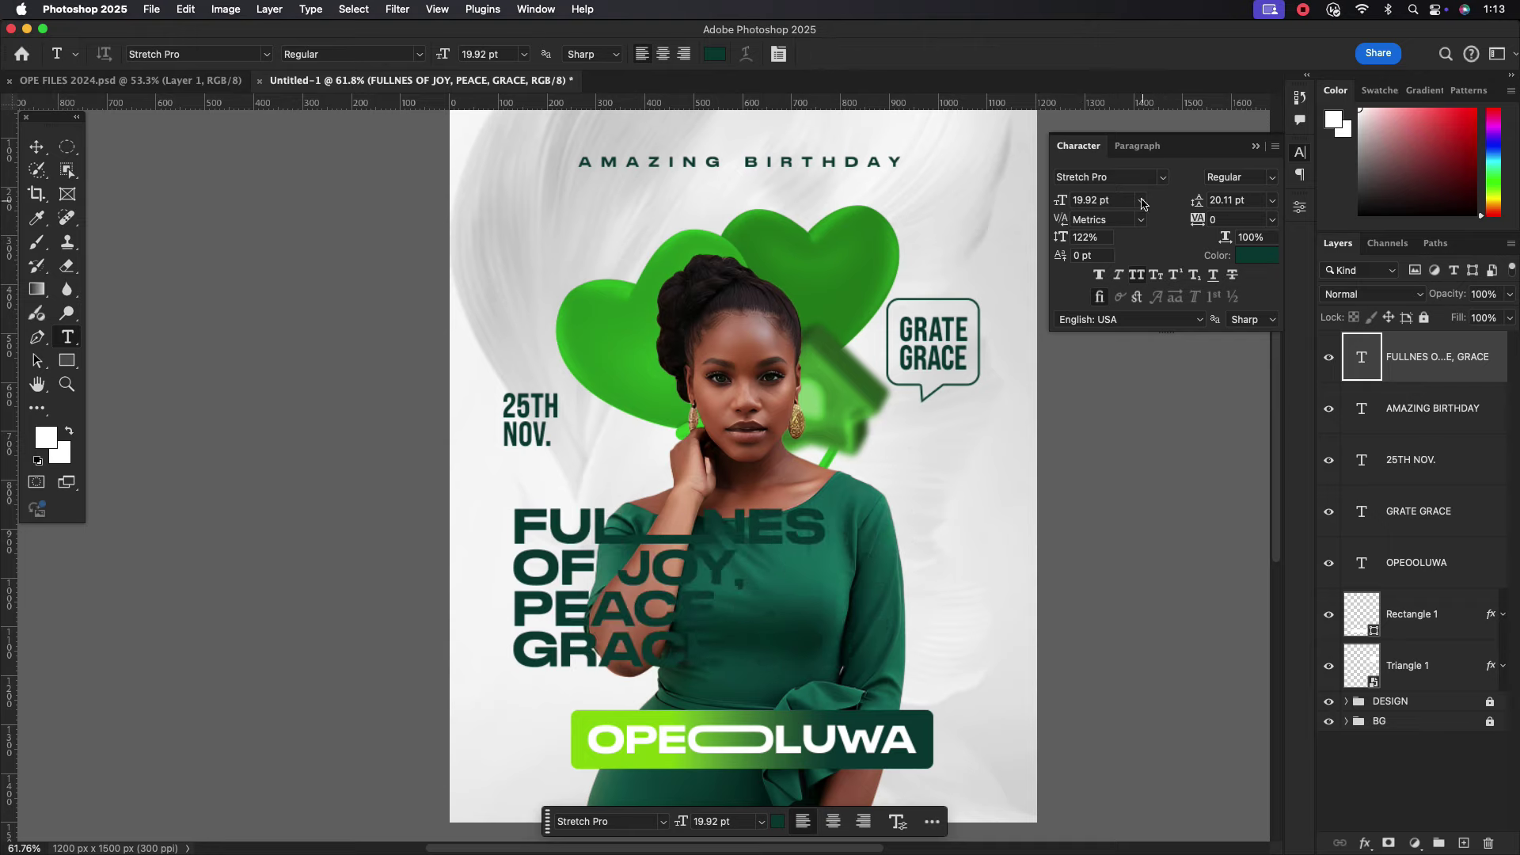
click(1141, 201)
click(1102, 262)
click(1249, 204)
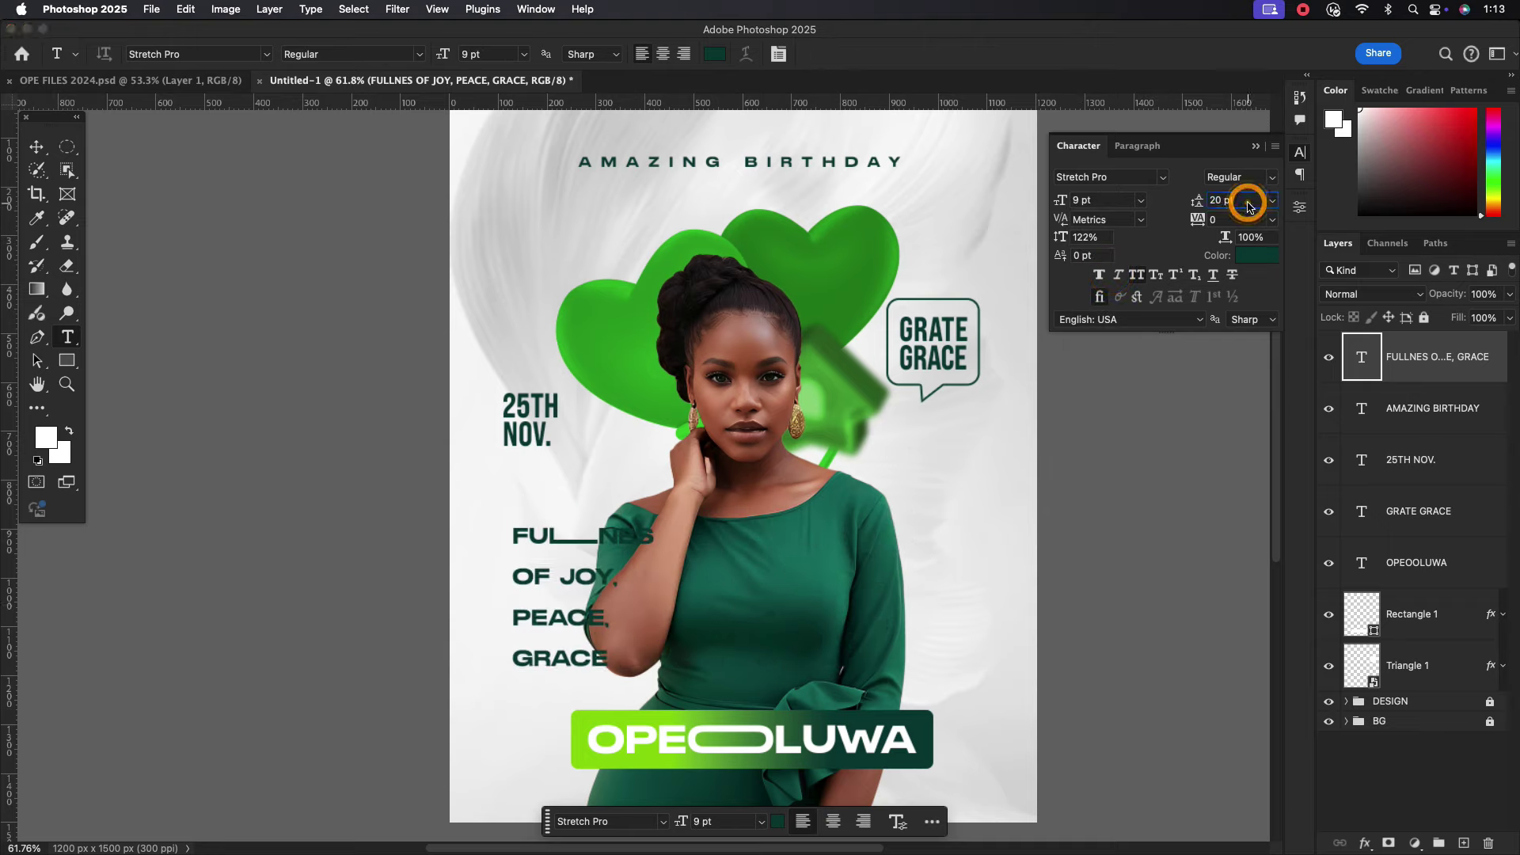
text(11)
key(Return)
click(1141, 201)
click(1102, 238)
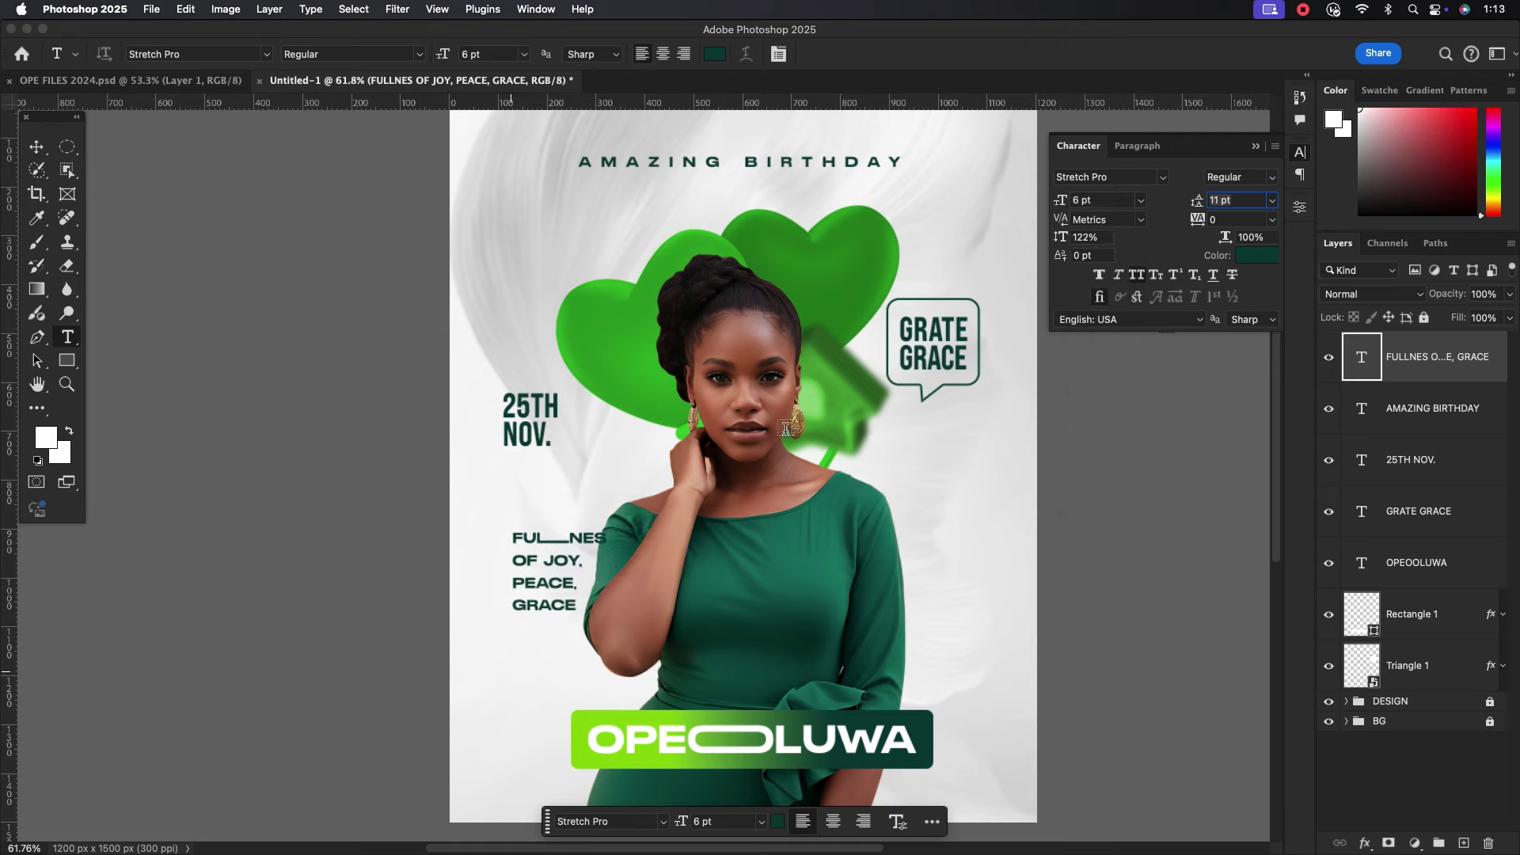
key(Down)
key(Down)
key(Down)
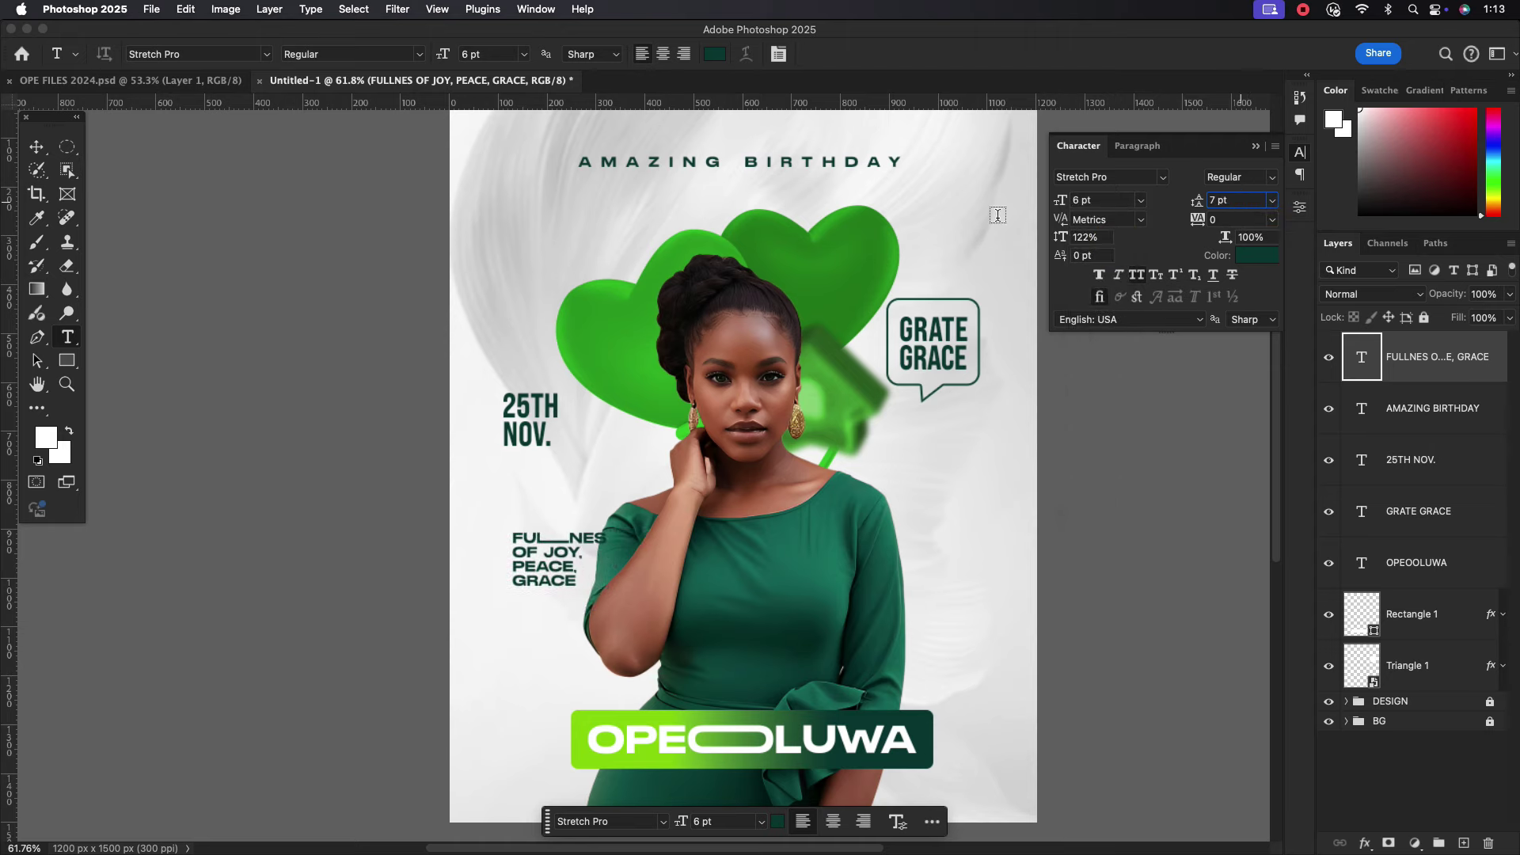
Nudge the FULLNES block slightly right beside the model.
click(36, 147)
scroll(531, 565, up, 1)
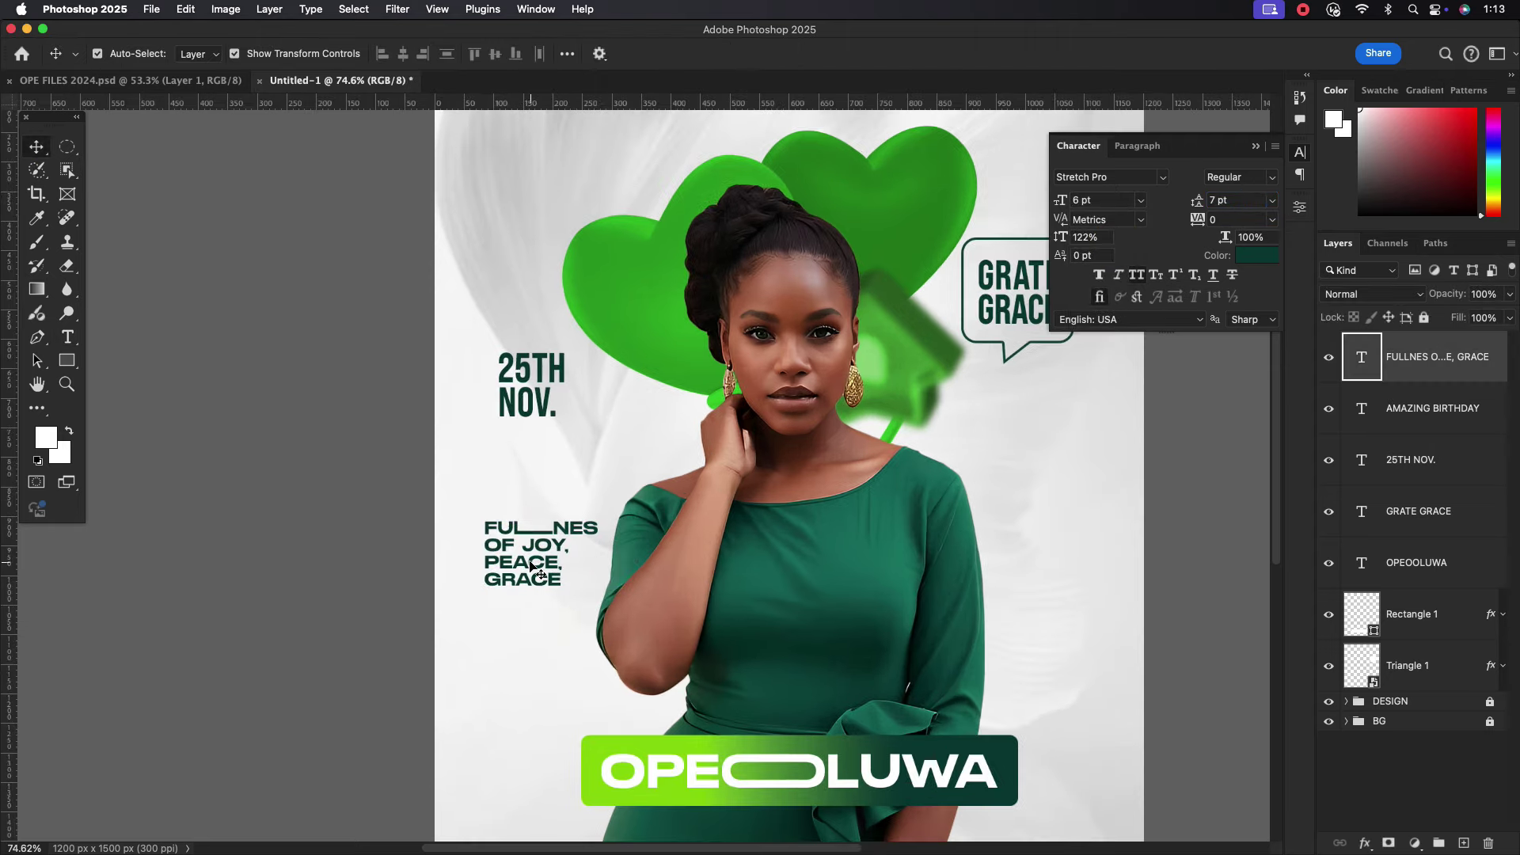
drag(530, 565, 534, 565)
click(541, 624)
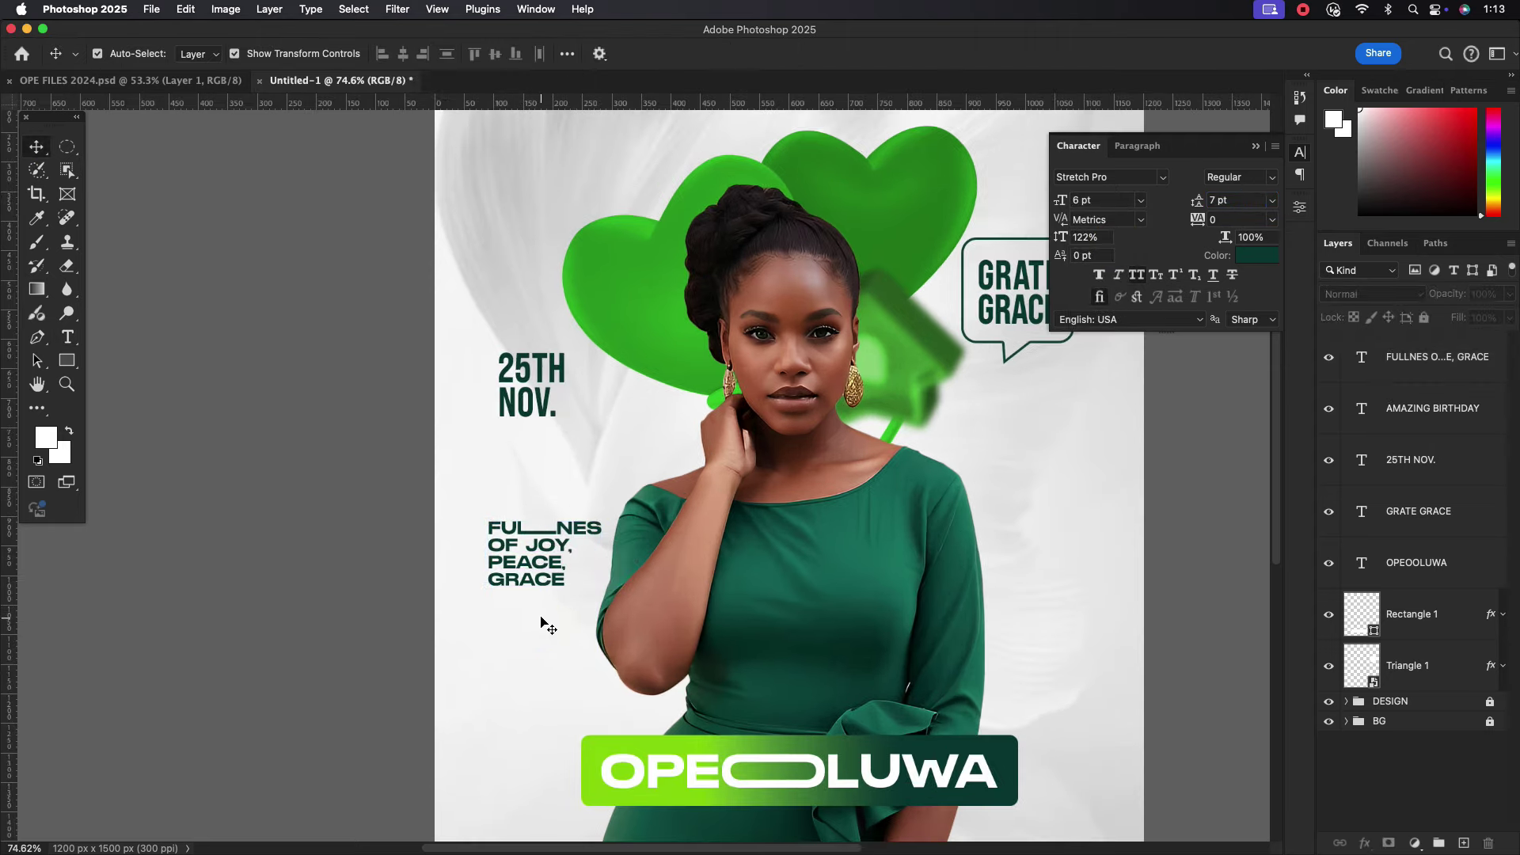
click(532, 576)
scroll(493, 567, down, 3)
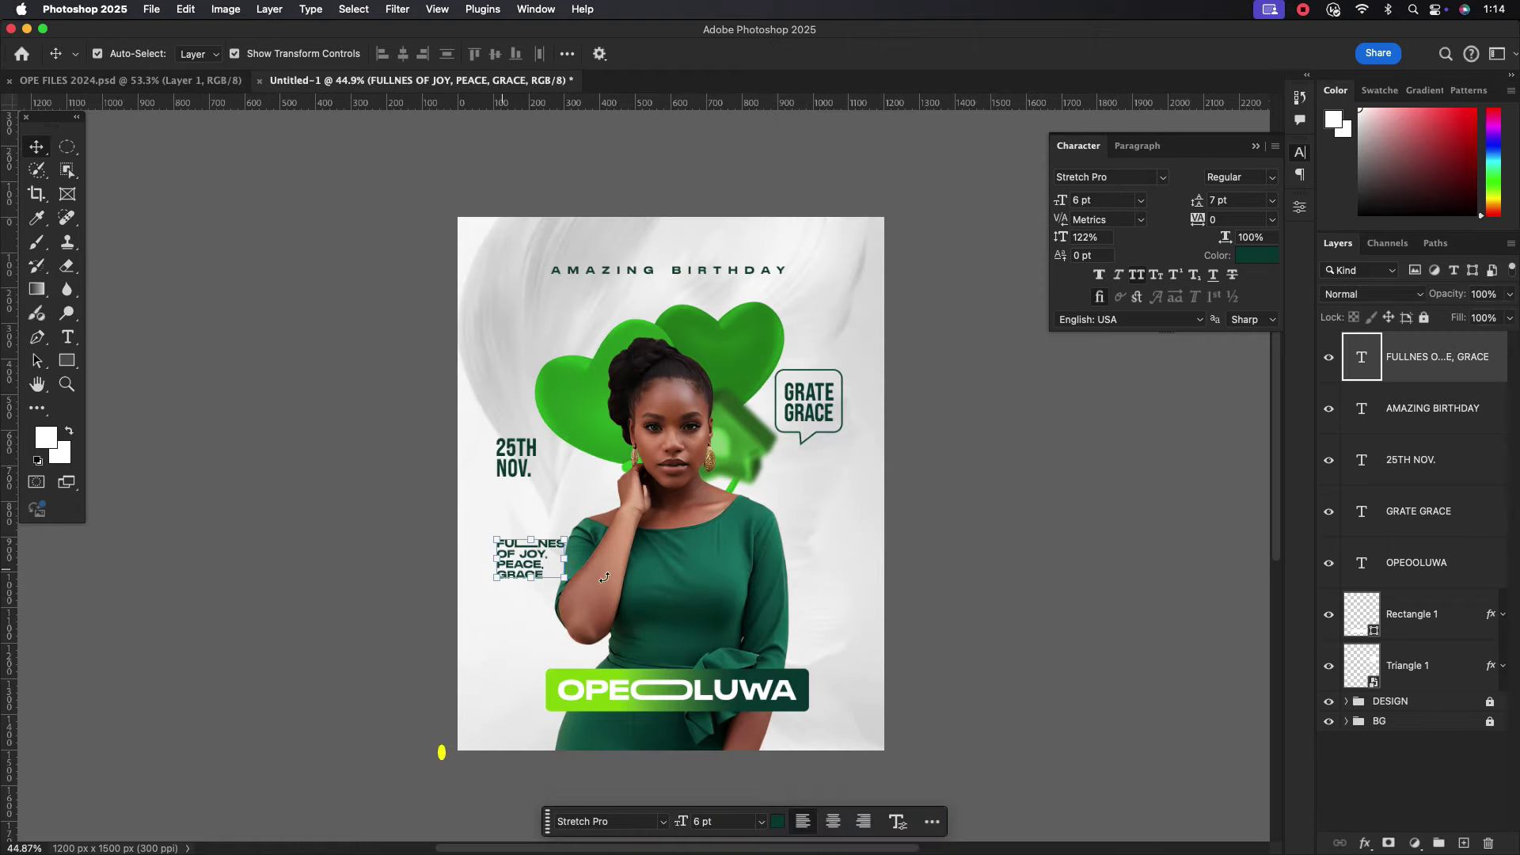
scroll(828, 586, up, 2)
Type PLUS ONE 2DAY right of the model and move it under the speech bubble.
key(t)
click(812, 499)
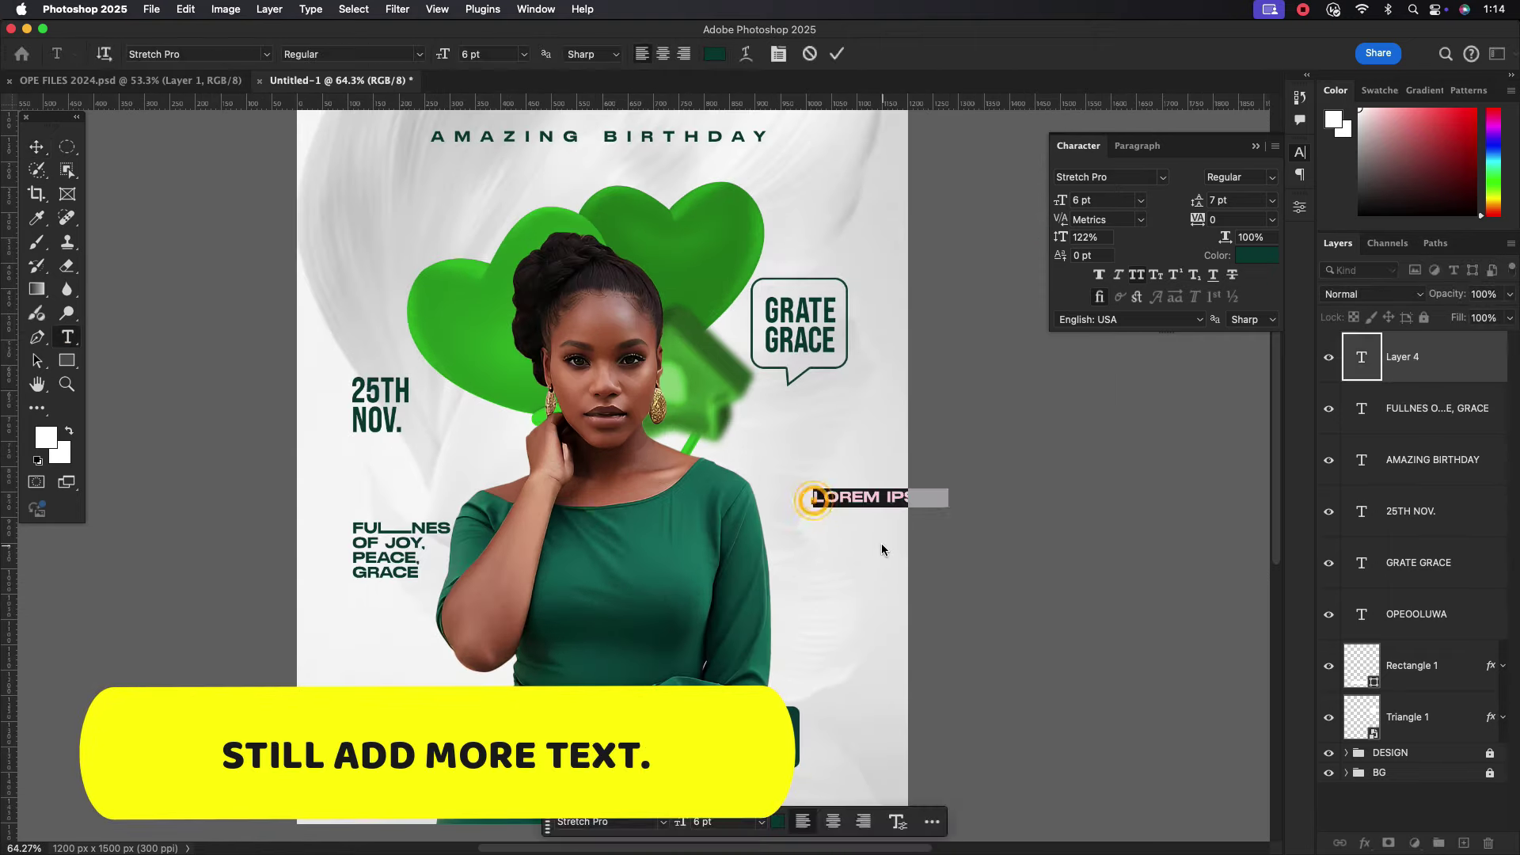
text(PLUS)
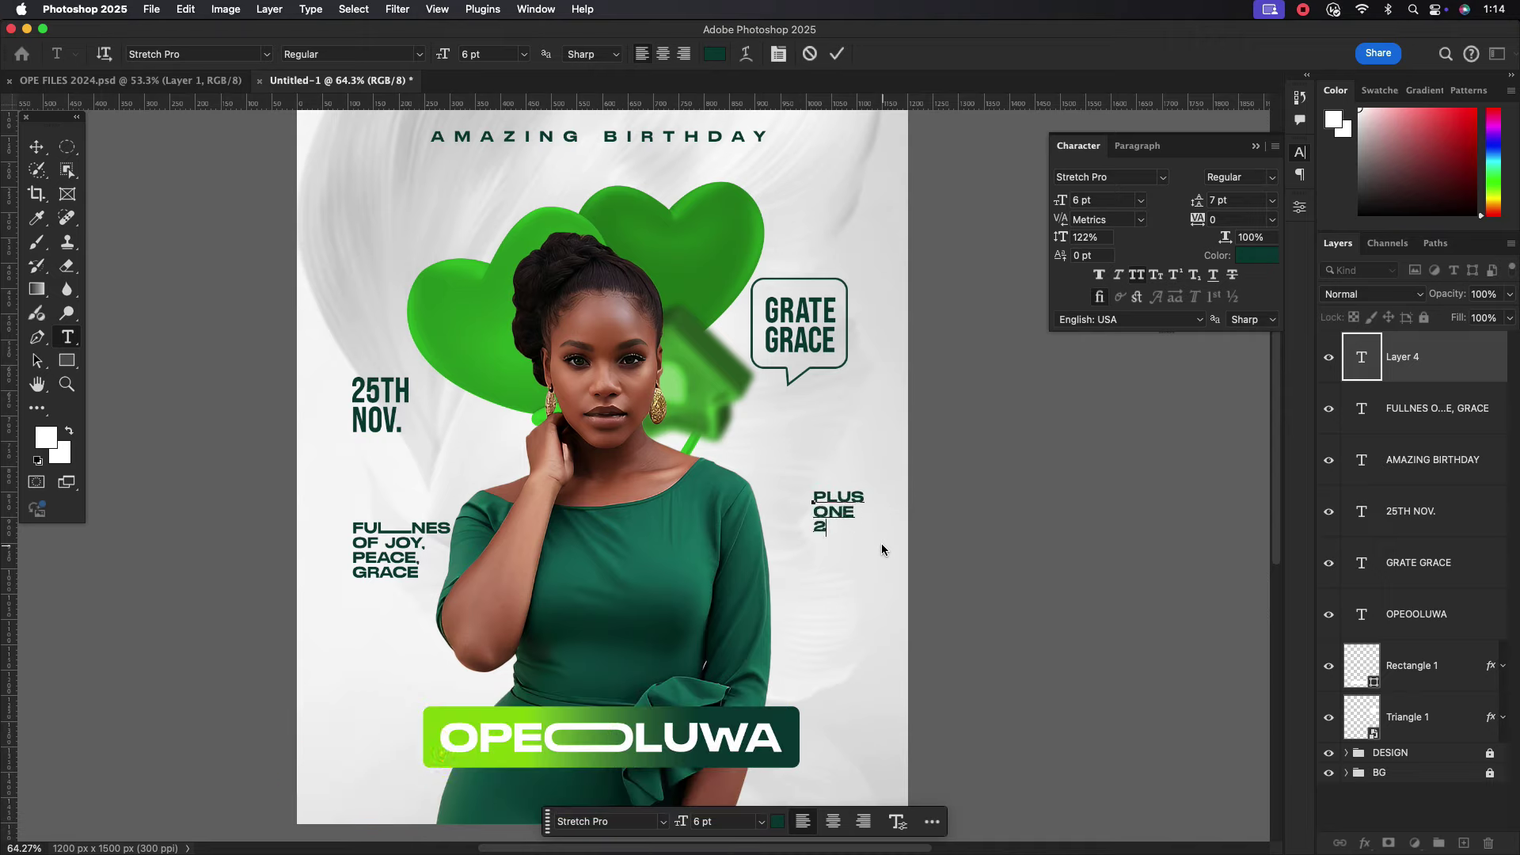
click(837, 53)
click(37, 146)
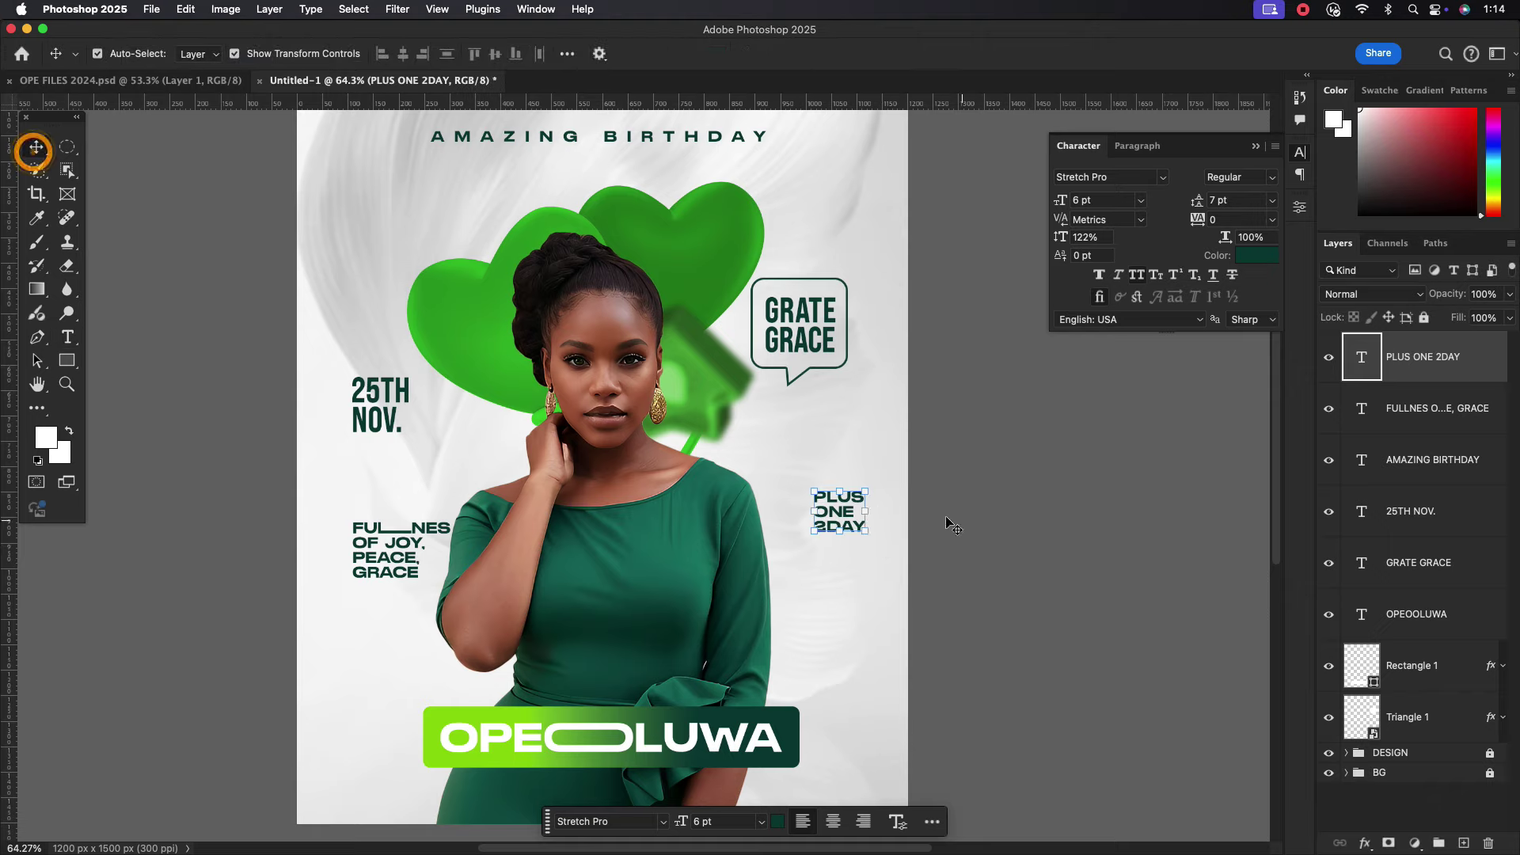
mouse_move(834, 519)
mouse_down()
mouse_move(802, 521)
mouse_move(816, 520)
mouse_move(819, 467)
mouse_up()
click(998, 484)
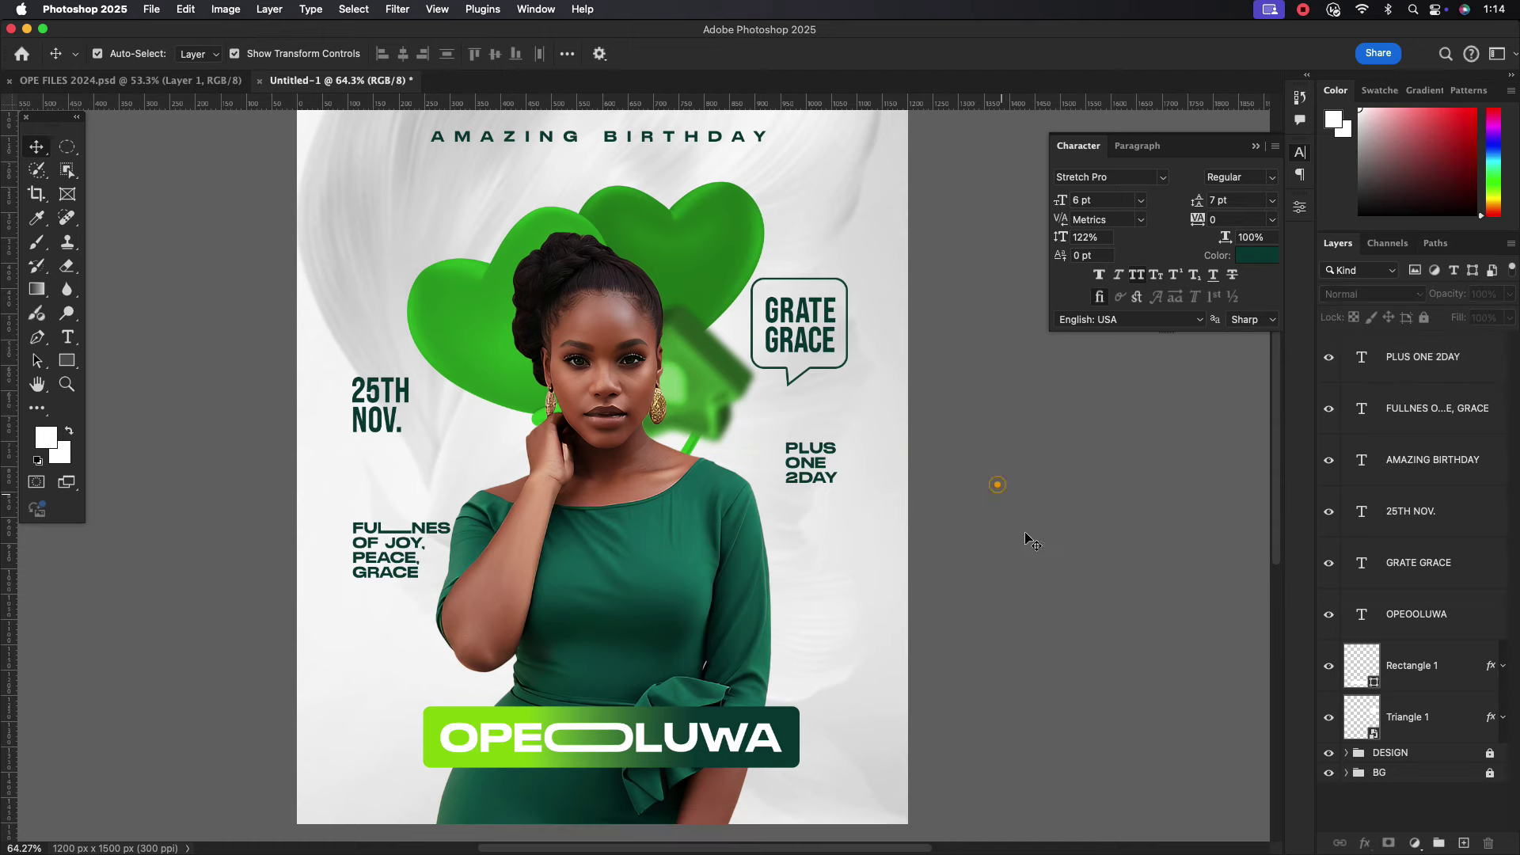
drag(600, 590, 697, 546)
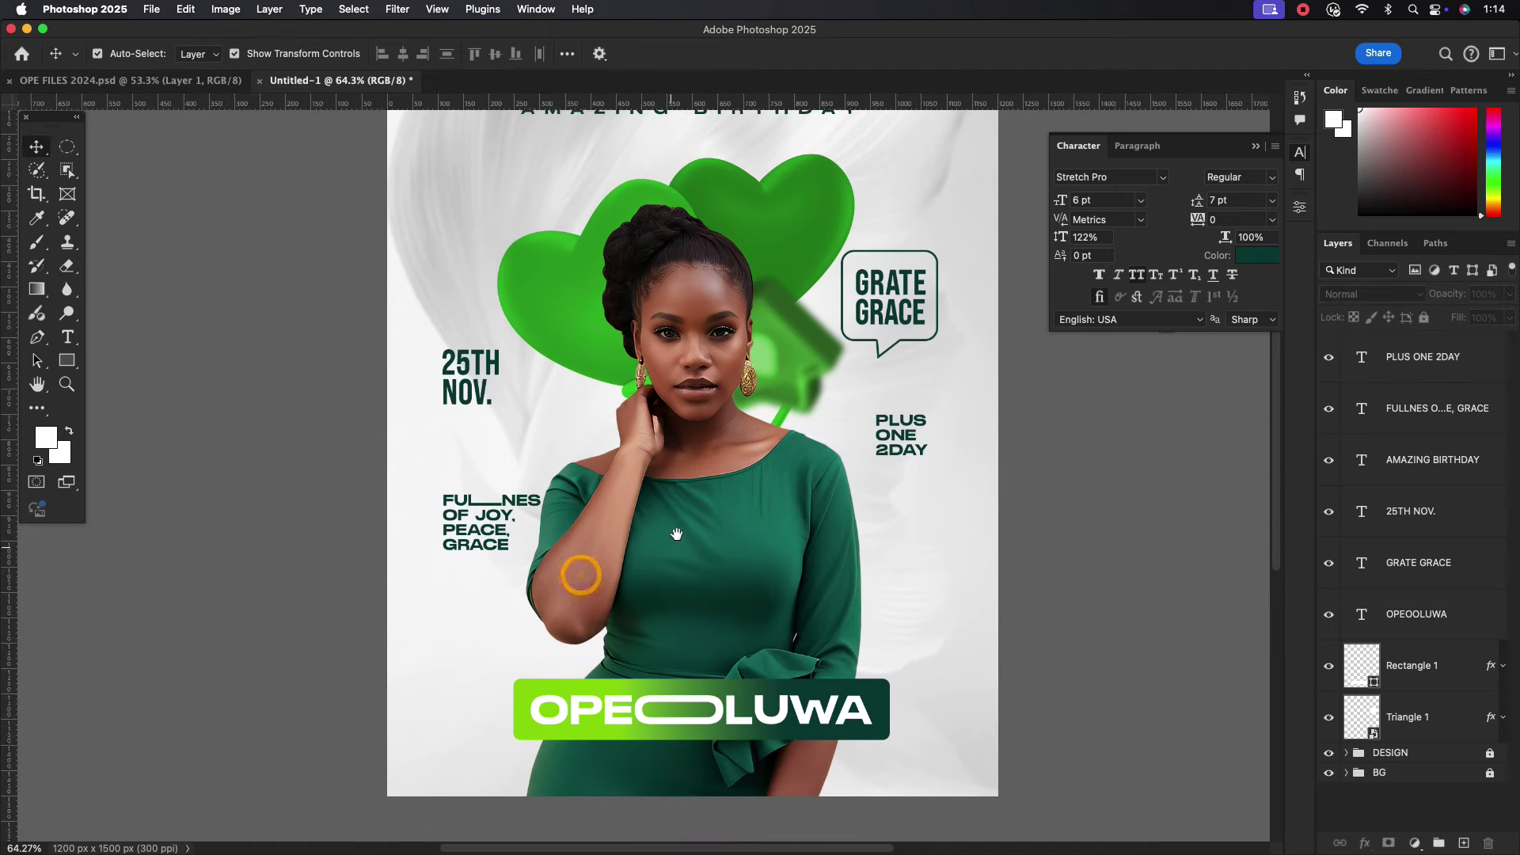
Type the MAY THE LORD GRANT… birthday prayer at the lower left.
click(67, 337)
click(450, 640)
text(M)
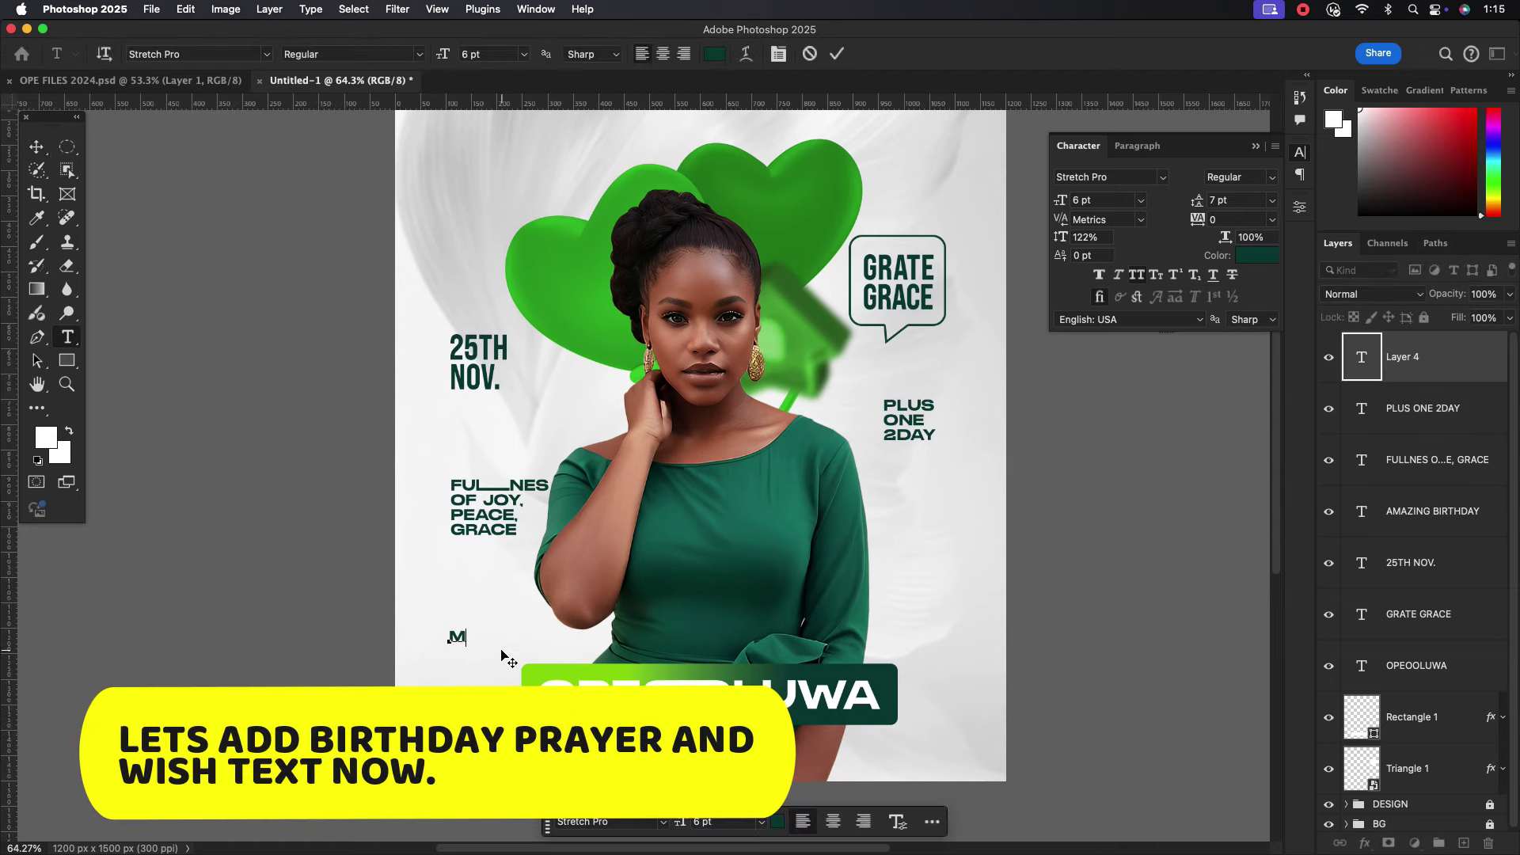
text(AY THE LORD GRANT ALL)
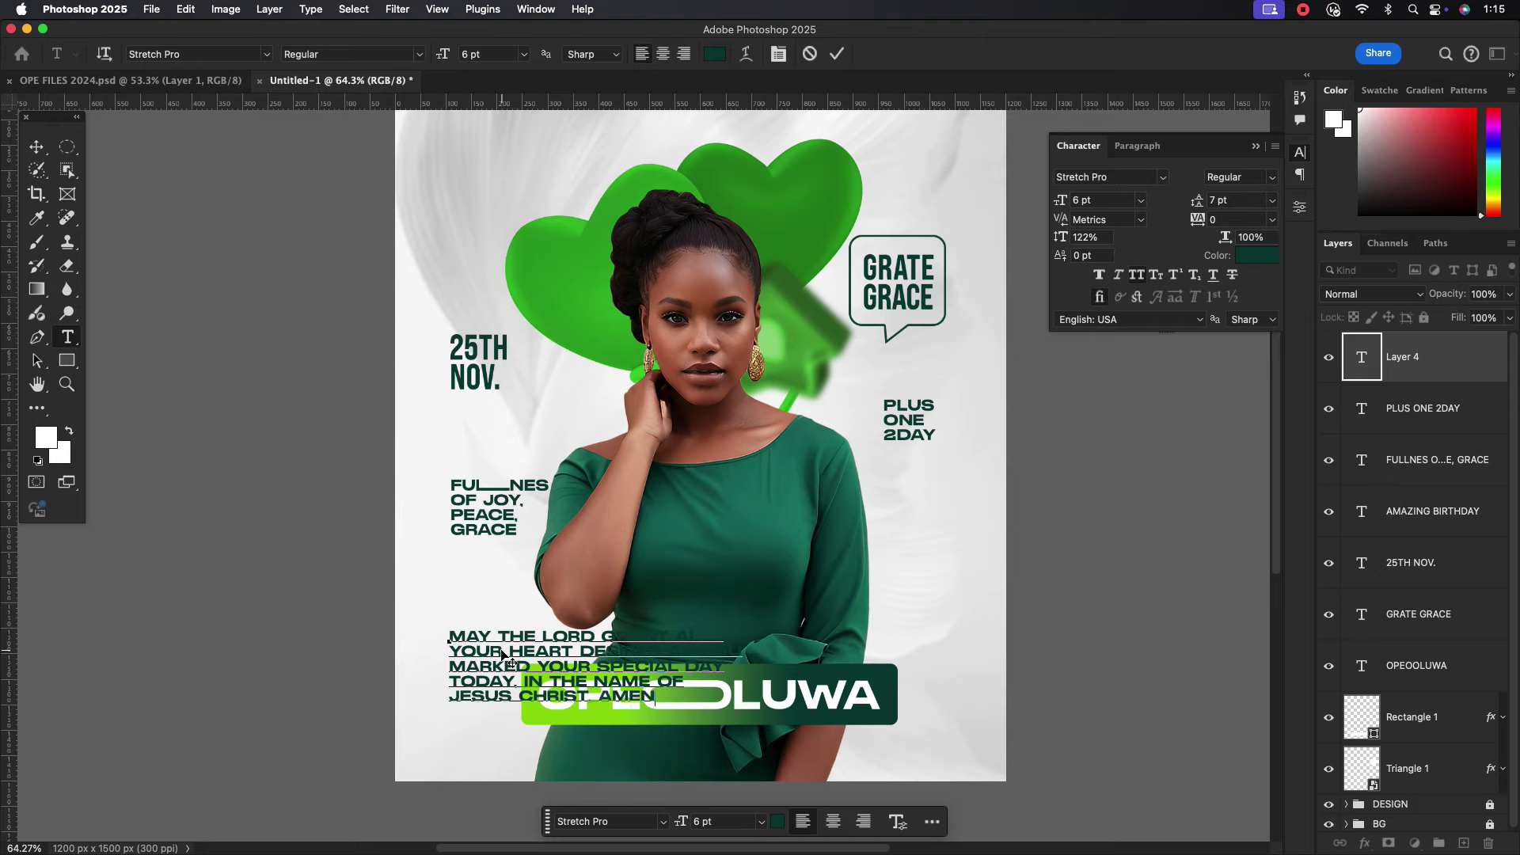
click(837, 58)
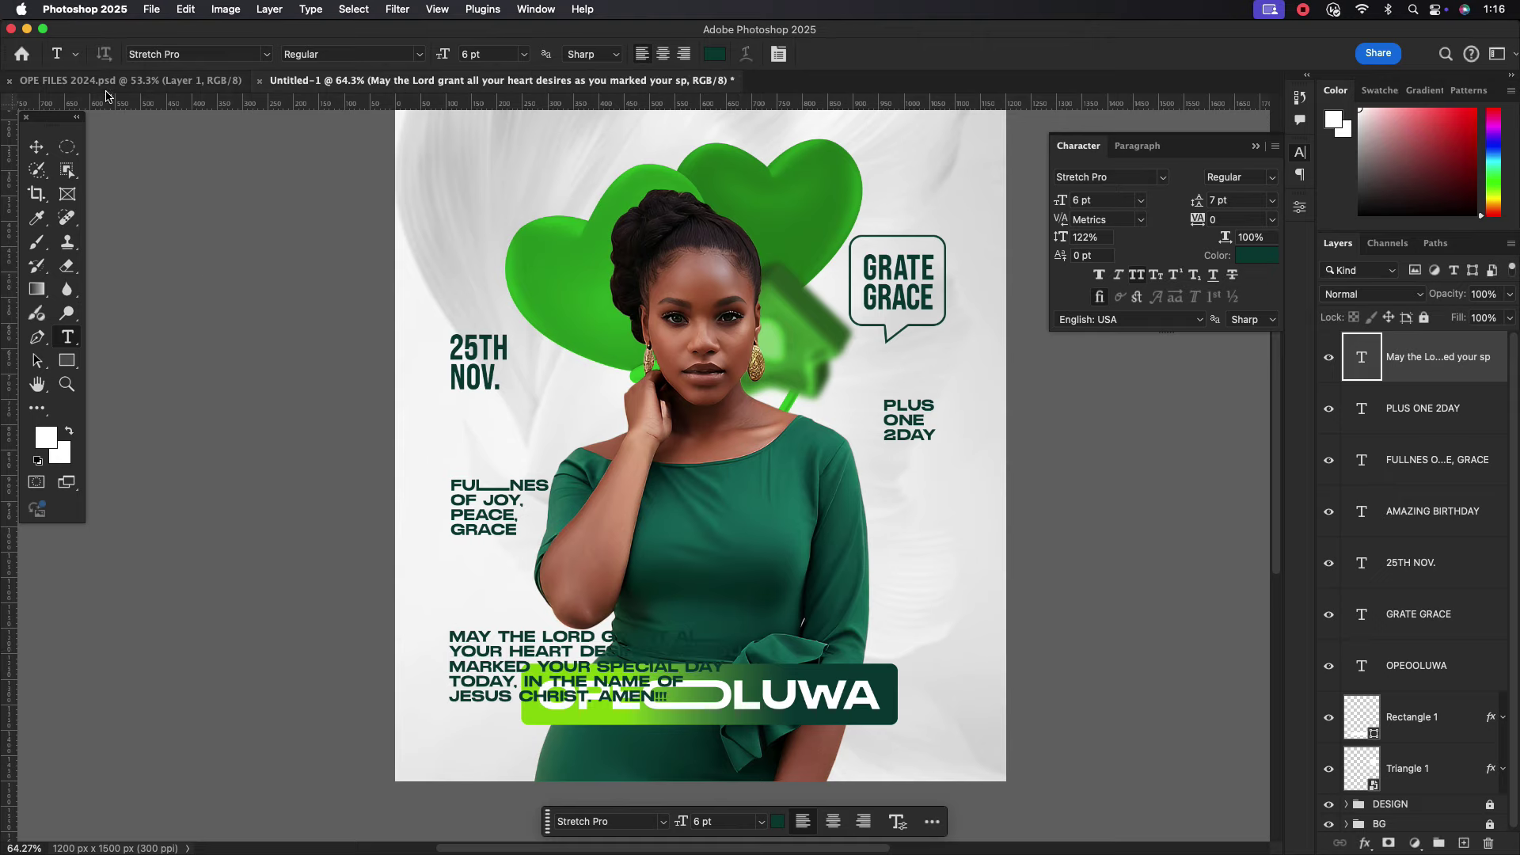
Scale the prayer text down and move it left.
click(36, 146)
key(ctrl+t)
mouse_move(723, 642)
mouse_down()
mouse_move(626, 618)
mouse_move(465, 629)
mouse_move(466, 645)
mouse_up()
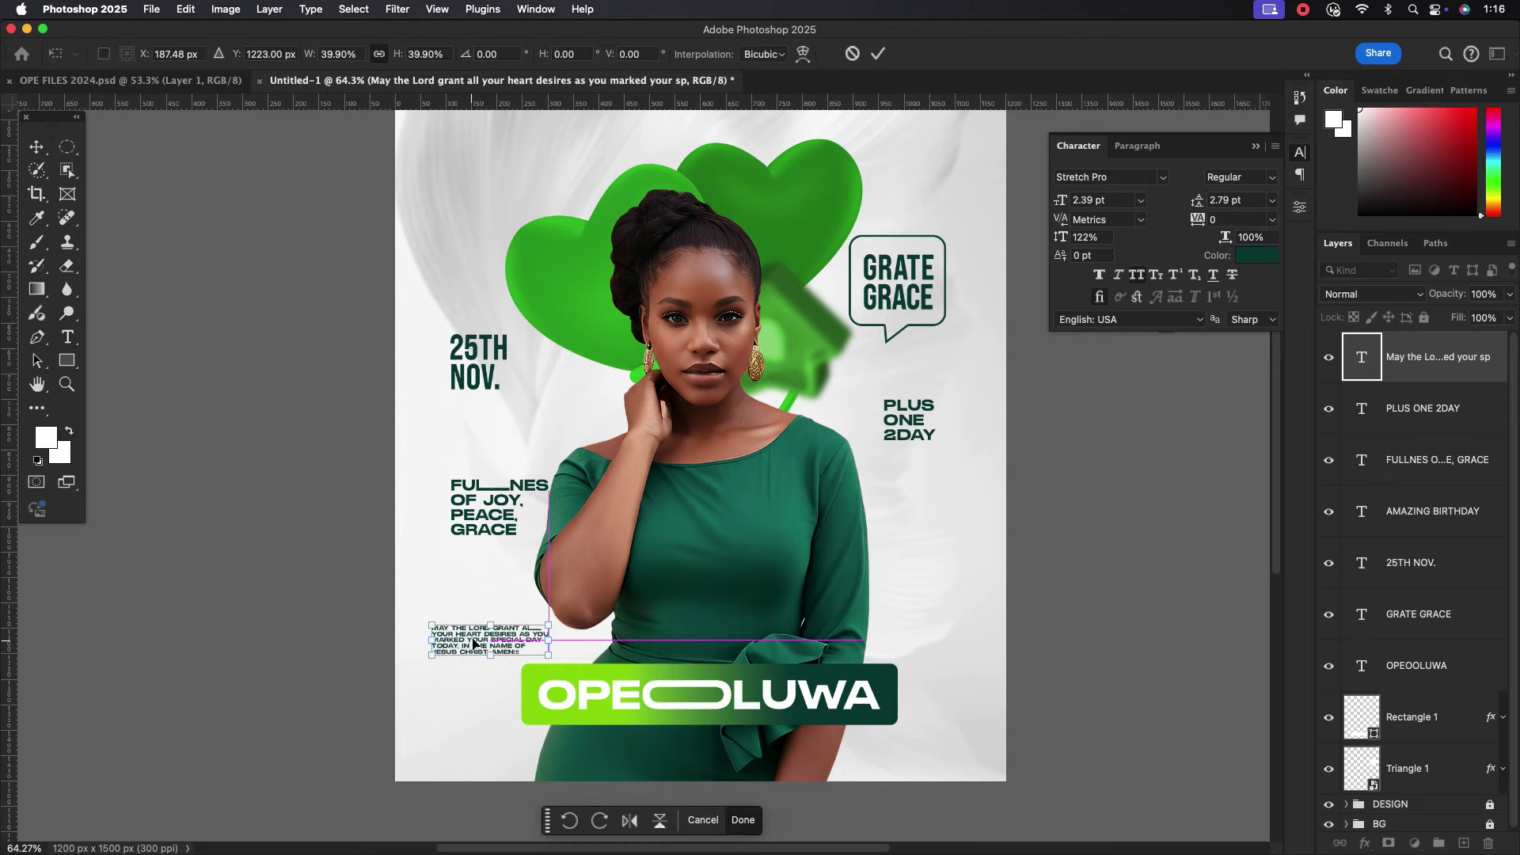
click(879, 53)
scroll(503, 650, up, 3)
scroll(503, 650, up, 2)
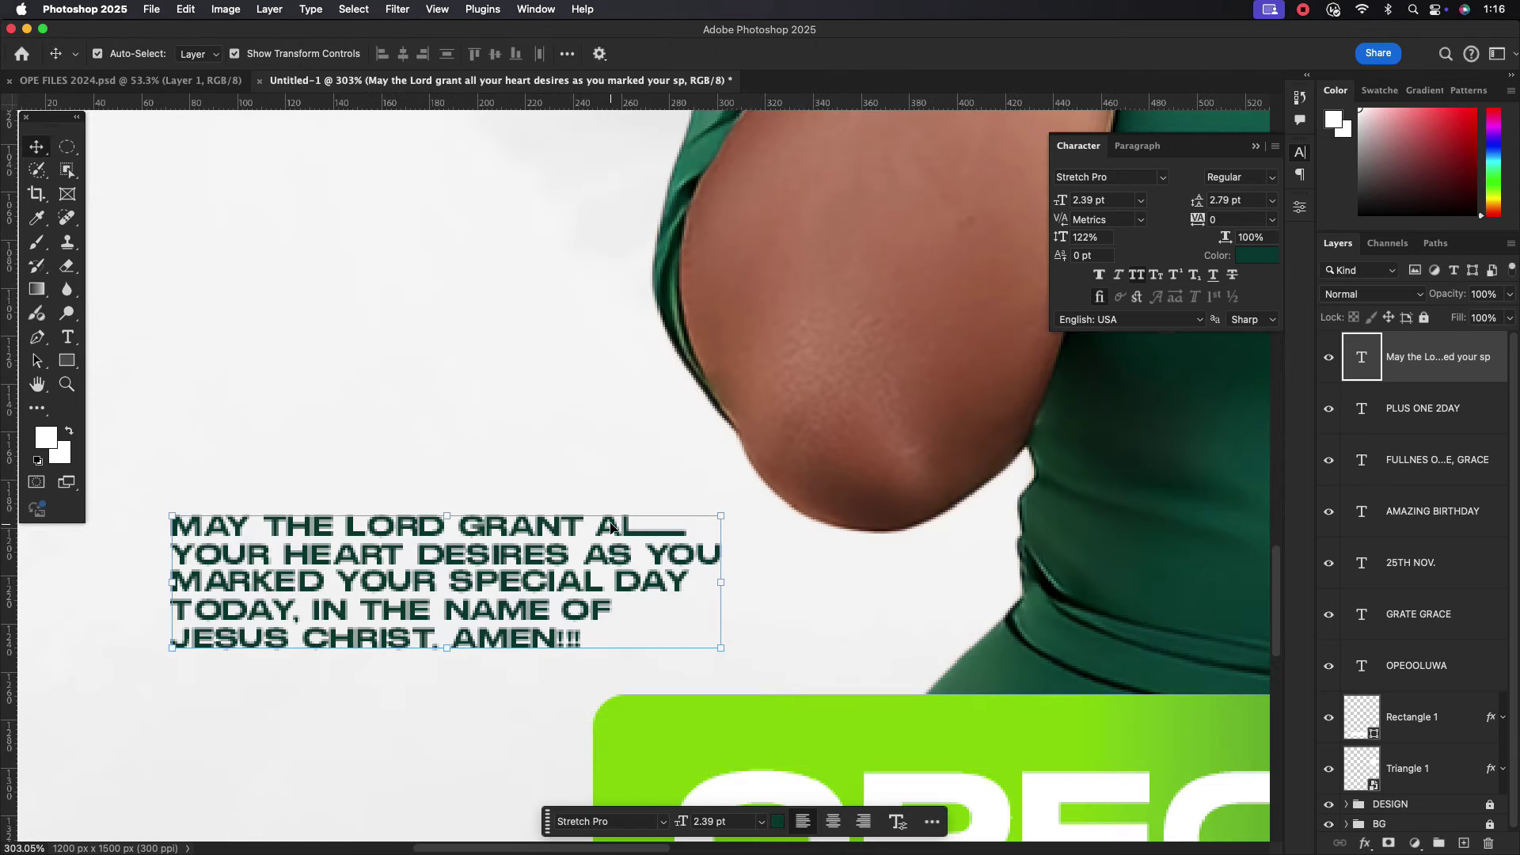
Remove ALL from the prayer and rebreak its lines, ending with AMEN!!! alone.
double_click(640, 529)
key(BackSpace)
key(BackSpace)
key(BackSpace)
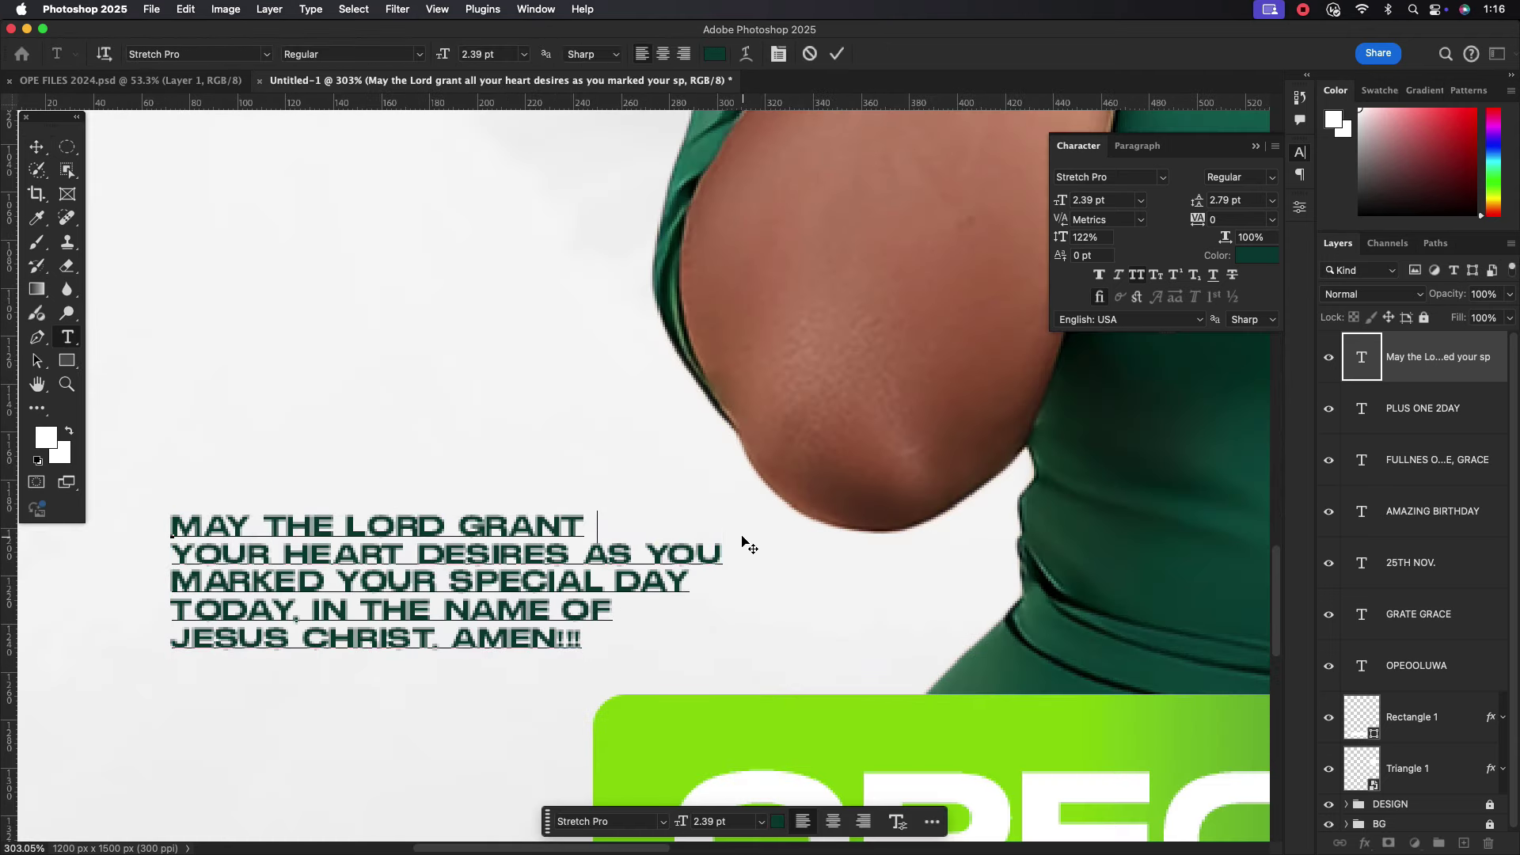
key(Return)
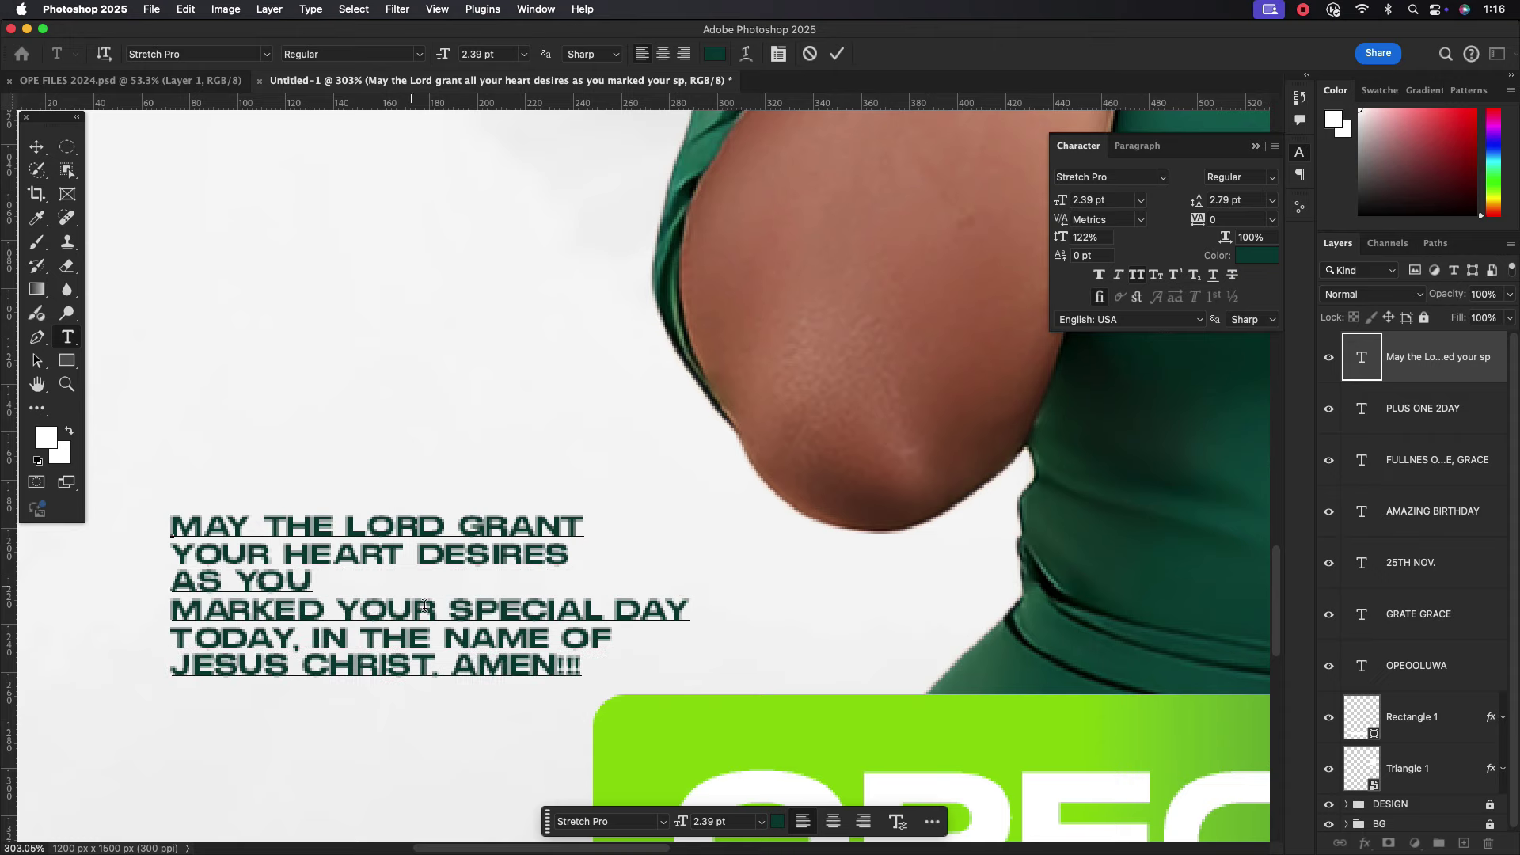
key(BackSpace)
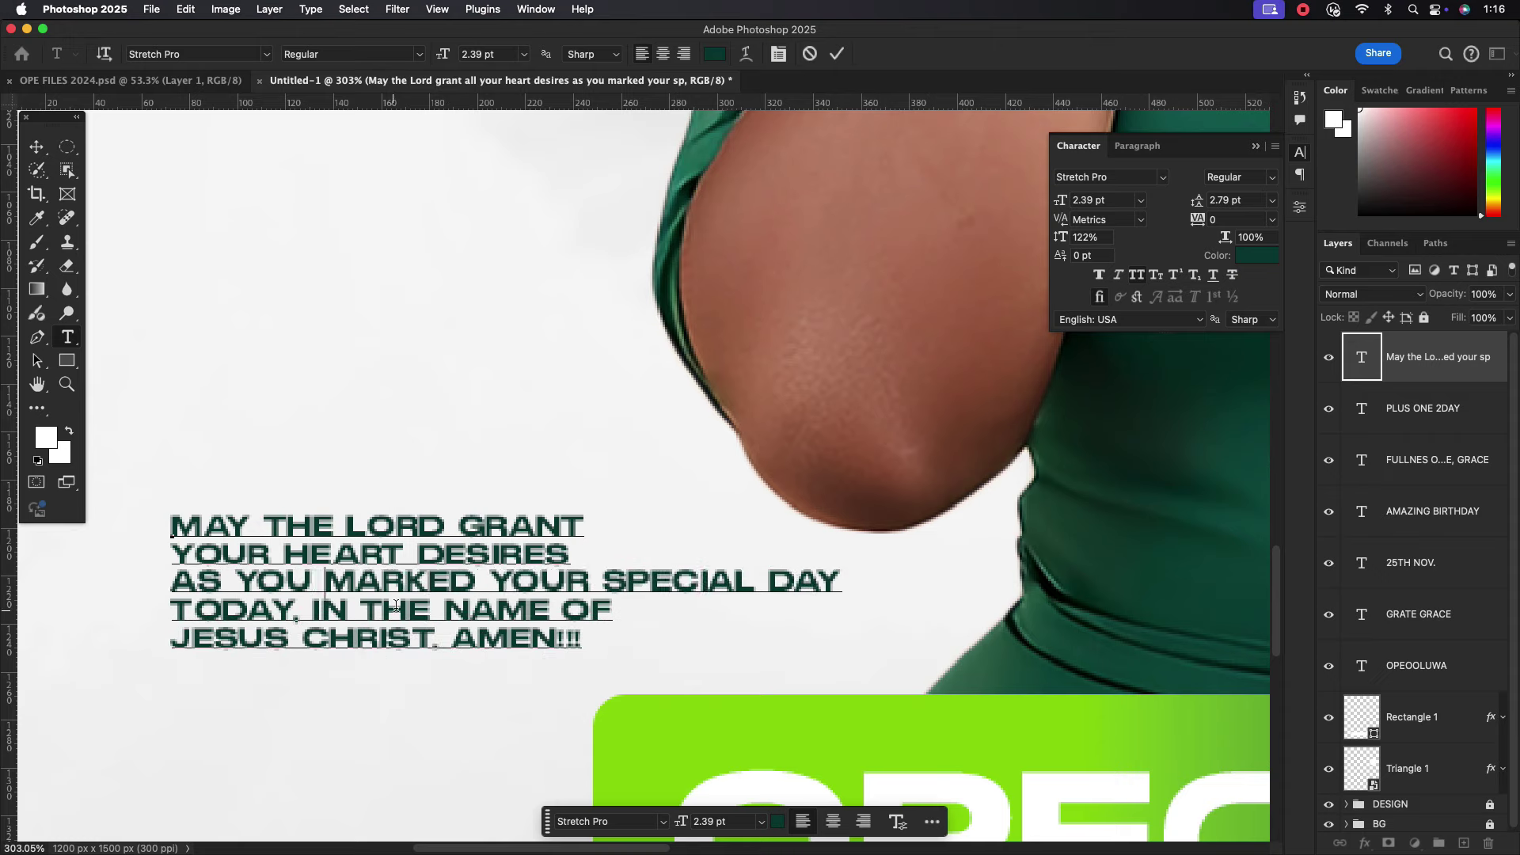
key(Return)
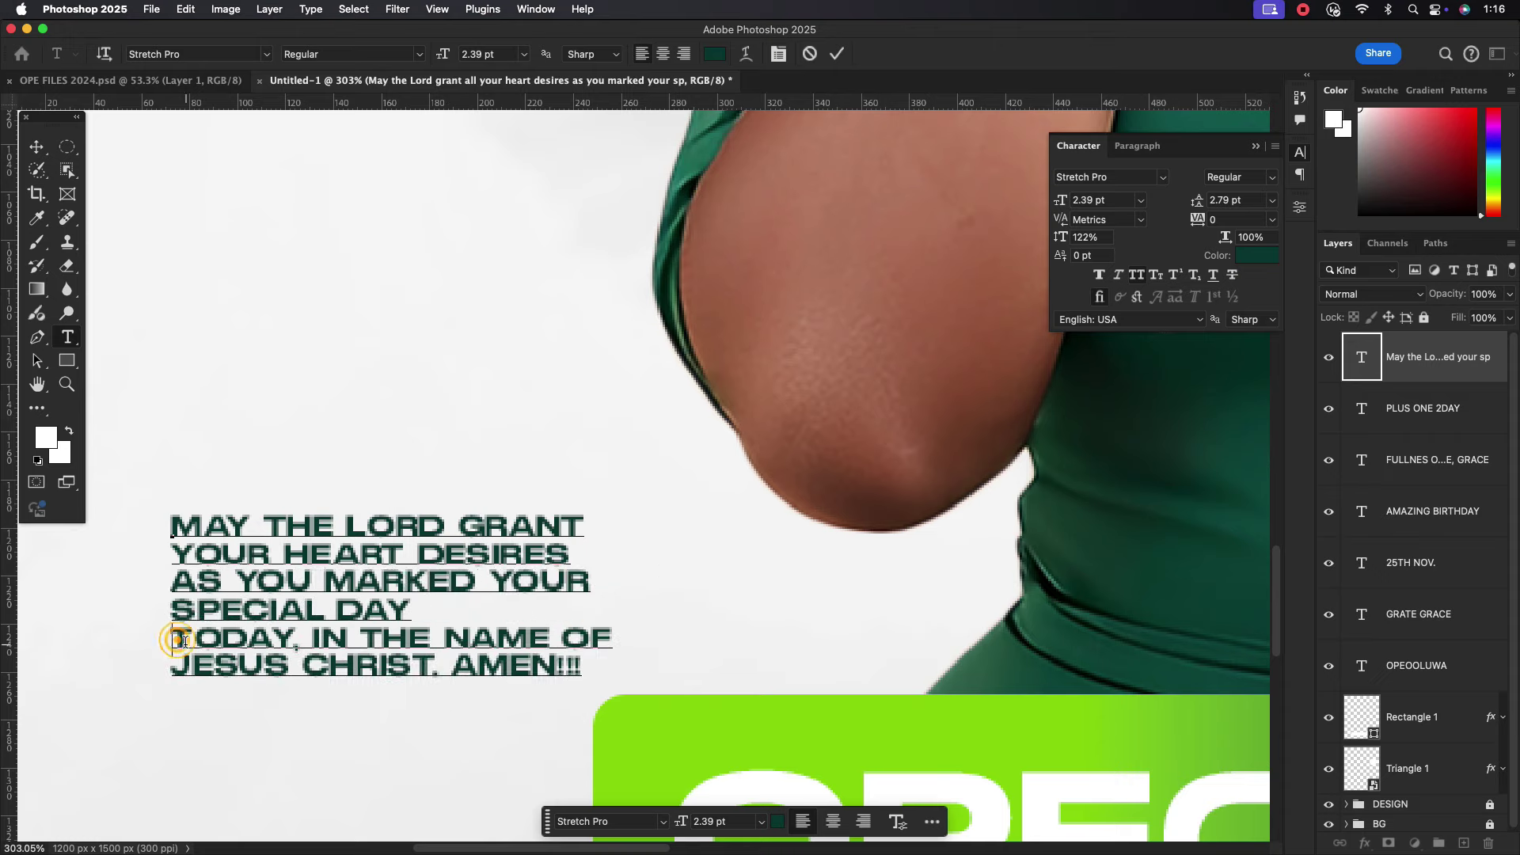
key(BackSpace)
key(Return)
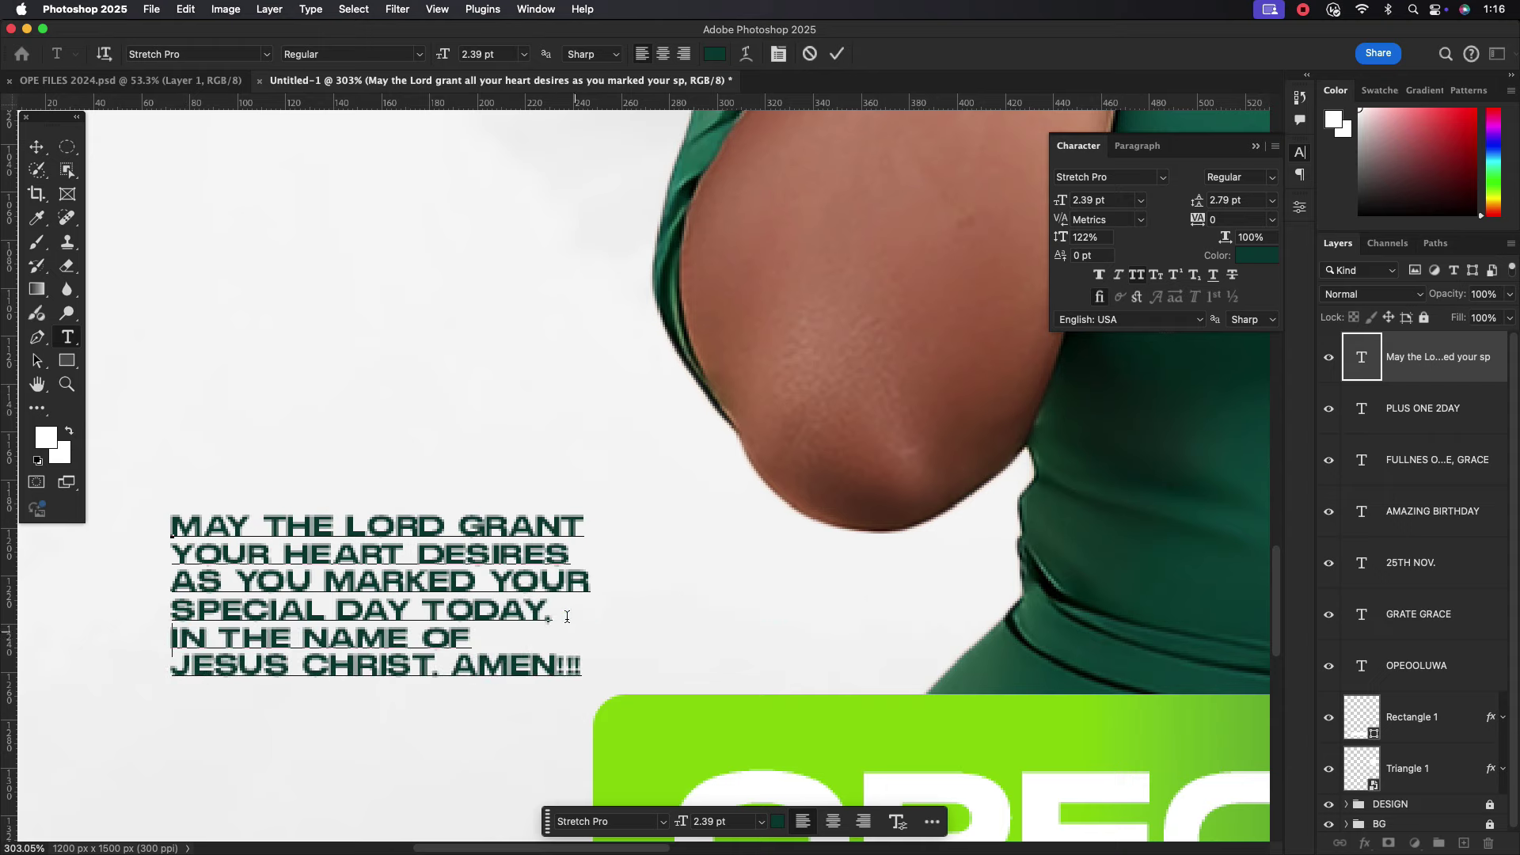
key(Return)
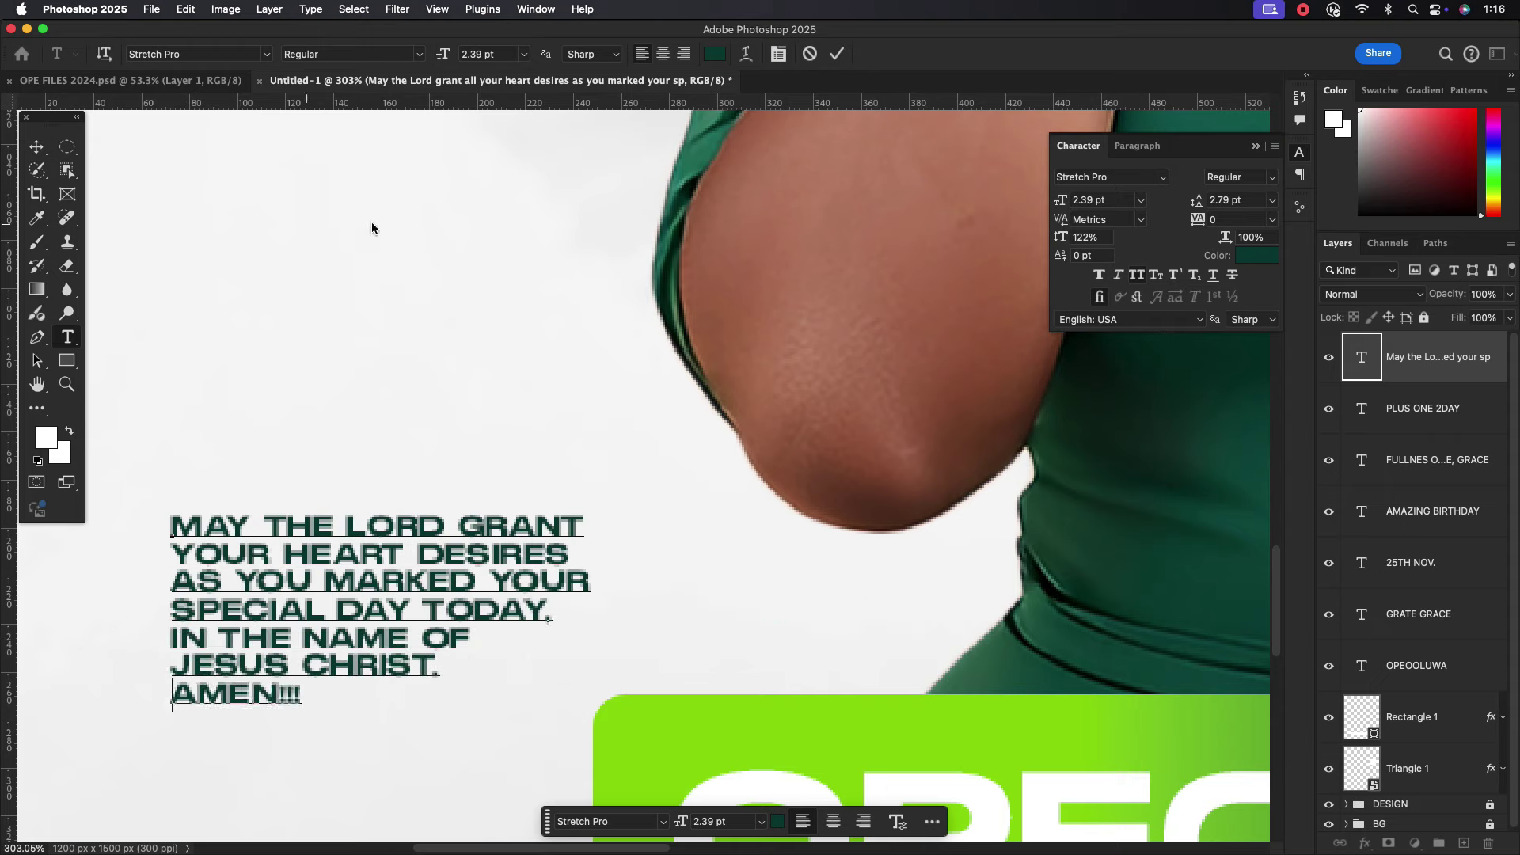
key(Escape)
key(v)
Set the prayer's leading to 3 pt and move it above the OPEOLUWA banner.
click(1237, 200)
text(3)
key(Return)
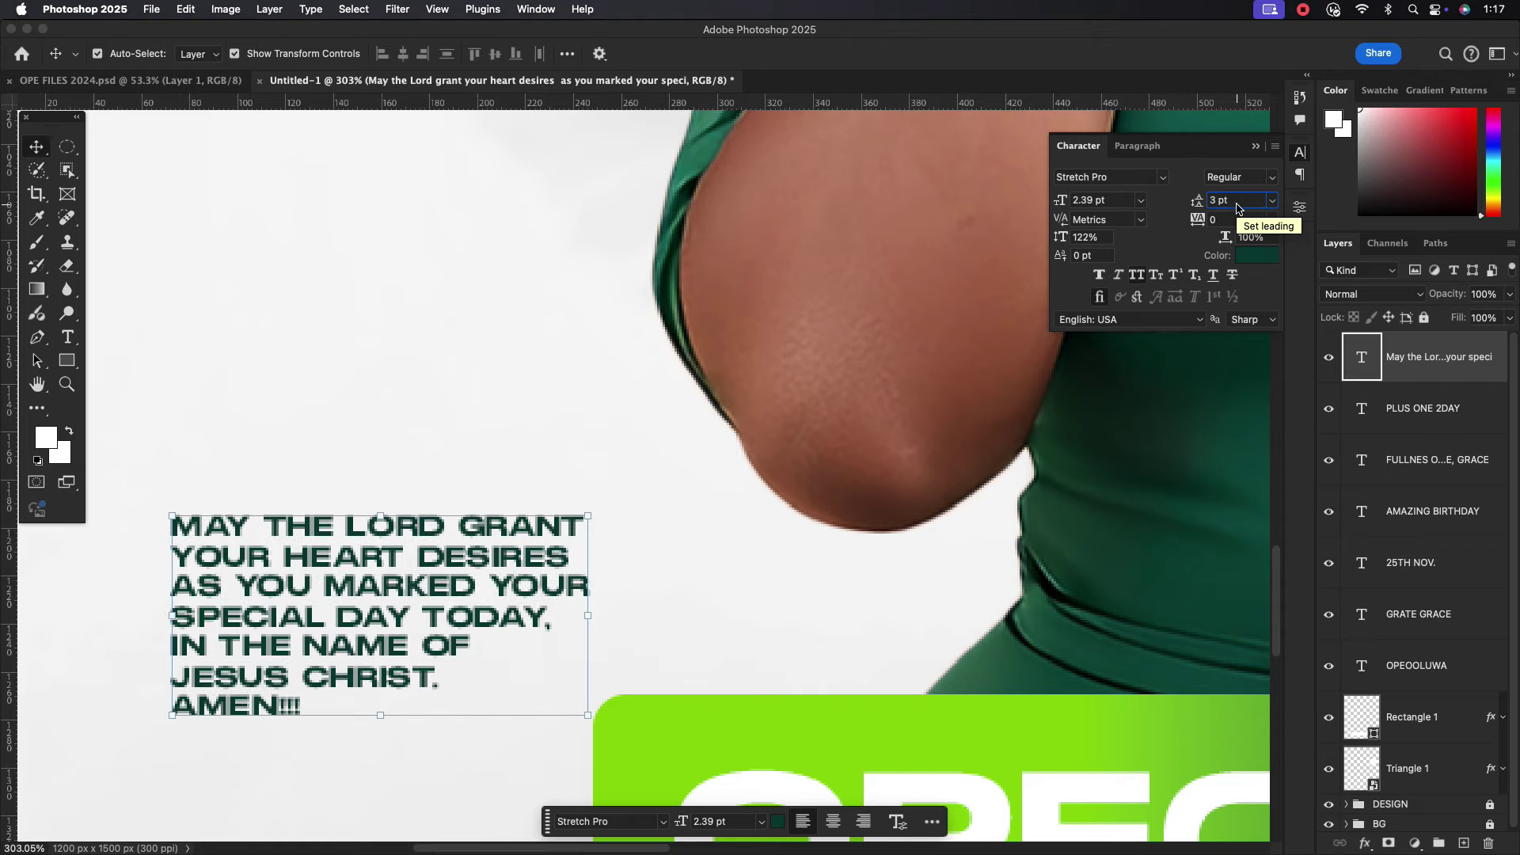
scroll(441, 451, down, 5)
drag(404, 518, 442, 489)
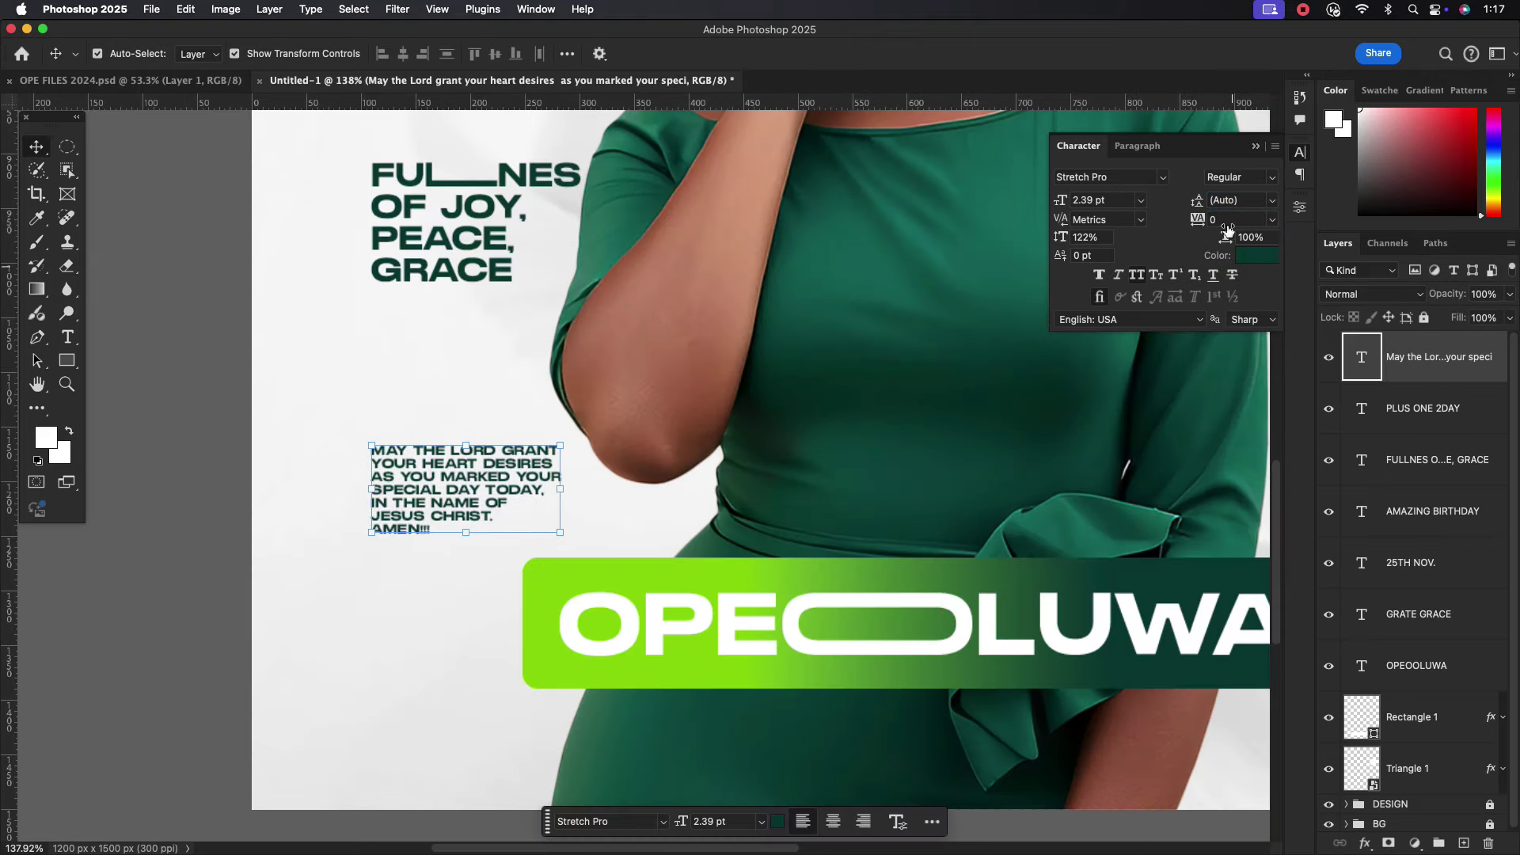
click(1249, 200)
click(675, 499)
scroll(681, 491, down, 5)
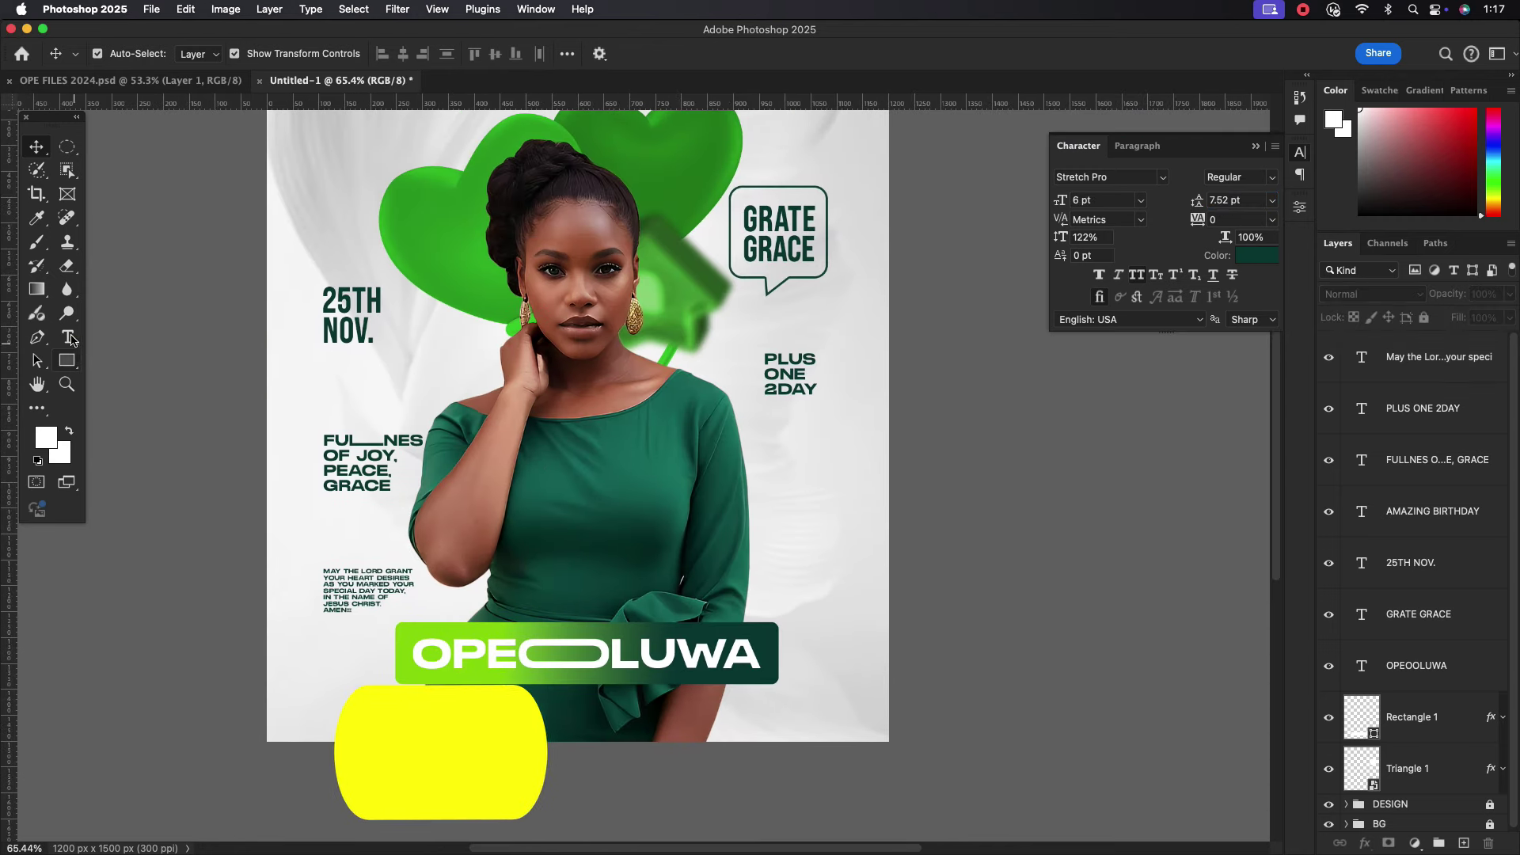
Type the GOODNESS, LONGAVITY, AMAZING YEARS AHEAD! lines right of the model.
key(t)
click(790, 505)
text(GOO)
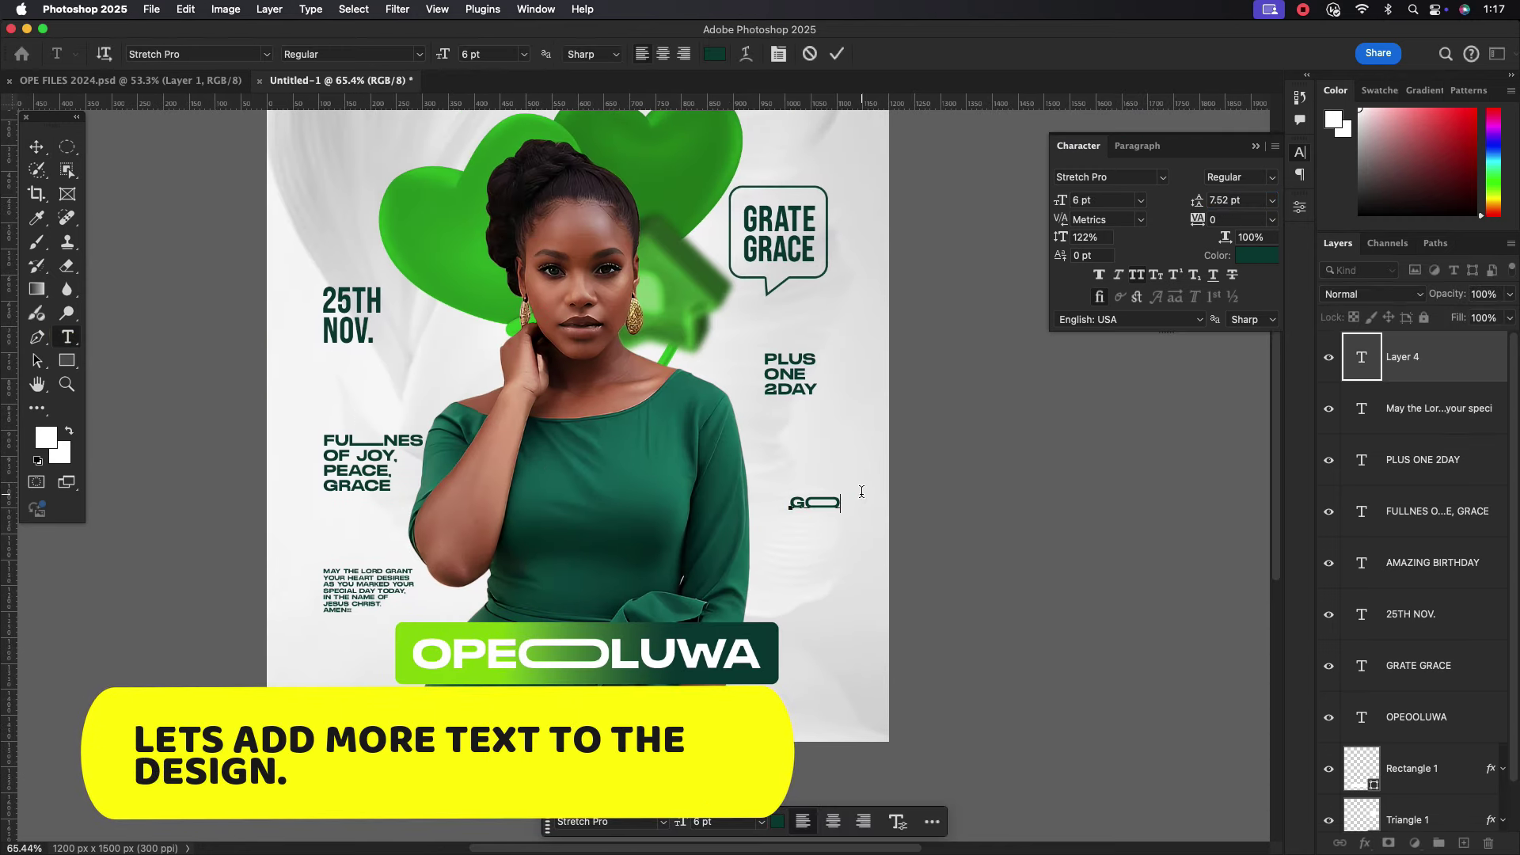
text(DNESS)
key(Return)
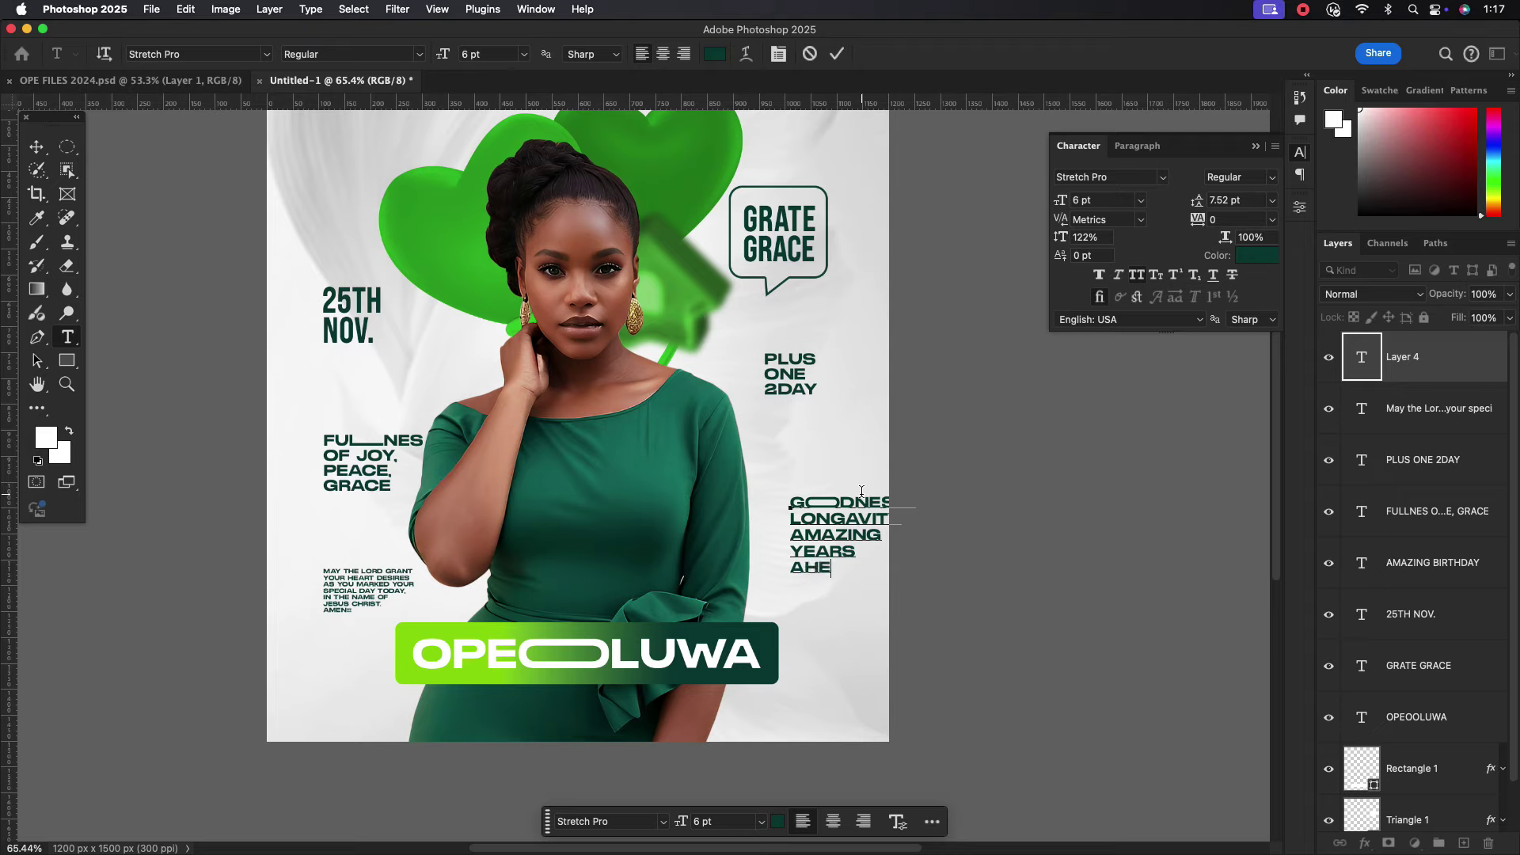
click(837, 53)
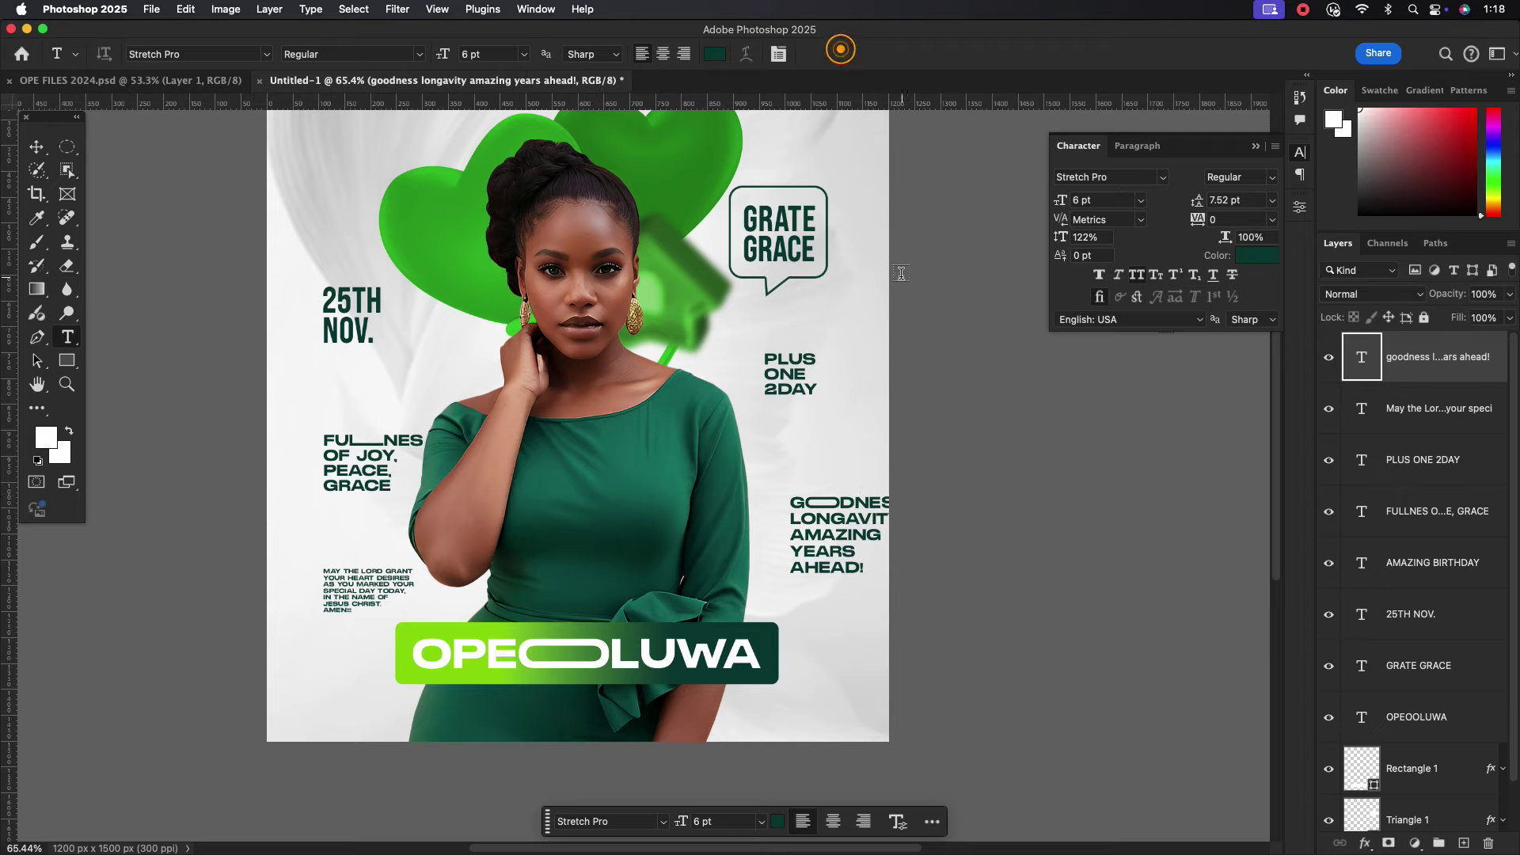
Scale the GOODNESS block to 64% and tuck it under PLUS ONE 2DAY.
click(36, 147)
mouse_move(916, 525)
mouse_down()
mouse_move(879, 555)
mouse_move(792, 502)
mouse_move(794, 562)
mouse_move(792, 522)
mouse_up()
key(Return)
Deselect the moved text and check the AMAZING BIRTHDAY text layer.
click(927, 487)
scroll(902, 440, down, 3)
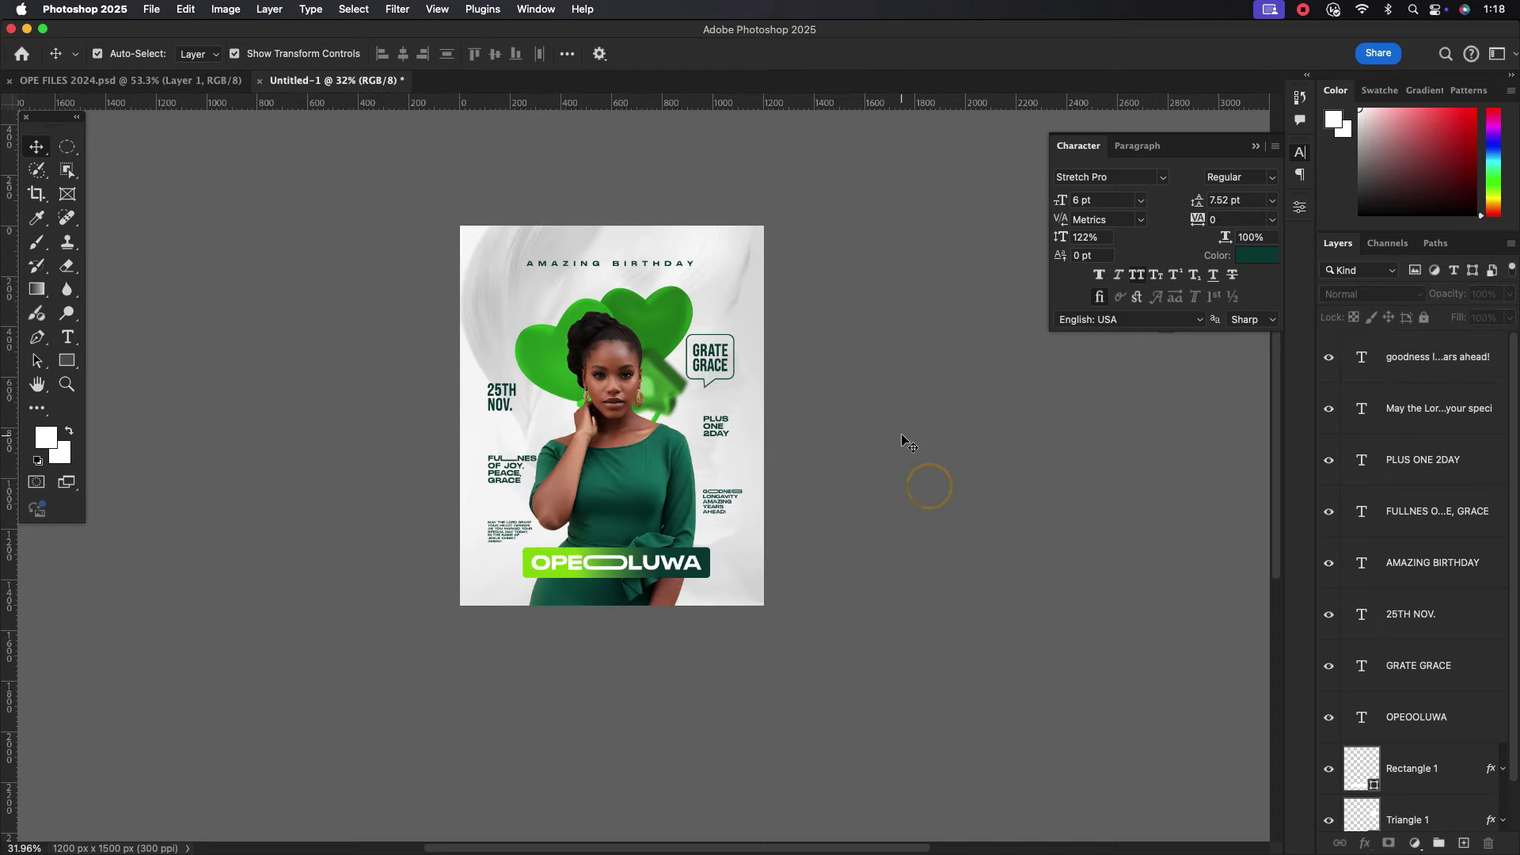
scroll(863, 400, up, 2)
scroll(823, 357, up, 2)
scroll(780, 317, up, 2)
scroll(740, 273, up, 1)
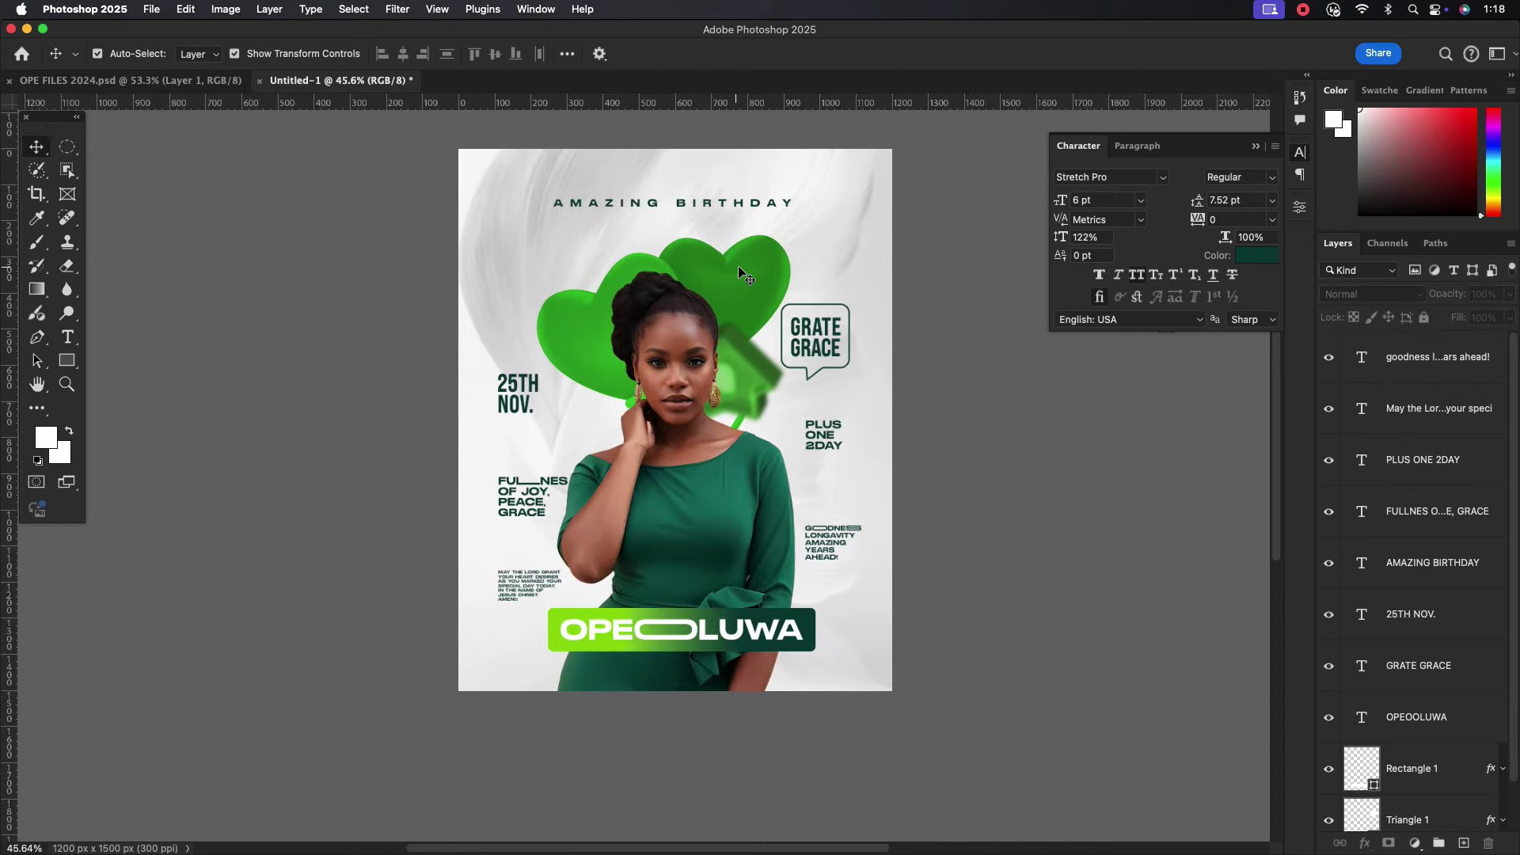
click(677, 209)
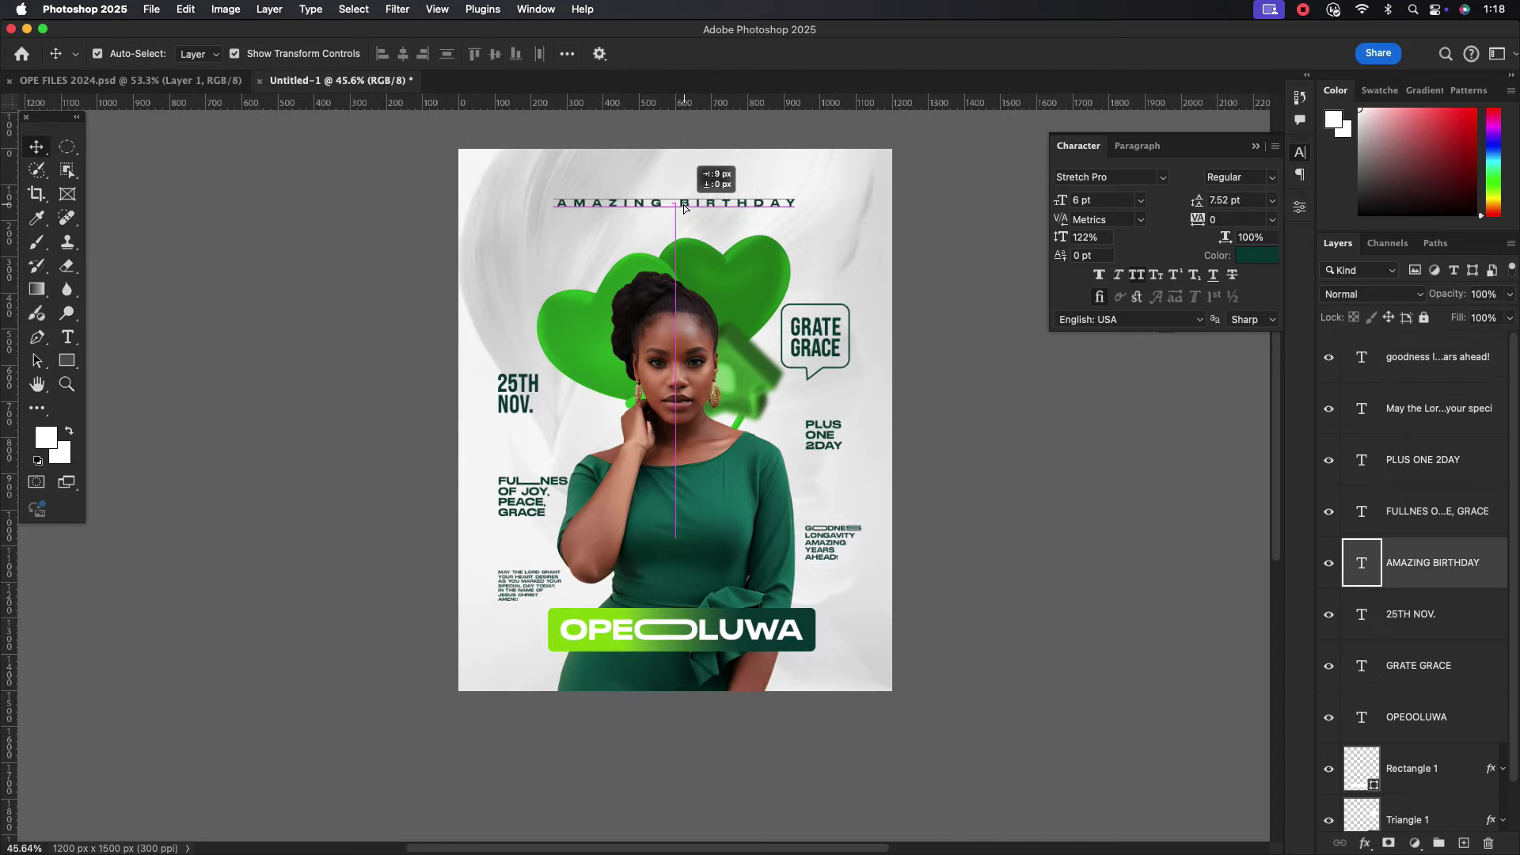
scroll(689, 515, up, 1)
scroll(690, 507, up, 1)
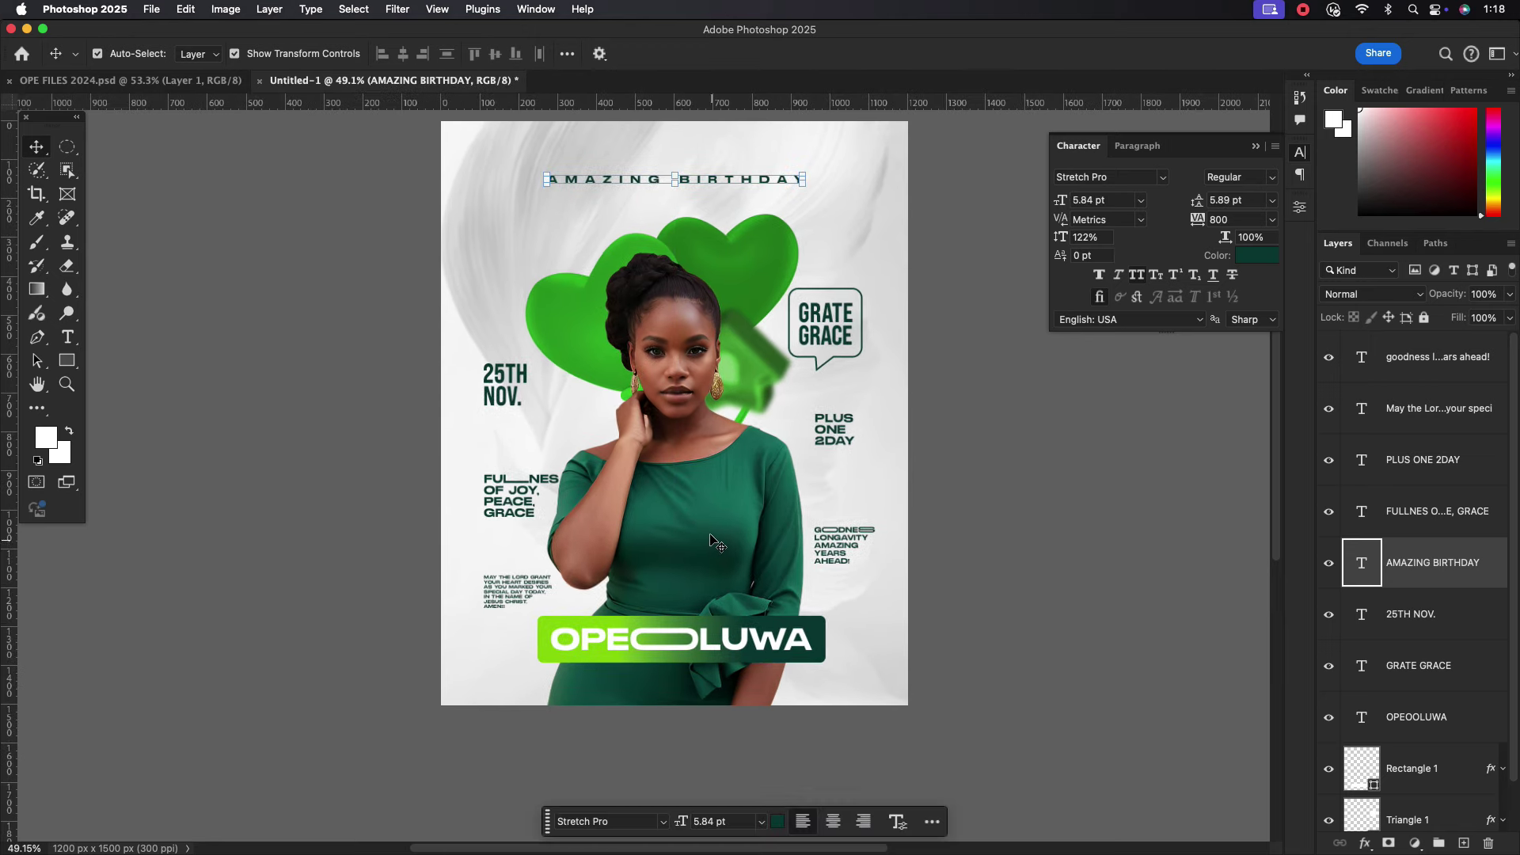
scroll(717, 544, up, 1)
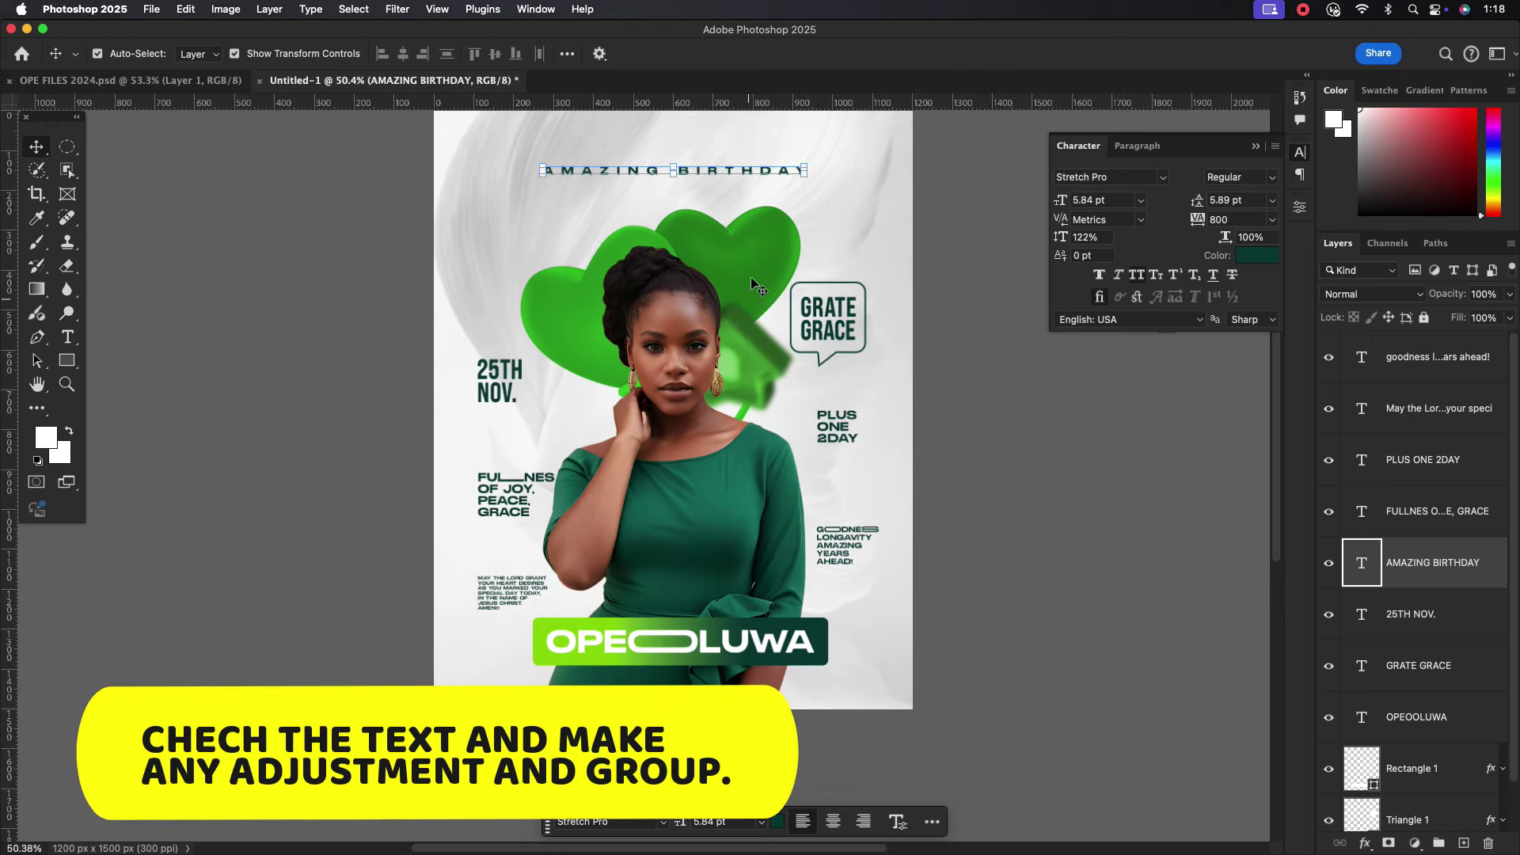
Group all text layers with Rectangle 1 and Triangle 1 into a group named TEXT.
shift+click(1474, 778)
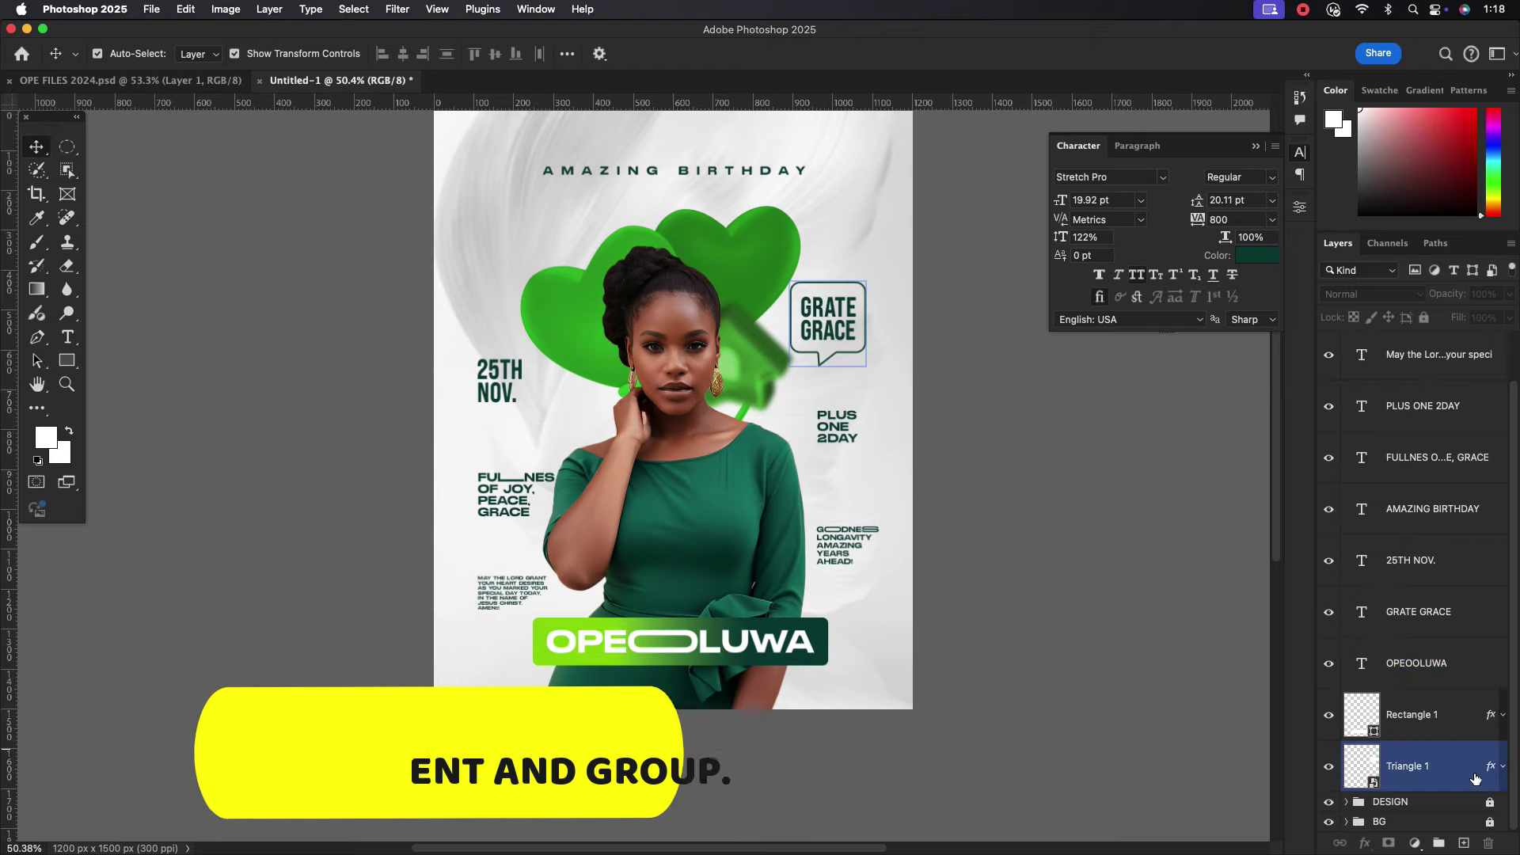
click(1449, 772)
click(1426, 405)
scroll(1426, 396, up, 1)
click(1434, 370)
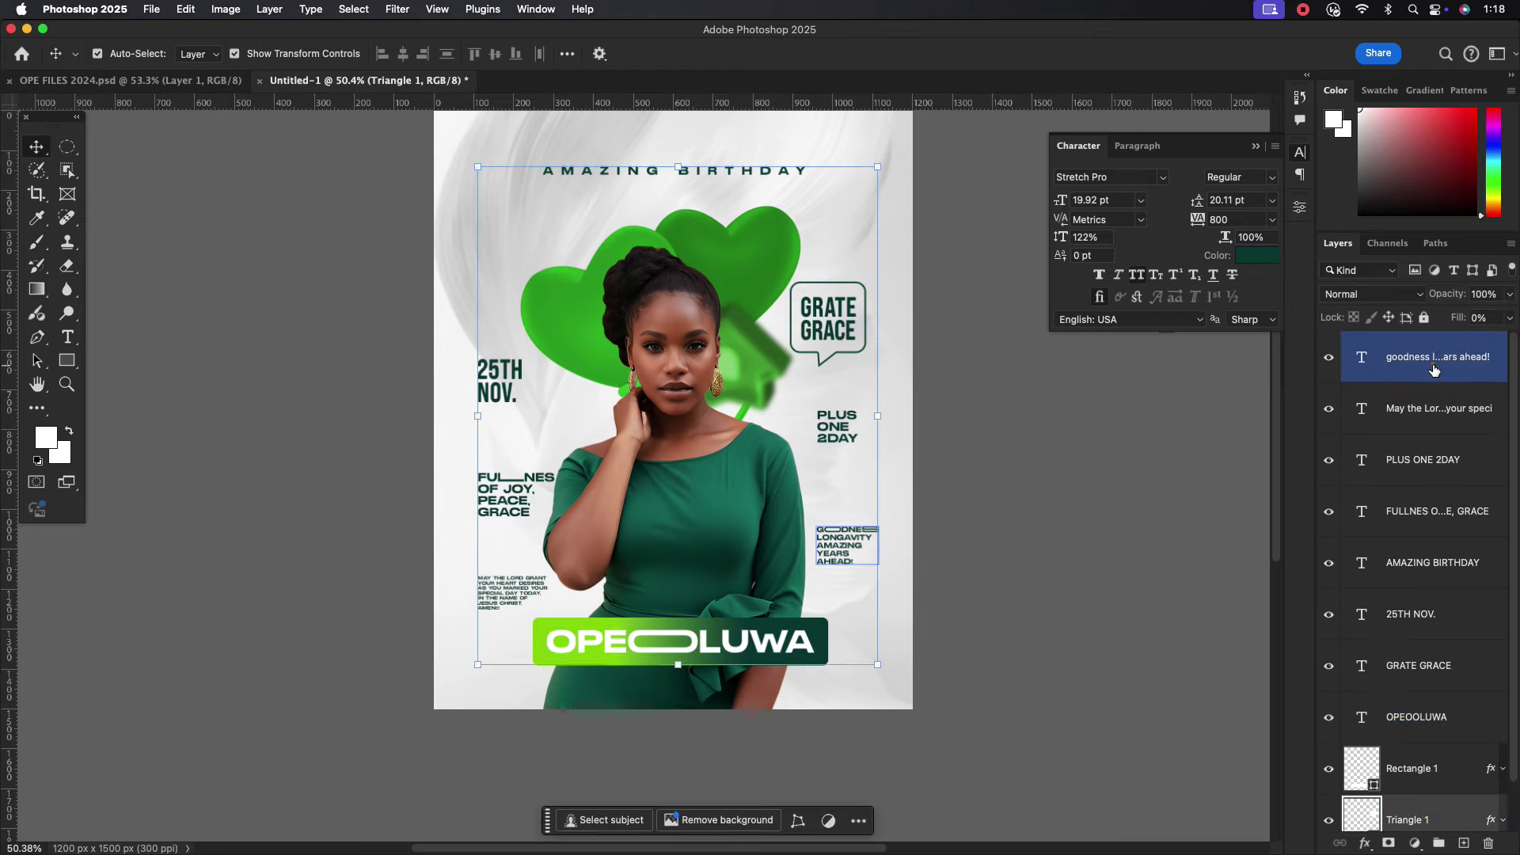
key(super+g)
double_click(1391, 340)
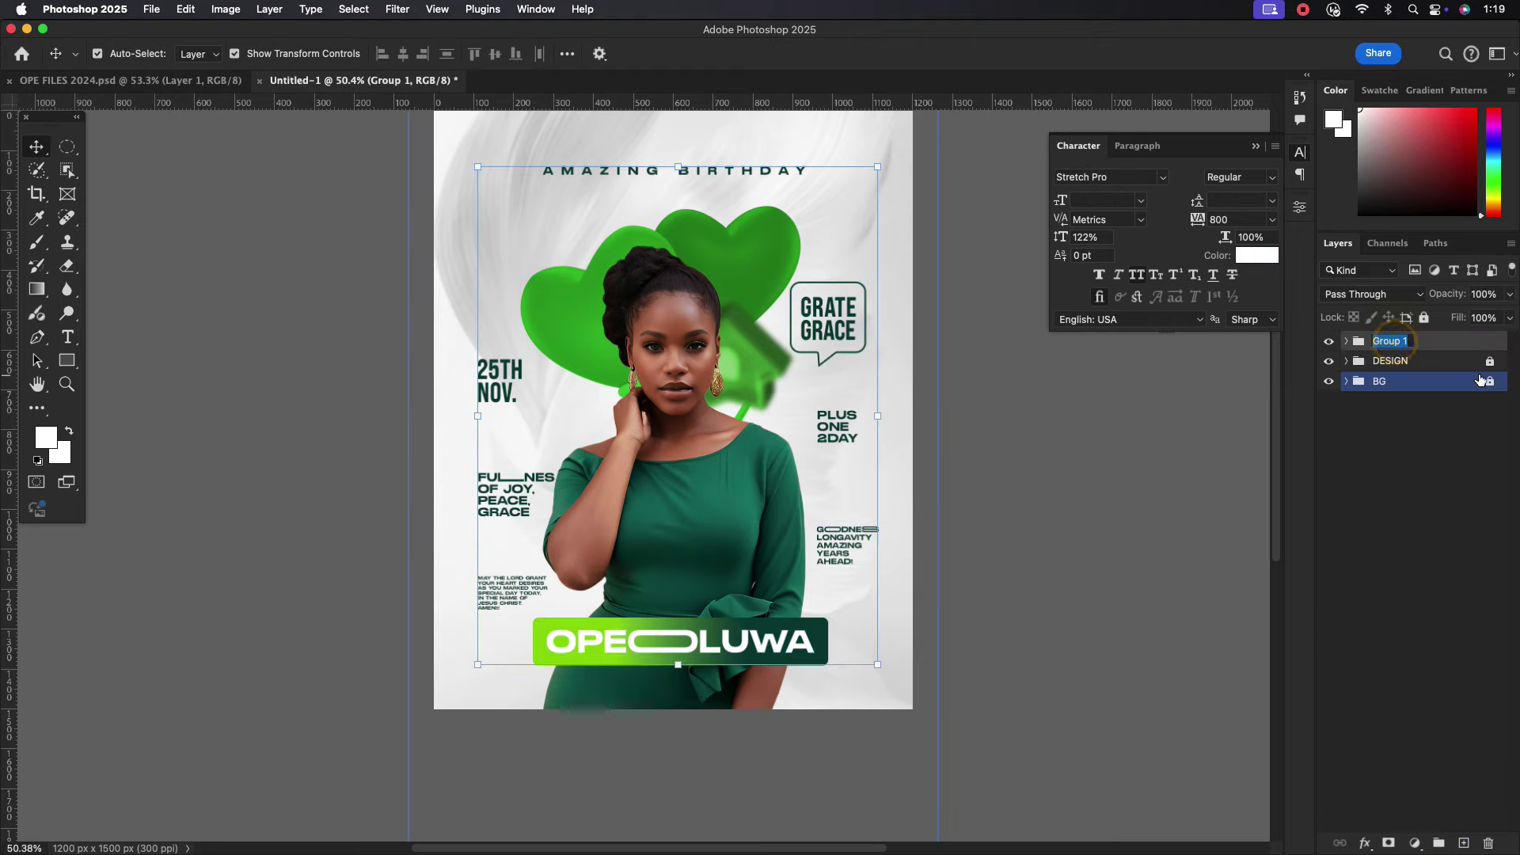
text(TEXT)
key(Return)
Toggle the DESIGN group's lock and nudge the GRATE GRACE text slightly right.
click(1491, 362)
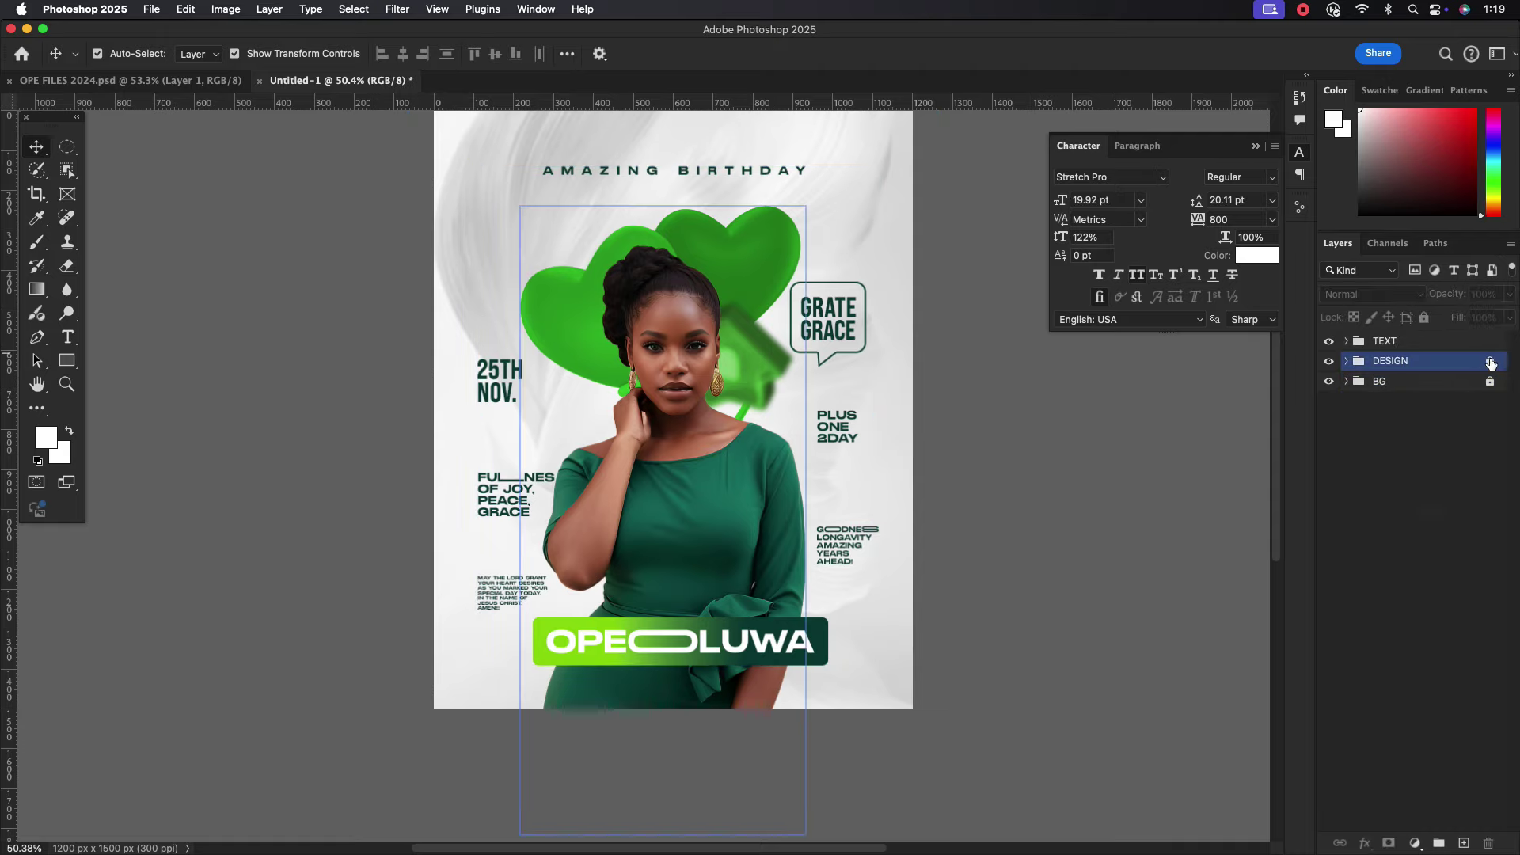
click(1490, 363)
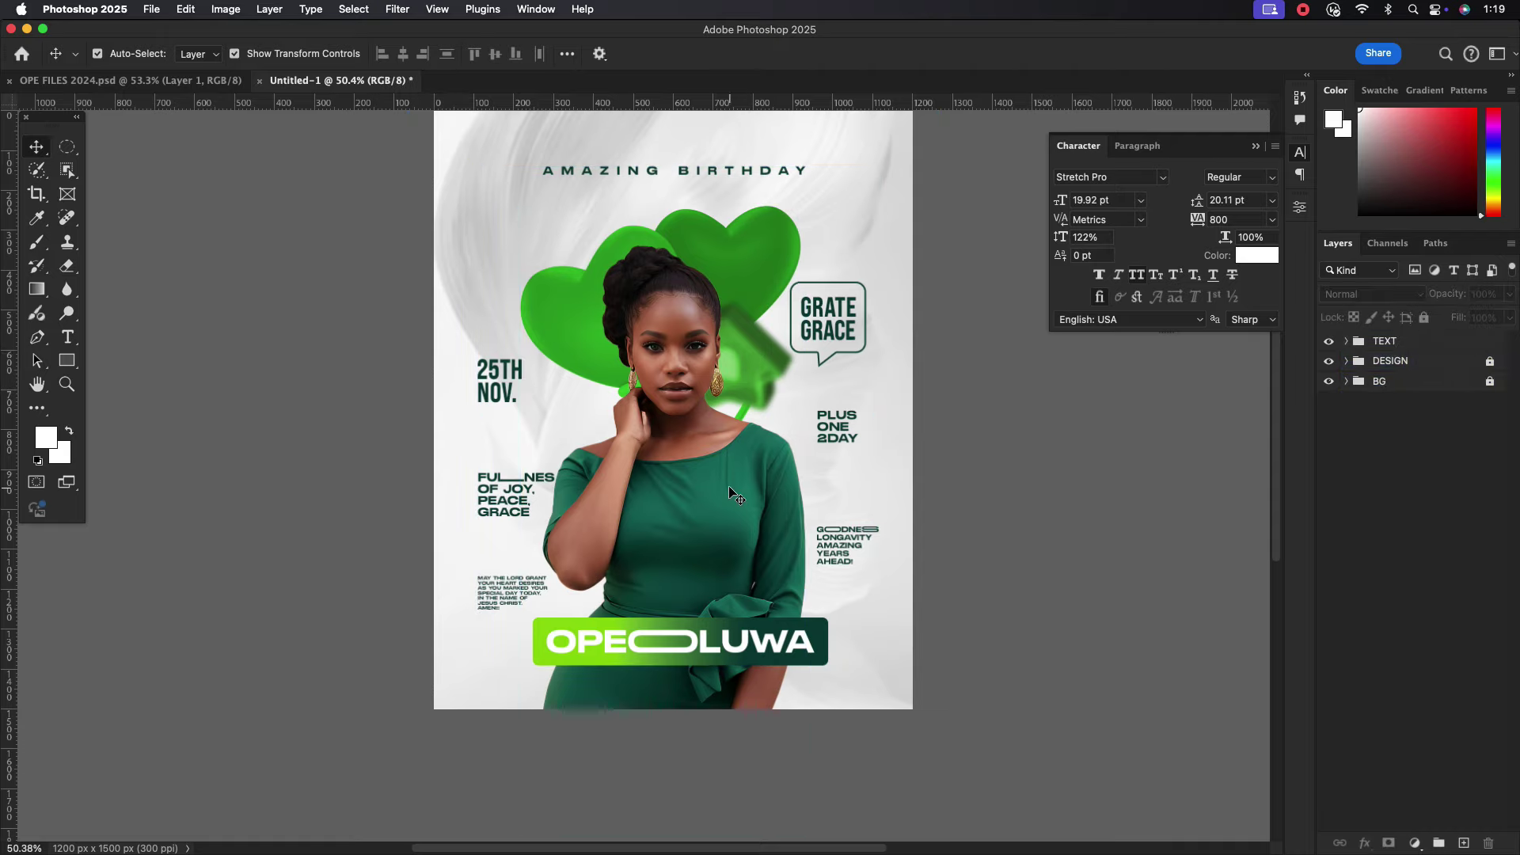
click(926, 416)
drag(821, 327, 833, 327)
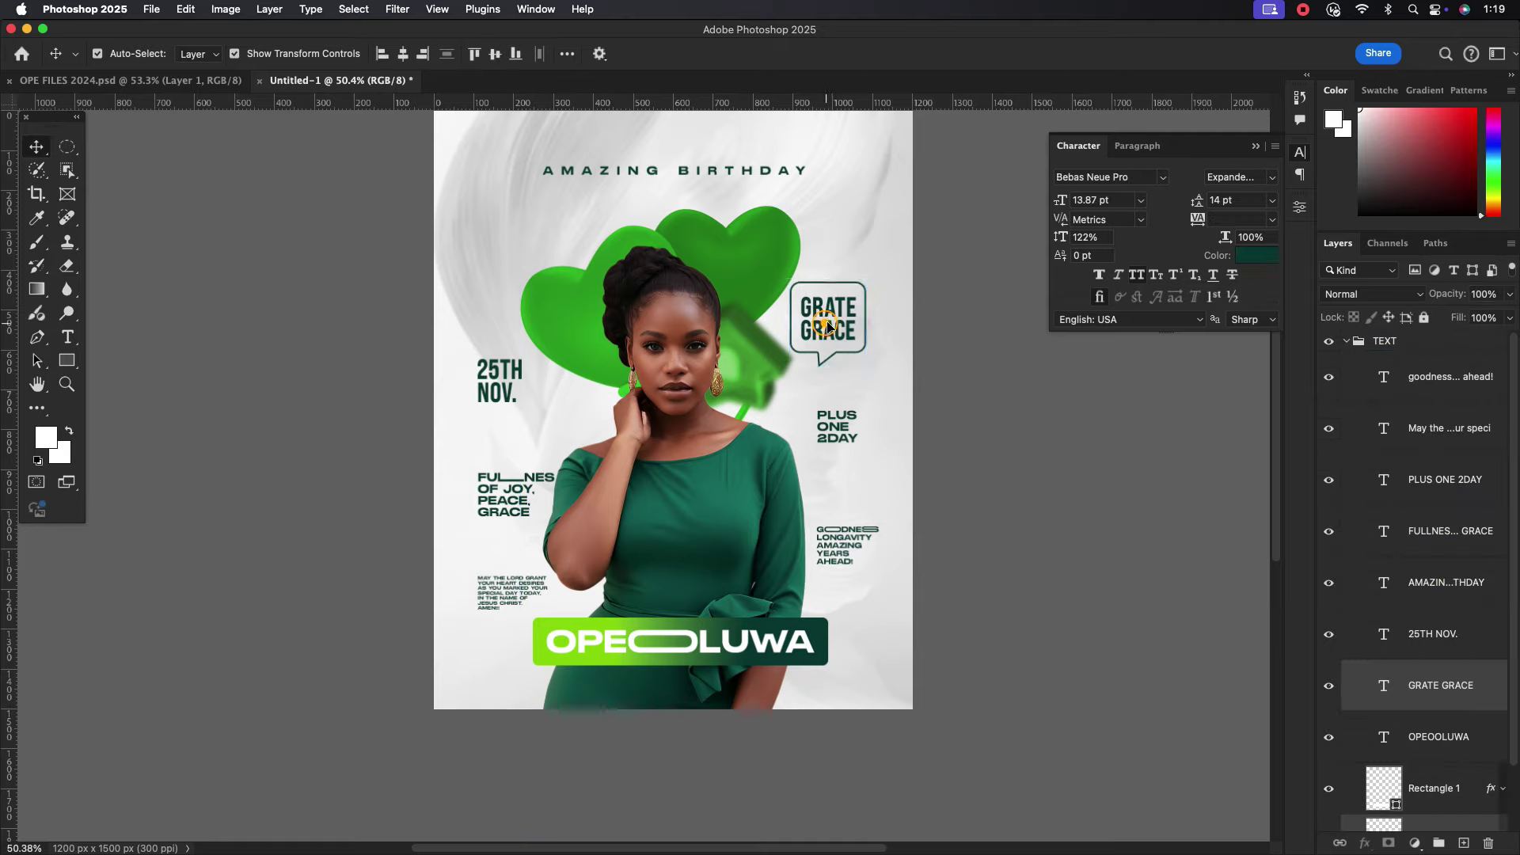
click(964, 373)
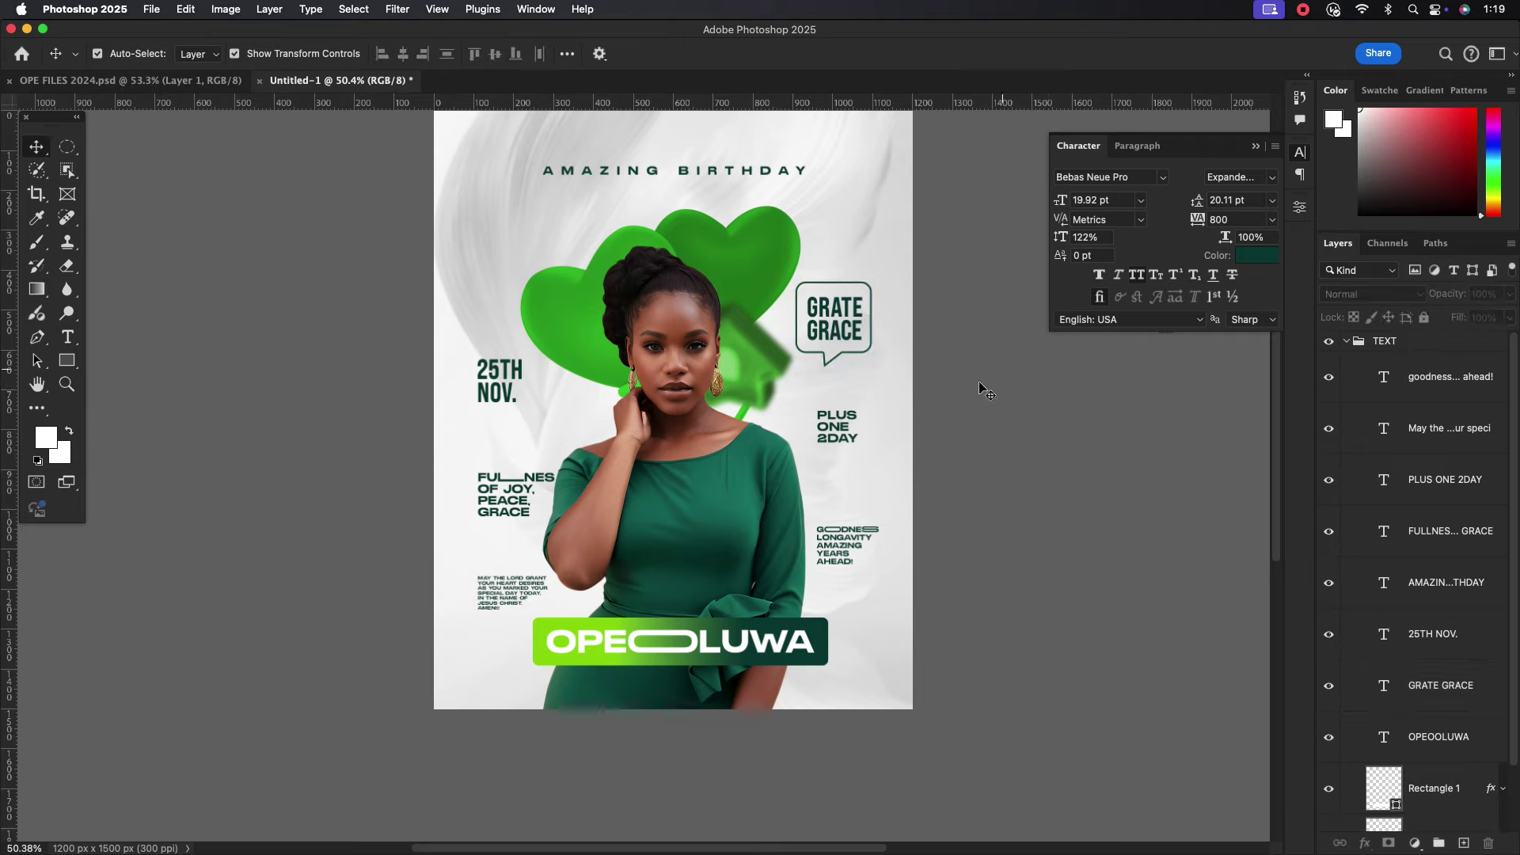
Collapse the TEXT and BG groups and expand the DESIGN group.
click(1362, 378)
click(1346, 341)
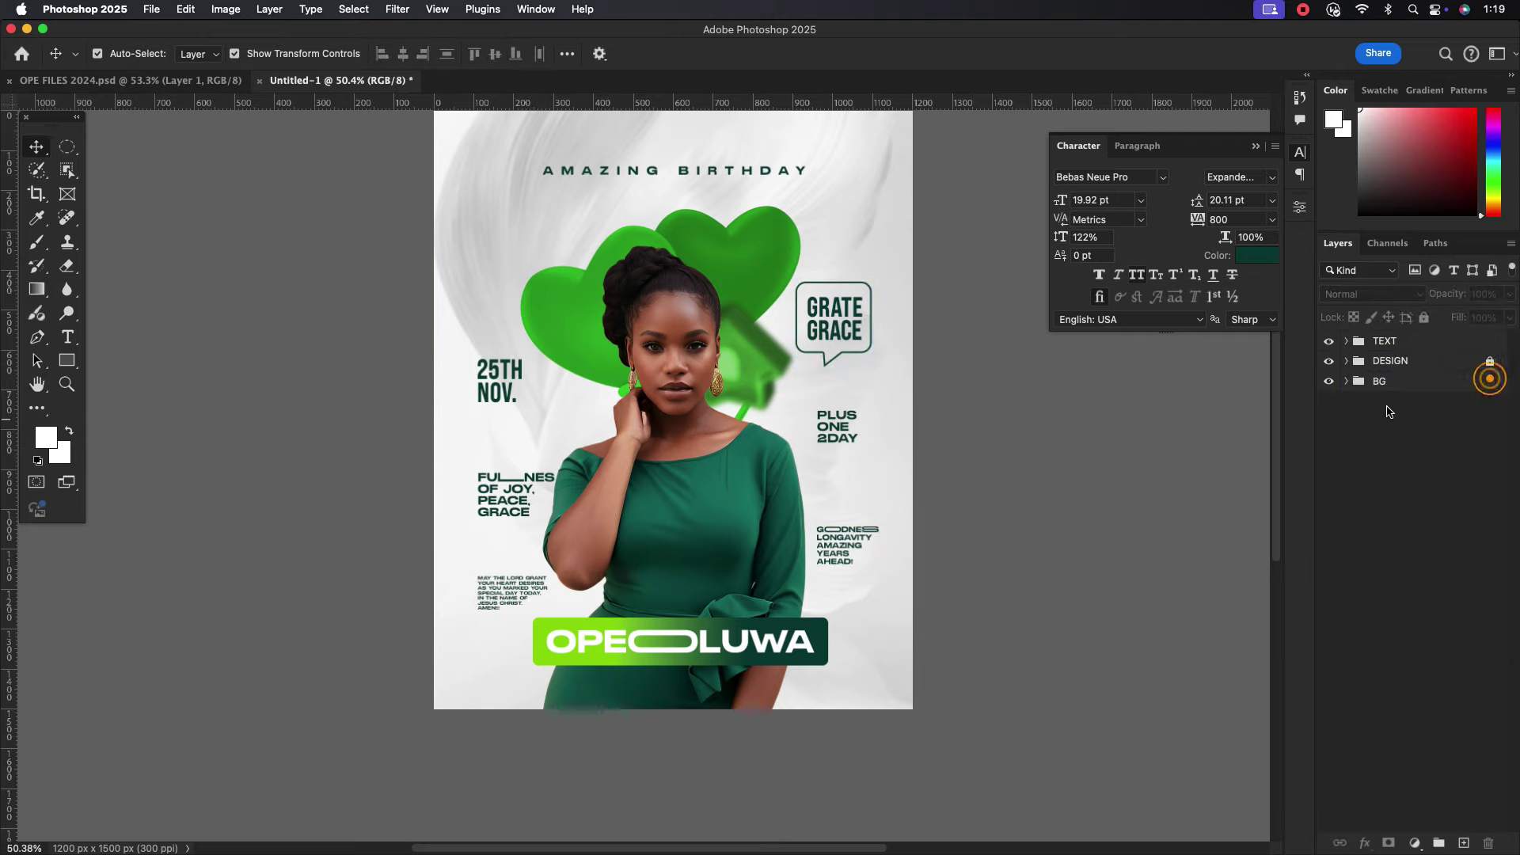
click(1357, 385)
click(1346, 382)
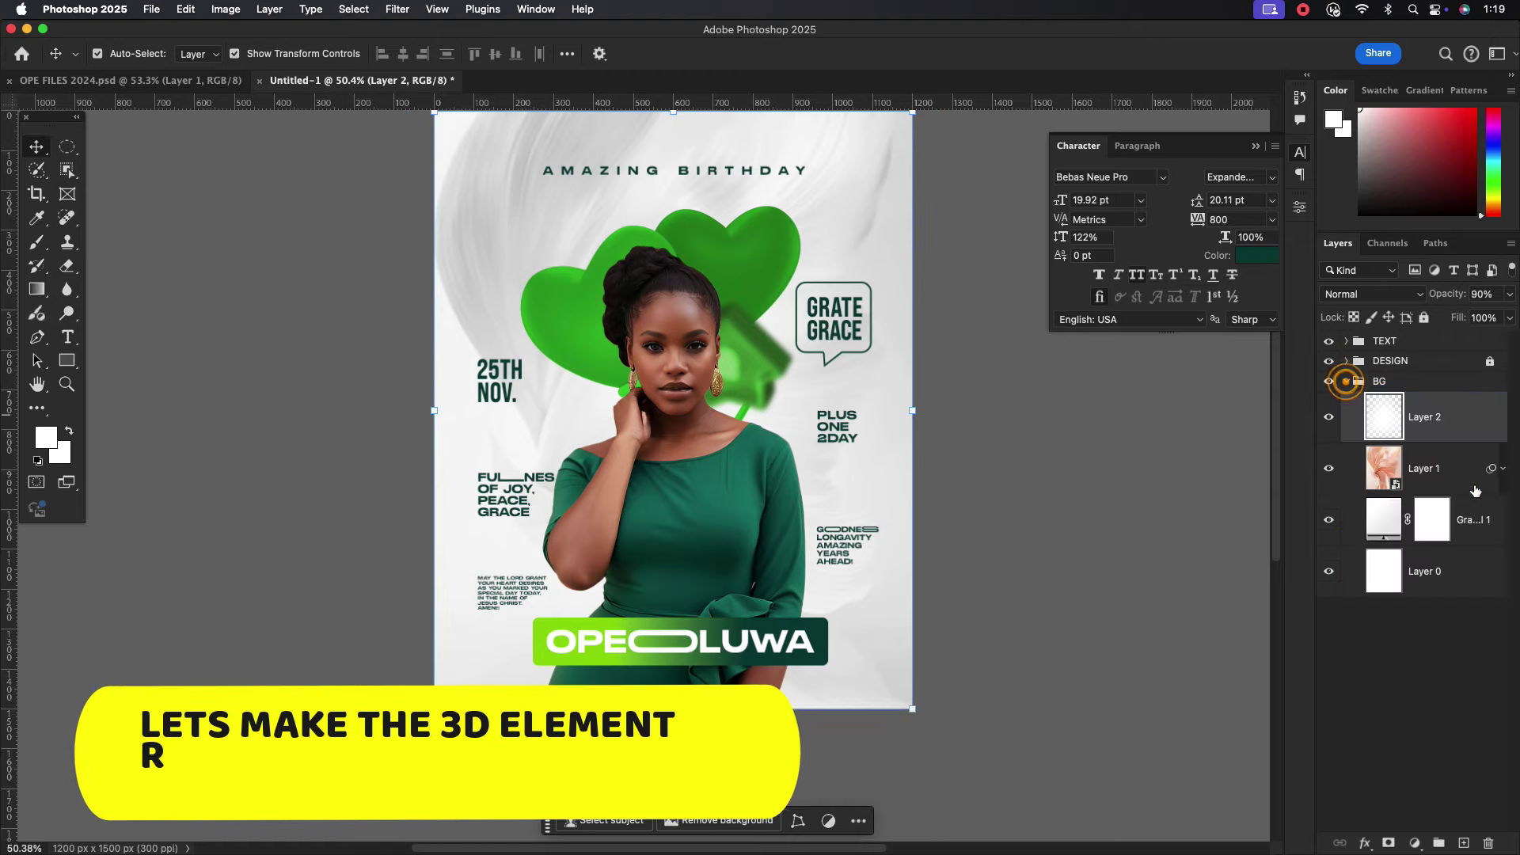
click(1379, 382)
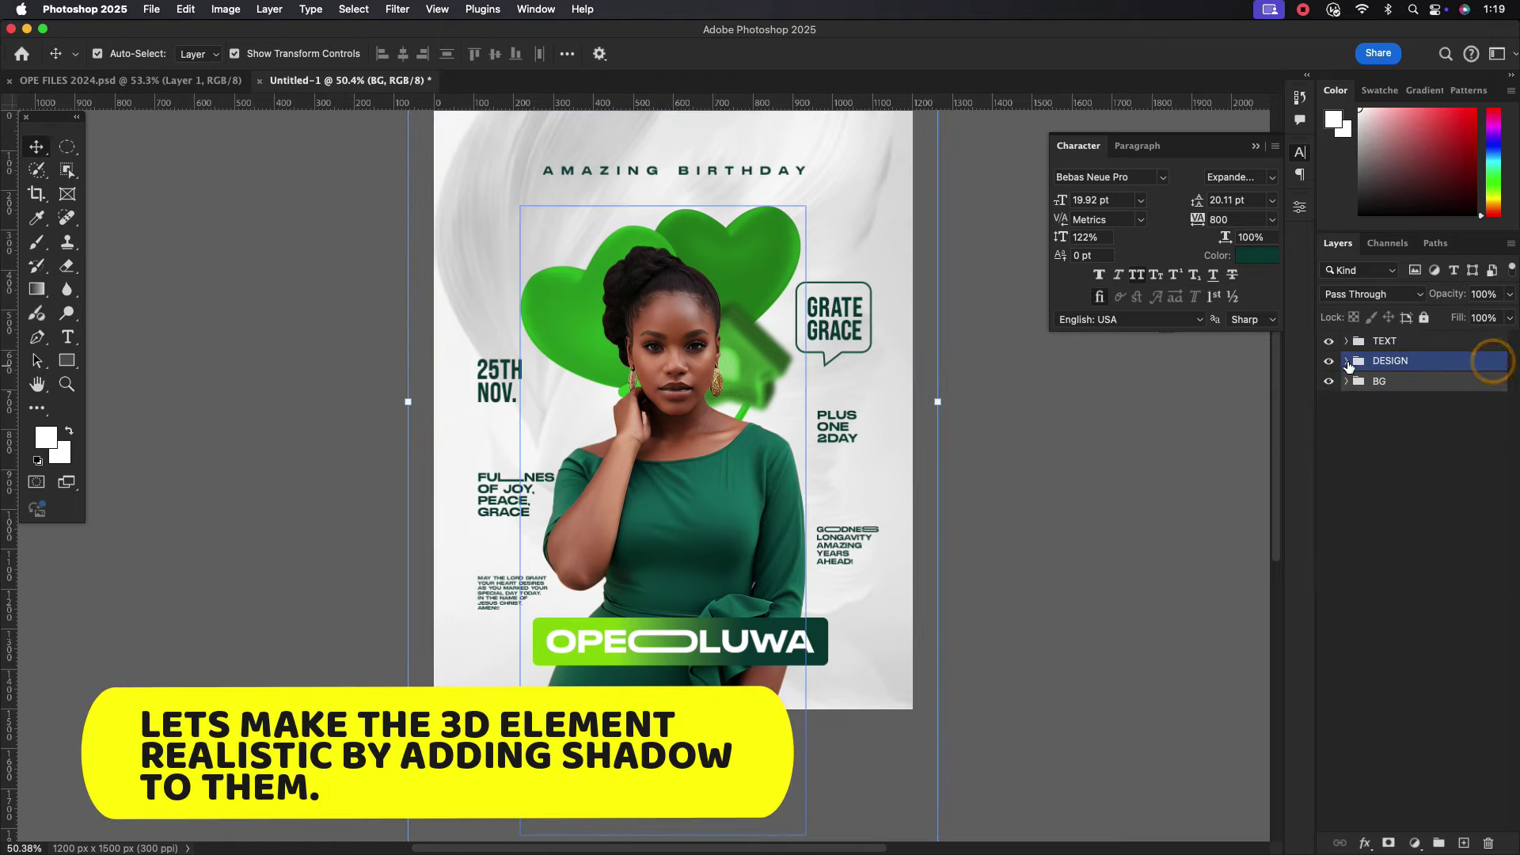
click(1346, 361)
Add a drop shadow to the Love balloons: distance 16, spread 21, size 81, 42% opacity.
click(1466, 669)
double_click(1466, 667)
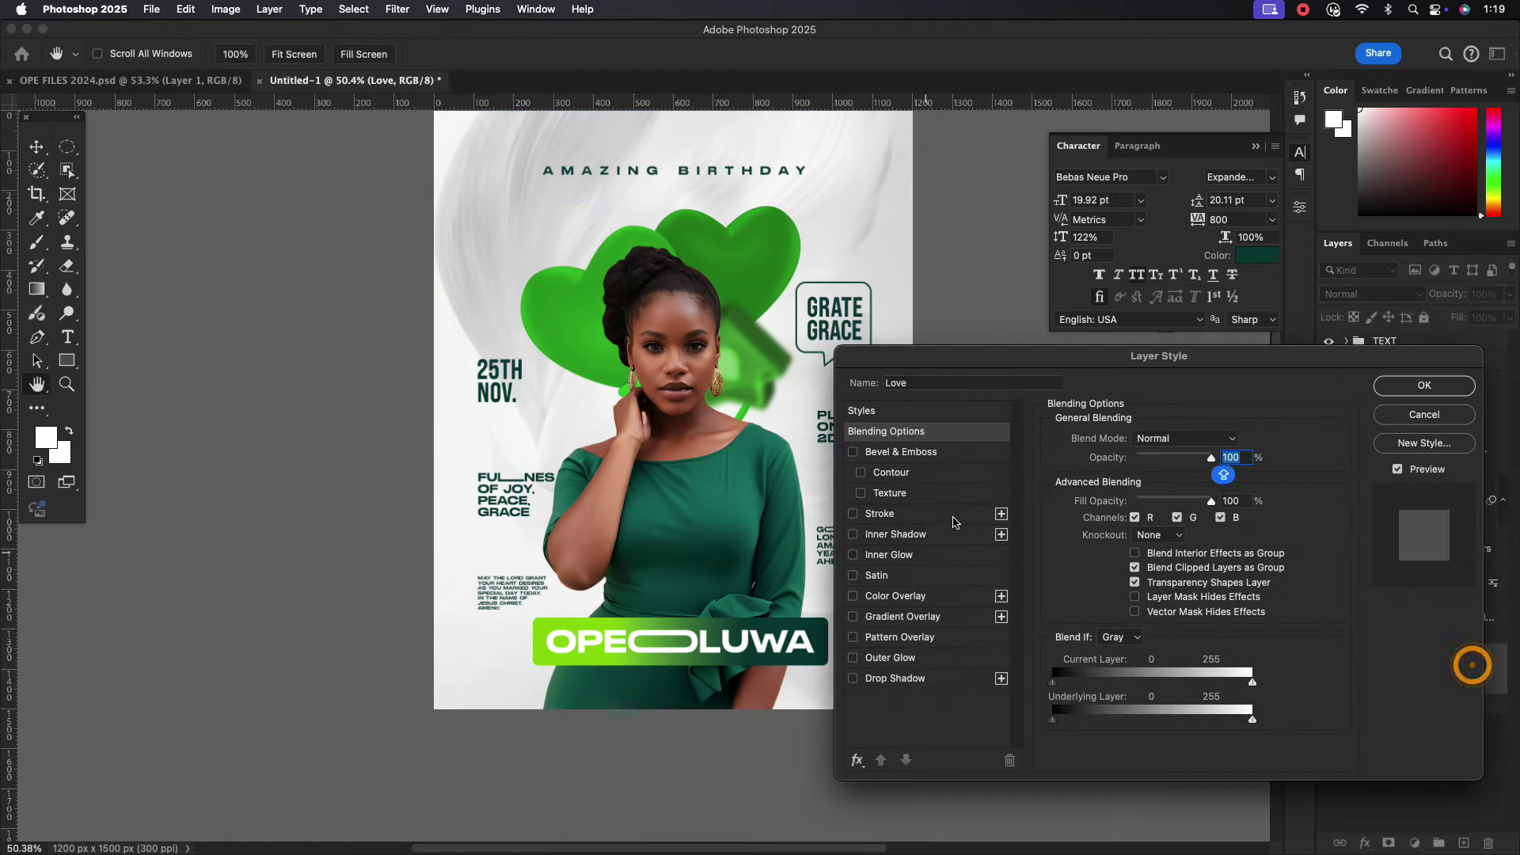
click(892, 677)
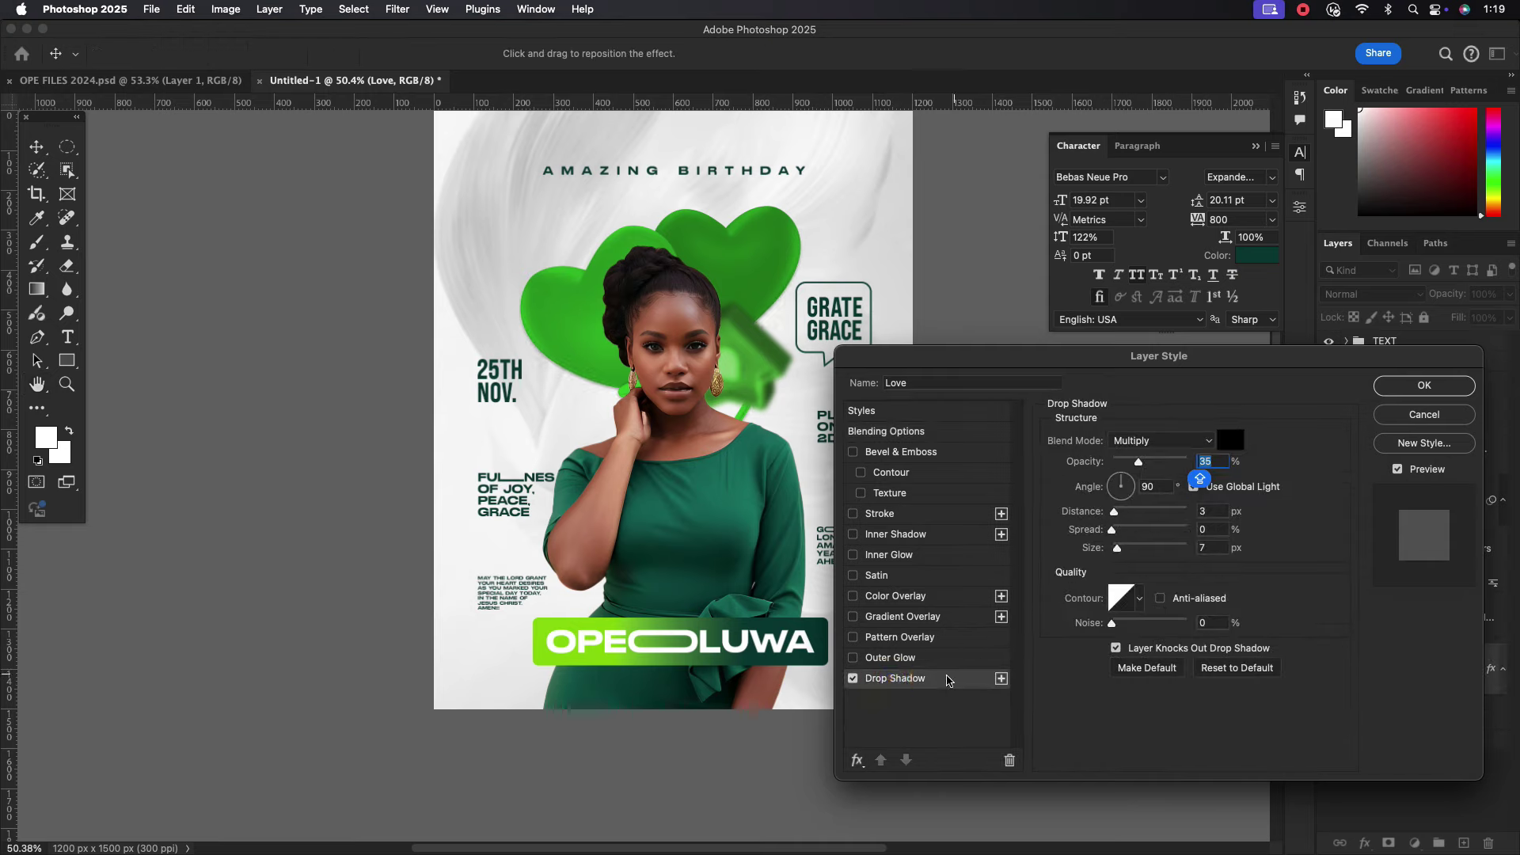
mouse_move(1114, 513)
mouse_down()
mouse_move(1143, 548)
mouse_move(1125, 536)
mouse_up()
key(Tab)
key(Tab)
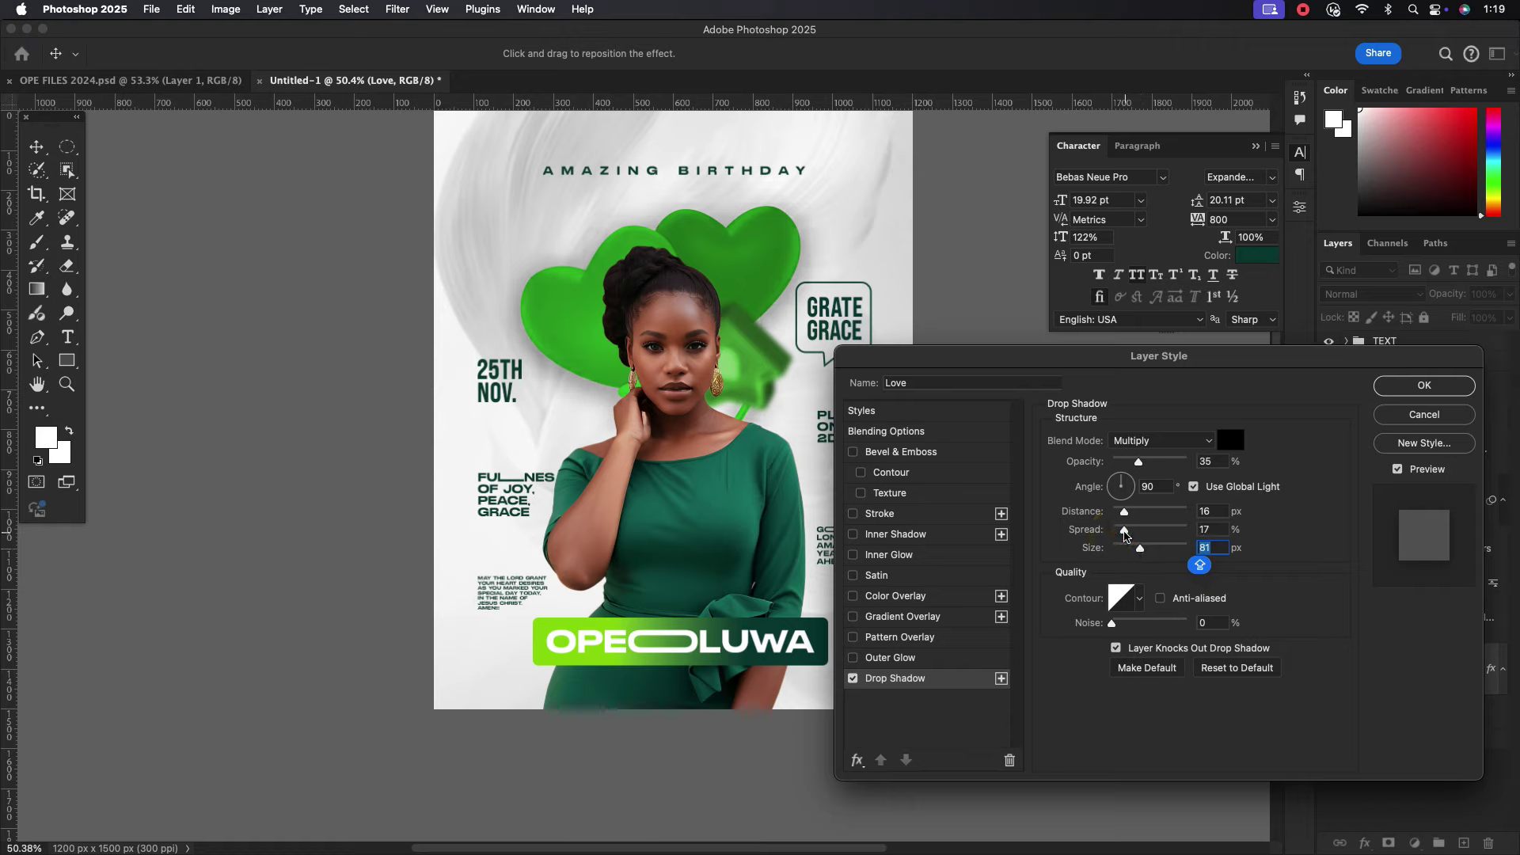
key(shift+Tab)
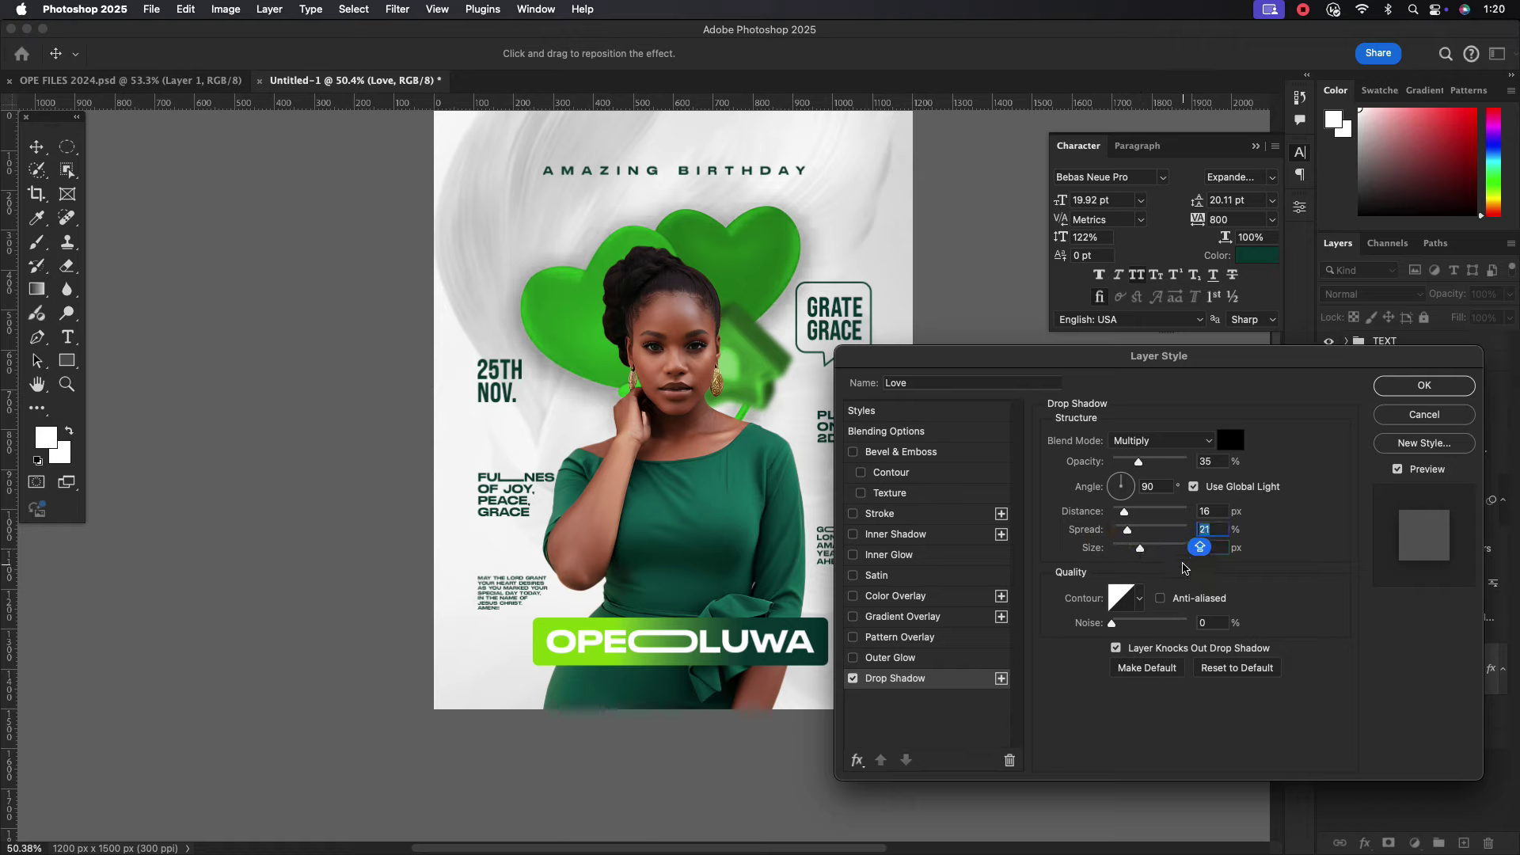
Set the balloons' shadow colour to dark green #0a4201 and apply the effect.
click(1229, 441)
click(765, 310)
click(1071, 514)
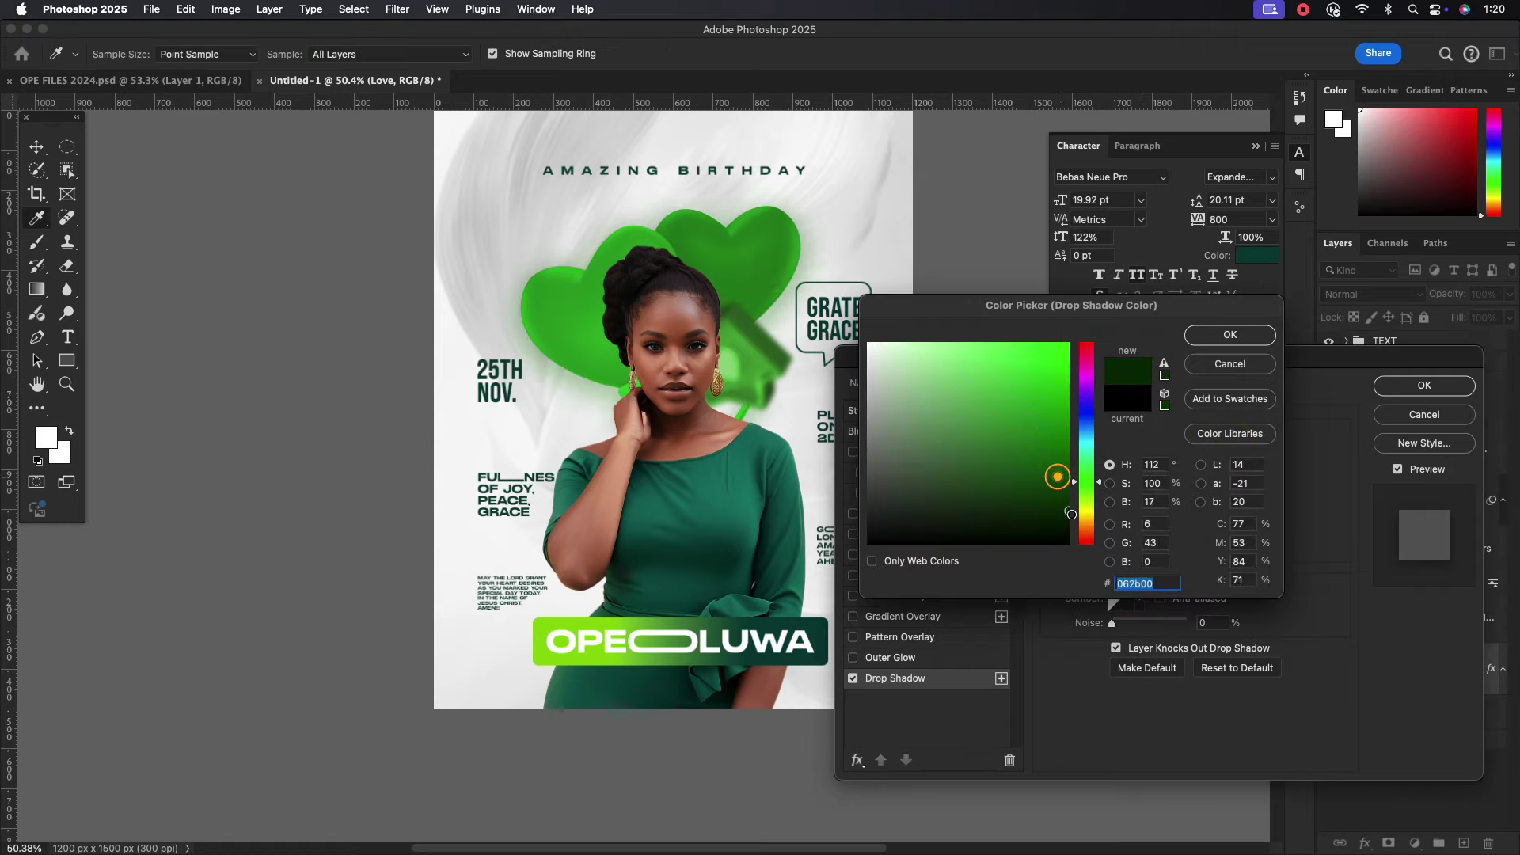
drag(1070, 514, 1064, 497)
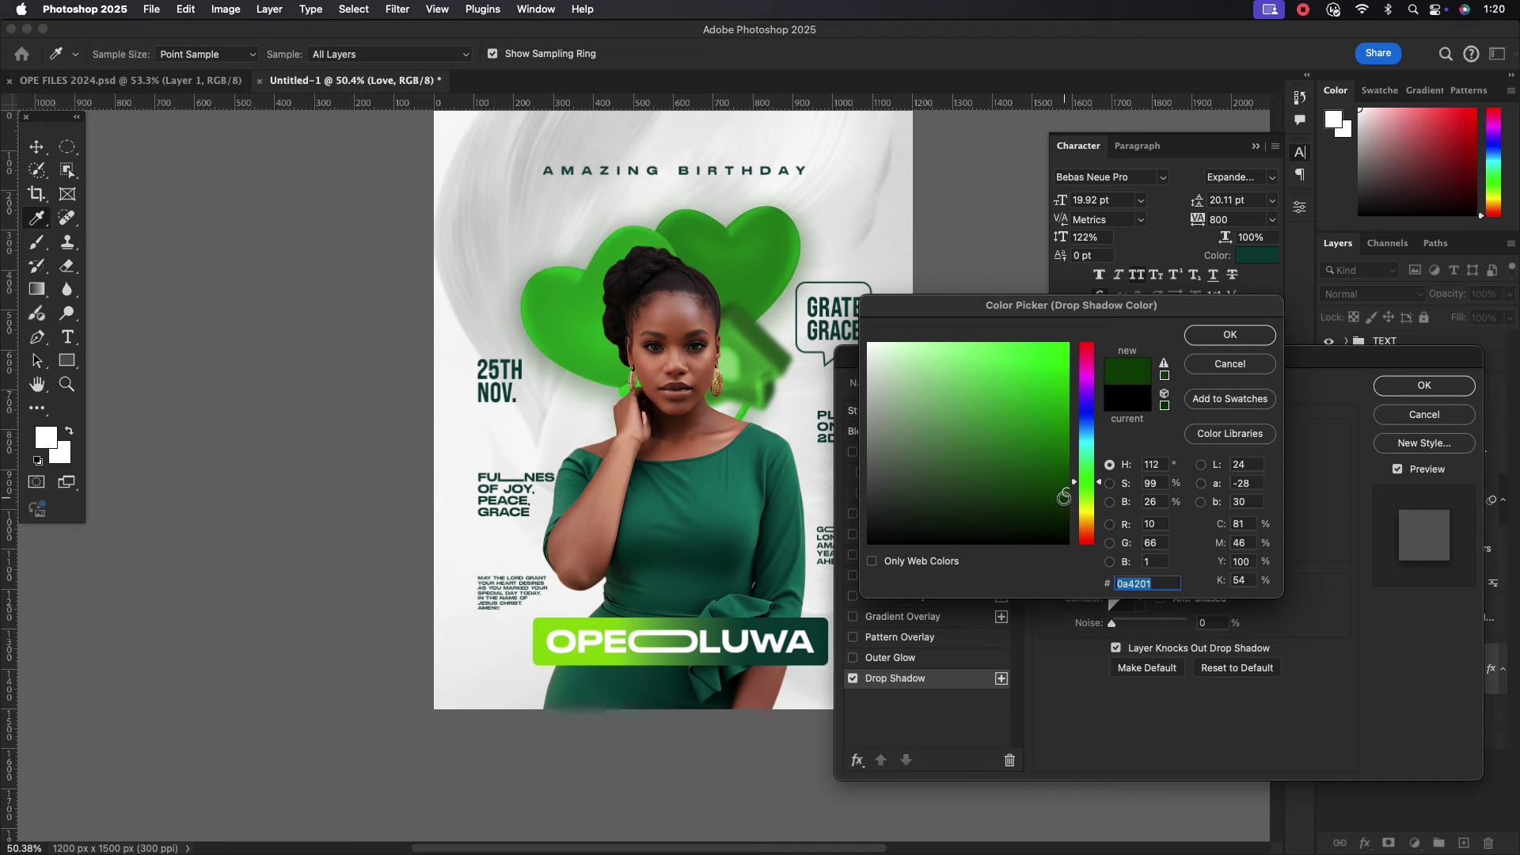
click(1226, 340)
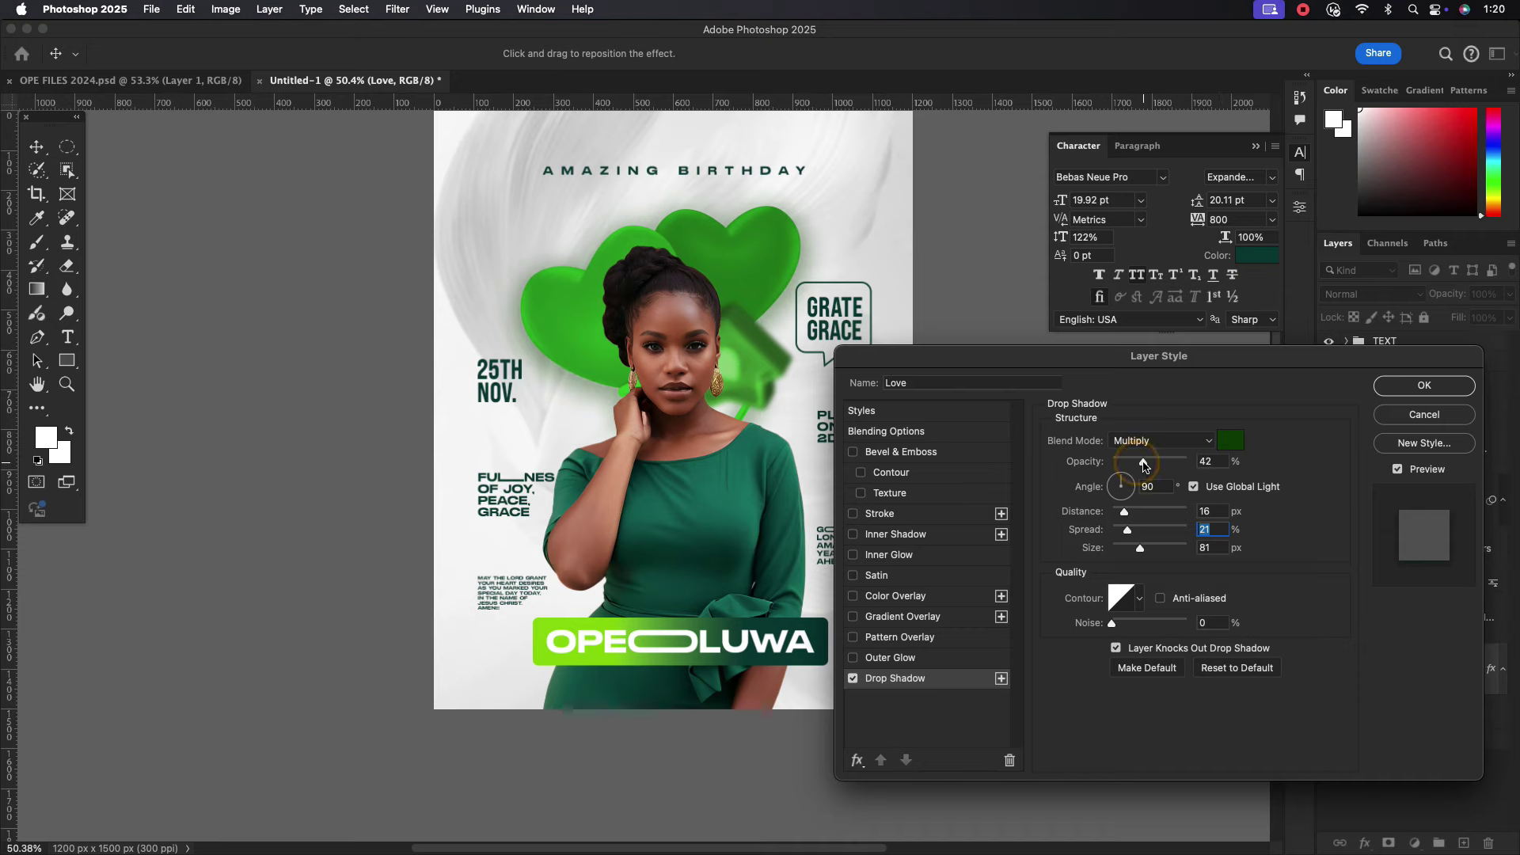
click(1420, 383)
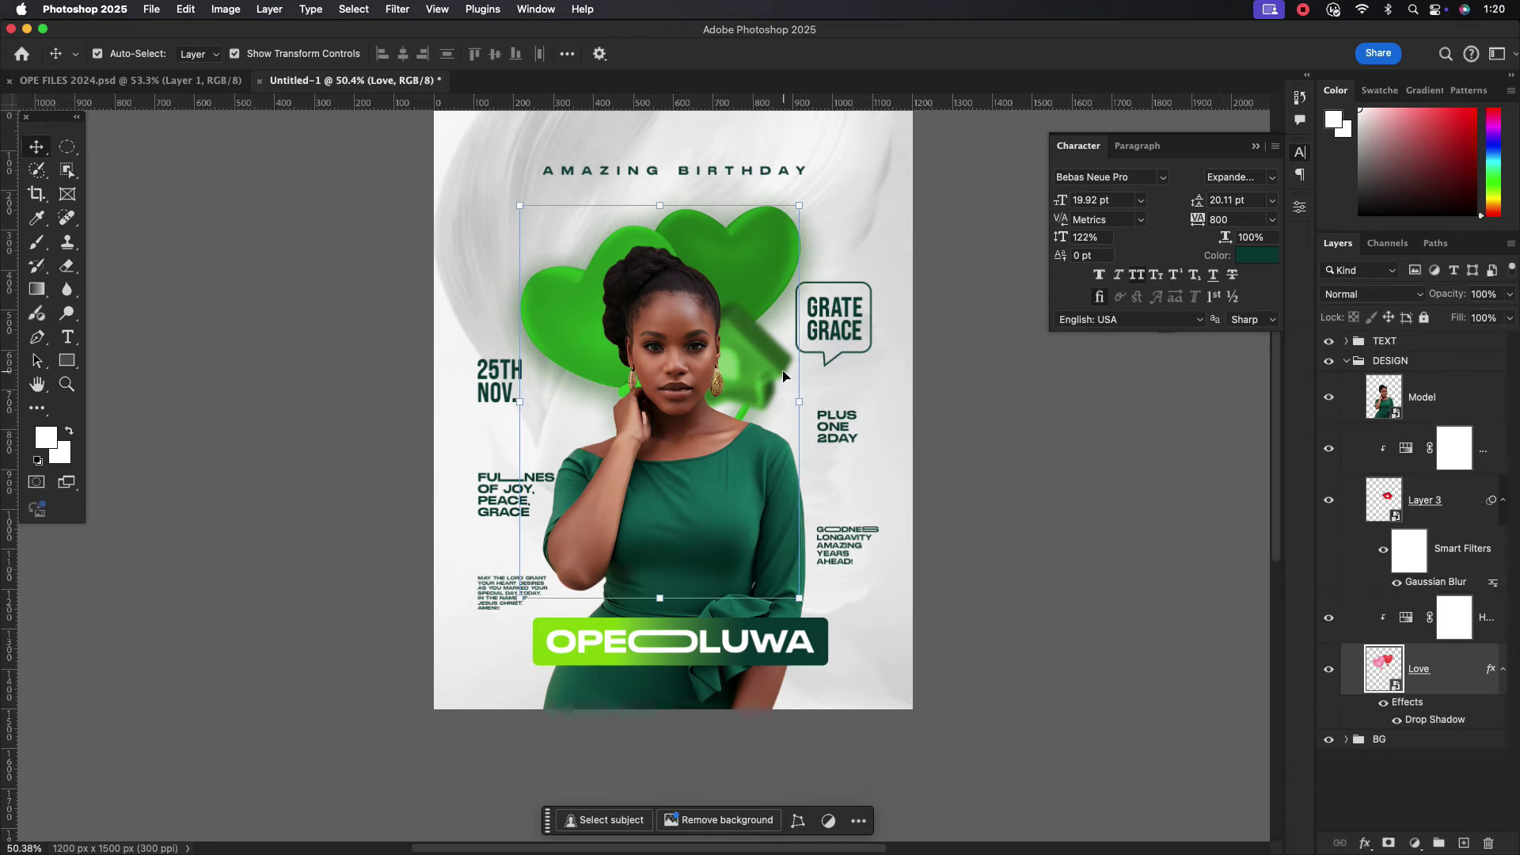
Give Layer 3's blurred element a drop shadow at 31% opacity.
click(1443, 513)
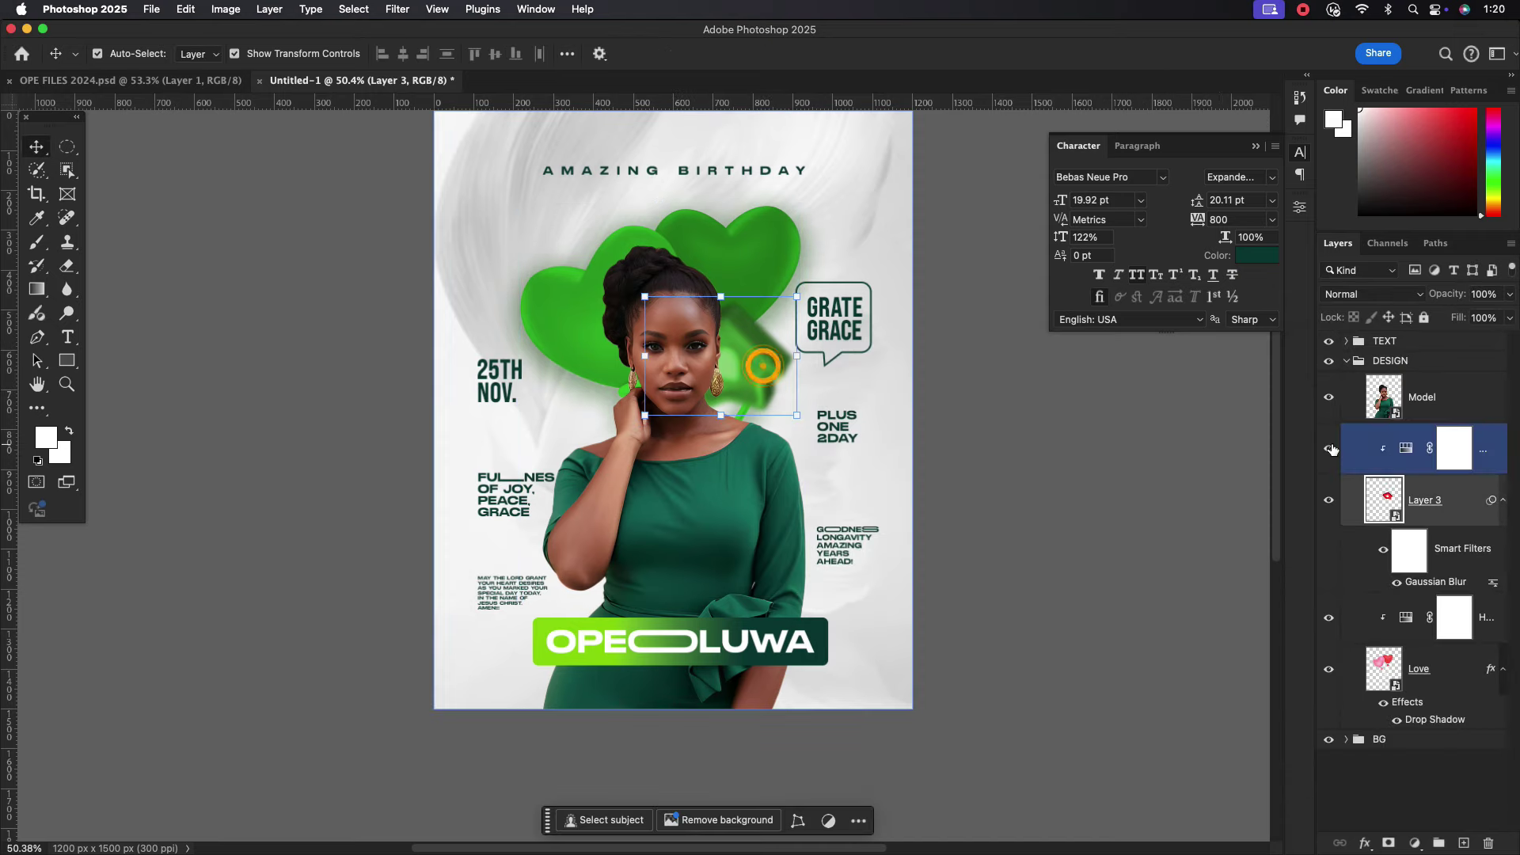
double_click(1466, 510)
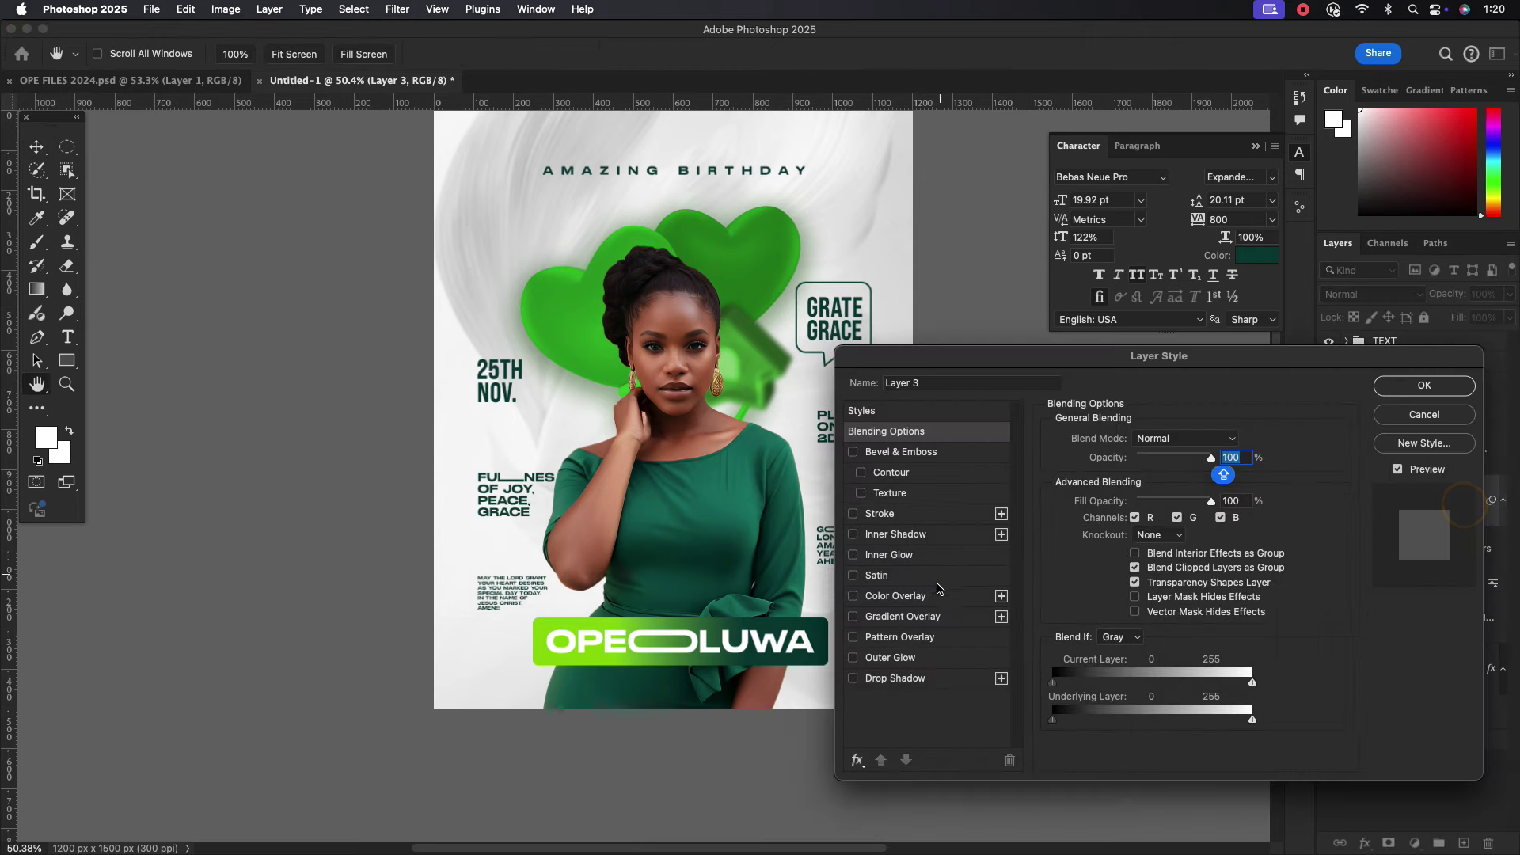
click(892, 679)
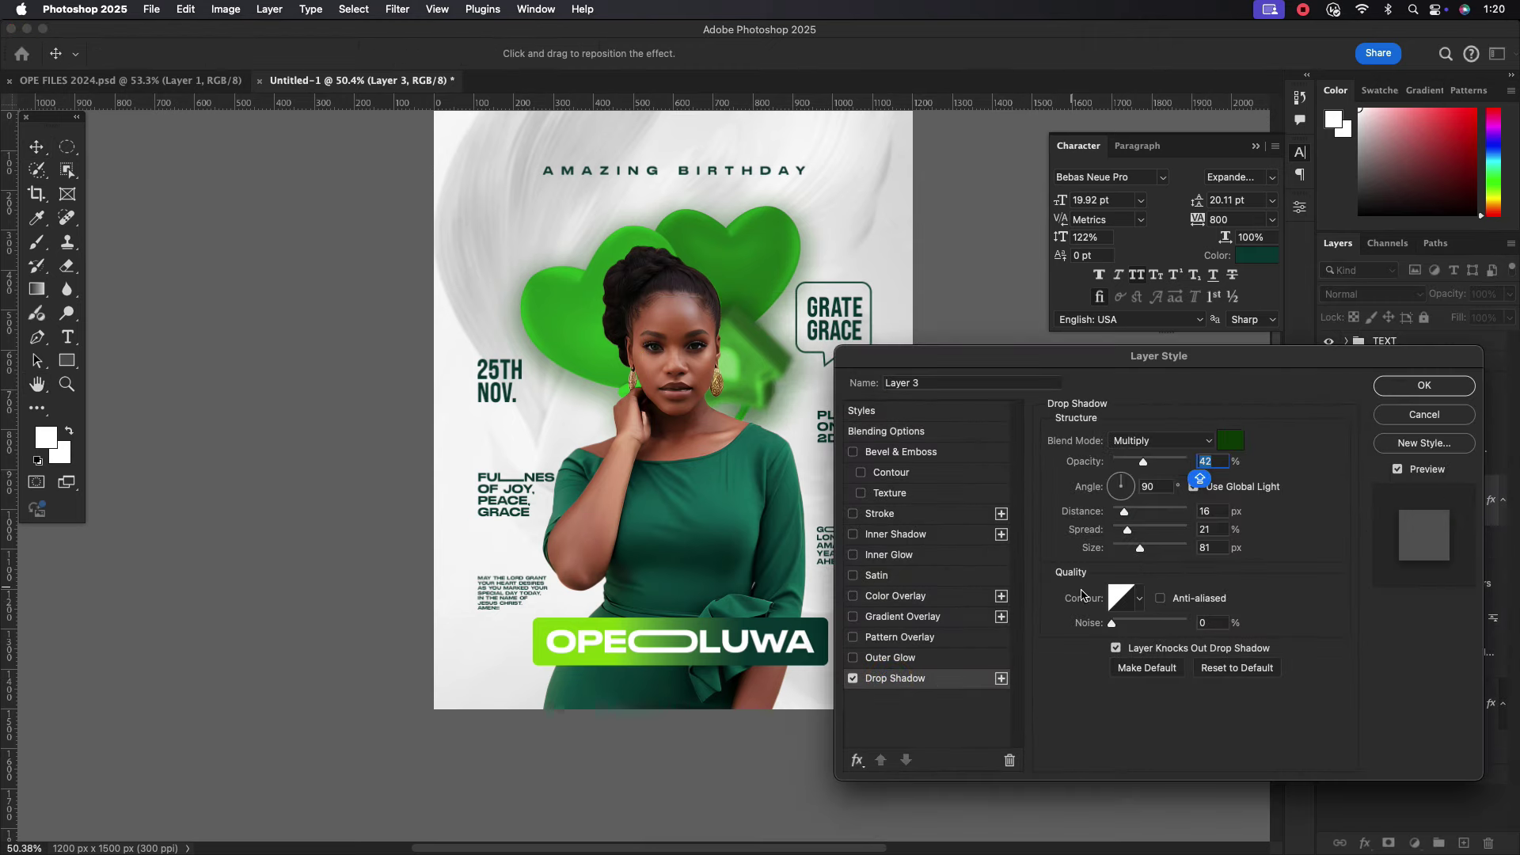
drag(1155, 473, 1137, 469)
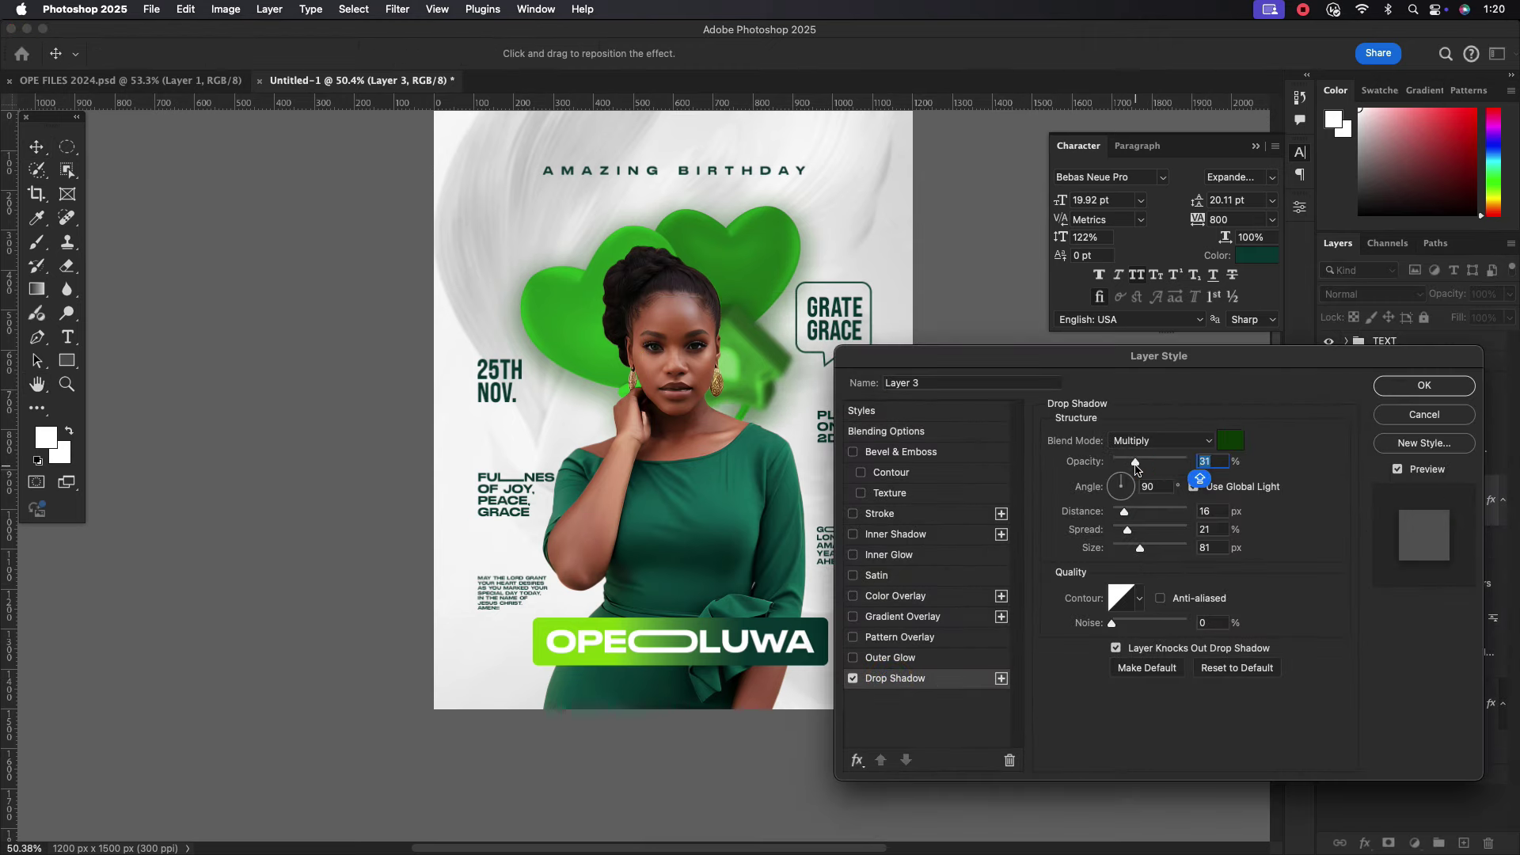
click(1424, 386)
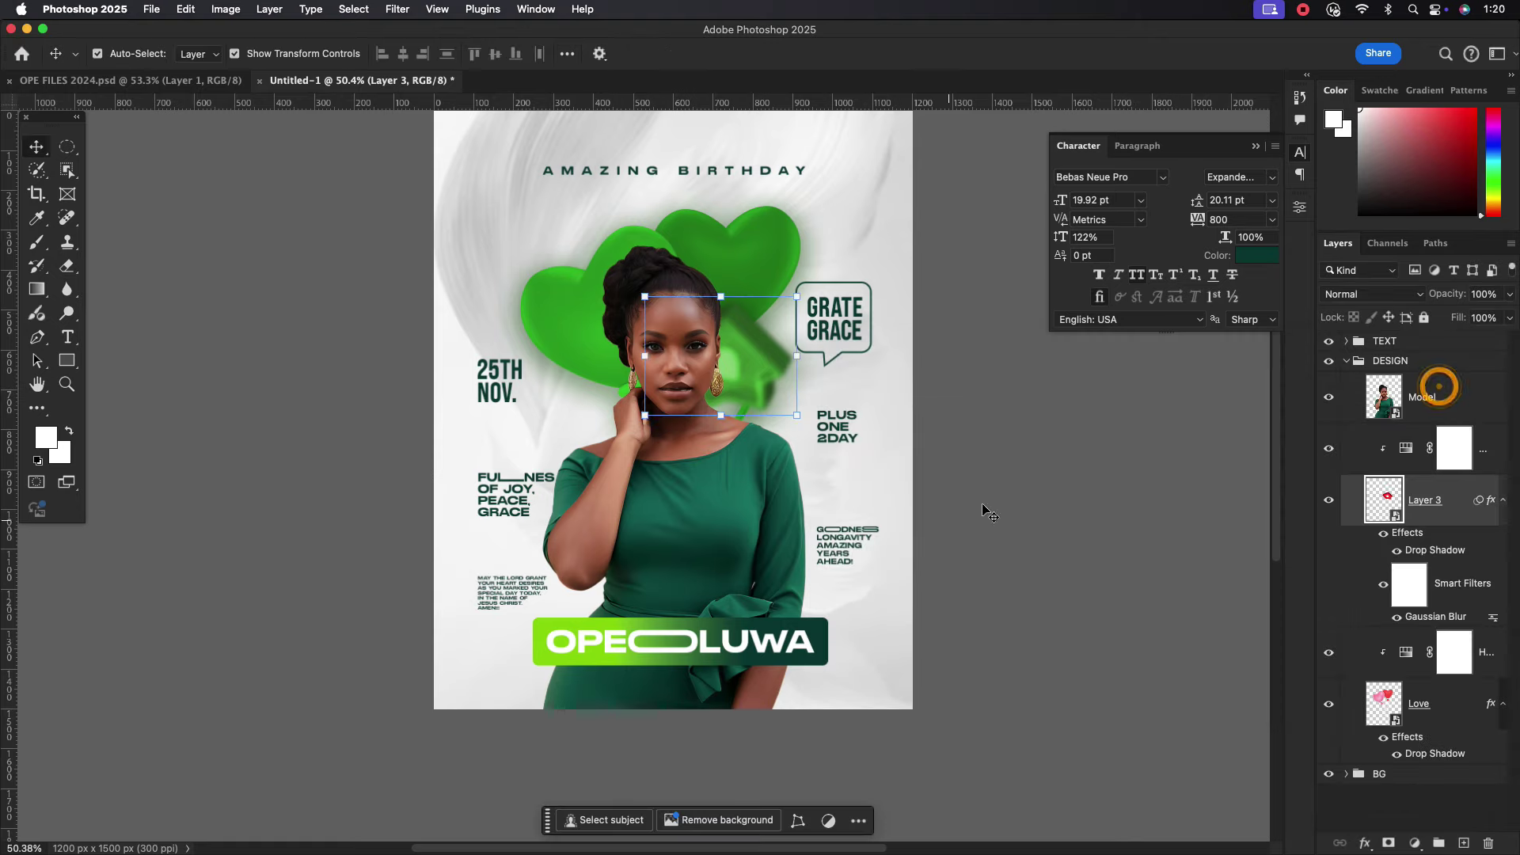
click(1045, 558)
Compare Layer 3 with and without its green tint, then select the Model layer.
click(1438, 529)
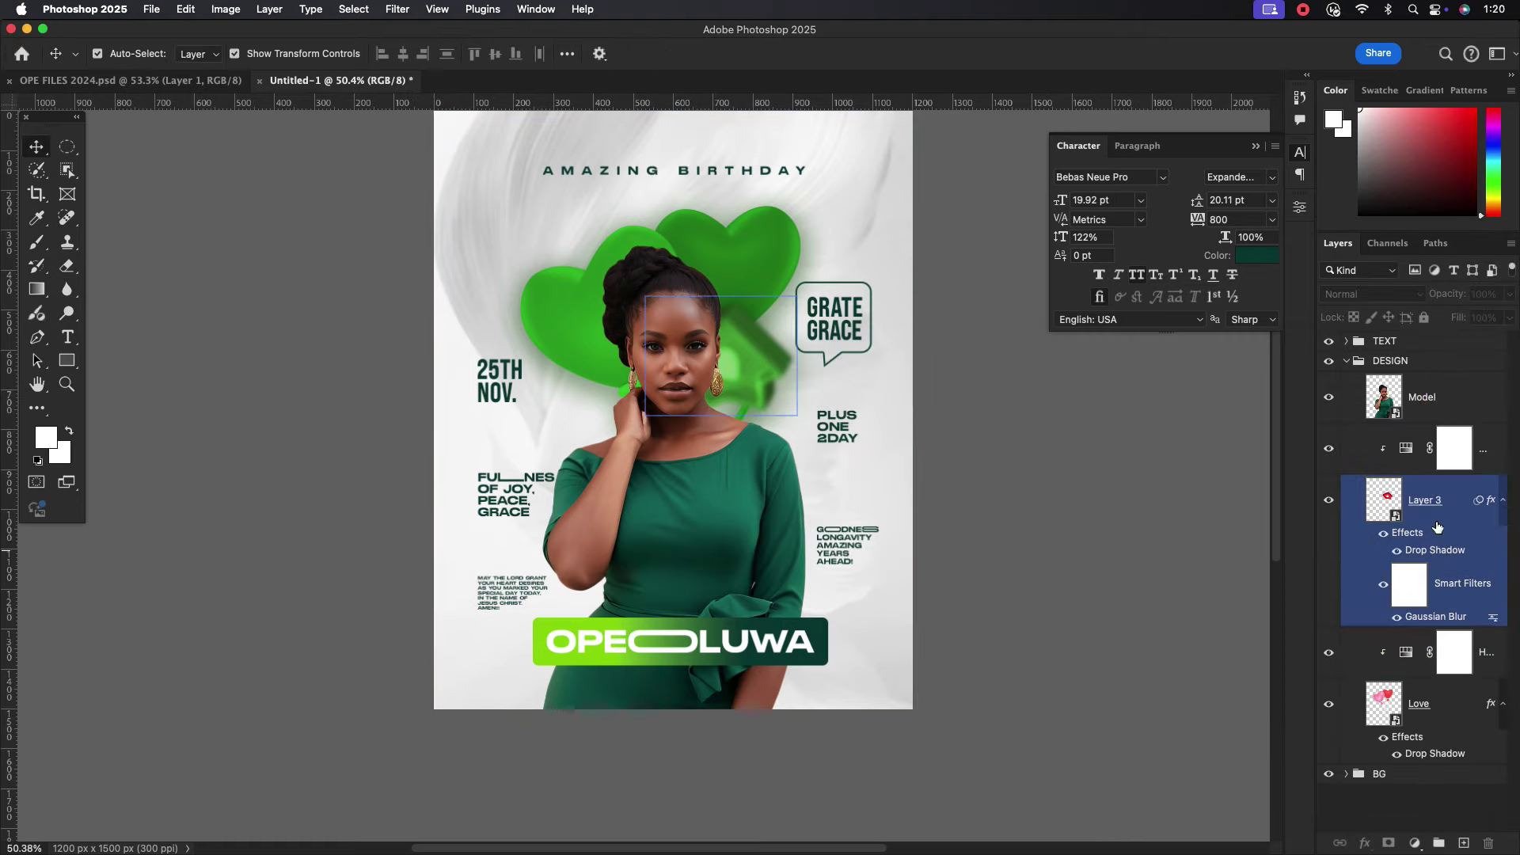
click(1330, 448)
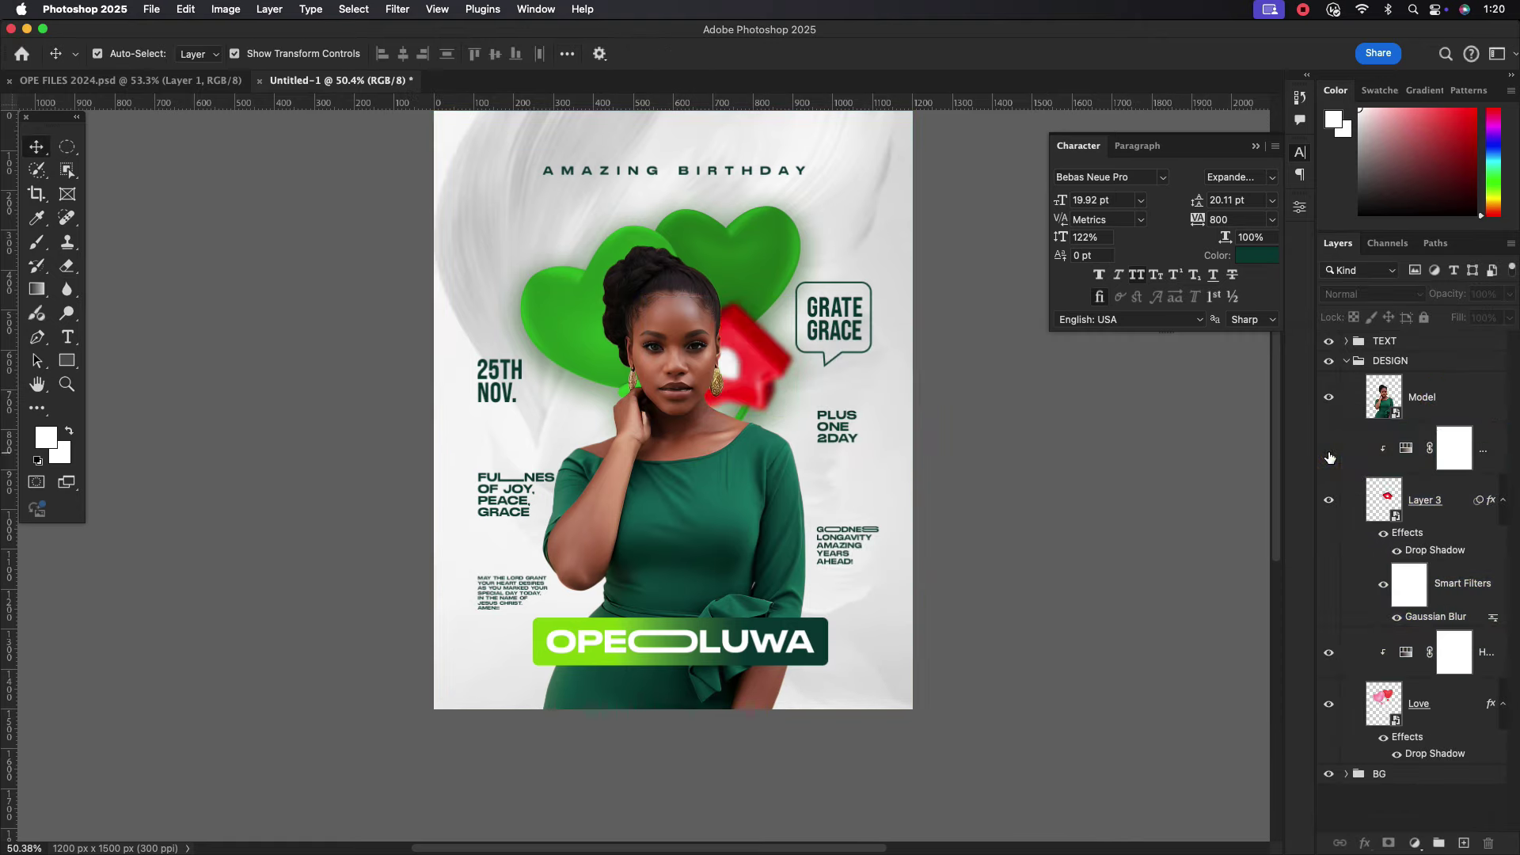
click(1330, 452)
click(1330, 449)
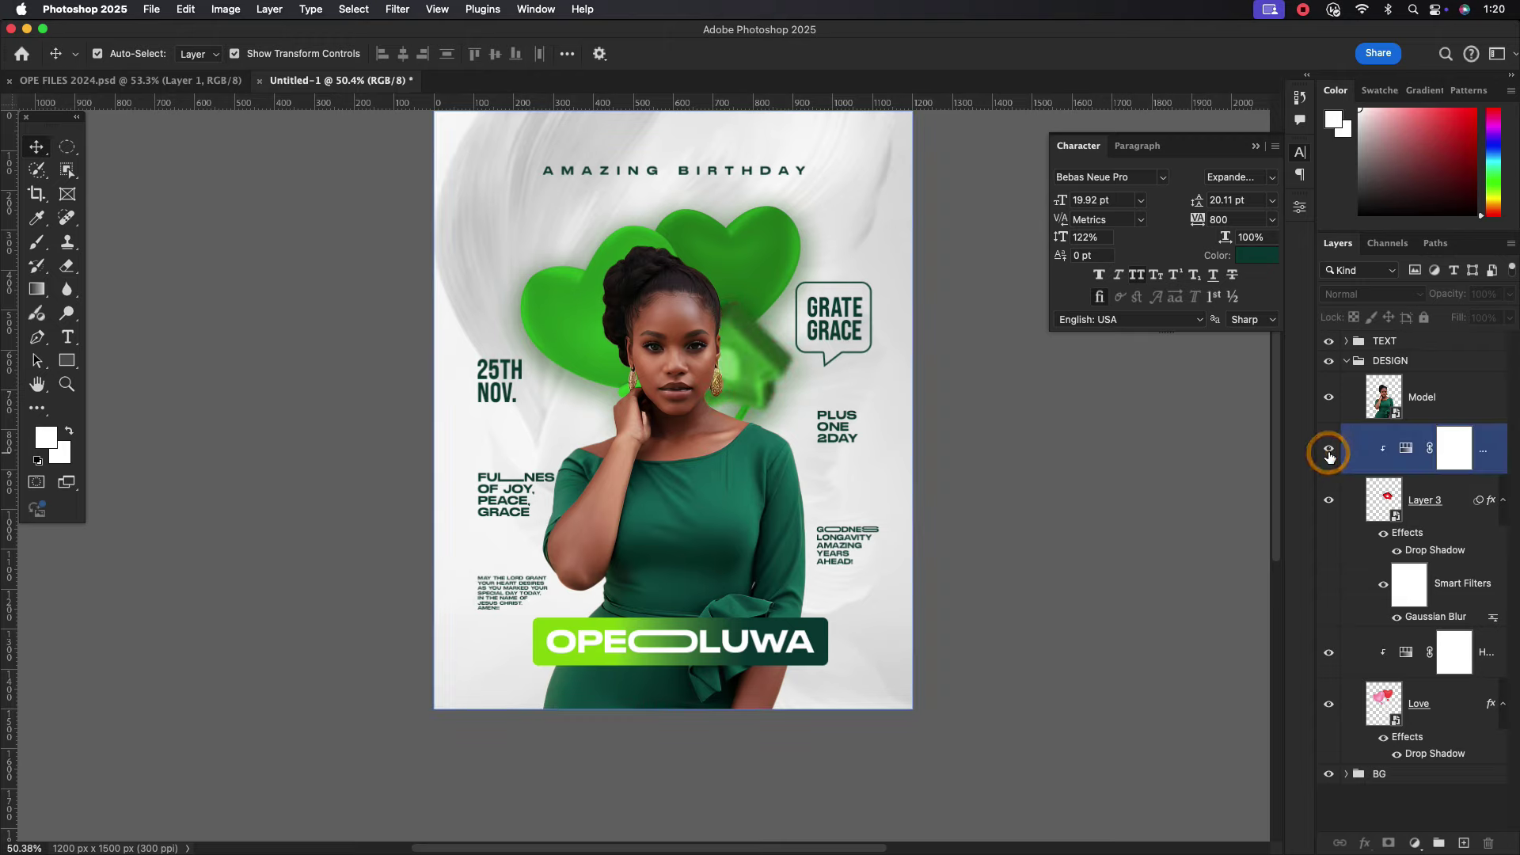
click(1492, 481)
click(1347, 361)
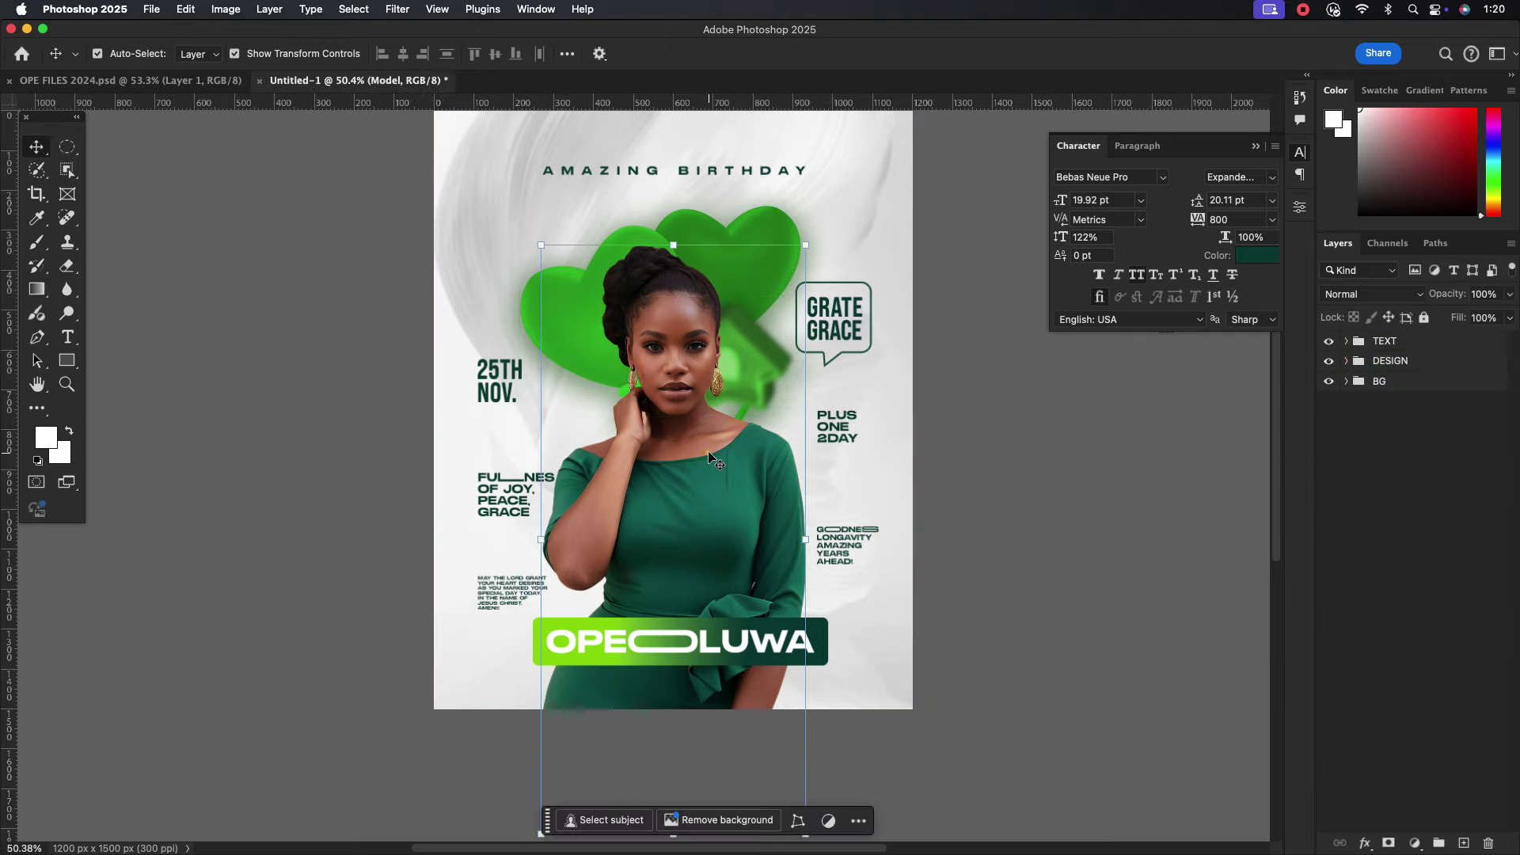
click(1346, 361)
click(1445, 397)
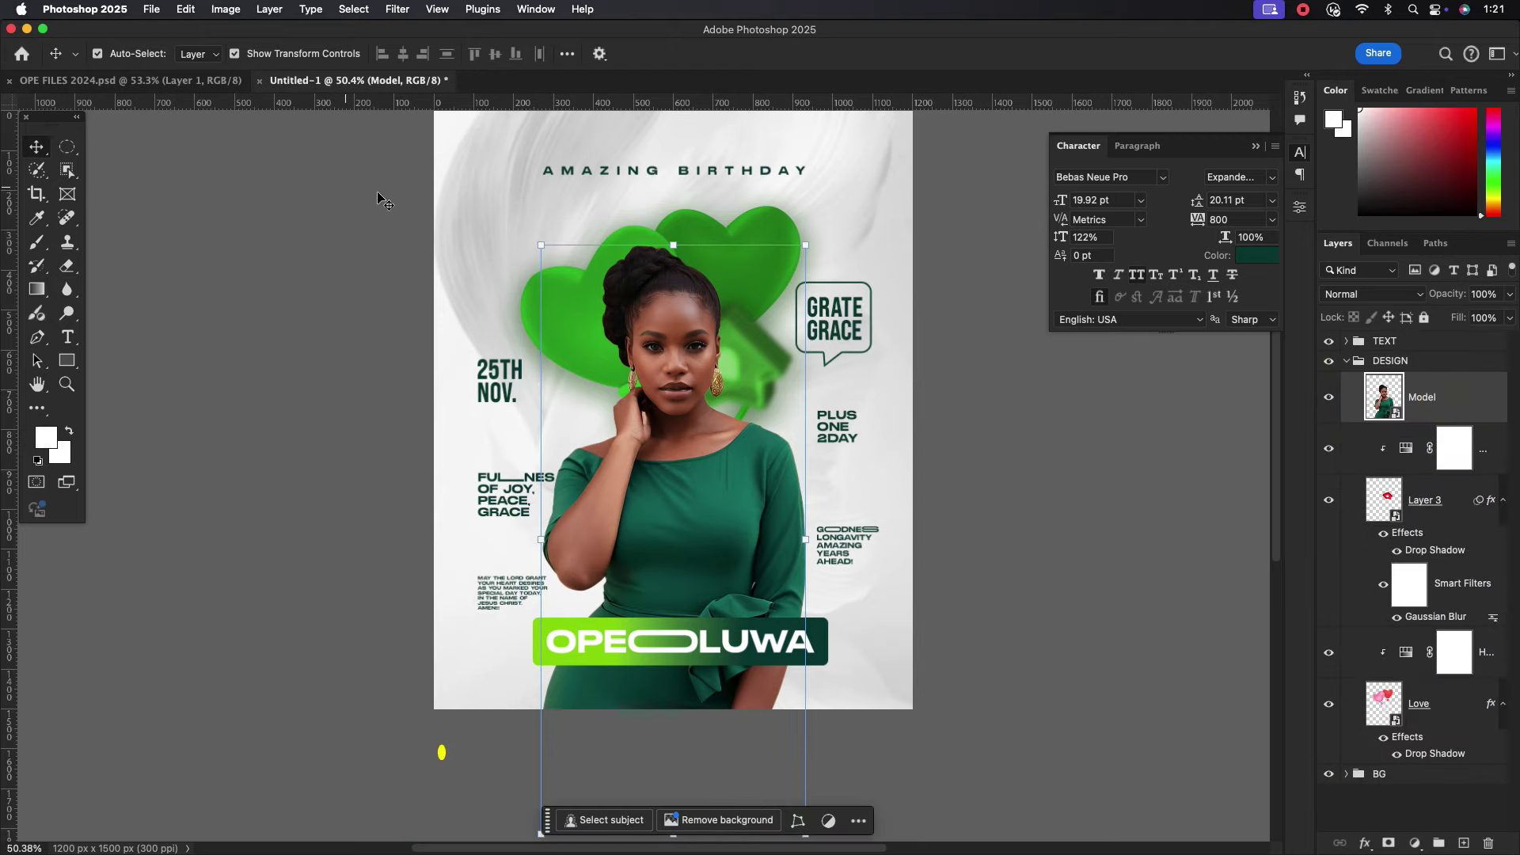
Apply Camera Raw to the model: more contrast and whites, Texture +26, Clarity +16, Noise Reduction 26.
click(397, 9)
click(444, 144)
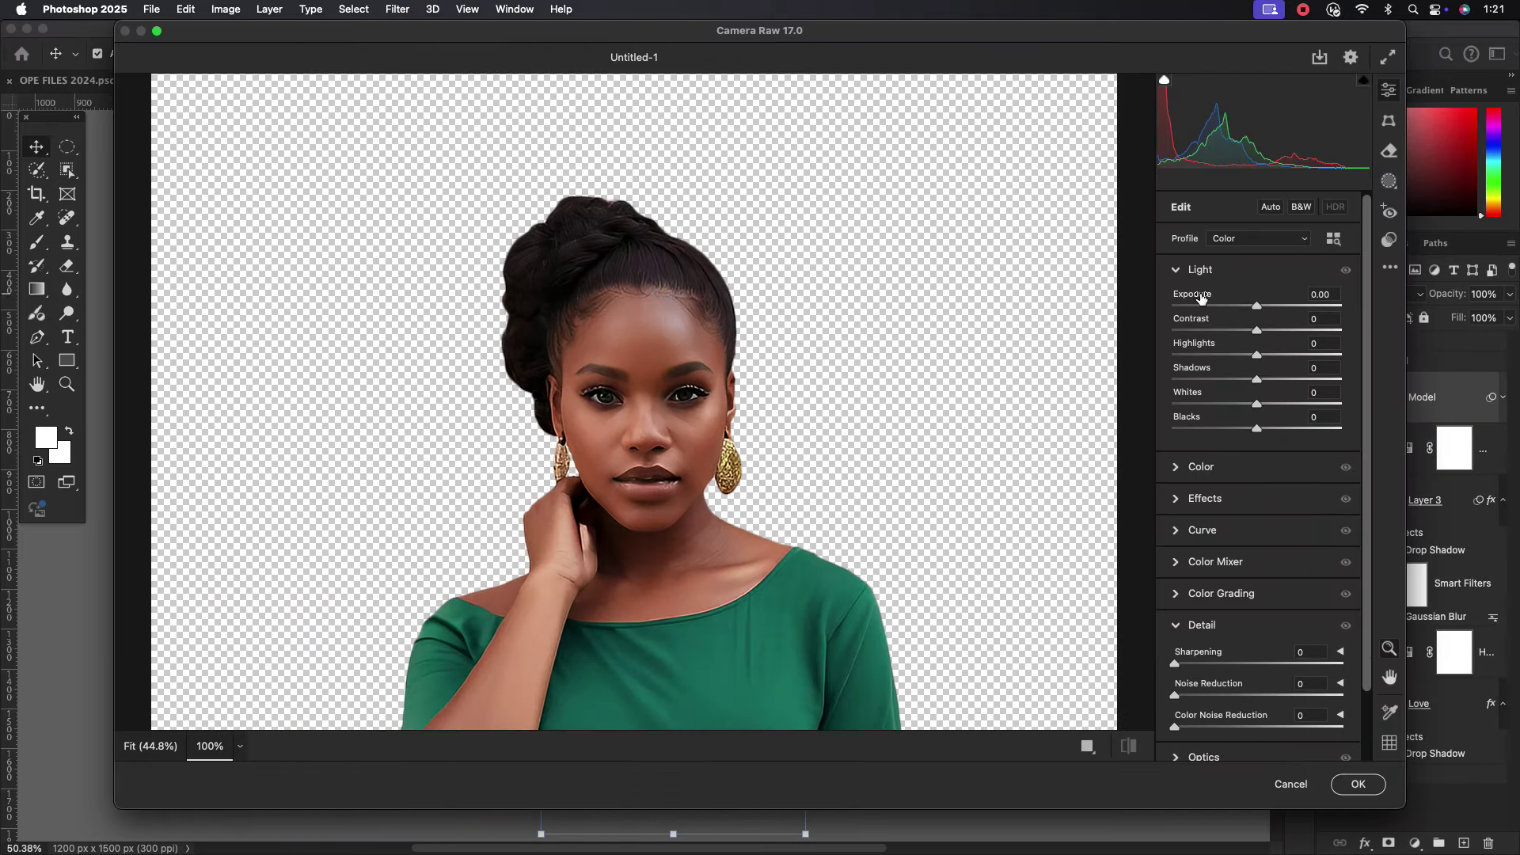
drag(1257, 329, 1279, 330)
mouse_move(1257, 404)
mouse_down()
mouse_move(1301, 404)
mouse_move(1252, 424)
mouse_up()
click(1176, 269)
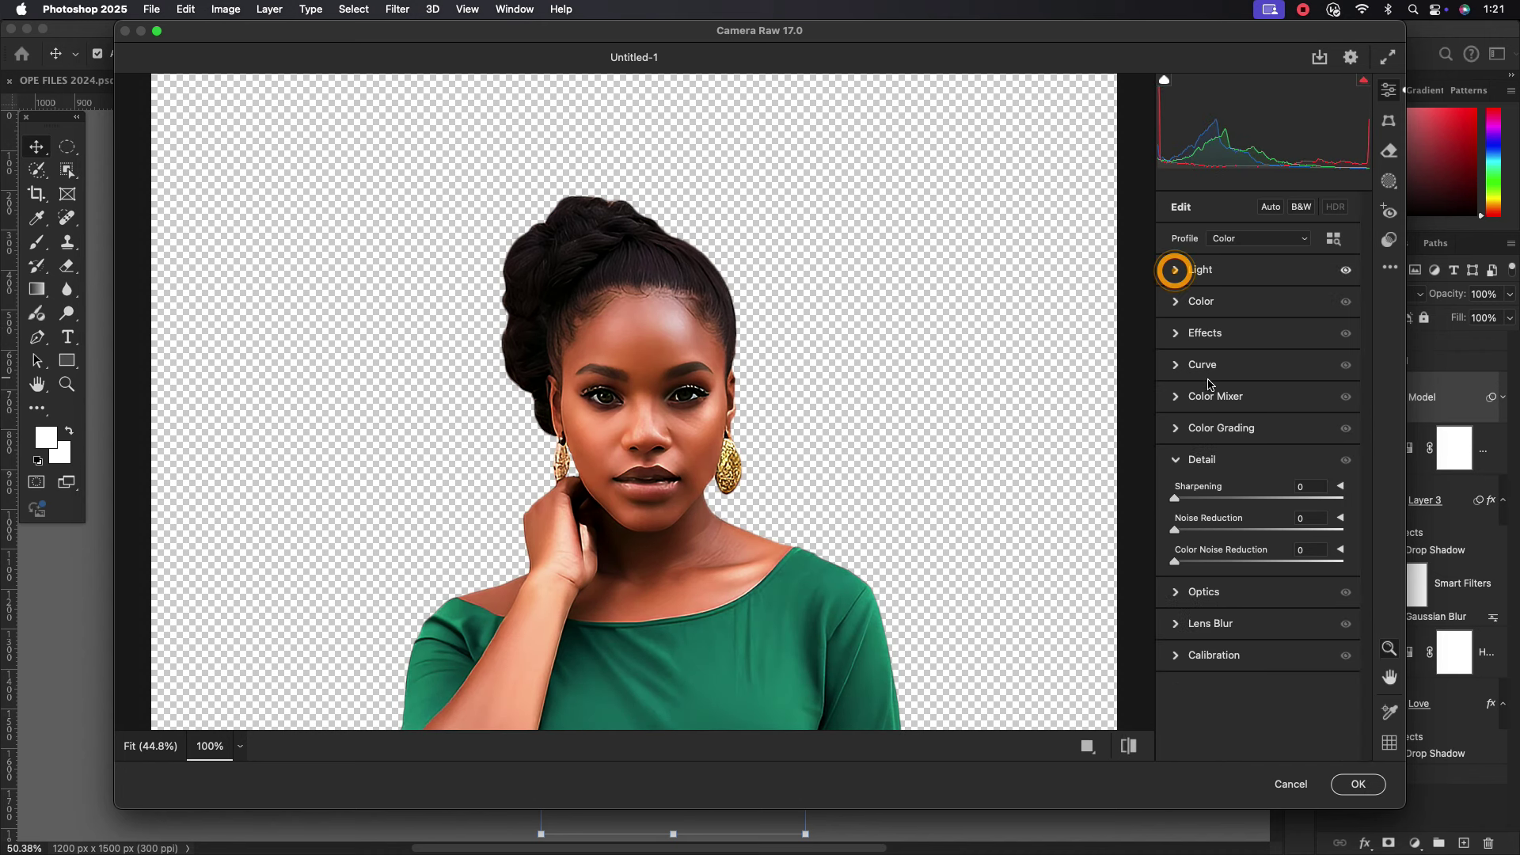
click(1176, 333)
mouse_move(1258, 367)
mouse_down()
mouse_move(1281, 371)
mouse_move(1272, 393)
mouse_up()
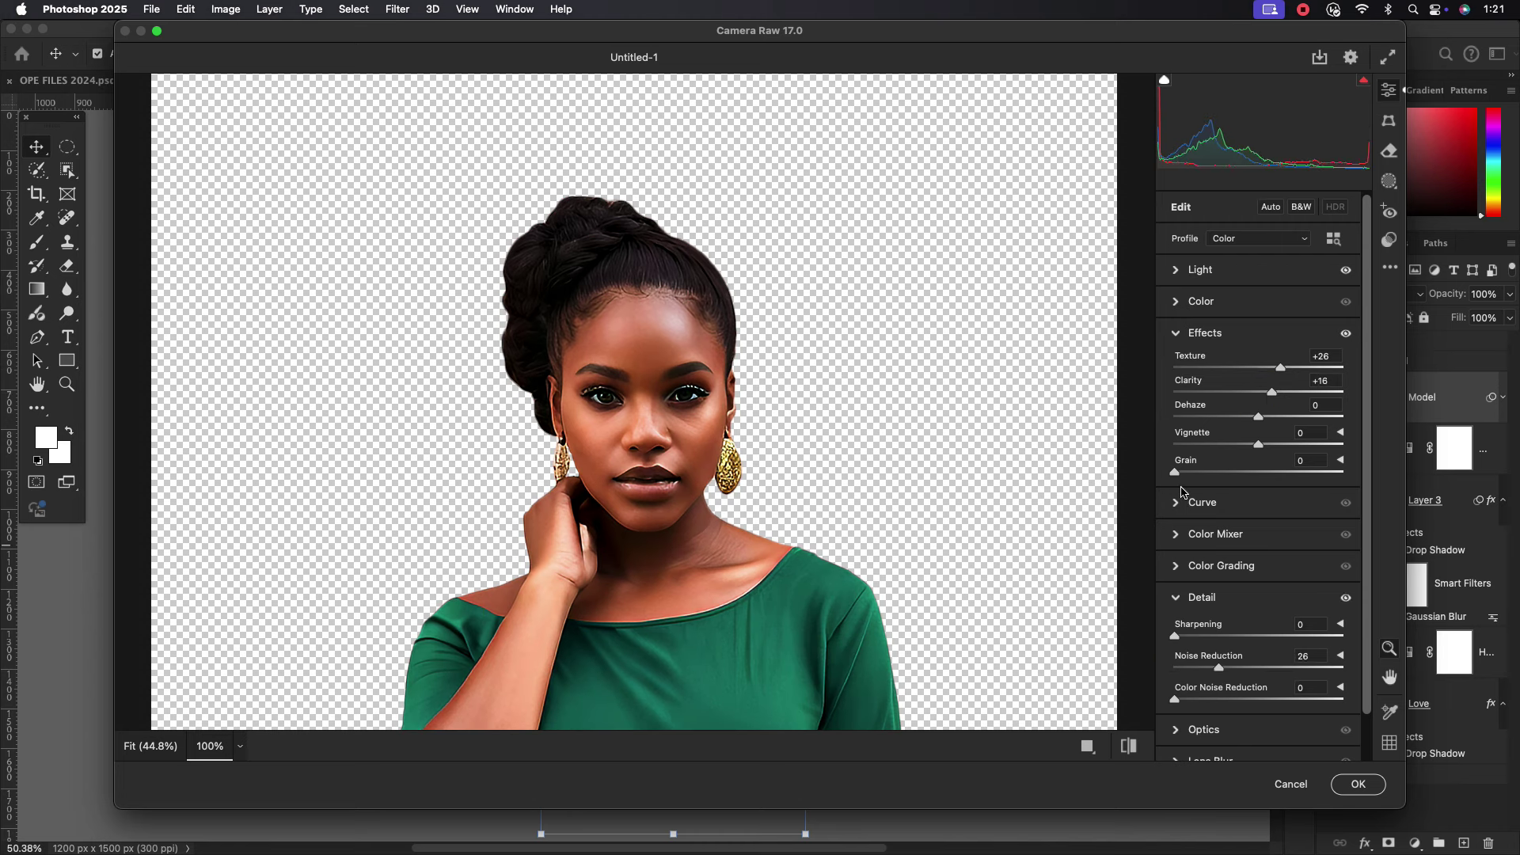
click(1177, 334)
click(1177, 460)
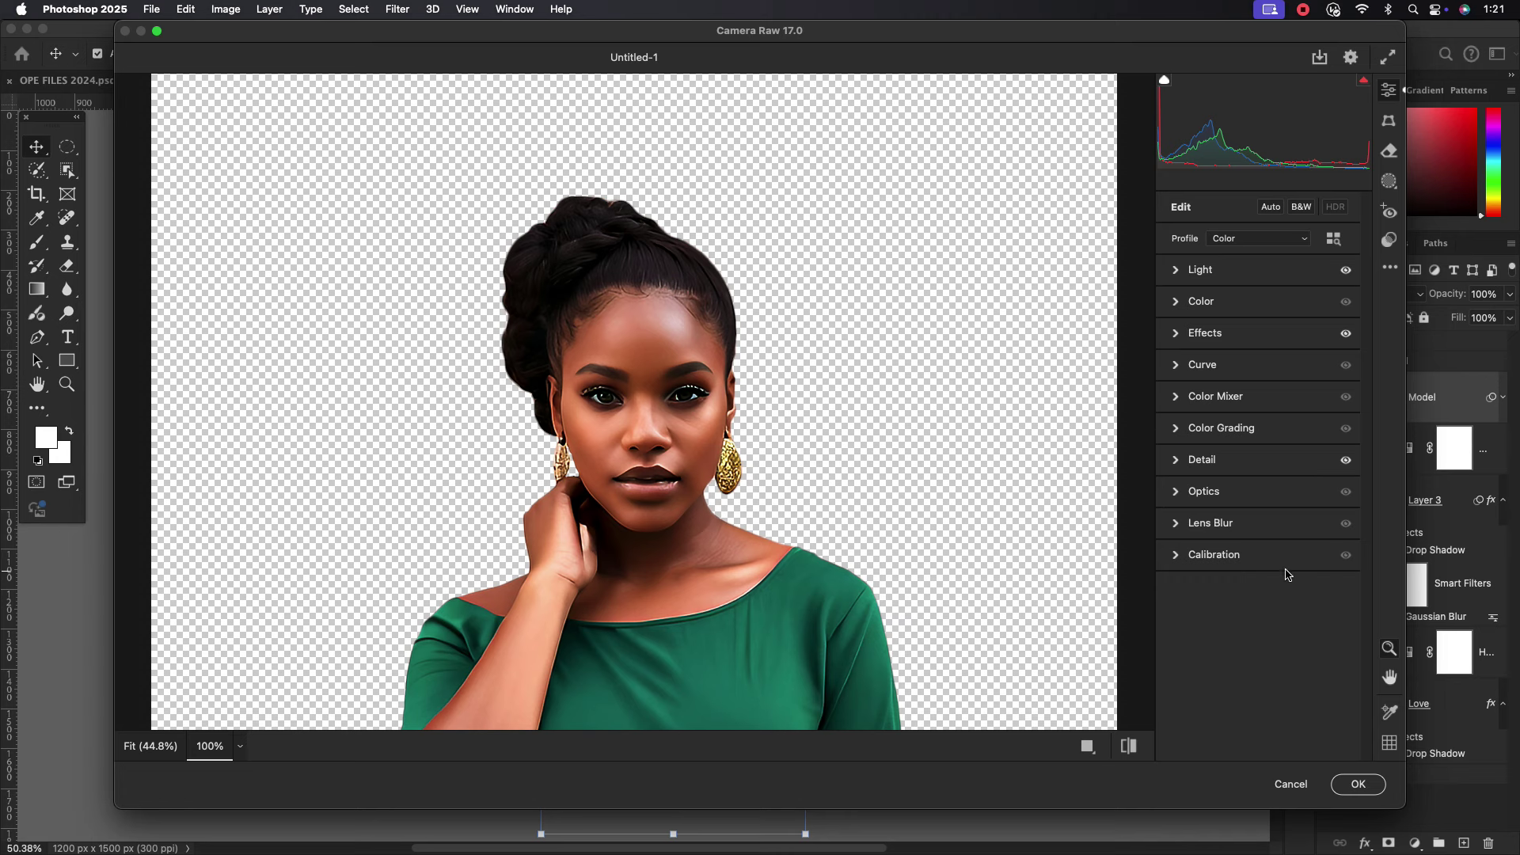
click(1358, 784)
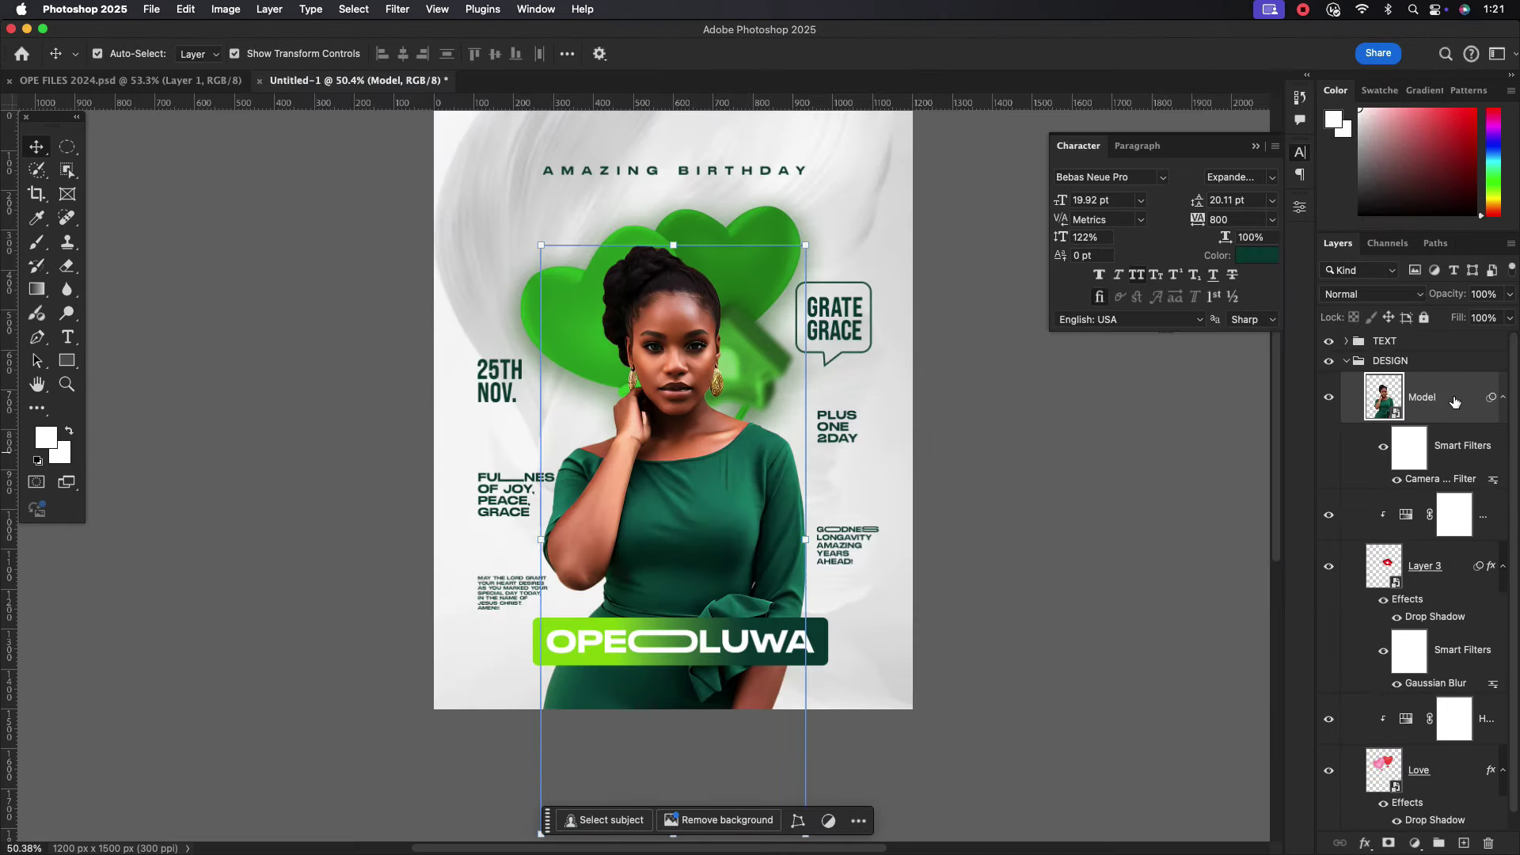
Add a Color Balance adjustment shifting the model's midtones toward blue (-45), slightly green and cyan.
click(1416, 843)
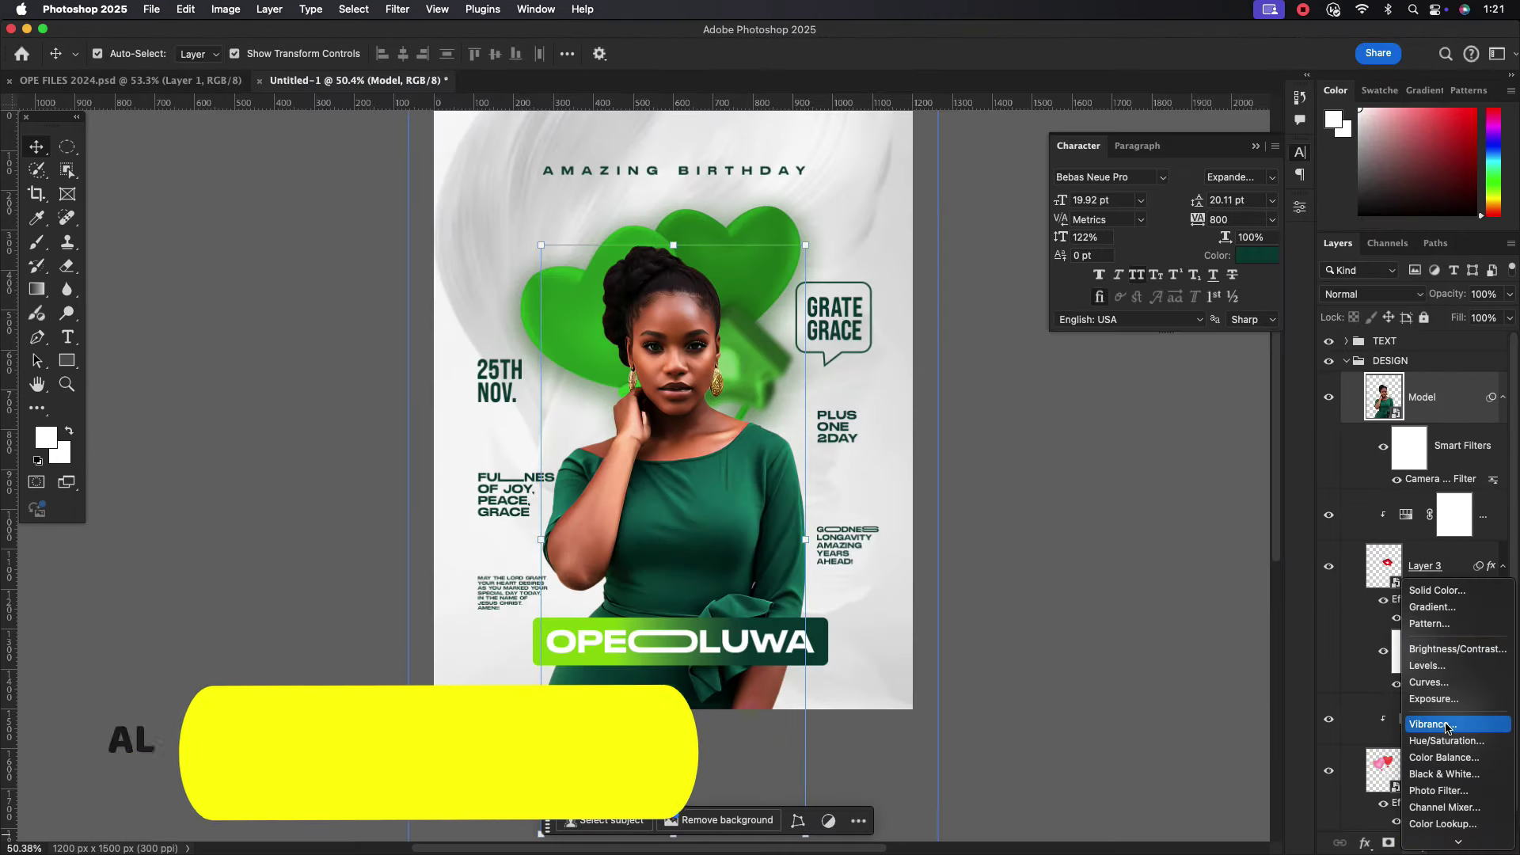
click(1442, 758)
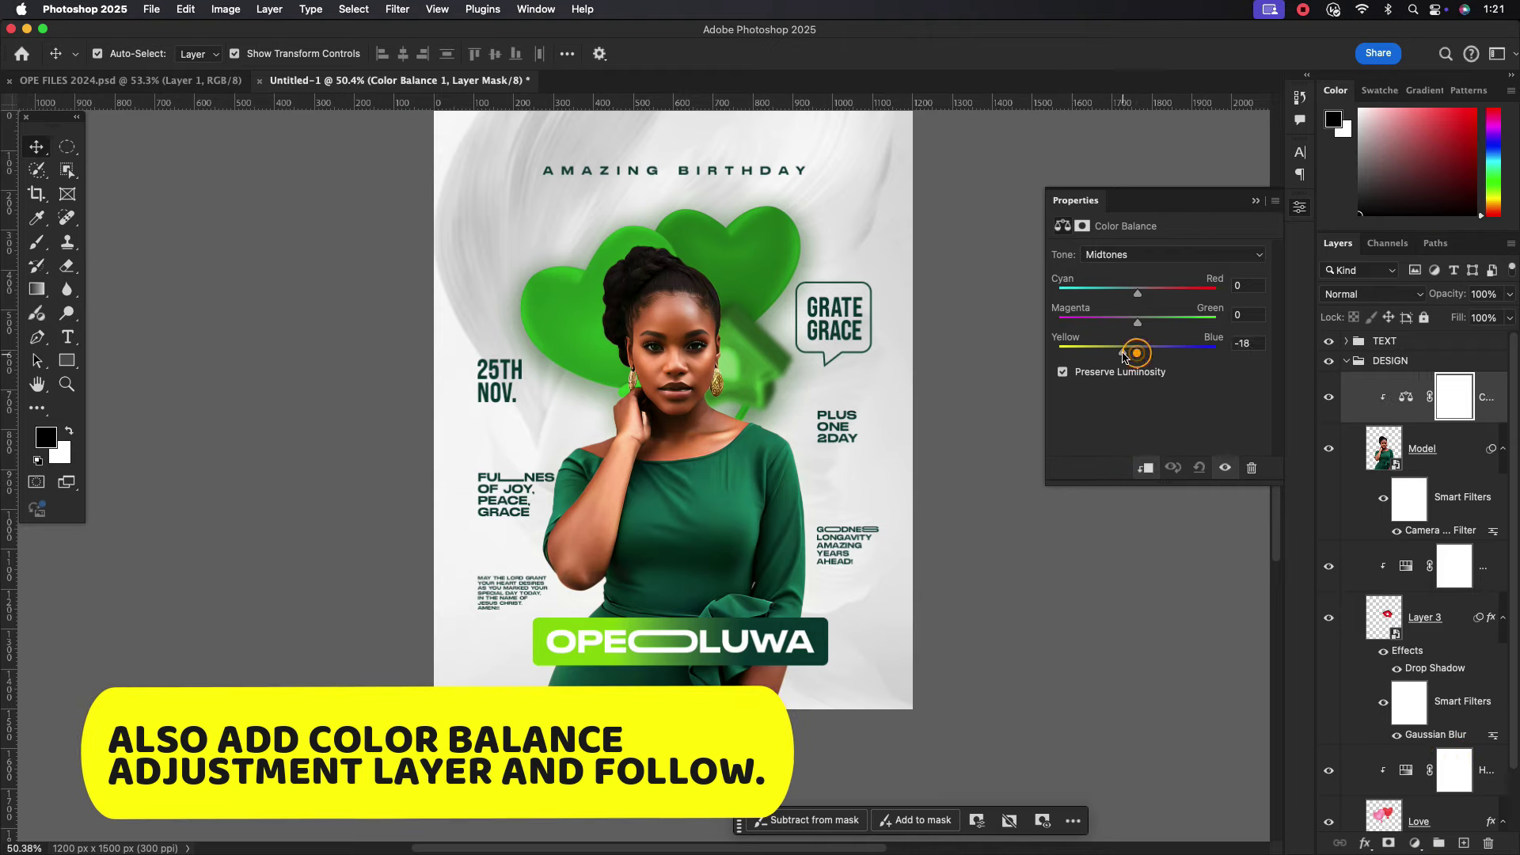
drag(1138, 351, 1101, 356)
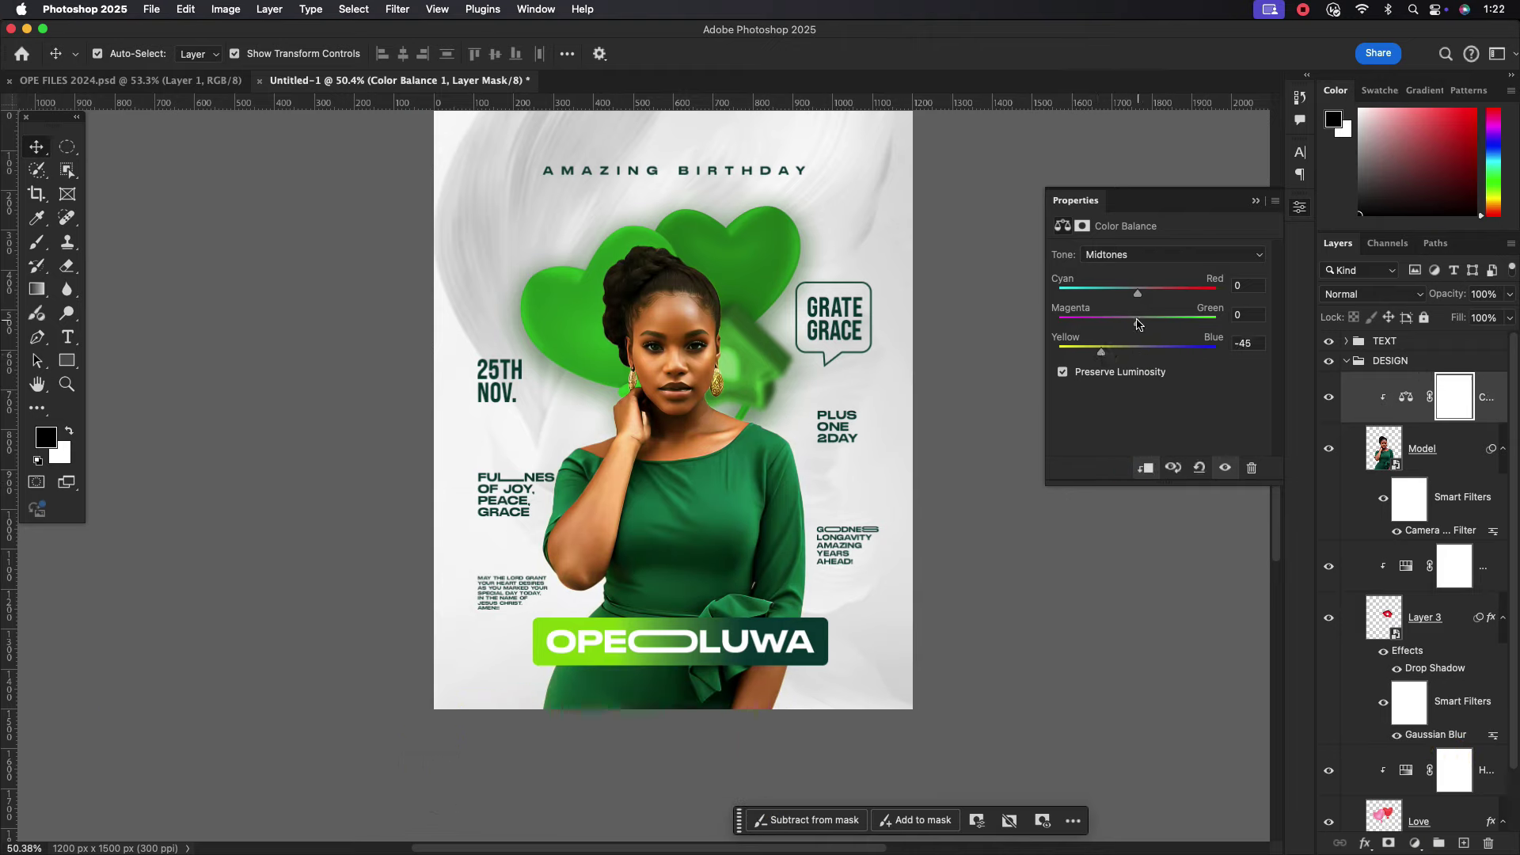
click(1138, 324)
drag(1138, 296, 1132, 295)
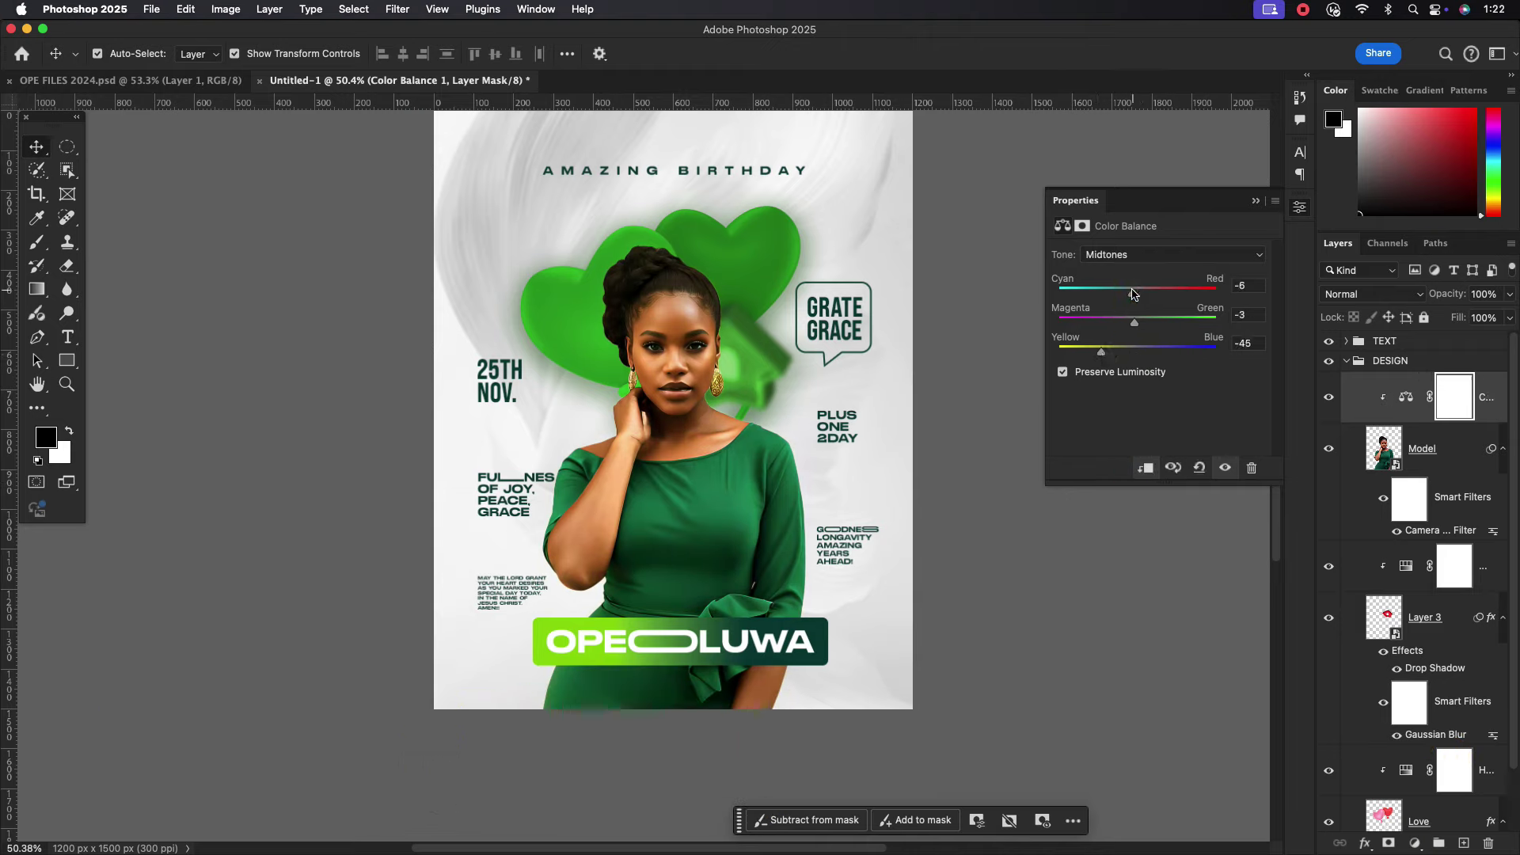
Tint the shadows slightly yellow and adjust the highlights to -33.
click(1154, 254)
click(1137, 240)
mouse_move(1138, 351)
mouse_down()
mouse_move(1137, 316)
mouse_move(1137, 348)
mouse_move(1110, 356)
mouse_move(1151, 320)
mouse_up()
click(1155, 254)
click(1132, 288)
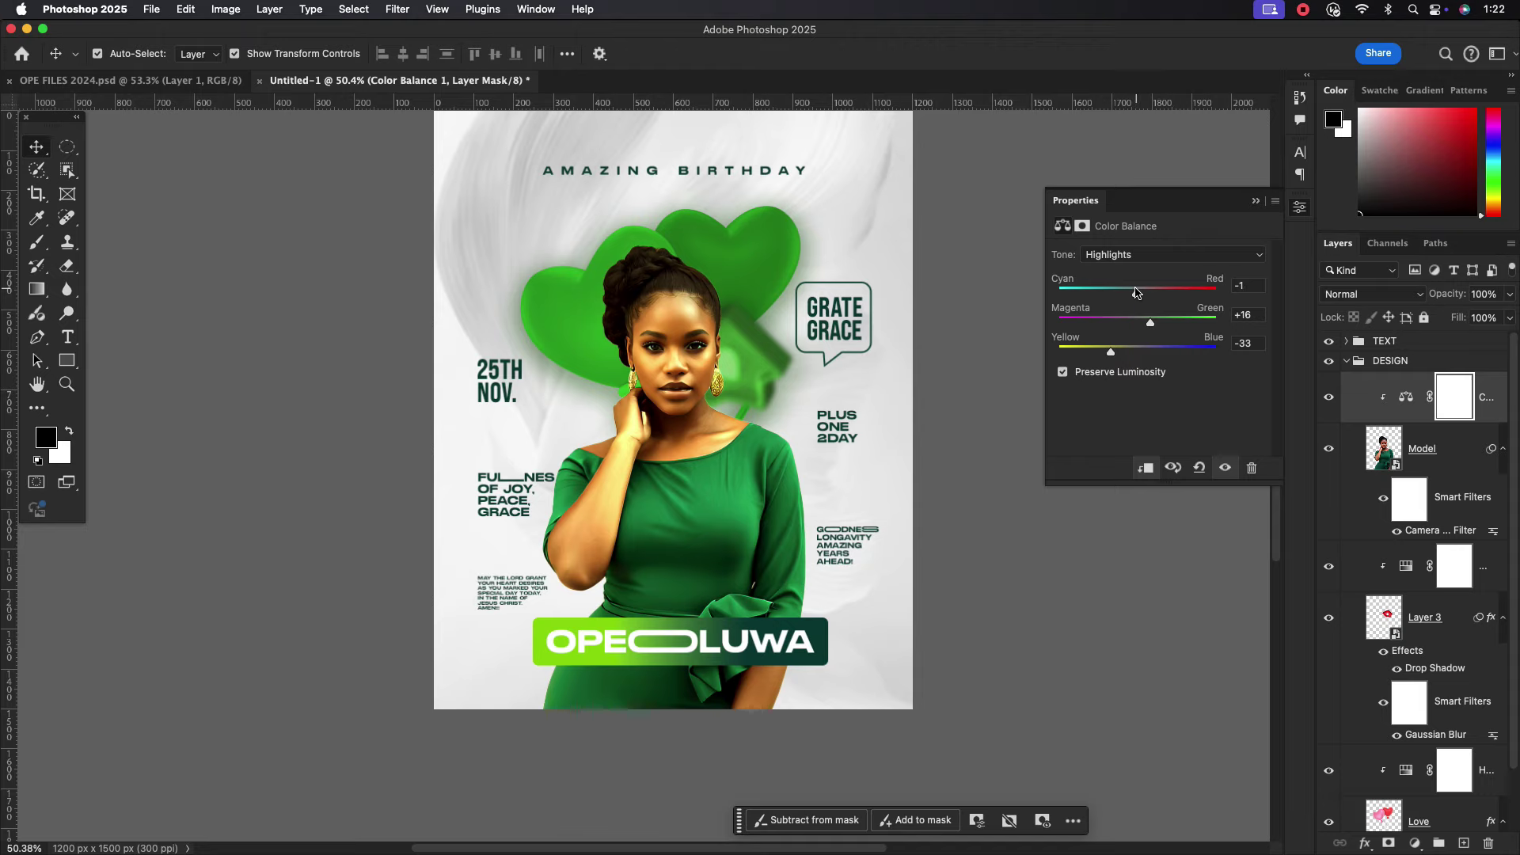
click(1256, 200)
Collapse the DESIGN group, clear the layer selection and reframe the poster.
click(1390, 360)
click(1347, 361)
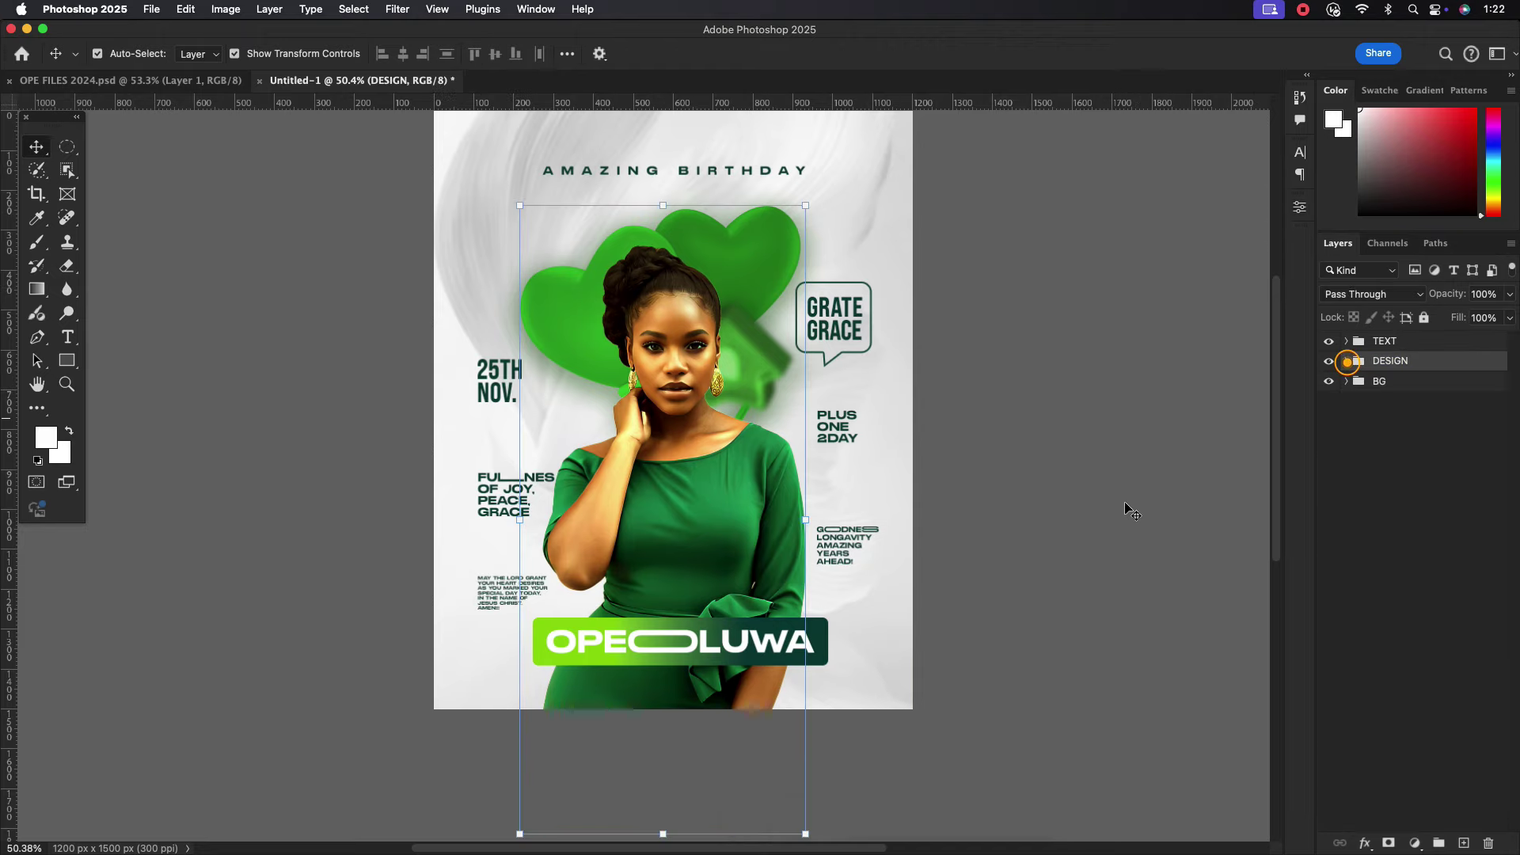
scroll(1017, 413, down, 1)
click(972, 403)
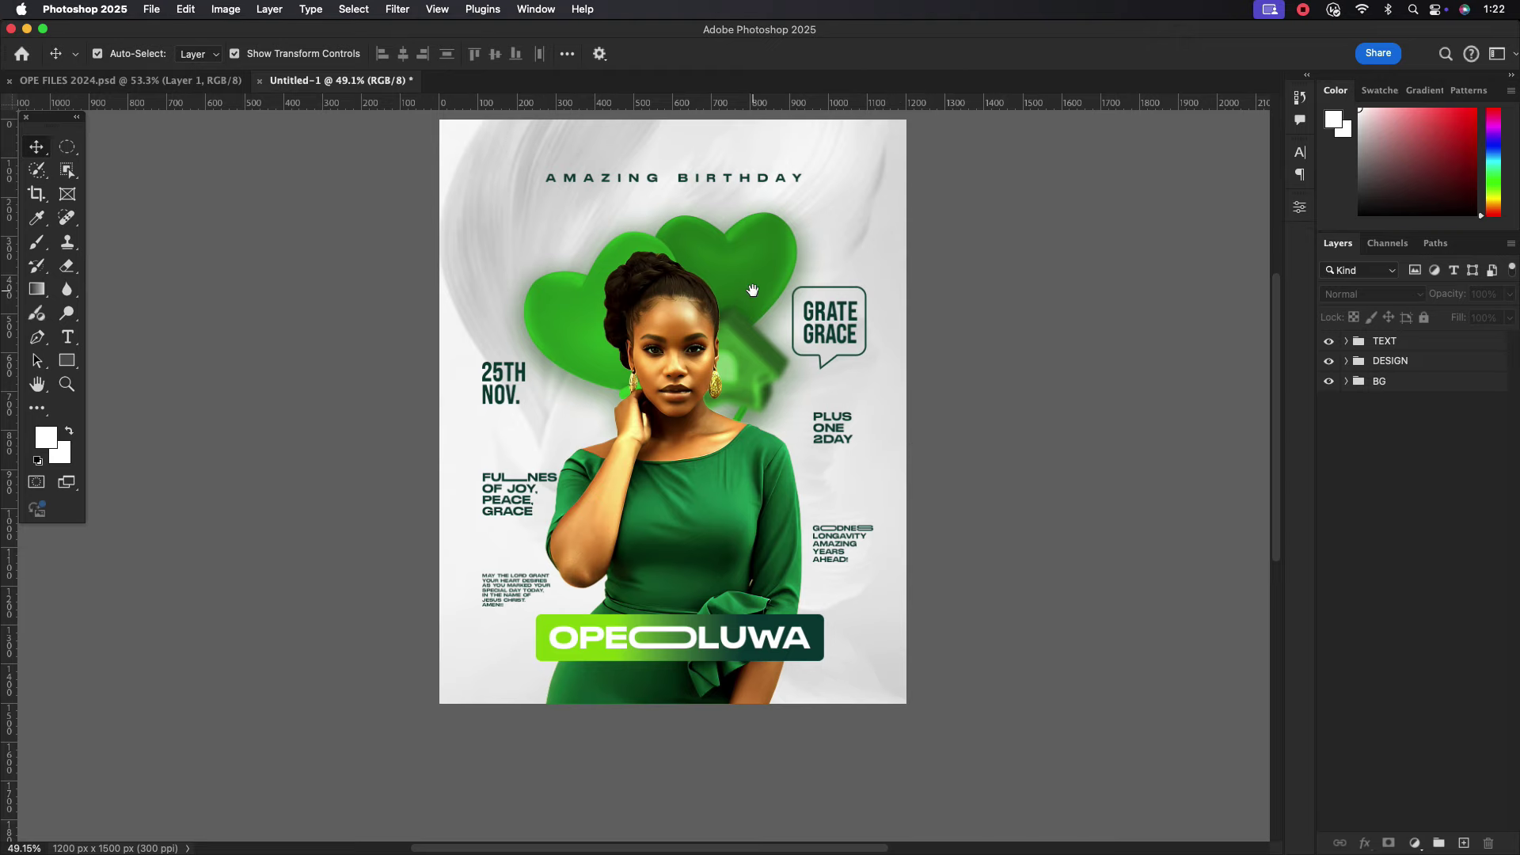
drag(752, 290, 740, 341)
scroll(775, 424, up, 3)
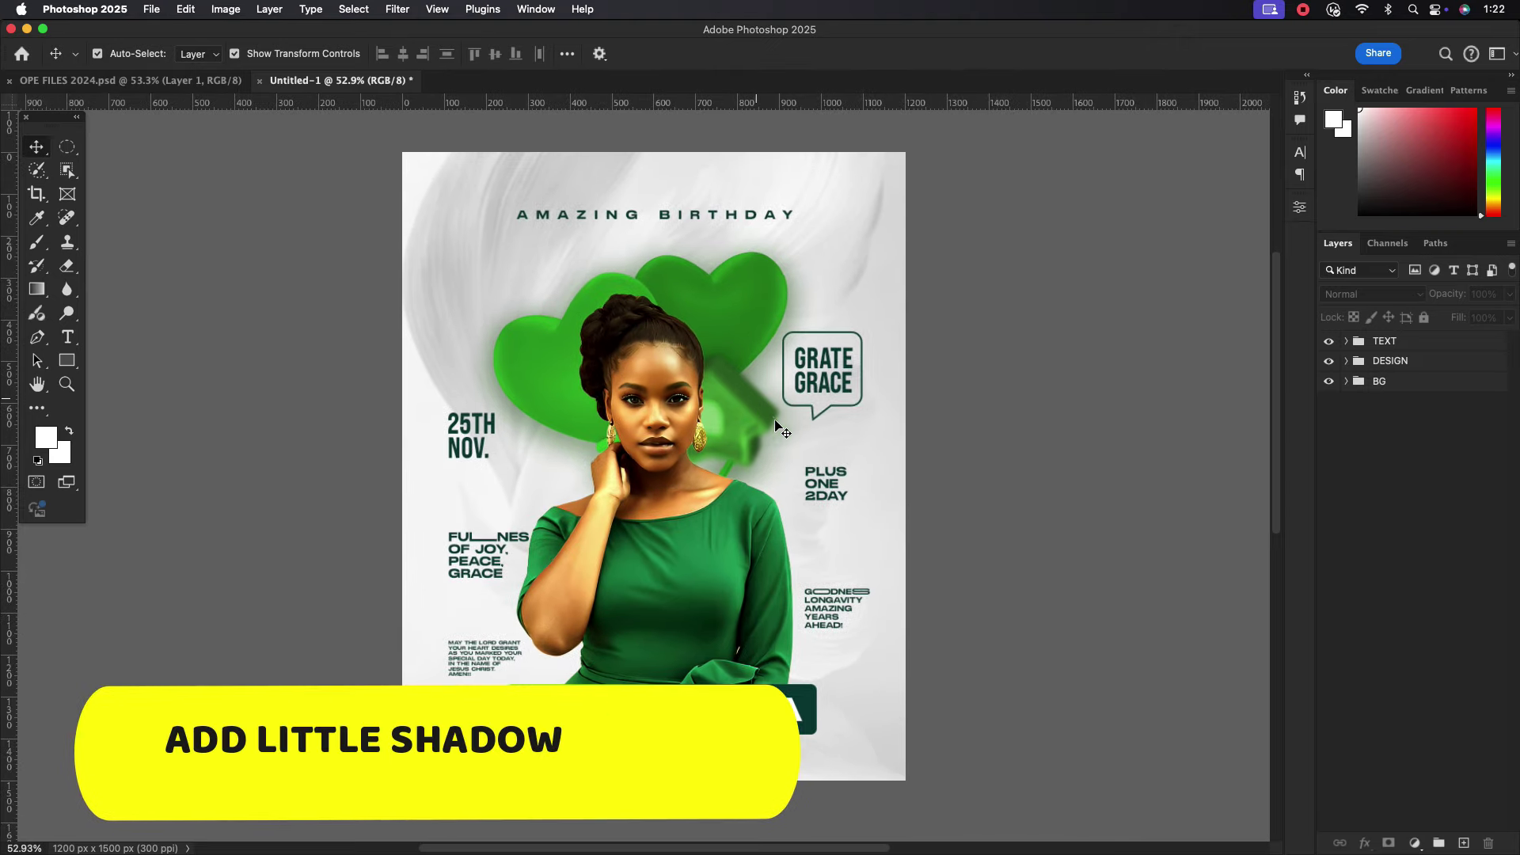
click(655, 543)
Give the Model layer a Multiply drop shadow: 28% opacity, distance 16, spread 21, size 81.
click(1347, 360)
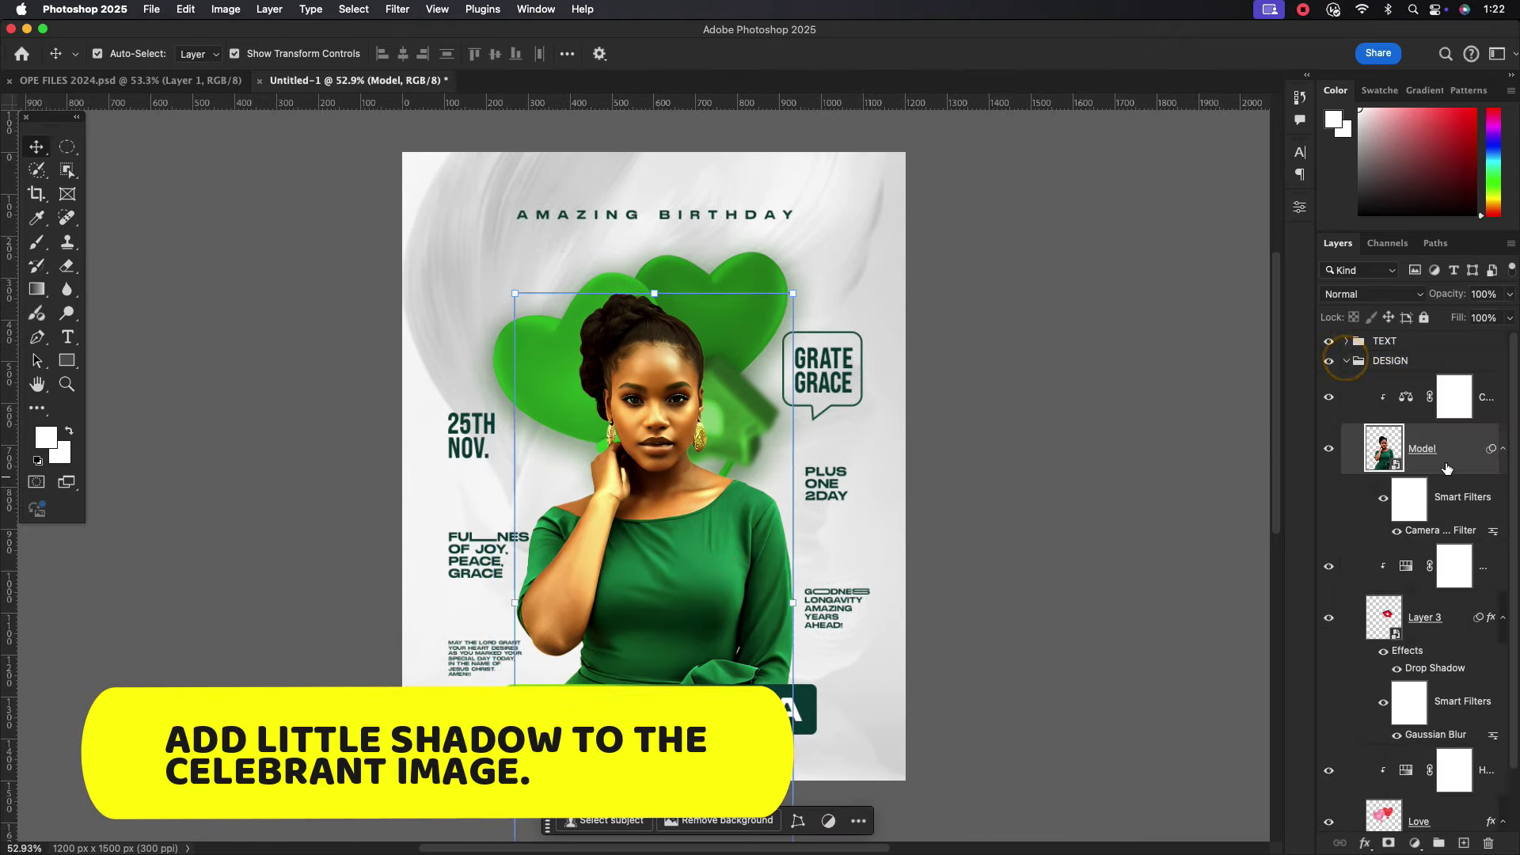
double_click(1448, 454)
click(903, 680)
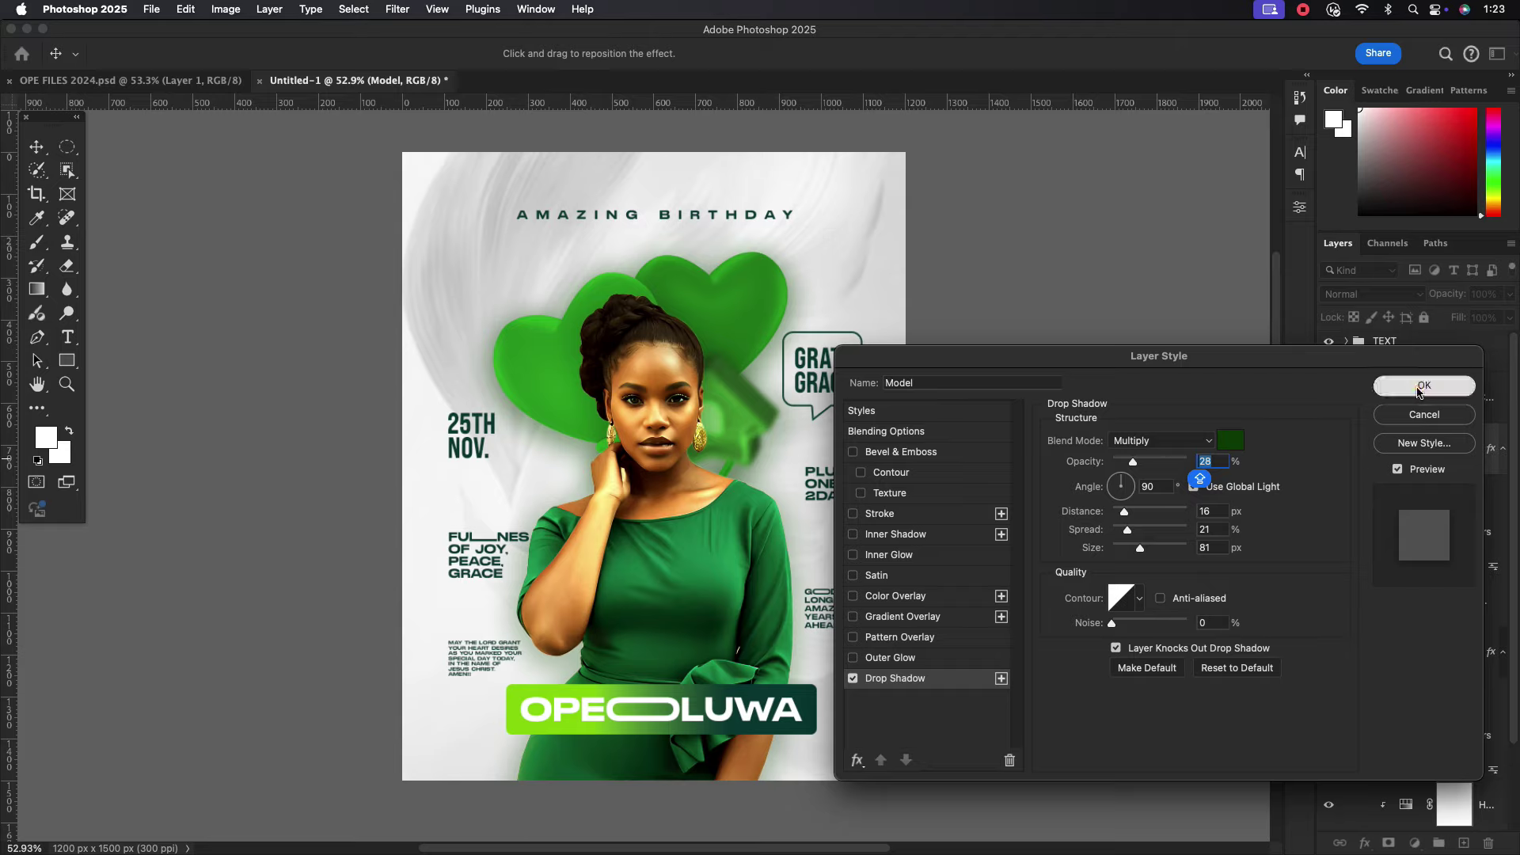
click(1425, 385)
click(1358, 384)
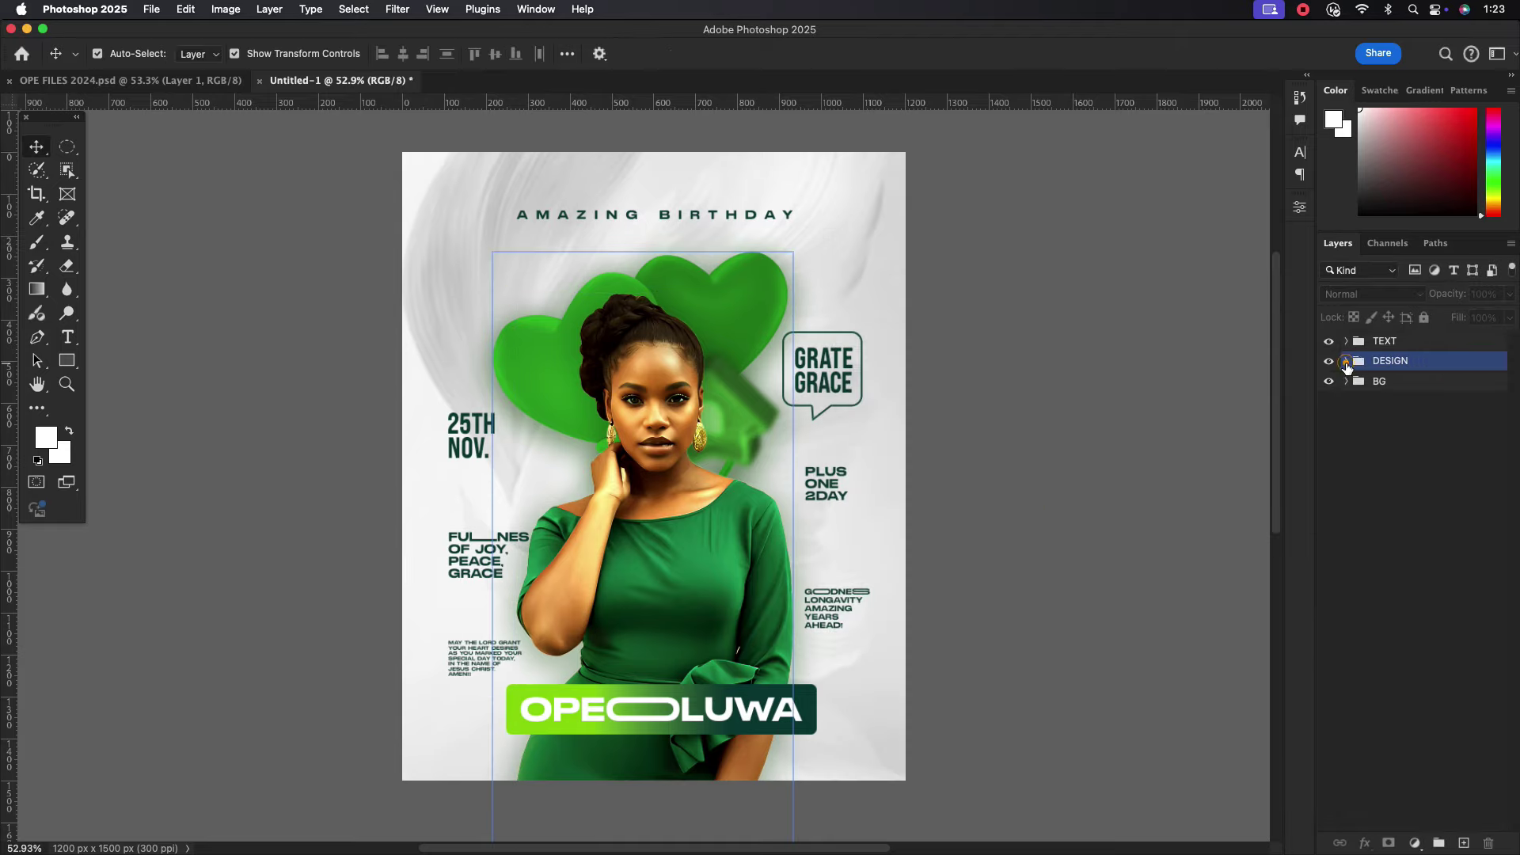
click(1398, 472)
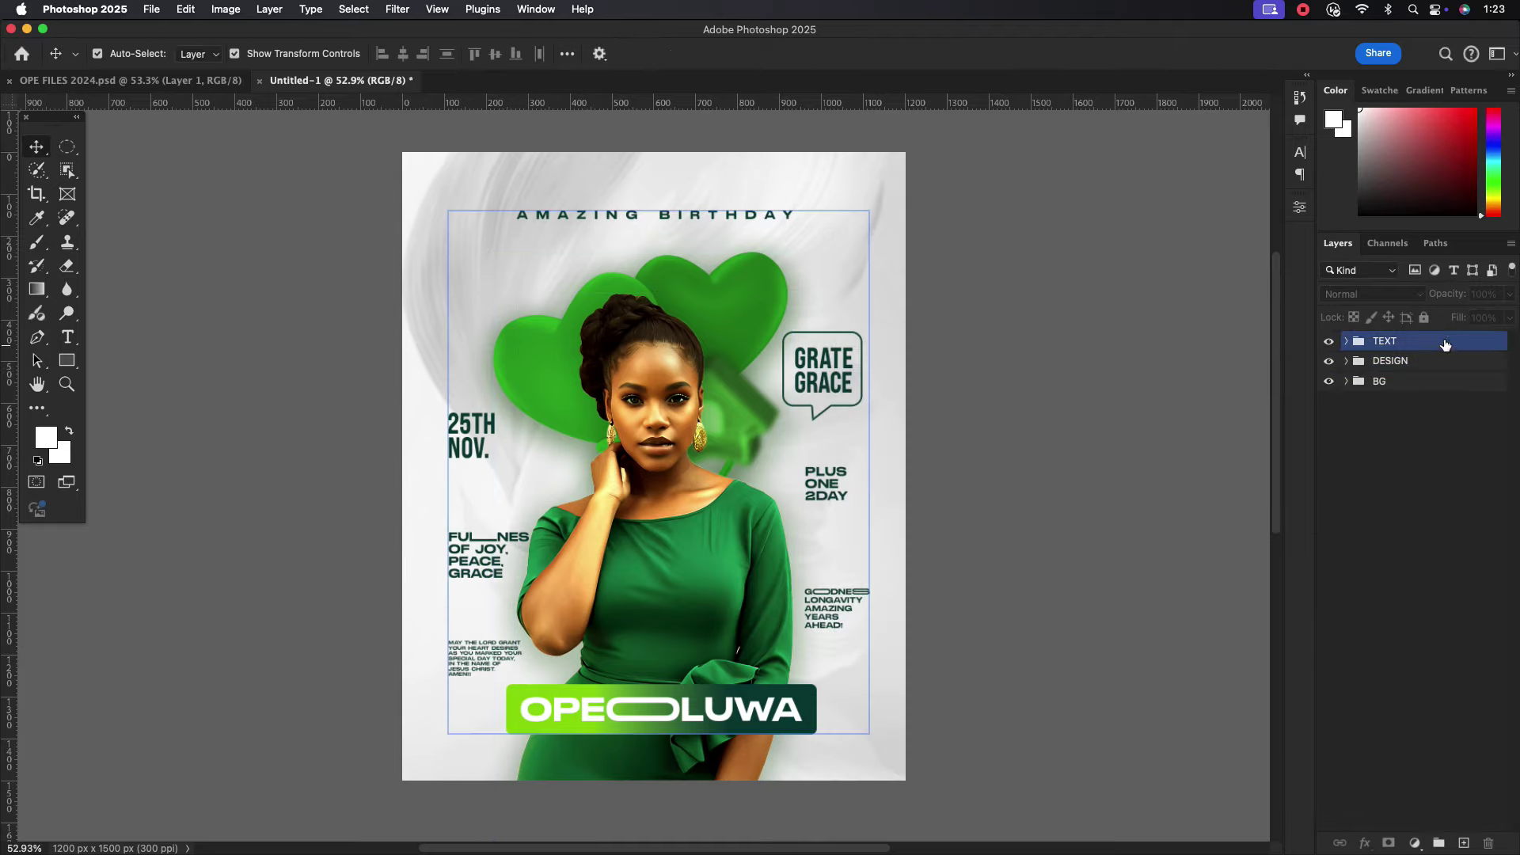
Stamp all visible layers into Layer 4 and convert it to a Smart Object.
click(1441, 340)
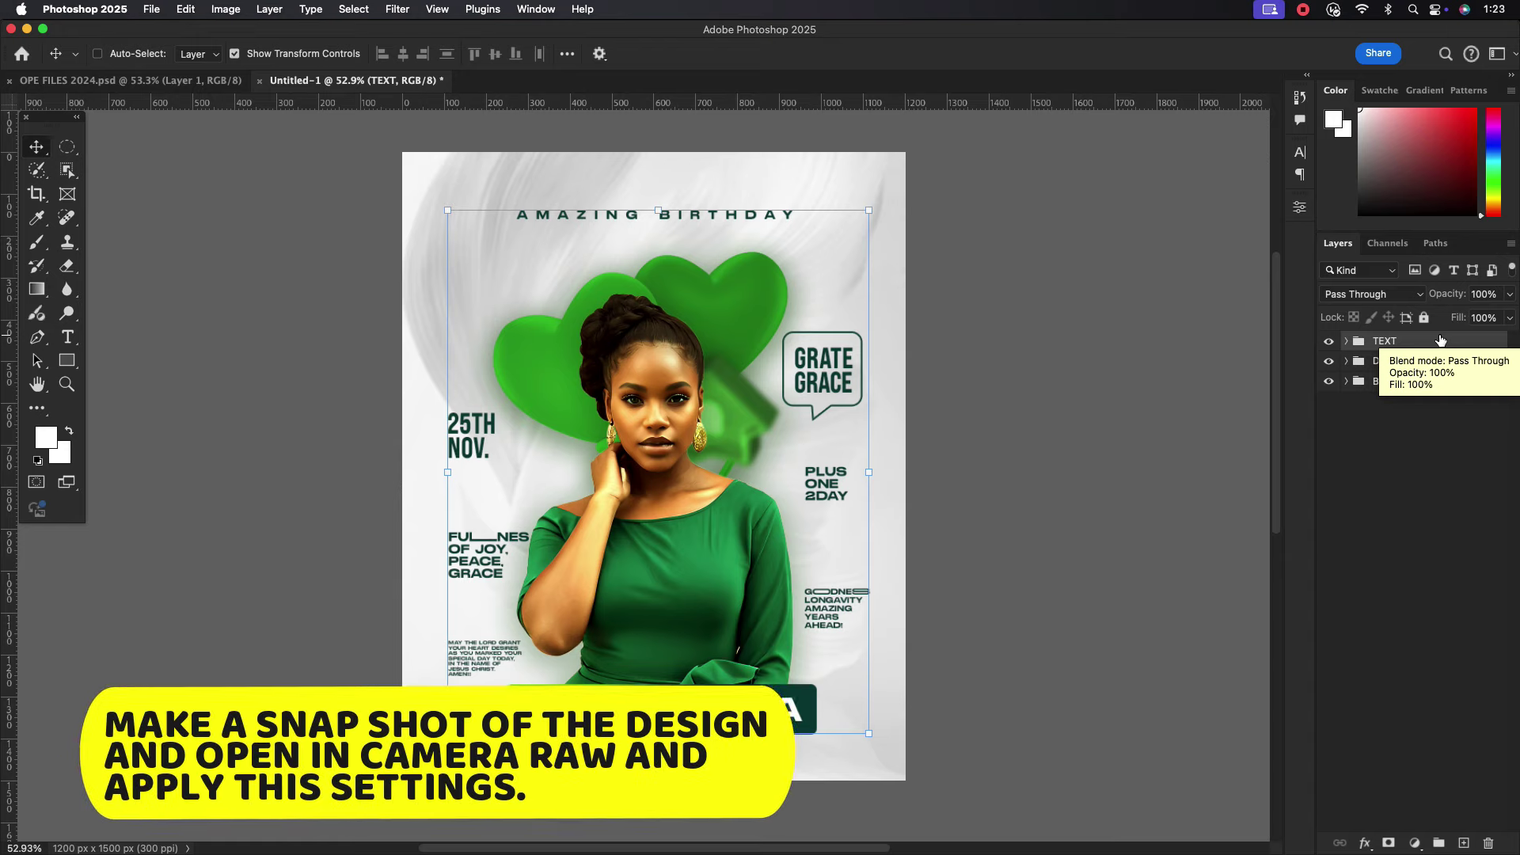
key(super+alt+shift+e)
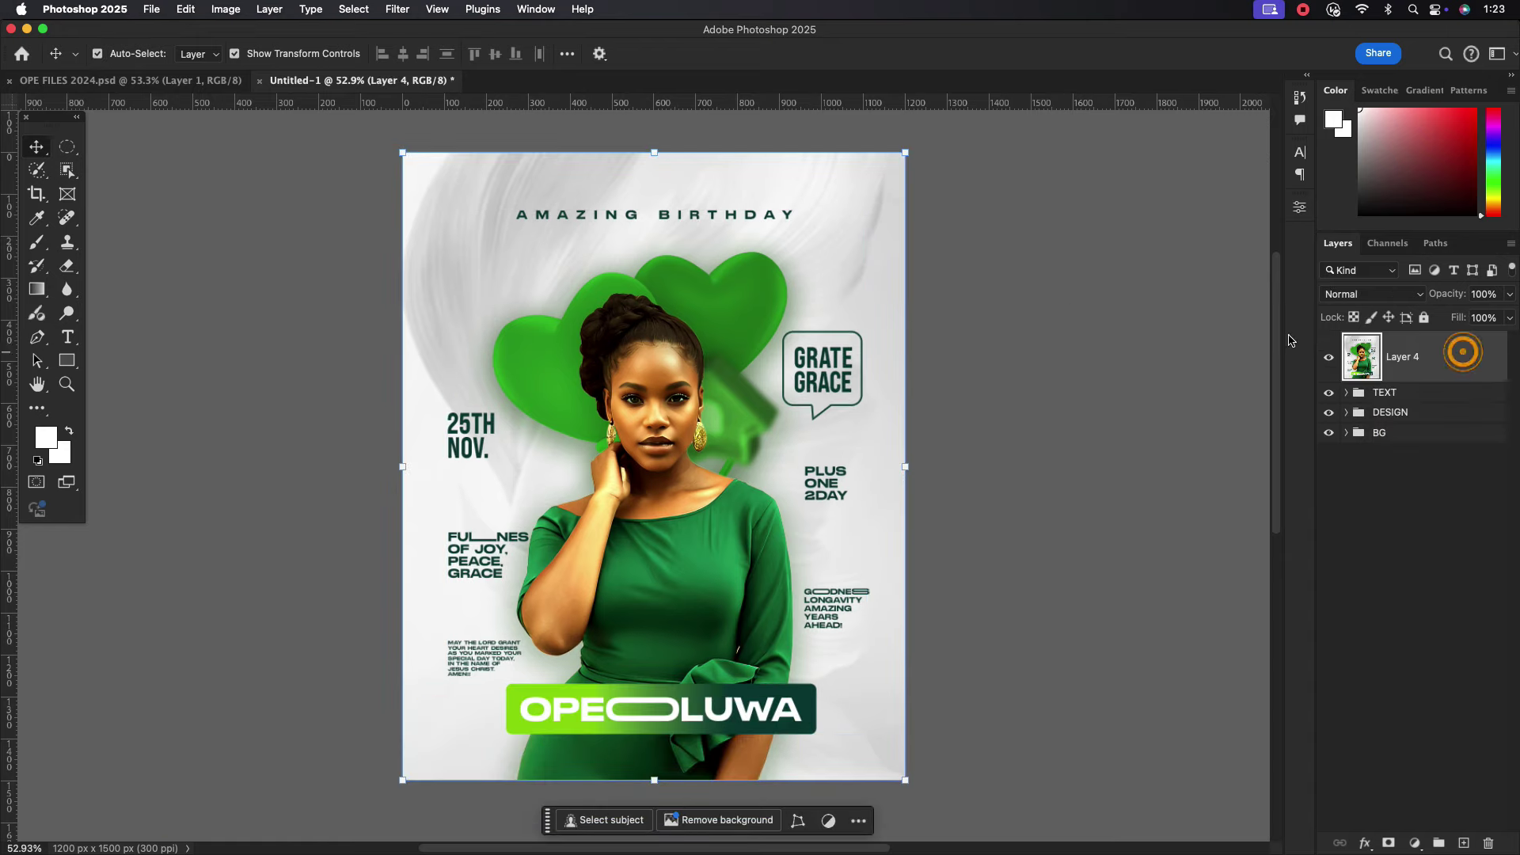
click(398, 10)
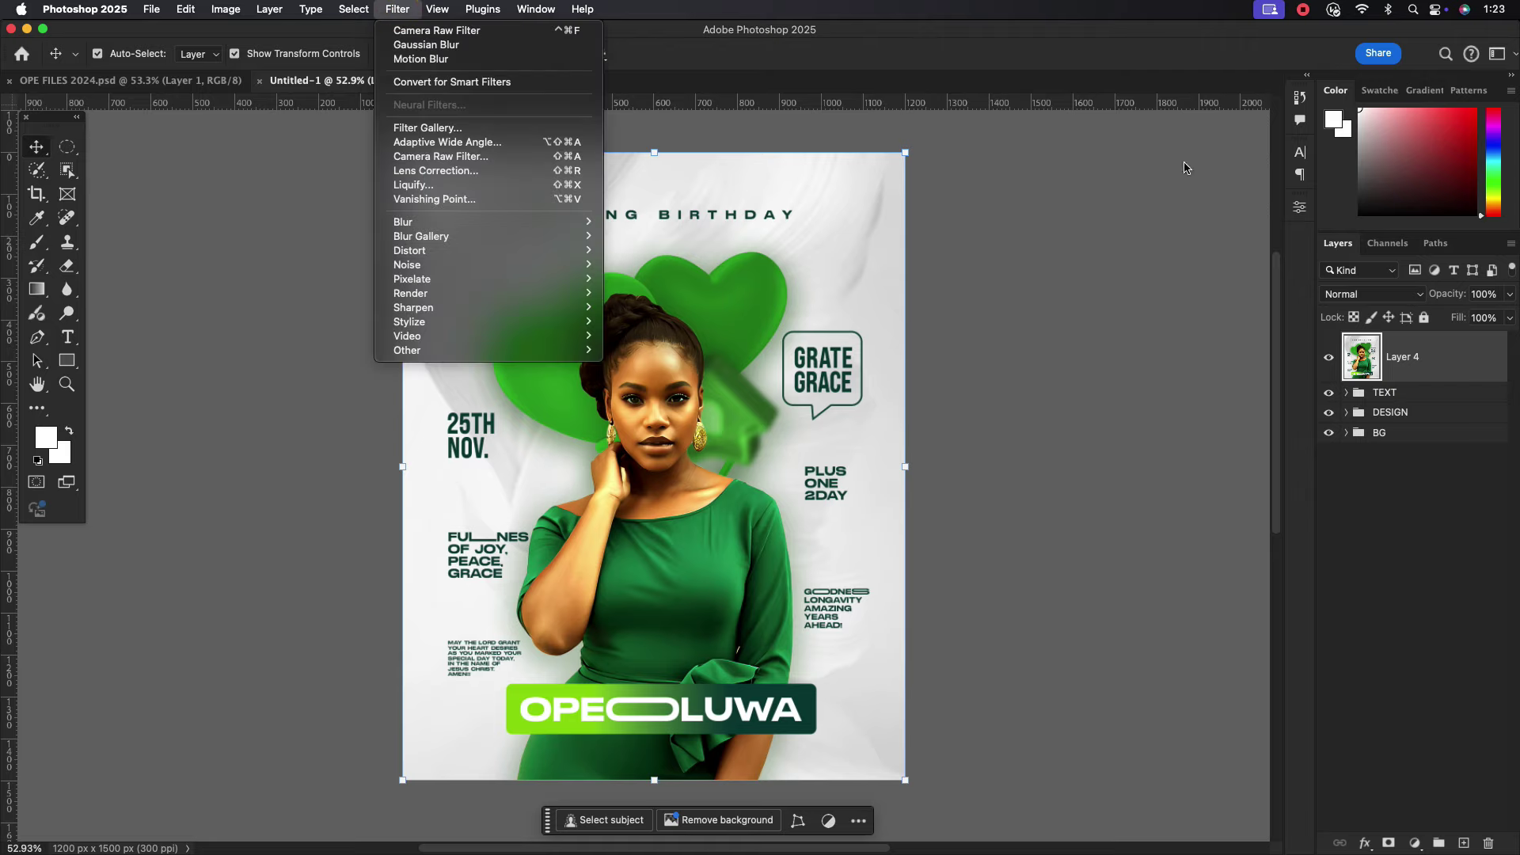
right_click(1418, 356)
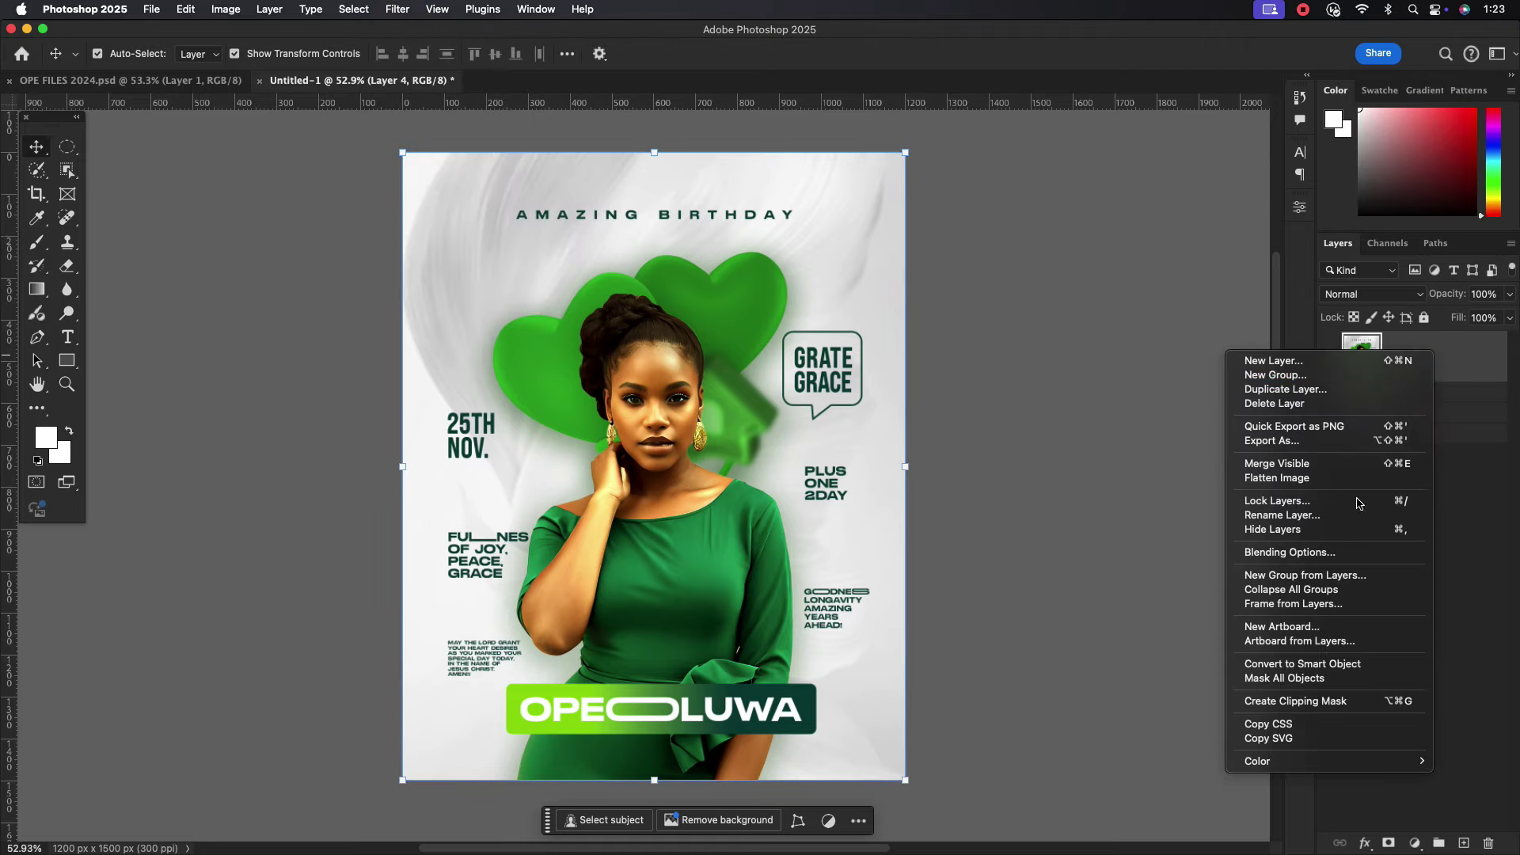
click(1330, 664)
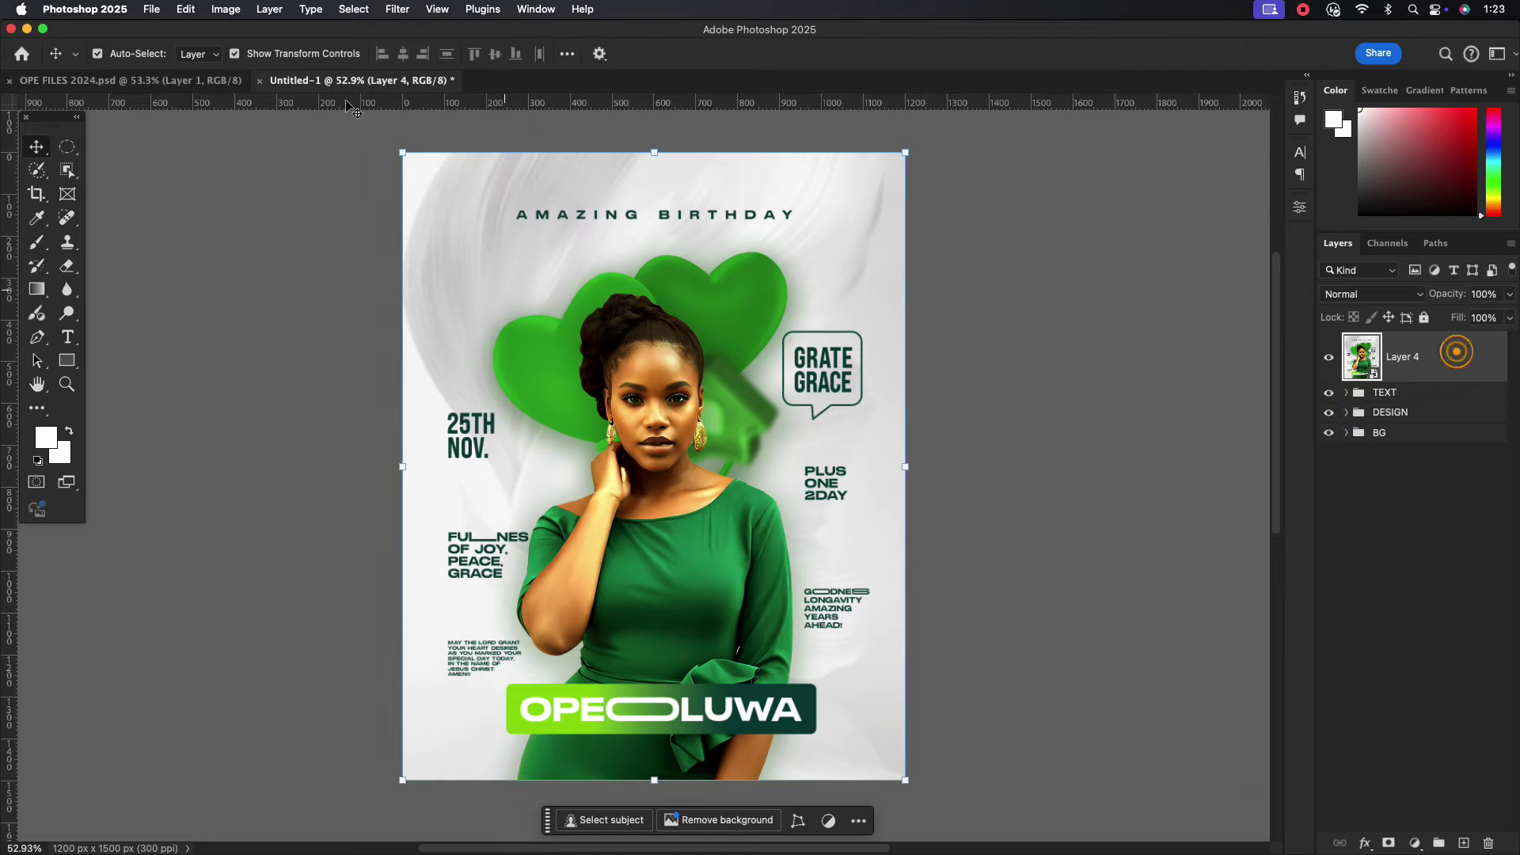
Apply Camera Raw to Layer 4 with Sharpening 31 and Grain 5.
click(398, 10)
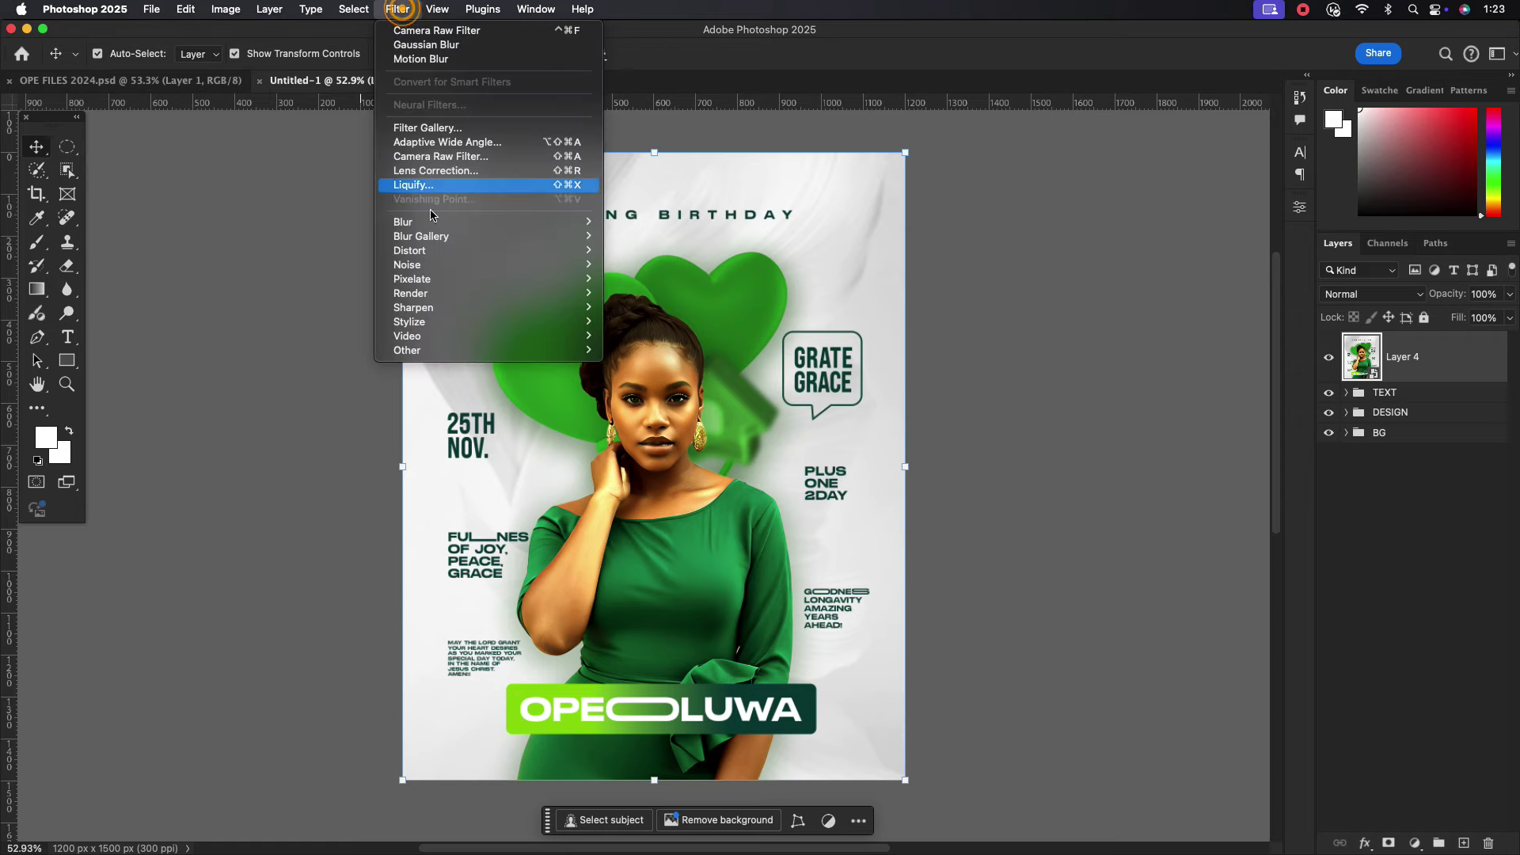
click(441, 157)
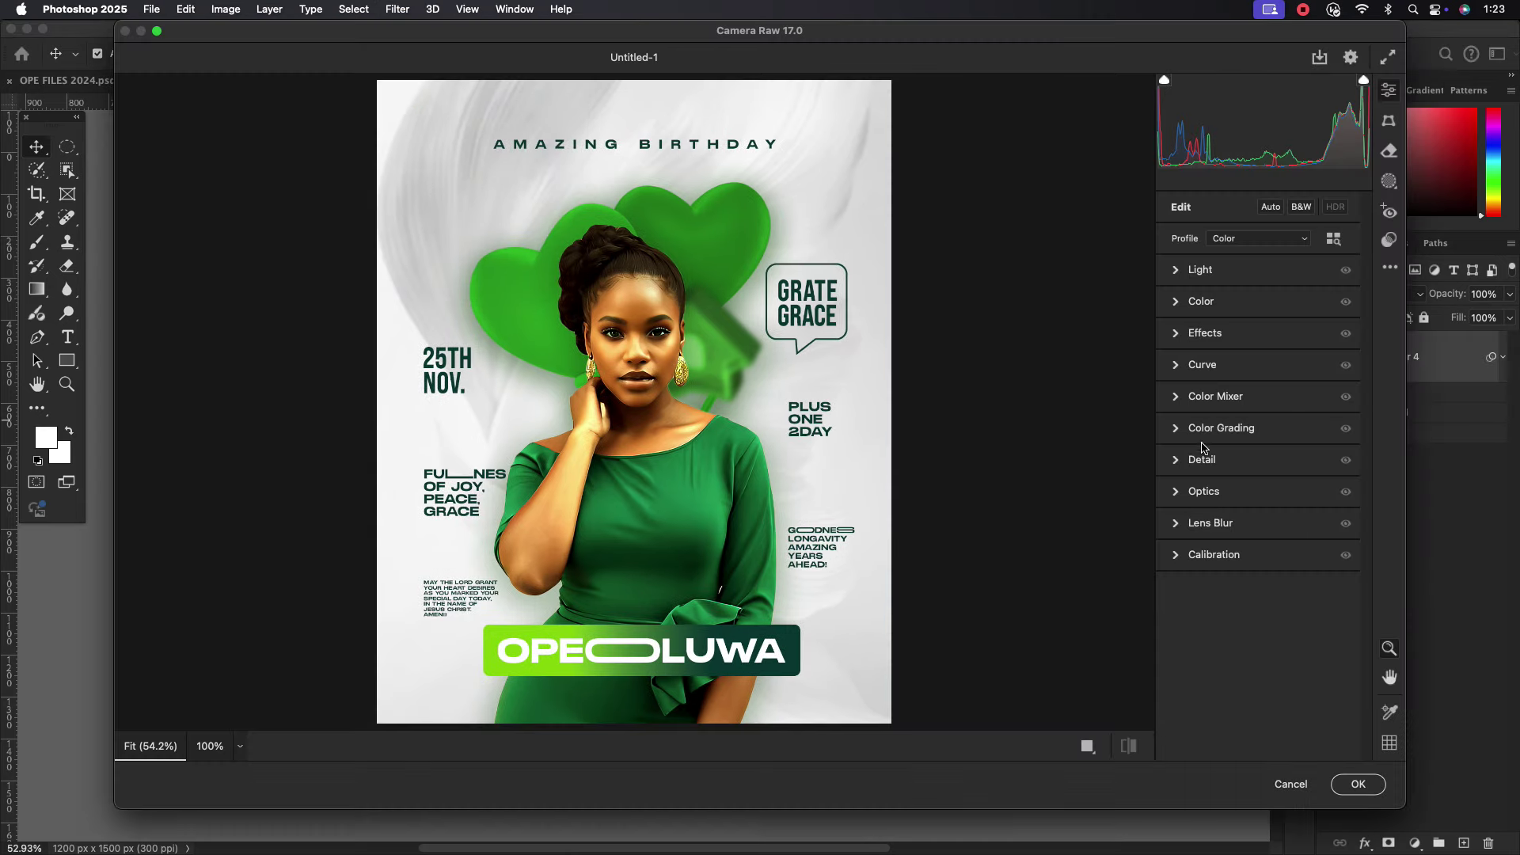
click(1185, 461)
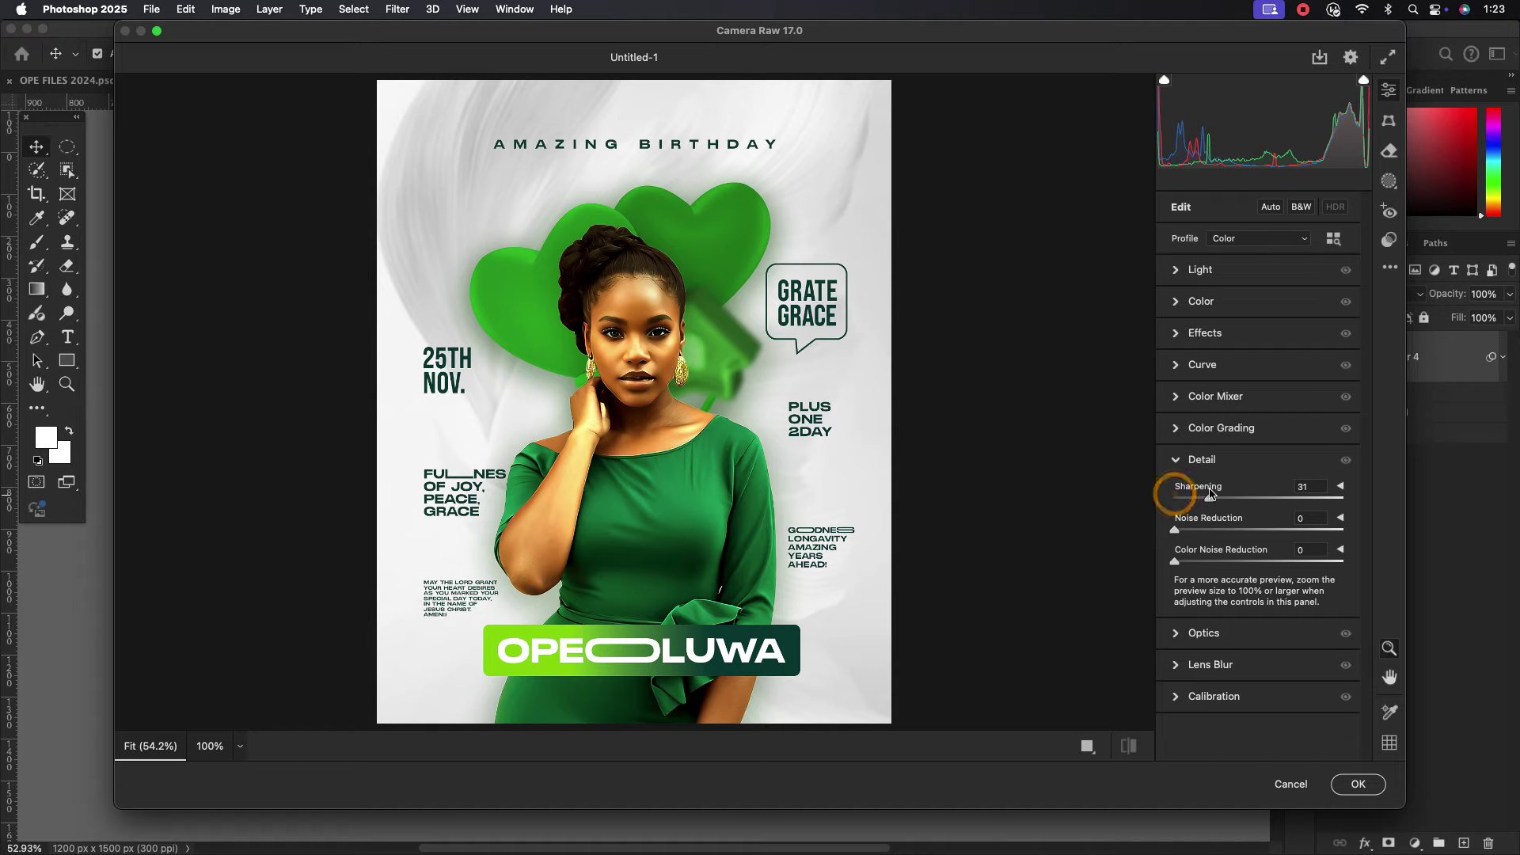
drag(1175, 498, 1210, 497)
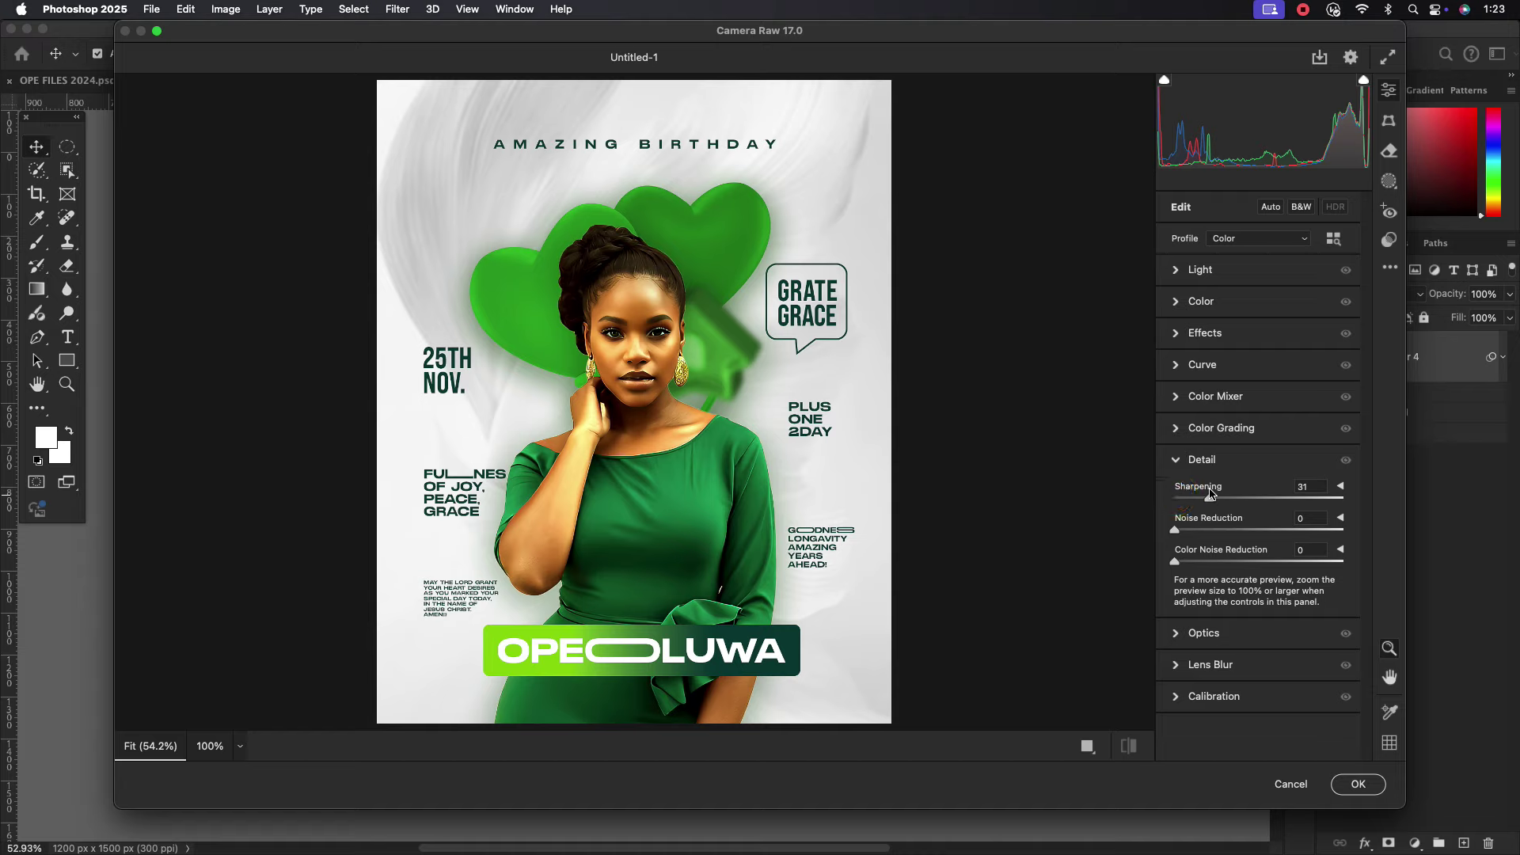
click(1174, 458)
click(1176, 333)
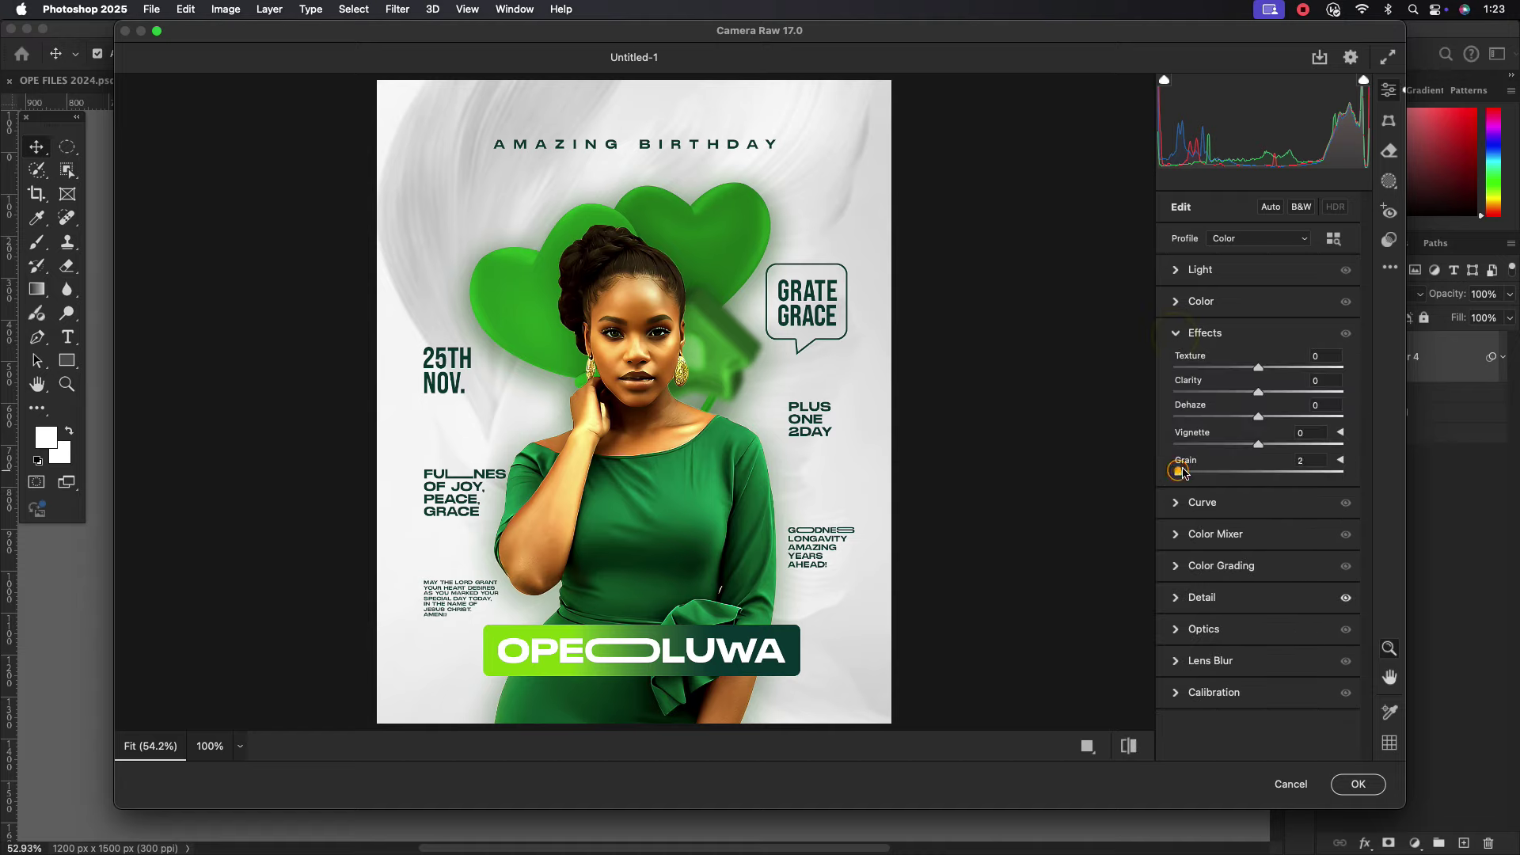
drag(1182, 472, 1187, 473)
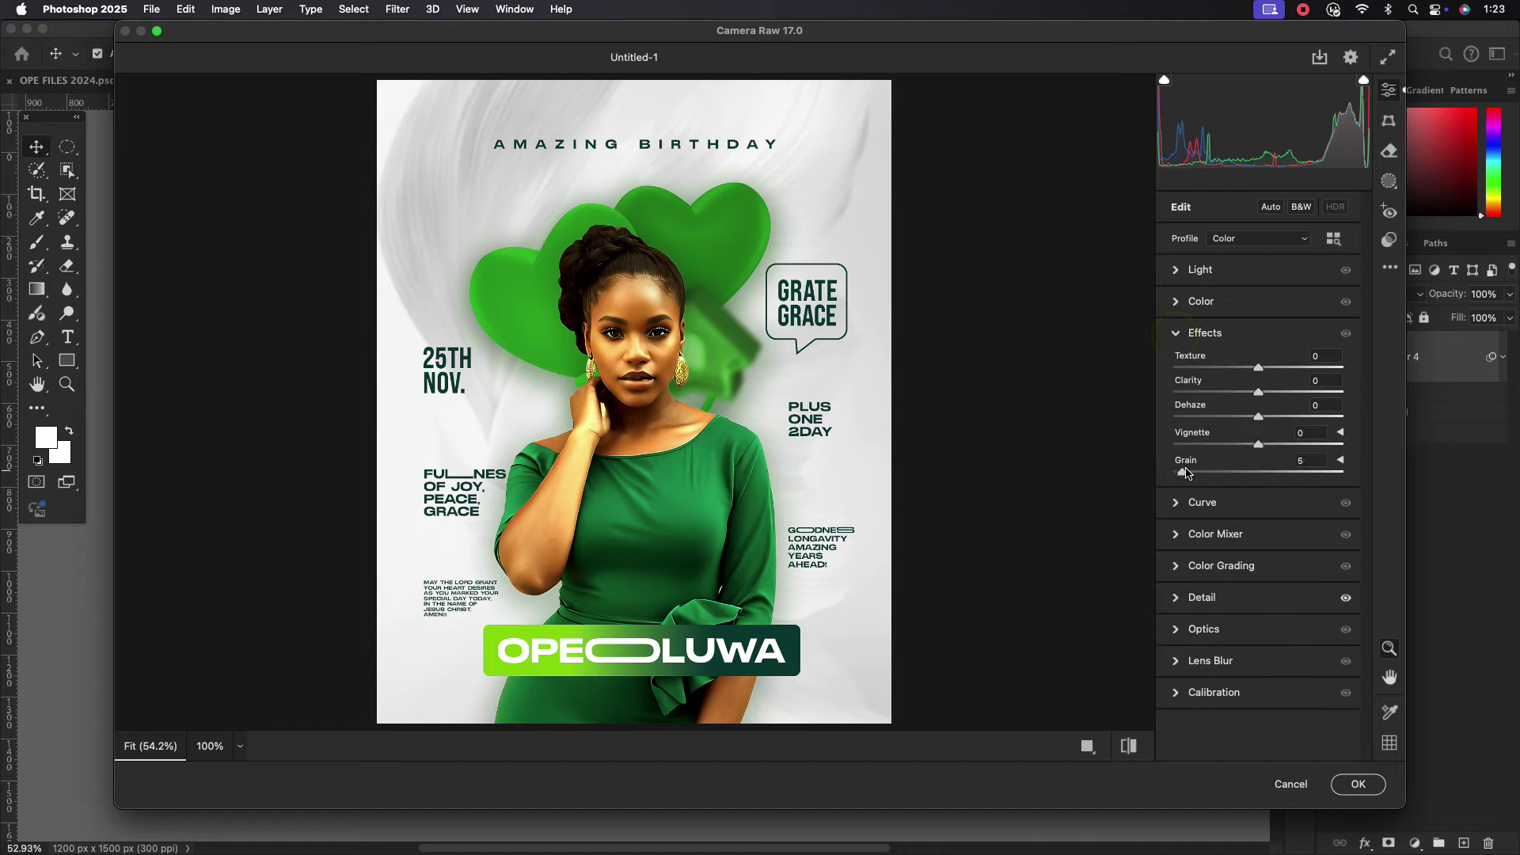
click(1356, 783)
Collapse Layer 4's smart filters, zoom in and hide all panels to view the poster.
click(1494, 357)
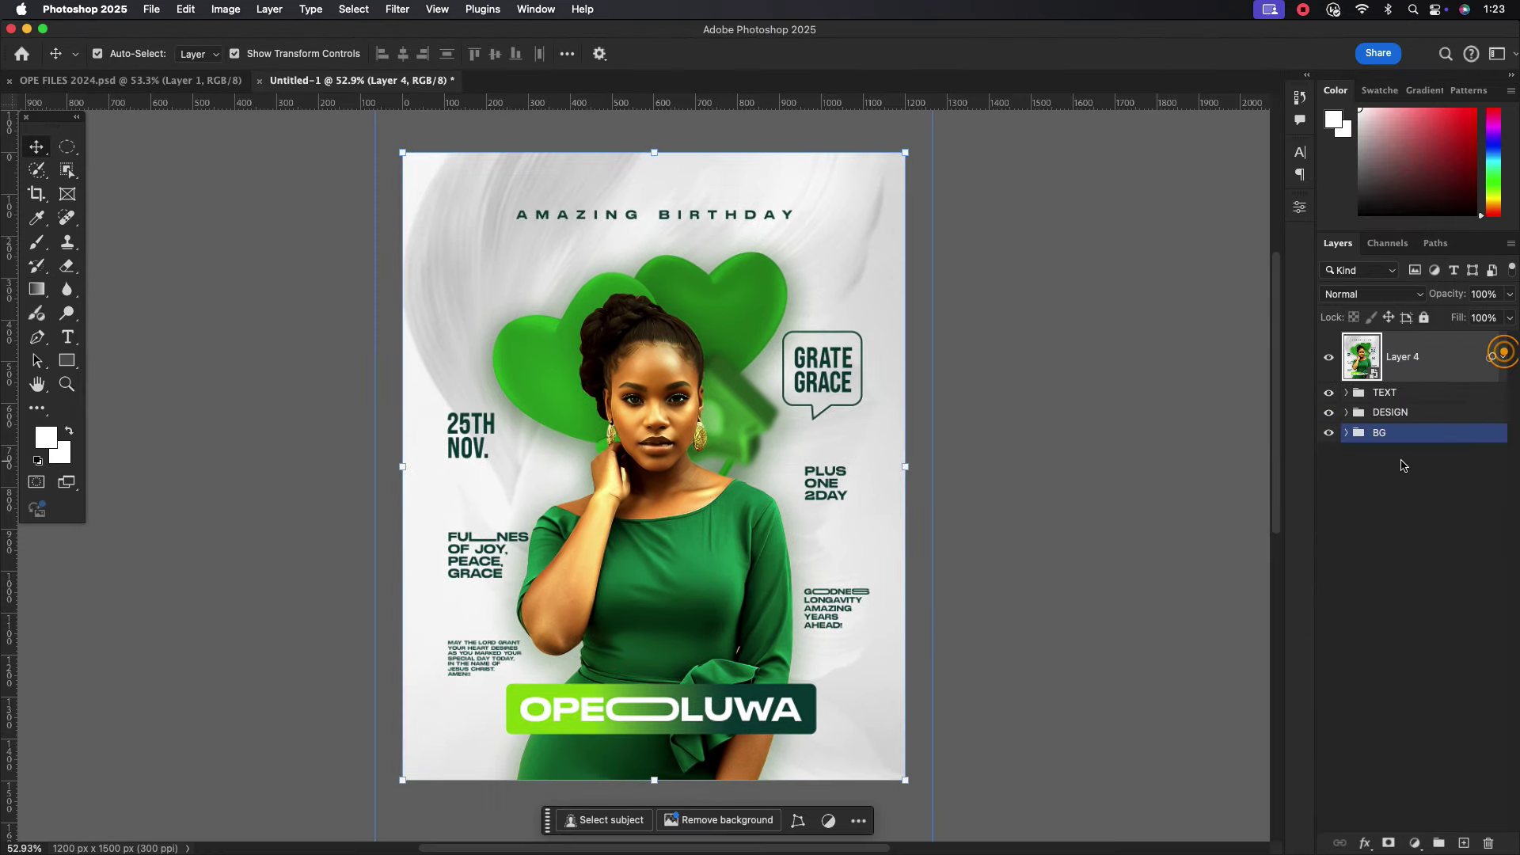
scroll(728, 474, up, 1)
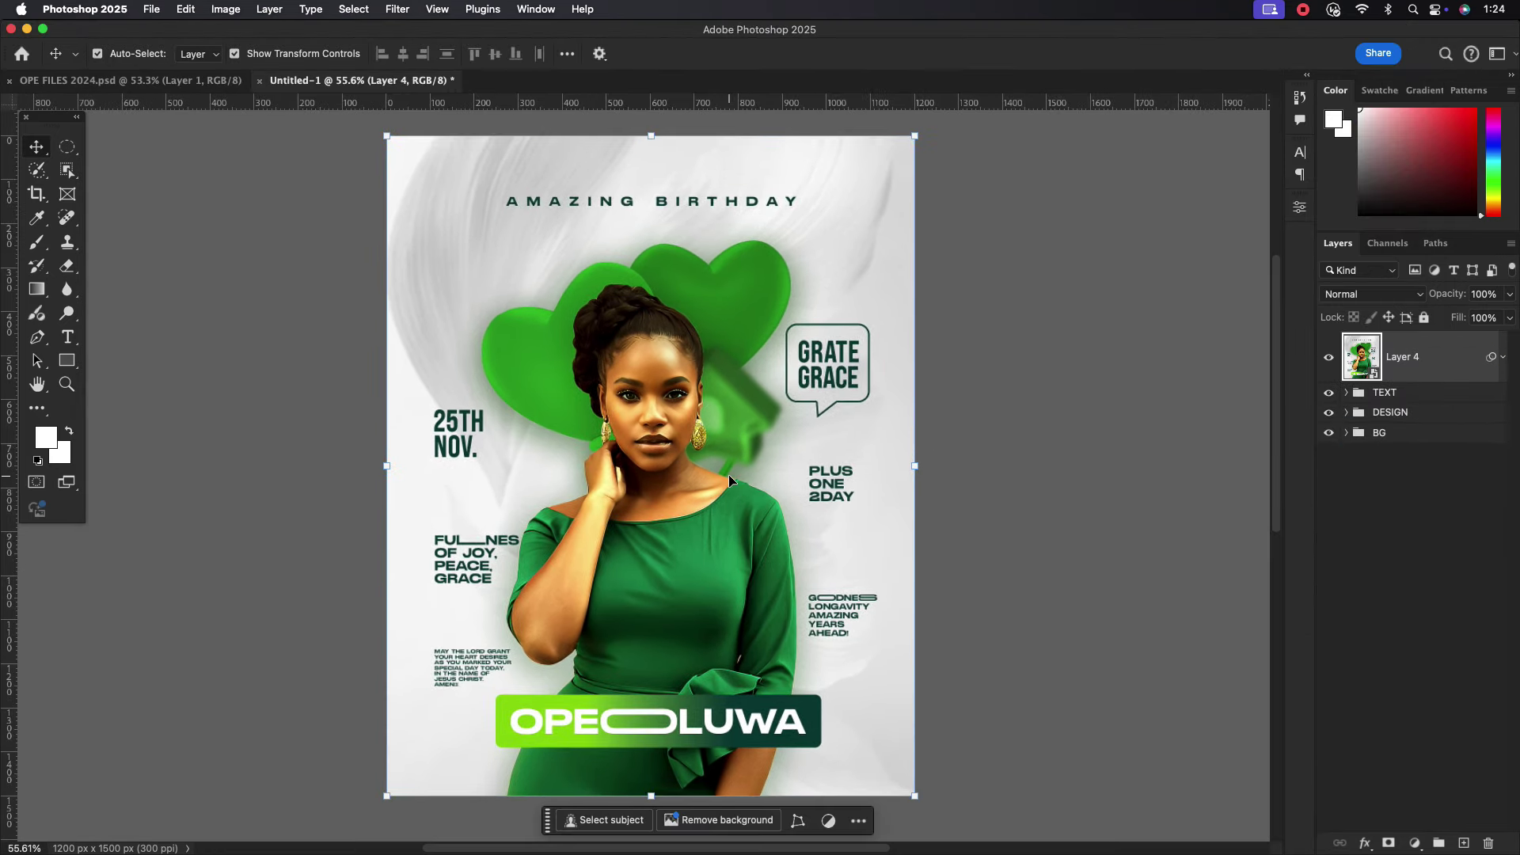
key(Tab)
scroll(1341, 388, up, 1)
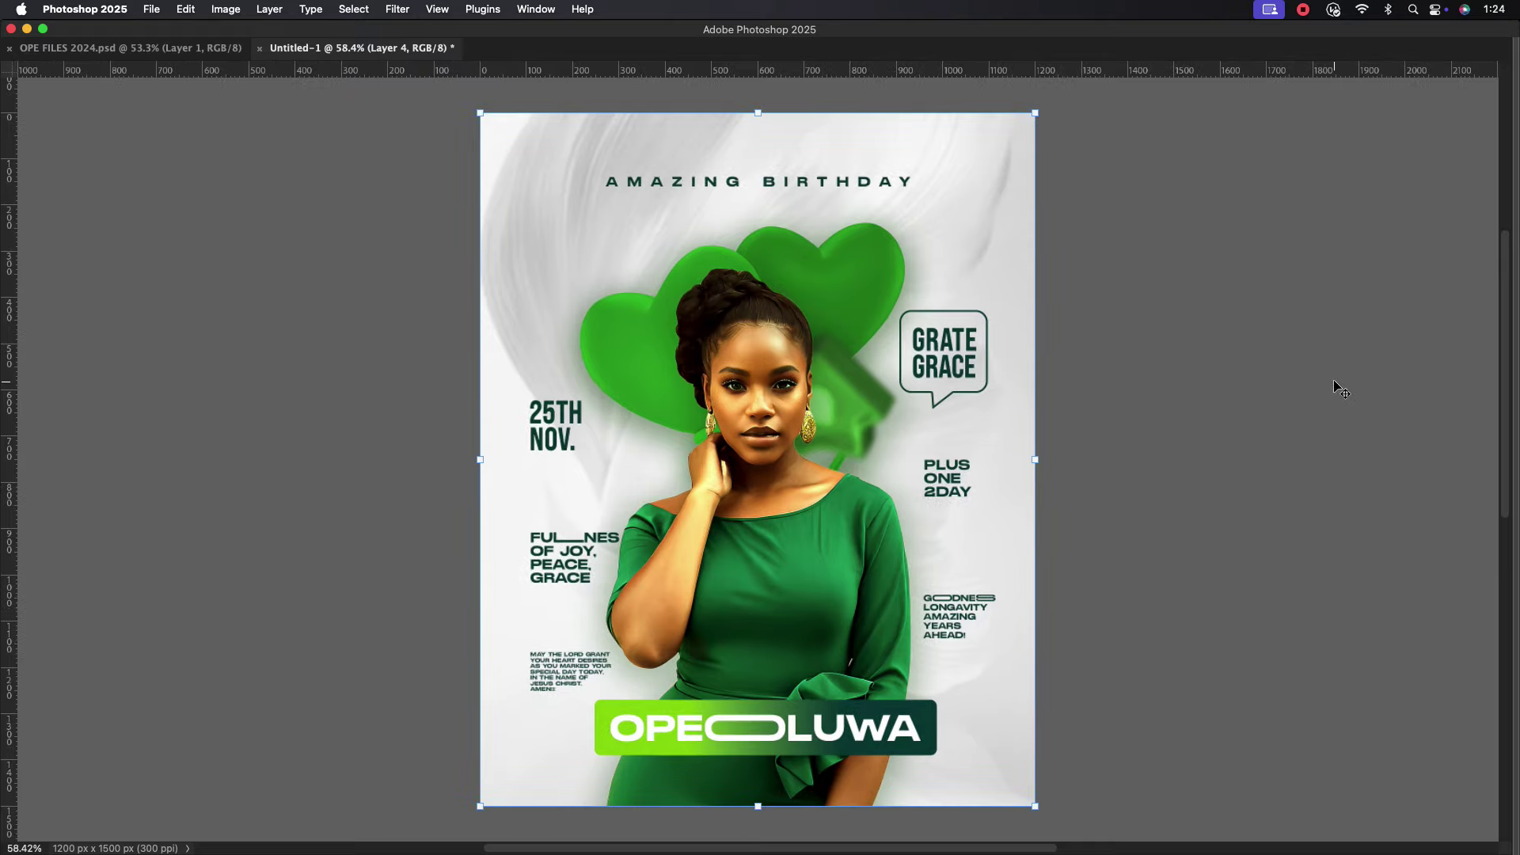